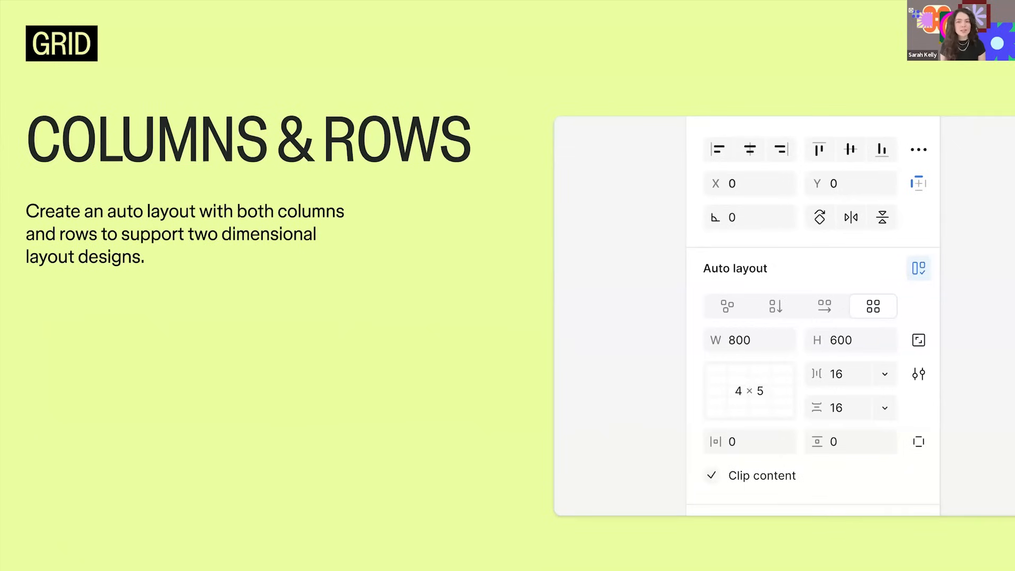
key("Right")
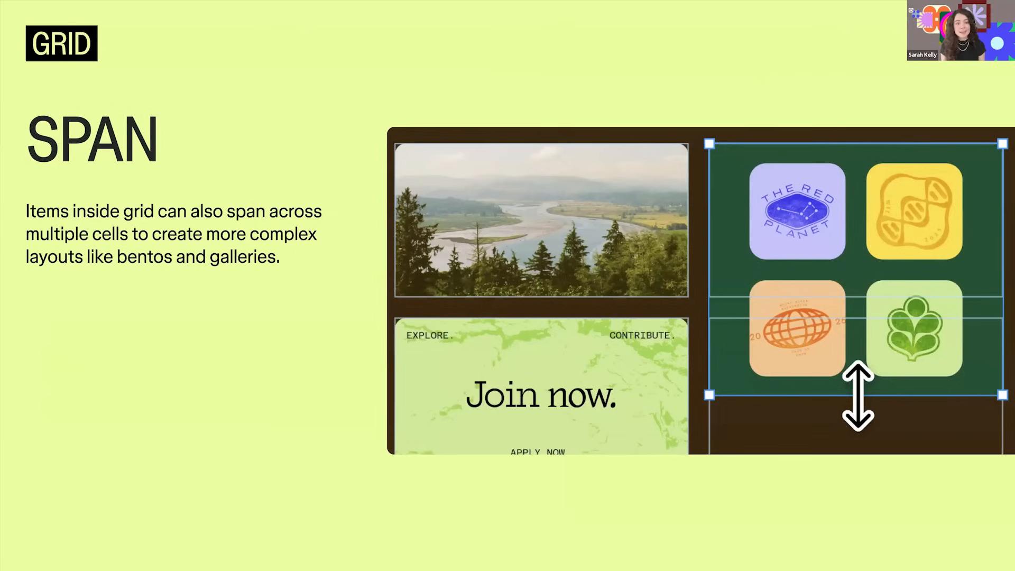
key("Right")
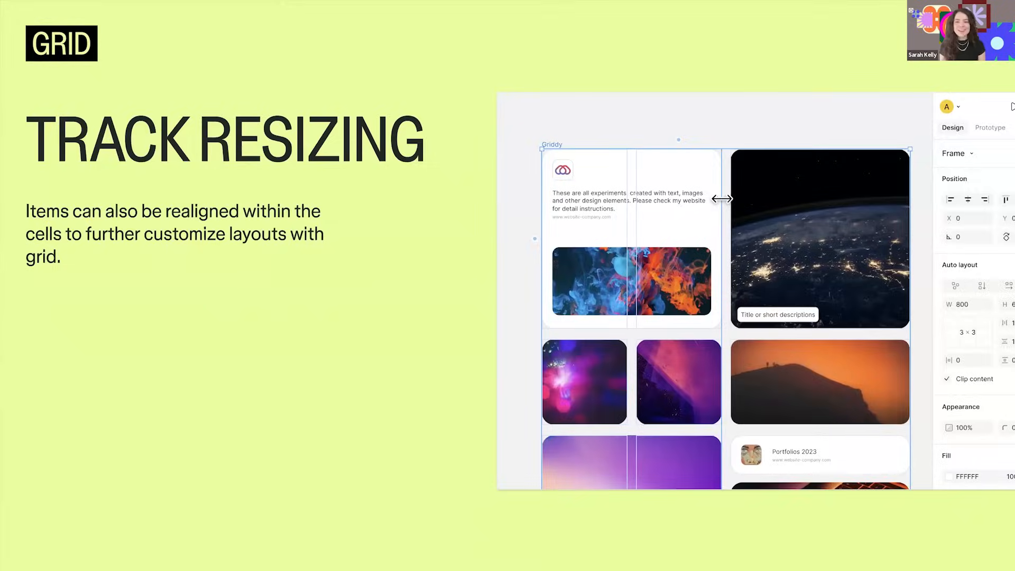
key("Right")
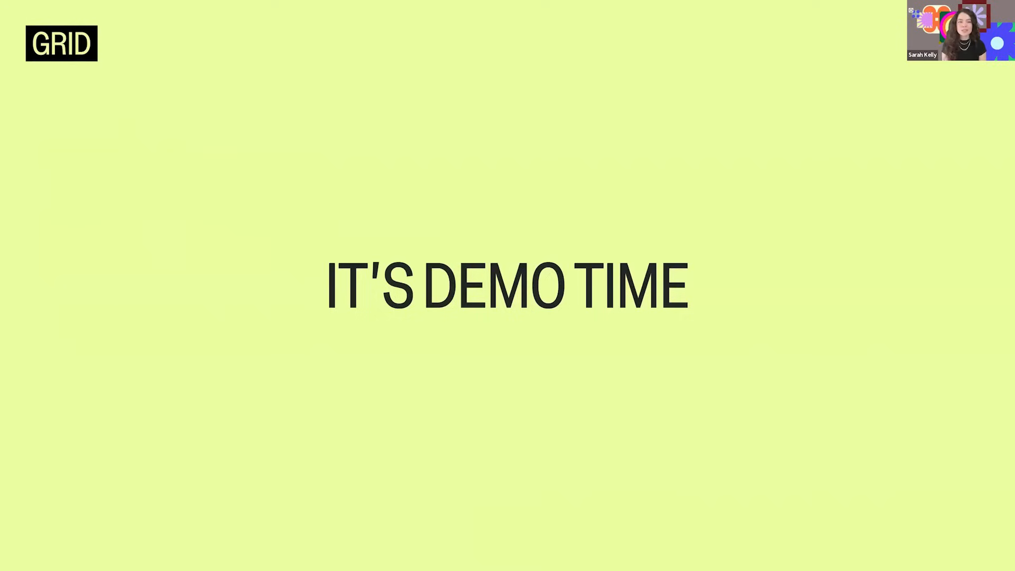
key("Escape")
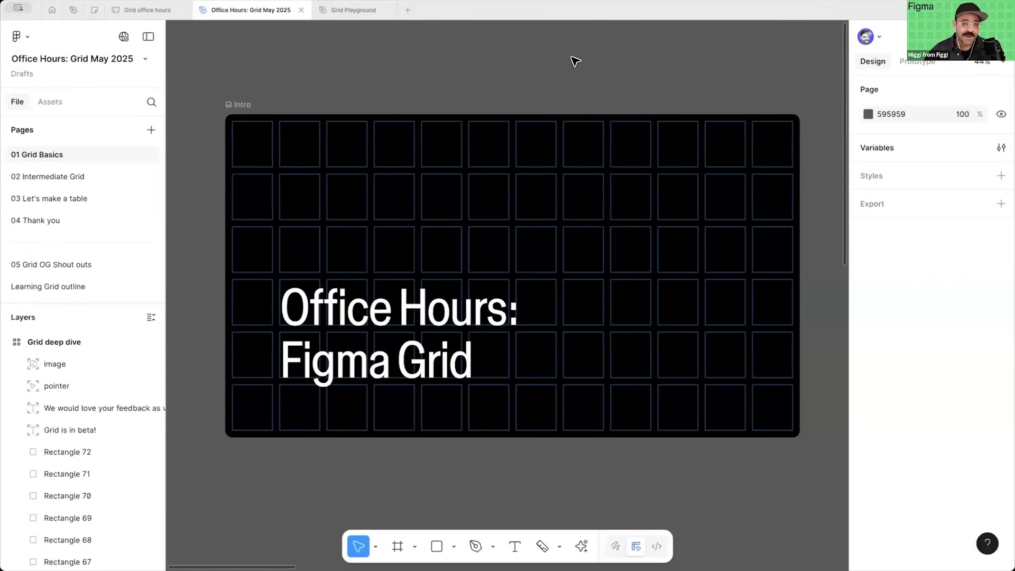
Step: Apply the Grid auto layout flow to the empty "Add grid to this frame" frame
left_click_drag(655, 73, 244, 41)
left_click_drag(803, 85, 556, 85)
scroll(537, 109, "up", 3)
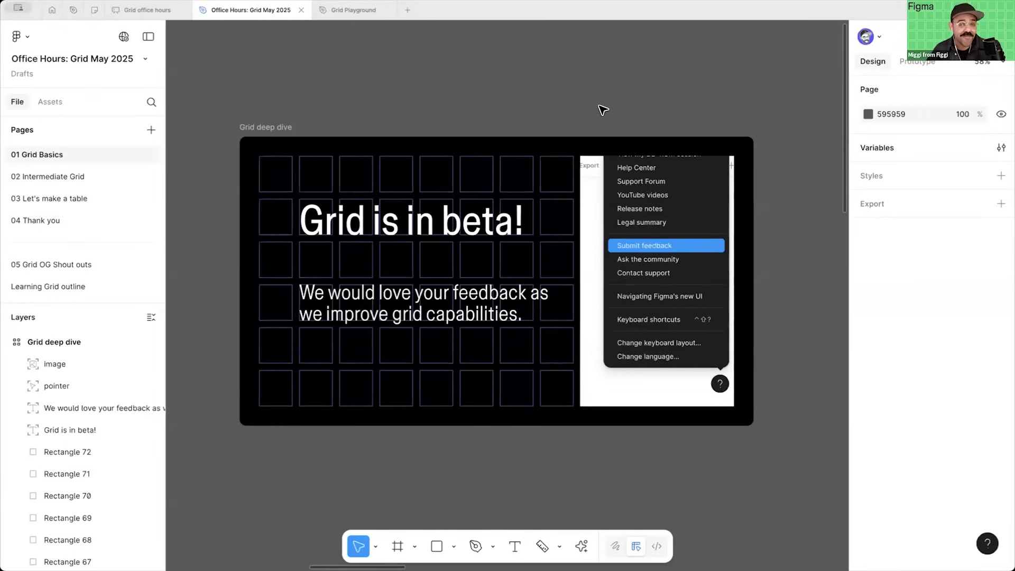
left_click_drag(779, 97, 353, 148)
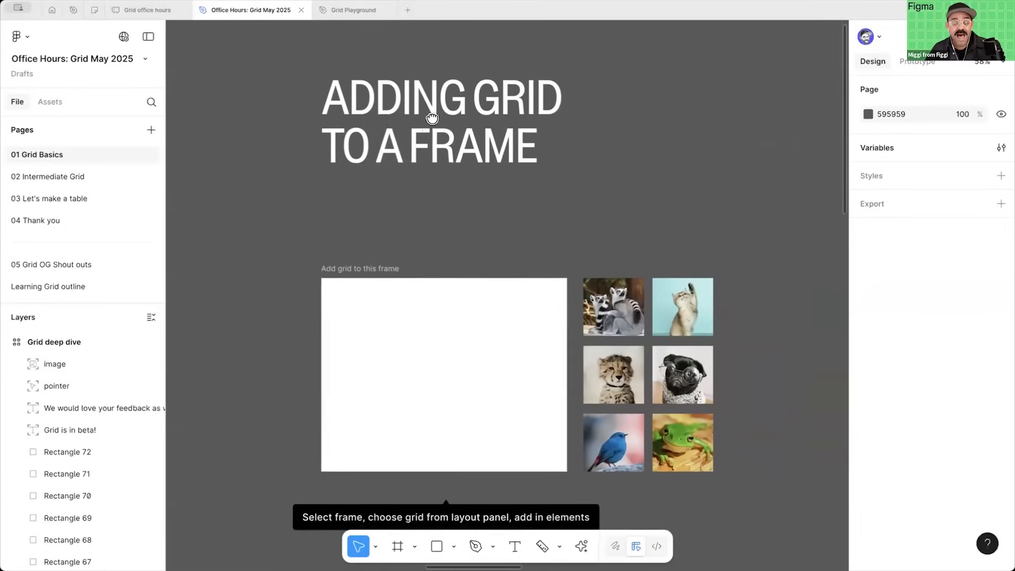
scroll(436, 127, "down", 2)
left_click_drag(522, 160, 515, 160)
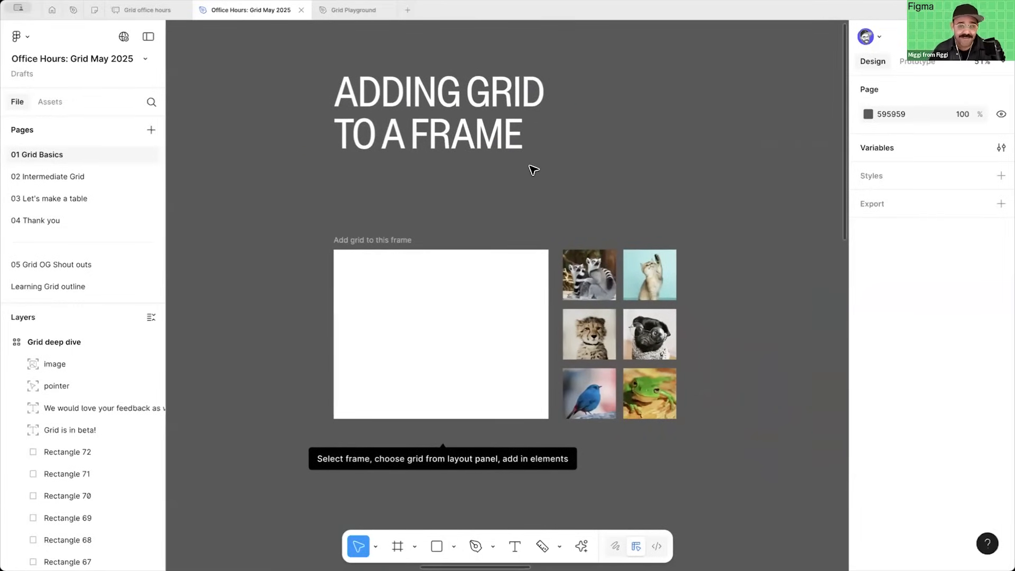
left_click_drag(431, 320, 455, 274)
scroll(448, 271, "up", 3)
scroll(430, 263, "up", 1)
left_click(431, 262)
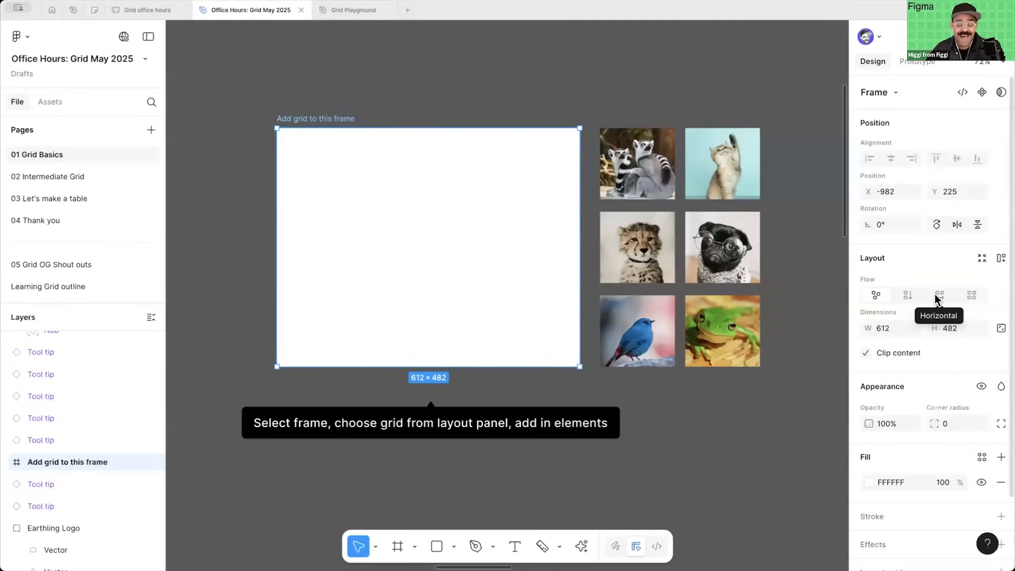
left_click(972, 295)
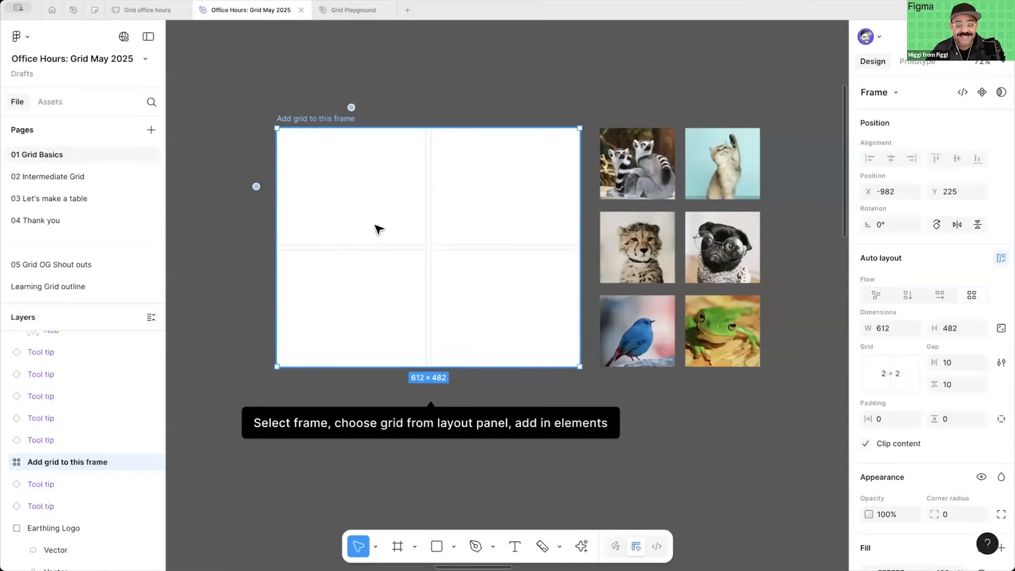
Step: Place the lemurs, kitten, cheetah and pug images into the four grid cells, with the lemurs and kitten in the upper row
scroll(377, 227, "up", 3)
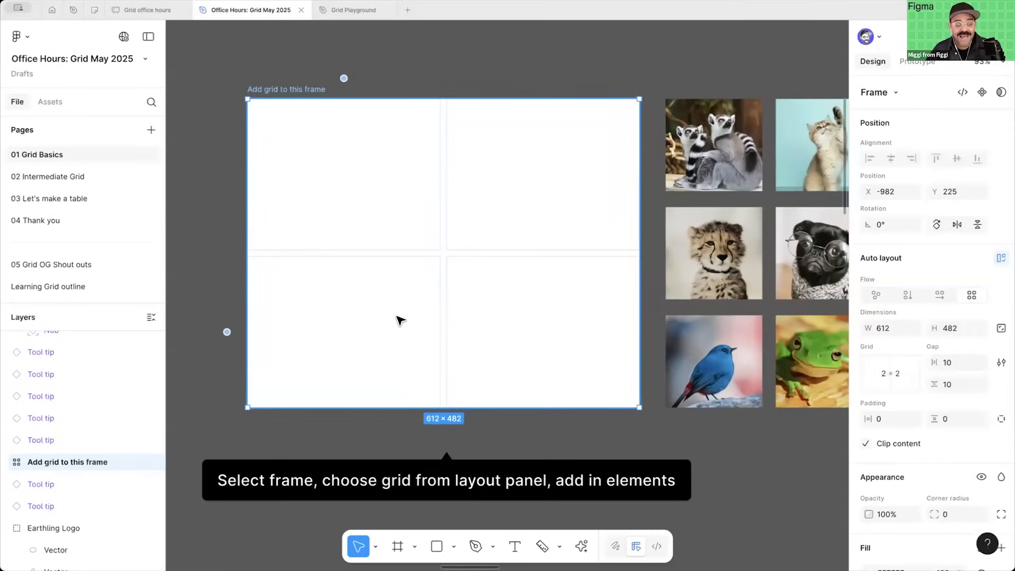
scroll(403, 320, "down", 2)
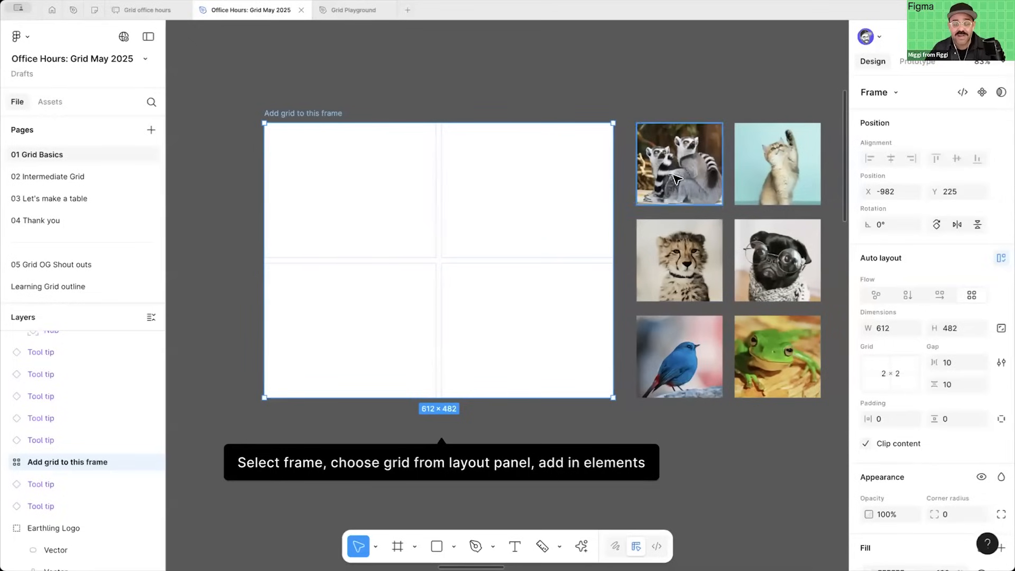
left_click(670, 191)
left_click_drag(677, 180, 444, 191)
left_click_drag(767, 176, 533, 200)
left_click_drag(682, 256, 528, 307)
left_click_drag(769, 269, 353, 312)
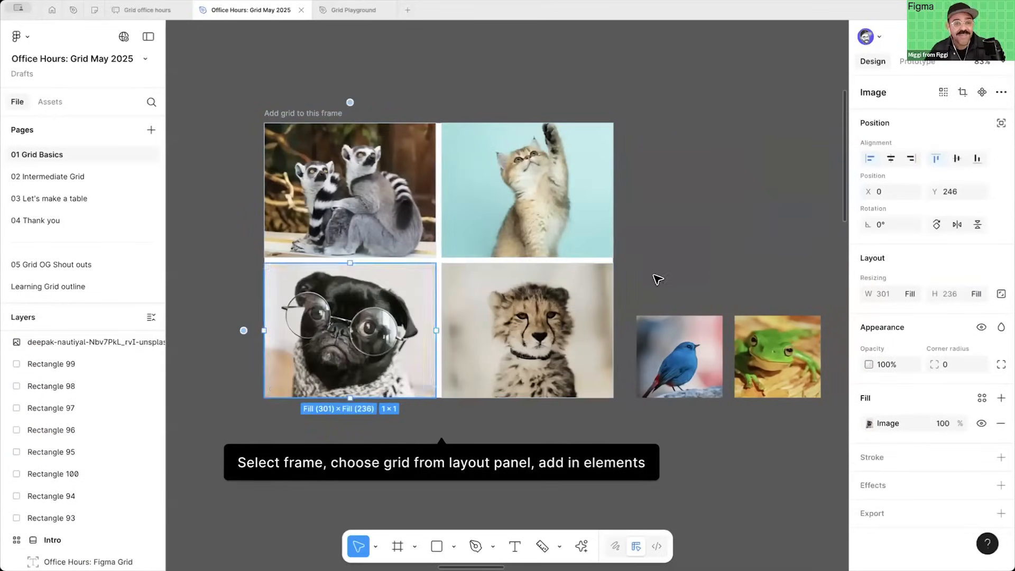
left_click(551, 307)
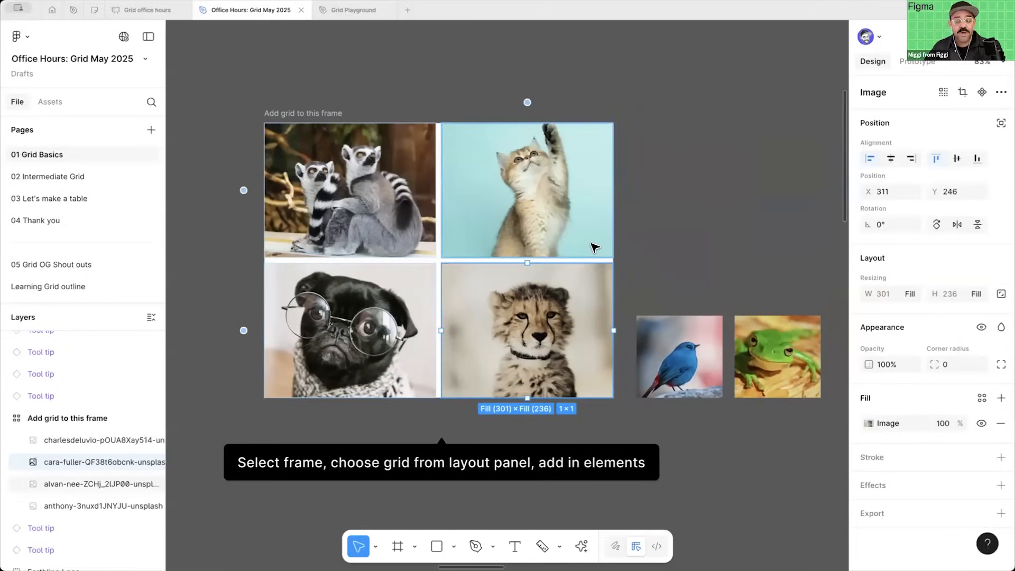
left_click(317, 113)
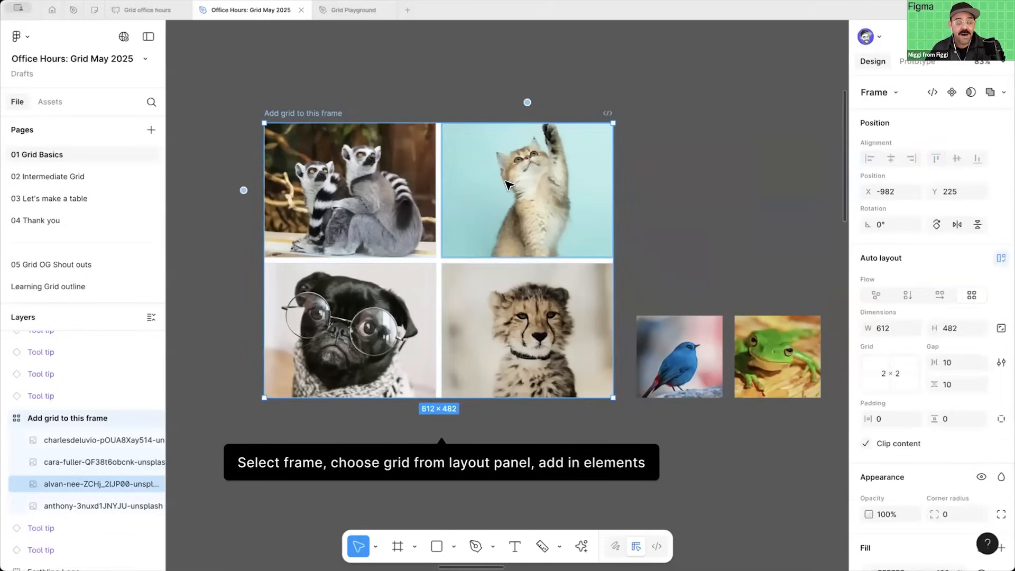
left_click(661, 226)
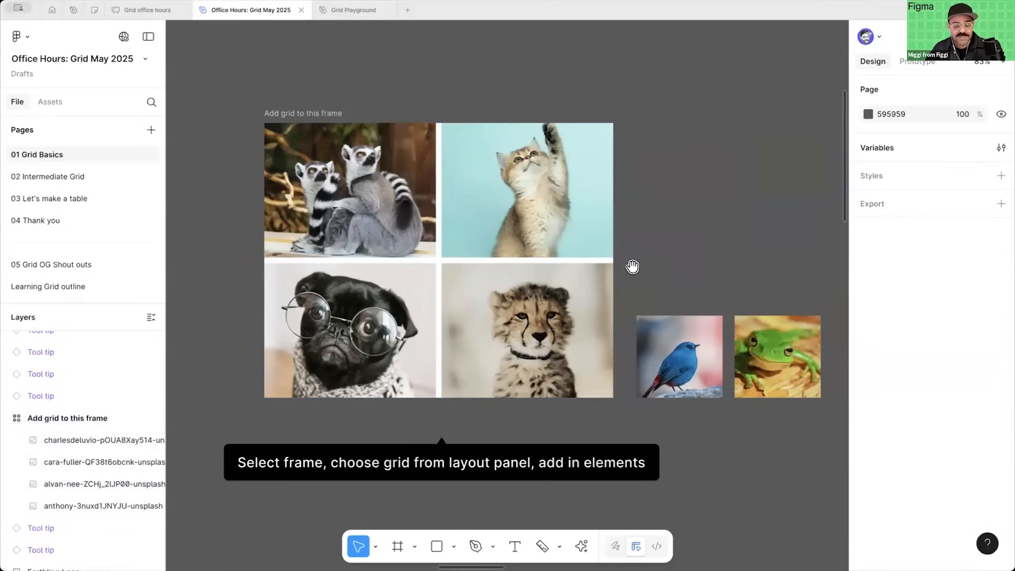
Step: Wrap the eight loose rounded squares below the image grid in an auto layout grid frame
scroll(655, 264, "left", 2)
scroll(655, 264, "down", 1)
scroll(674, 264, "down", 2)
scroll(634, 276, "down", 10)
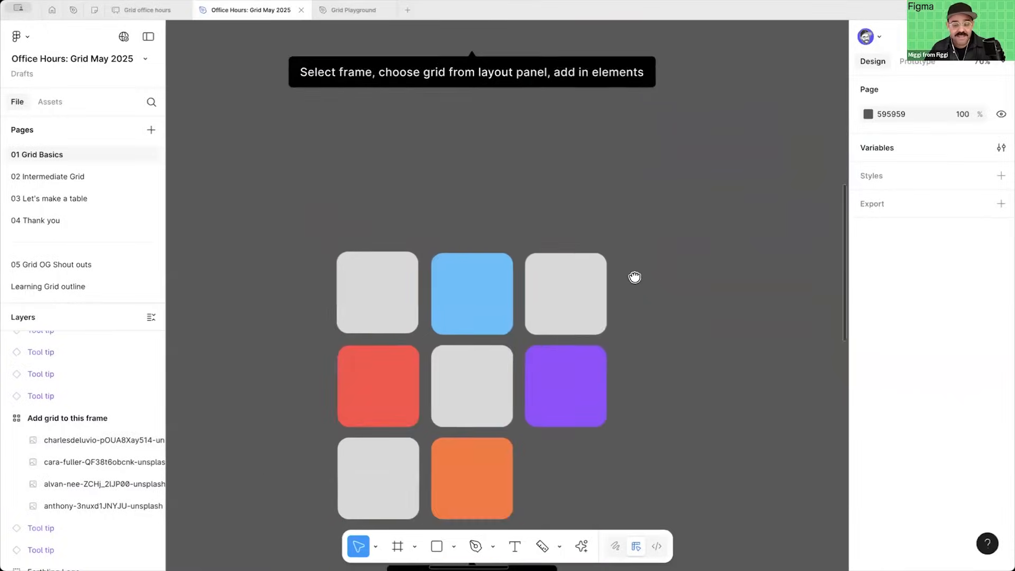
left_click_drag(630, 300, 647, 278)
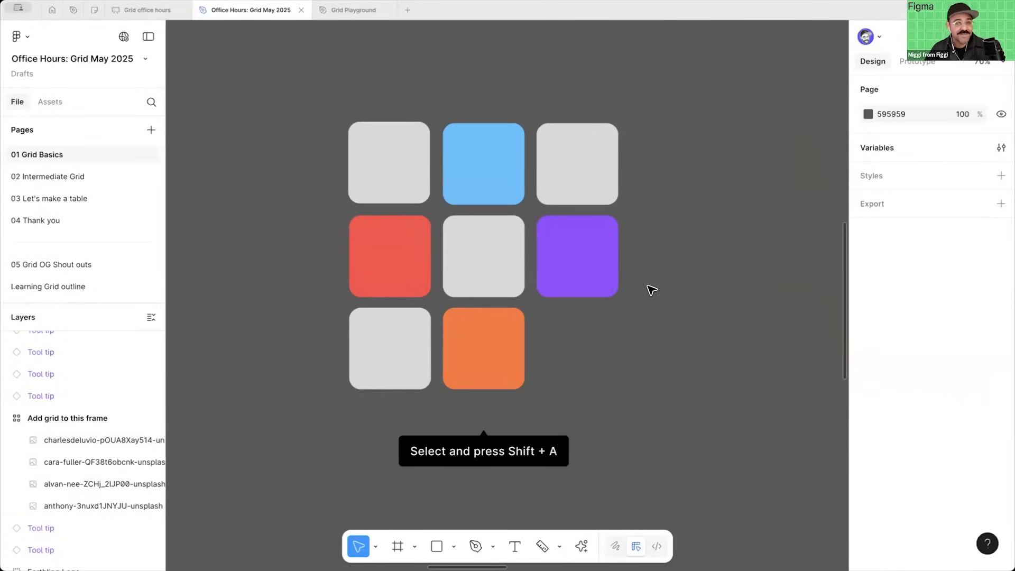
left_click_drag(261, 87, 684, 407)
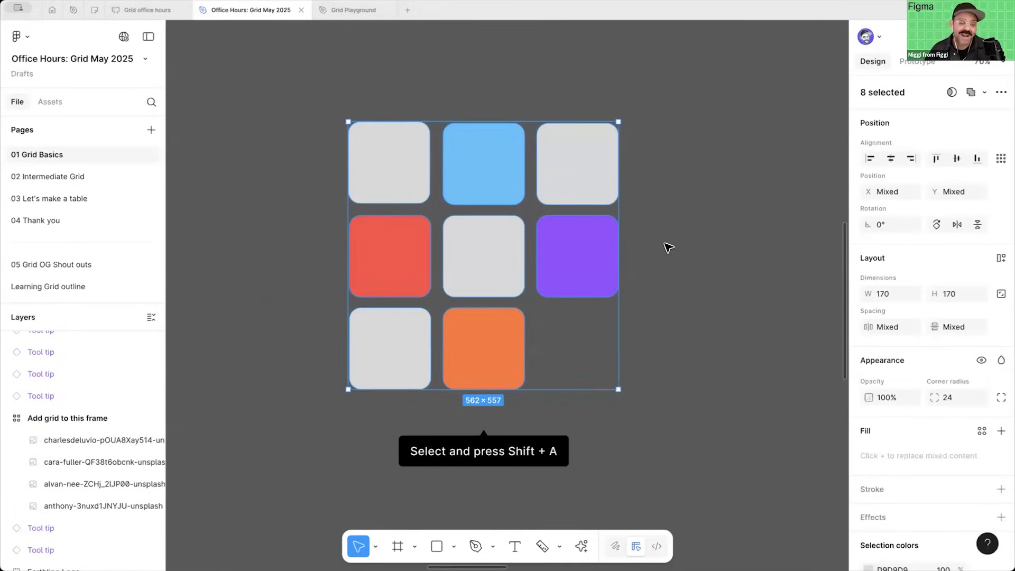
key("shift+a")
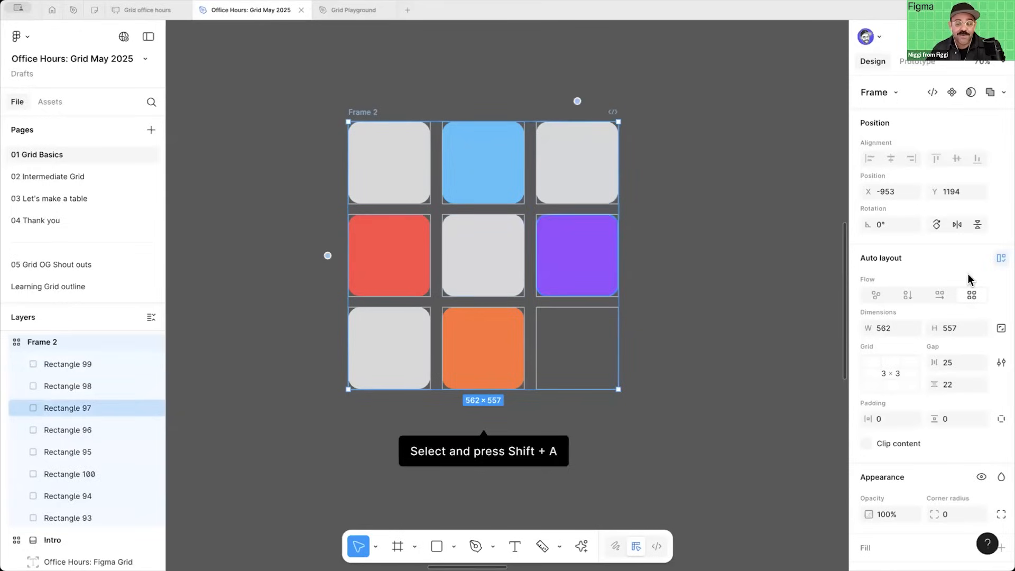
left_click(681, 147)
Step: Set the grid of the "Columns, rows and cells" frame to 4 columns by 4 rows
left_click_drag(537, 330, 370, 507)
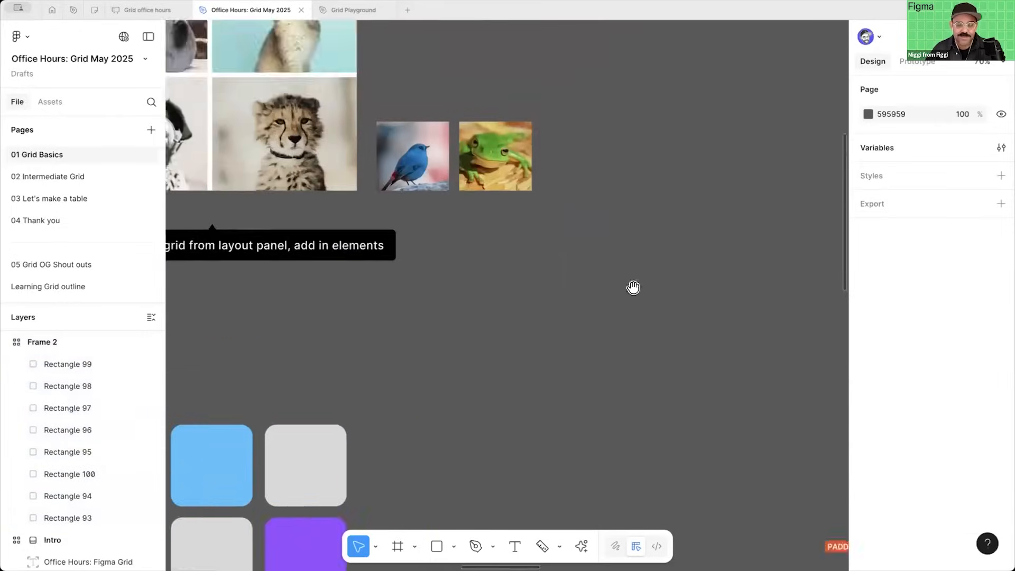
left_click_drag(633, 288, 431, 475)
left_click_drag(751, 170, 554, 157)
scroll(564, 197, "down", 2)
scroll(560, 174, "down", 1)
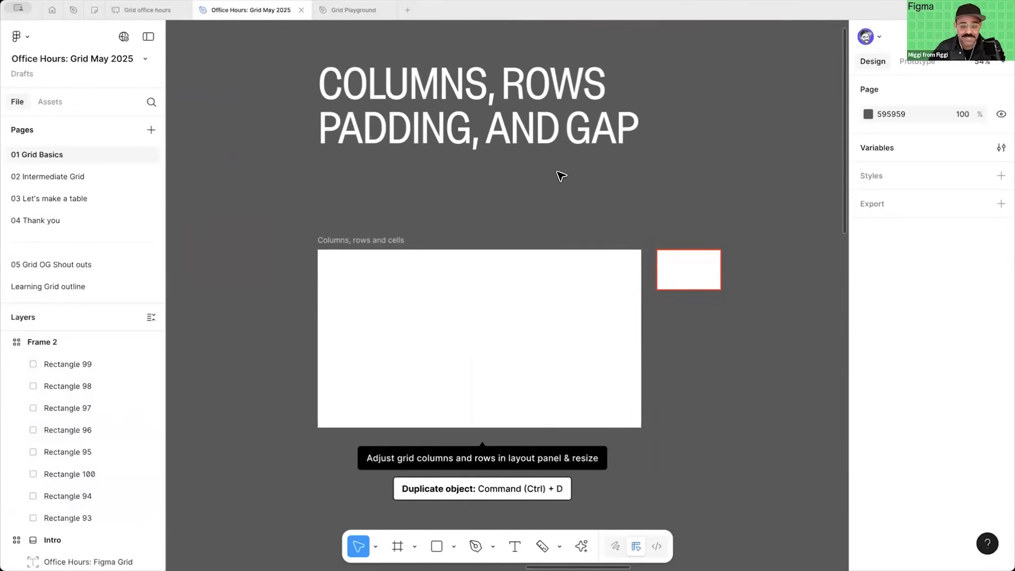
left_click(434, 306)
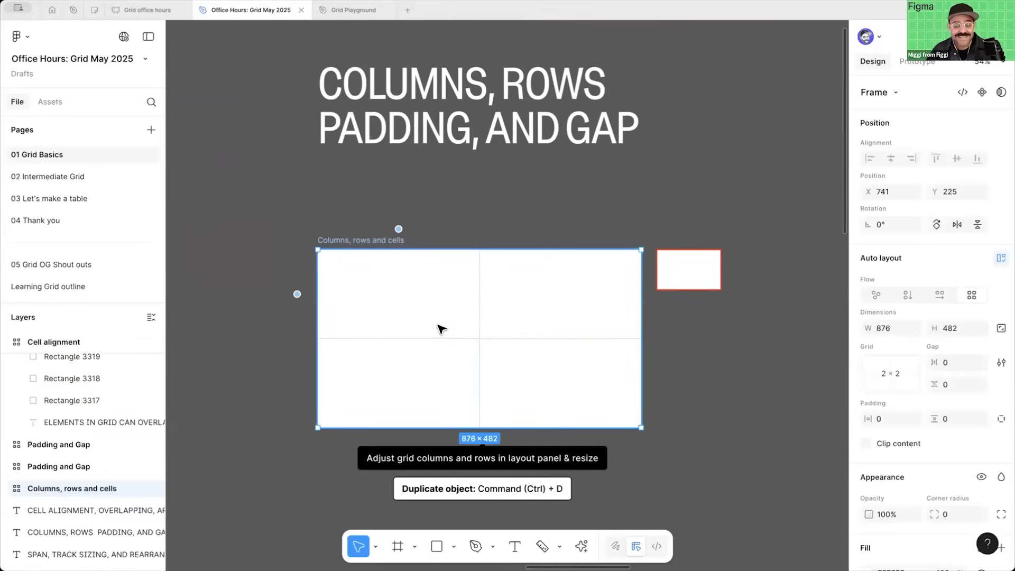
left_click(893, 379)
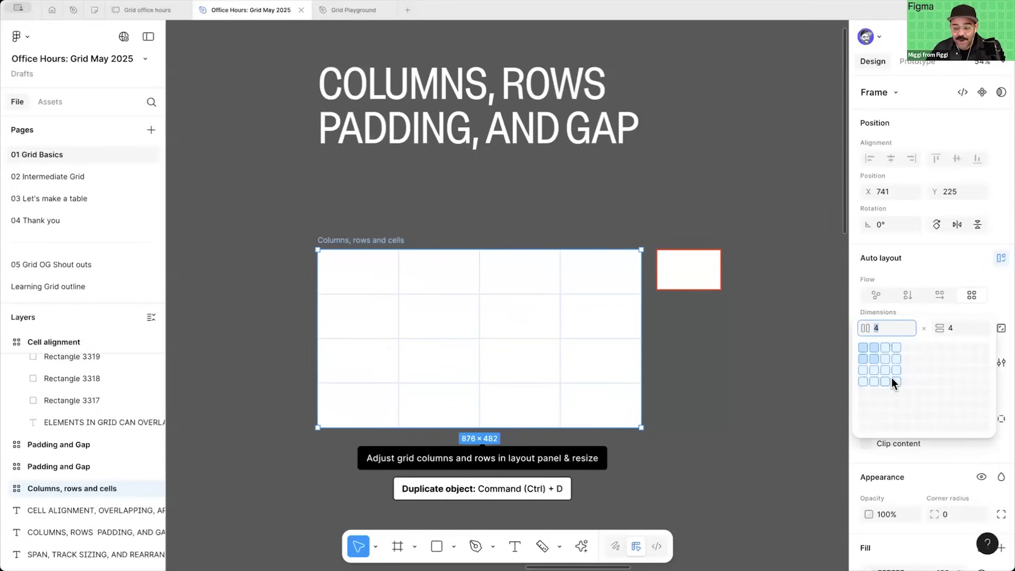
left_click(891, 377)
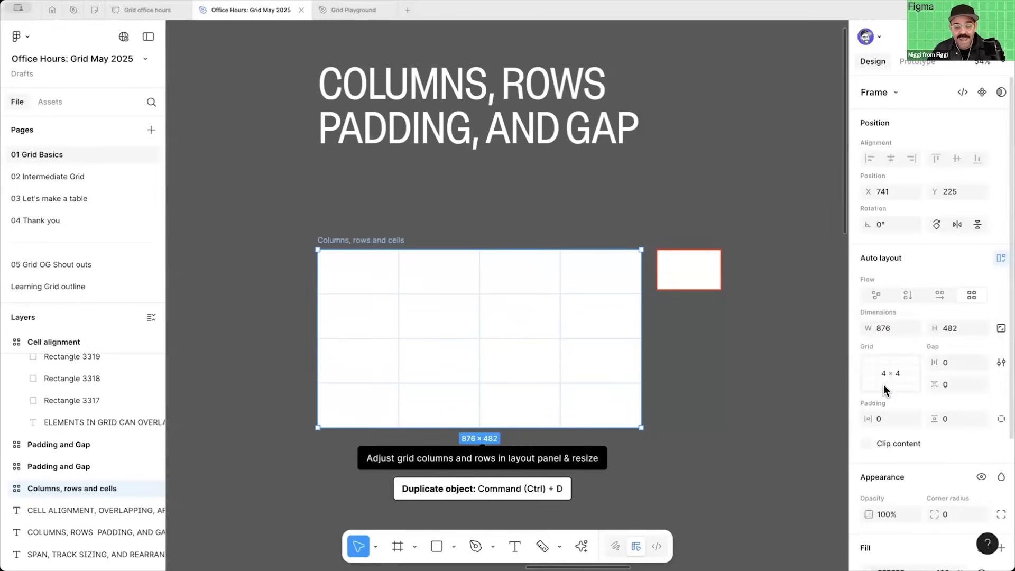
Step: Move the red-outlined rectangle into the first cell of the "Columns, rows and cells" grid
left_click(693, 309)
left_click(703, 272)
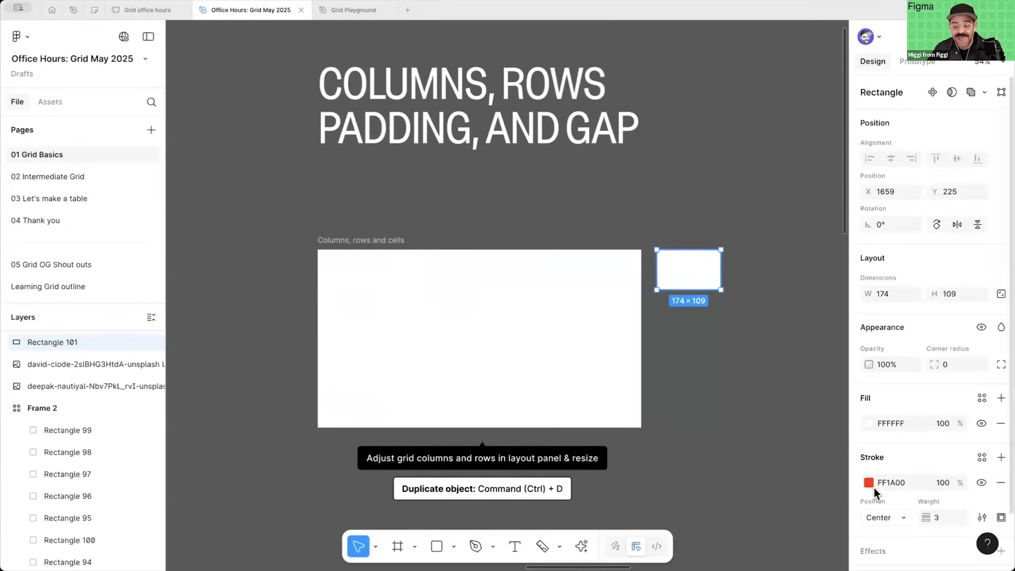
left_click_drag(666, 285, 357, 279)
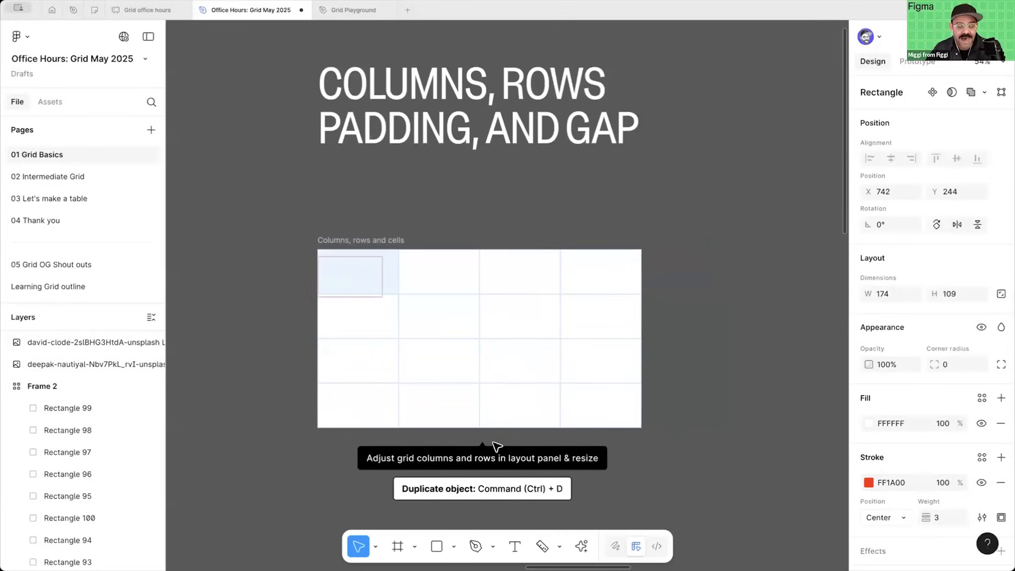
left_click(450, 206)
scroll(454, 277, "up", 3)
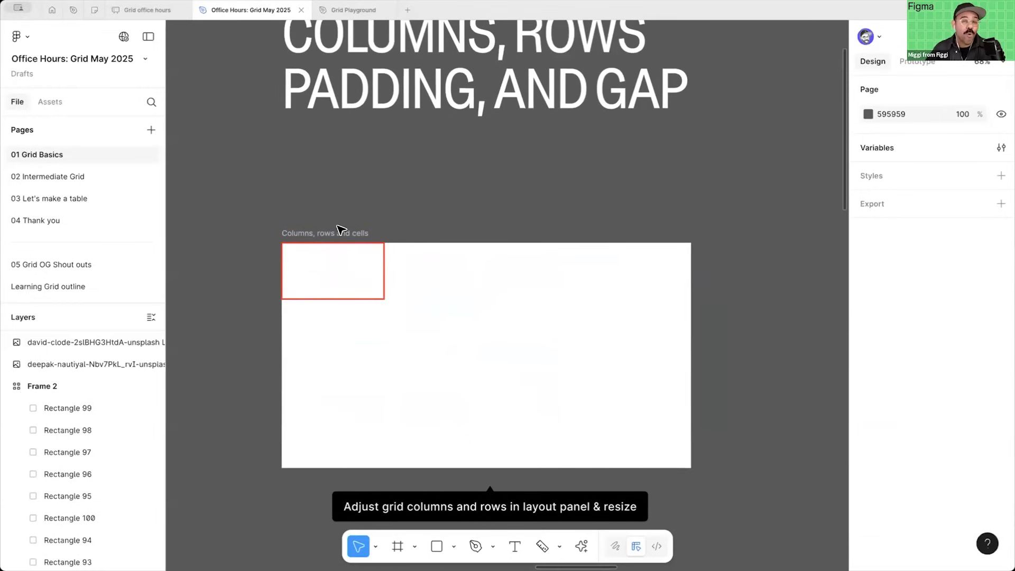
Step: Duplicate the red-outlined rectangle 15 times to fill every remaining cell of the 4 × 4 grid
left_click(336, 264)
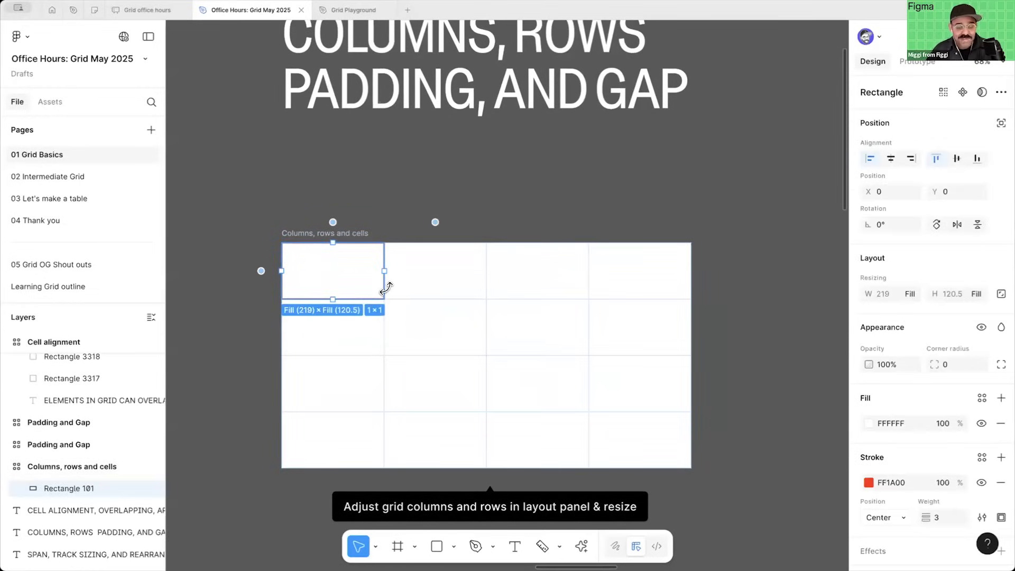
key("ctrl+d")
key("ctrl+d")
key("ctrl+d")
key("ctrl+d")
key("ctrl+d")
key("ctrl+d")
key("ctrl+d")
key("ctrl+d")
key("ctrl+d")
key("ctrl+d")
key("ctrl+d")
key("ctrl+d")
key("ctrl+d")
key("ctrl+d")
key("ctrl+d")
left_click(566, 208)
scroll(566, 209, "down", 1)
left_click_drag(379, 235, 374, 189)
Step: Duplicate the rectangle in the grid's last cell once more to extend the grid with a fifth row
left_click(633, 374)
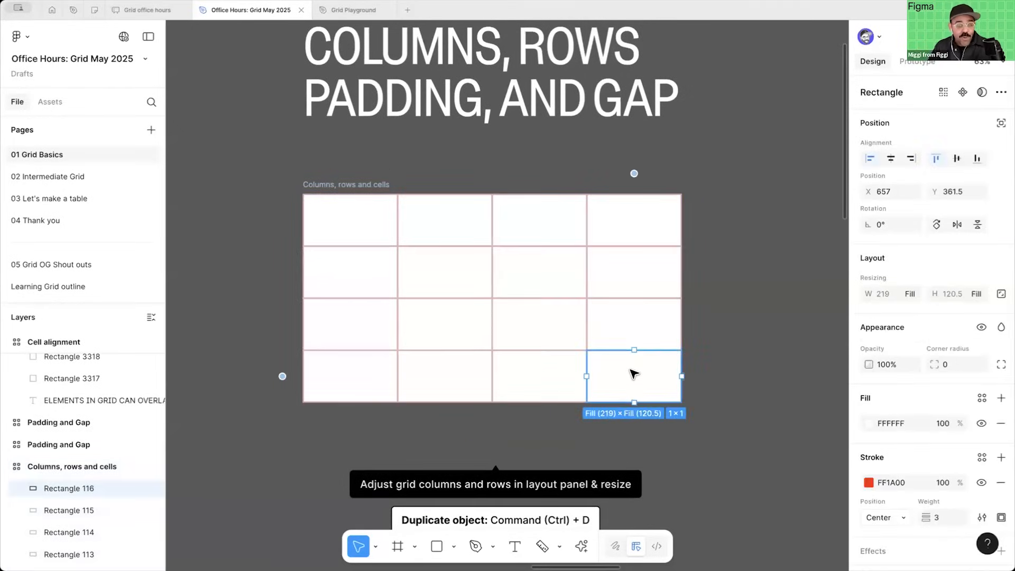
key("ctrl+d")
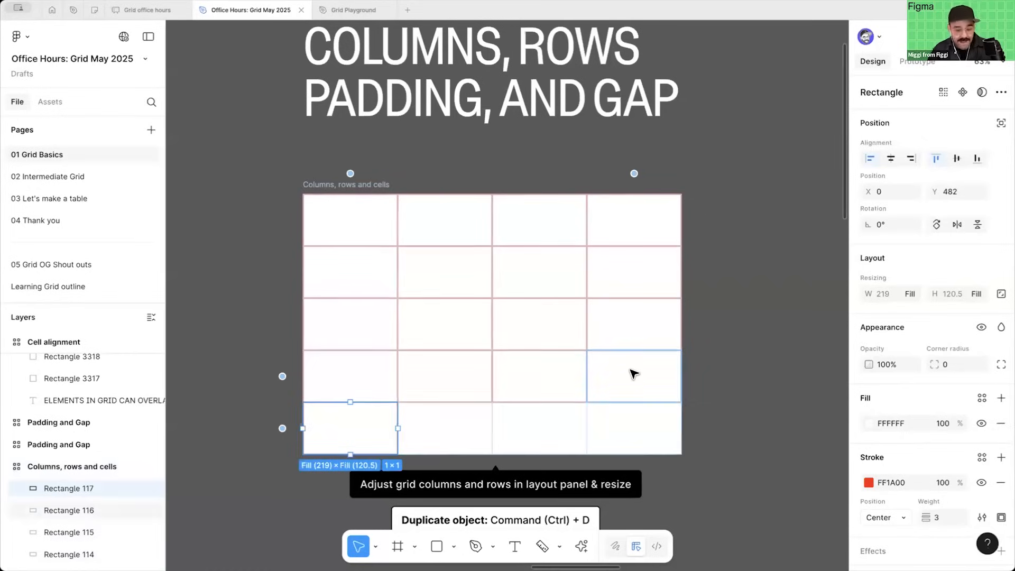
left_click(738, 364)
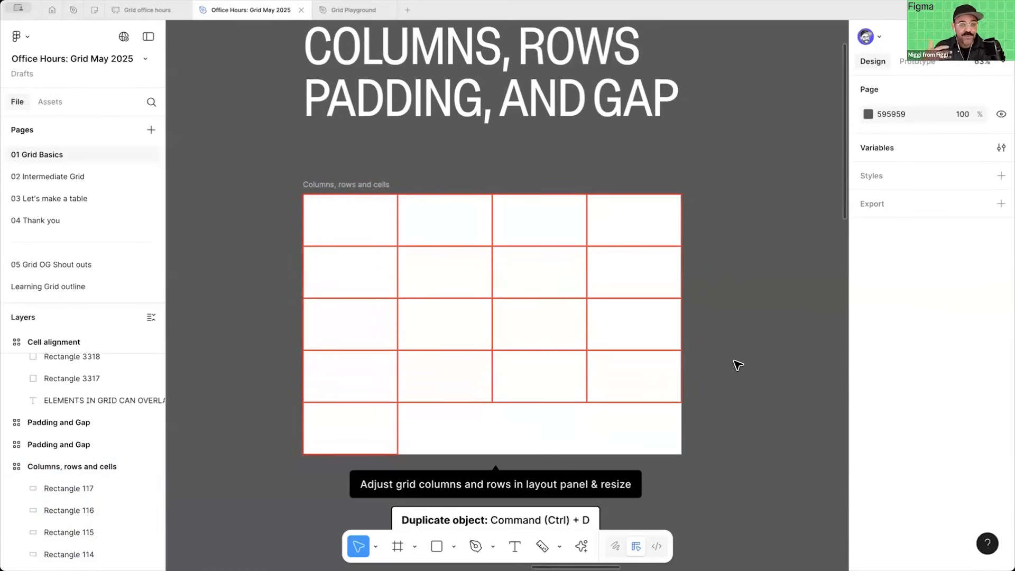
left_click_drag(341, 183, 340, 171)
left_click(700, 437)
Step: Examine the padding and gap areas around the four cells of the 2 × 2 "Padding and Gap" frame
scroll(700, 437, "down", 10)
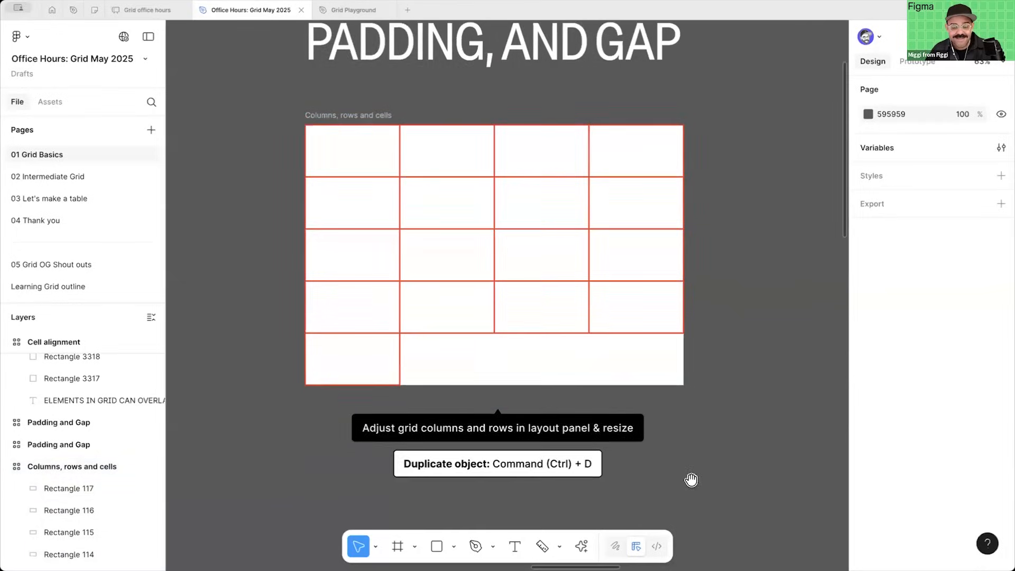
scroll(677, 318, "down", 2)
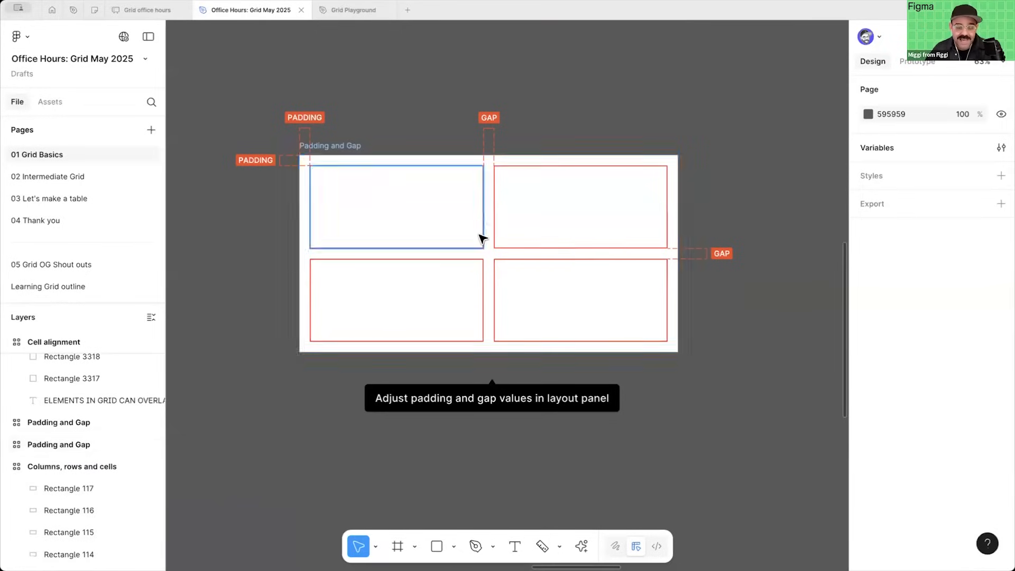
scroll(577, 129, "up", 5)
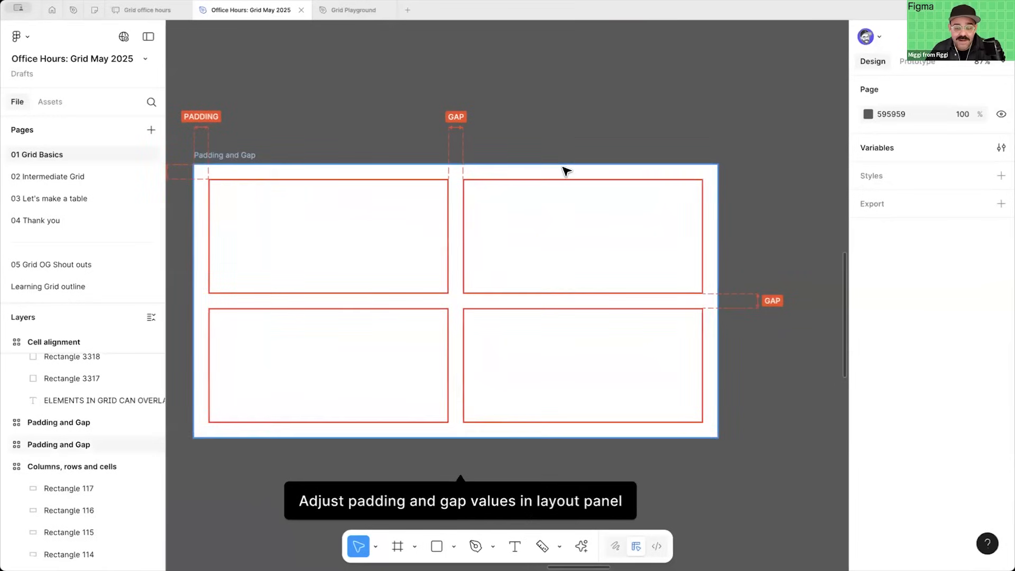
left_click(555, 177)
scroll(555, 176, "up", 5)
mouse_move(286, 157)
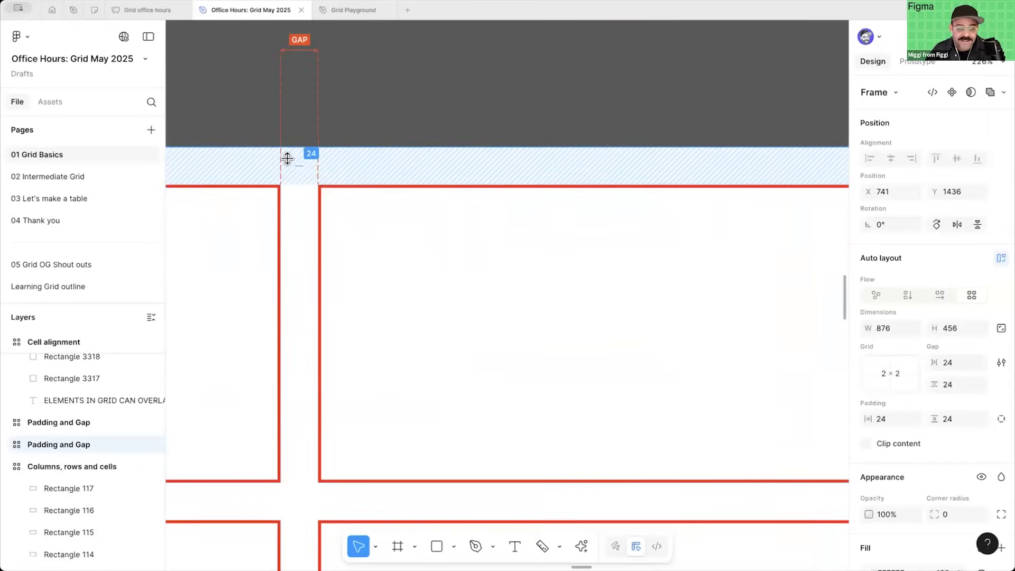
mouse_move(292, 149)
left_mouse_down()
mouse_move(285, 194)
mouse_move(291, 152)
left_mouse_up()
scroll(328, 191, "down", 5)
left_click(387, 118)
left_click_drag(386, 118, 510, 95)
Step: Set both the horizontal and the vertical gap of the 2 × 2 "Padding and Gap" frame to 32
left_click(306, 145)
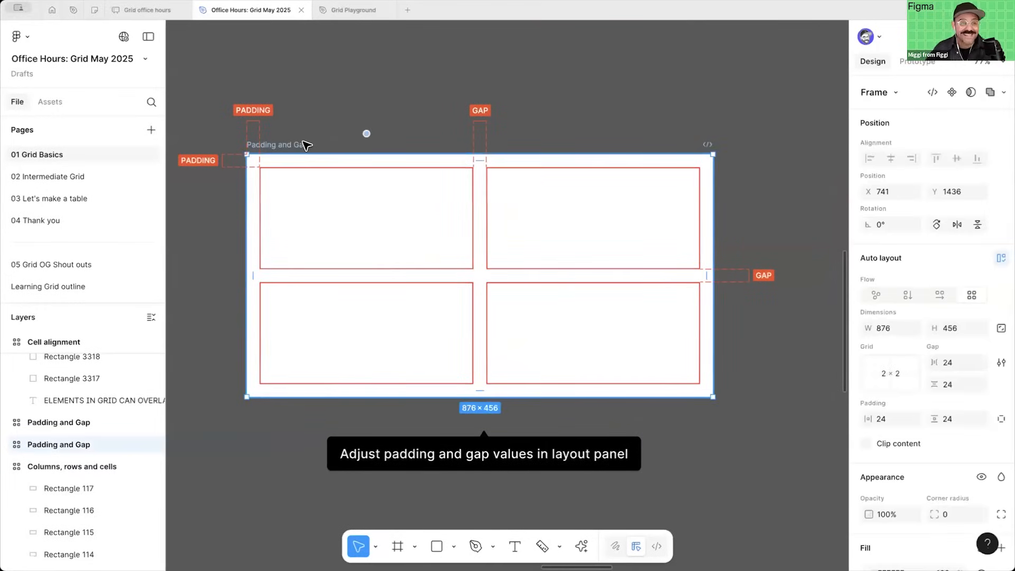
left_click(956, 364)
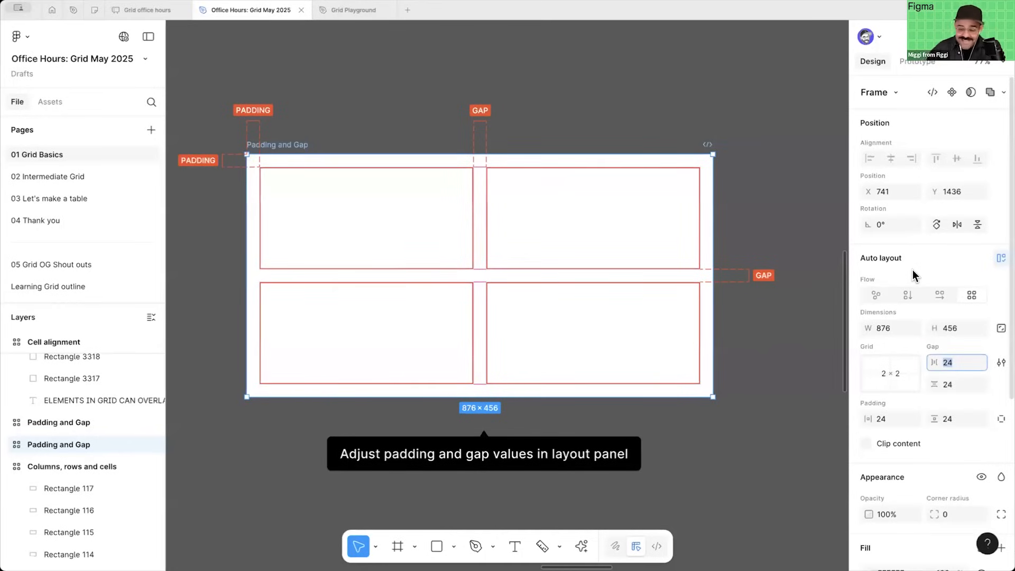
type("32")
key("Tab")
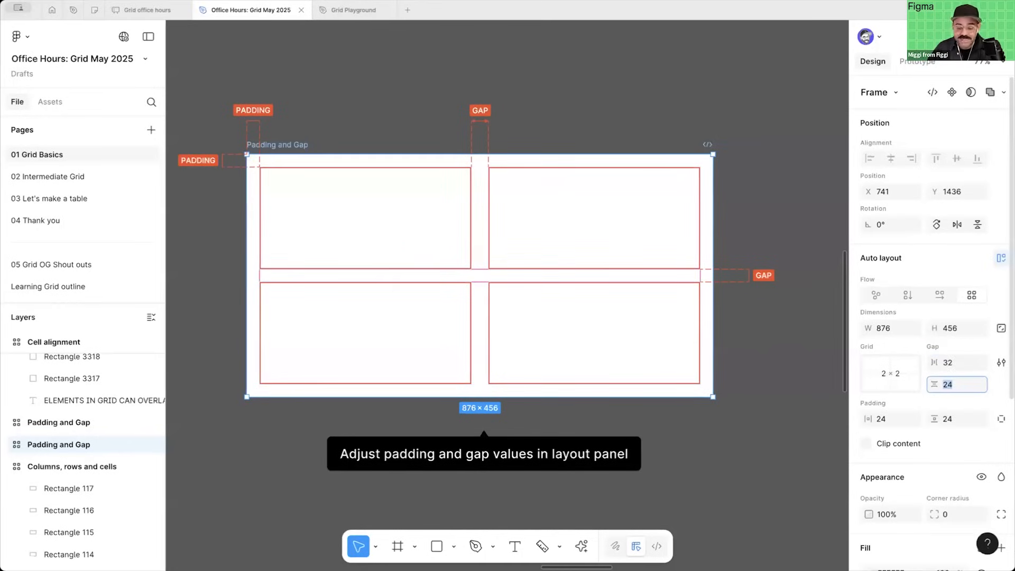
type("32")
key("Tab")
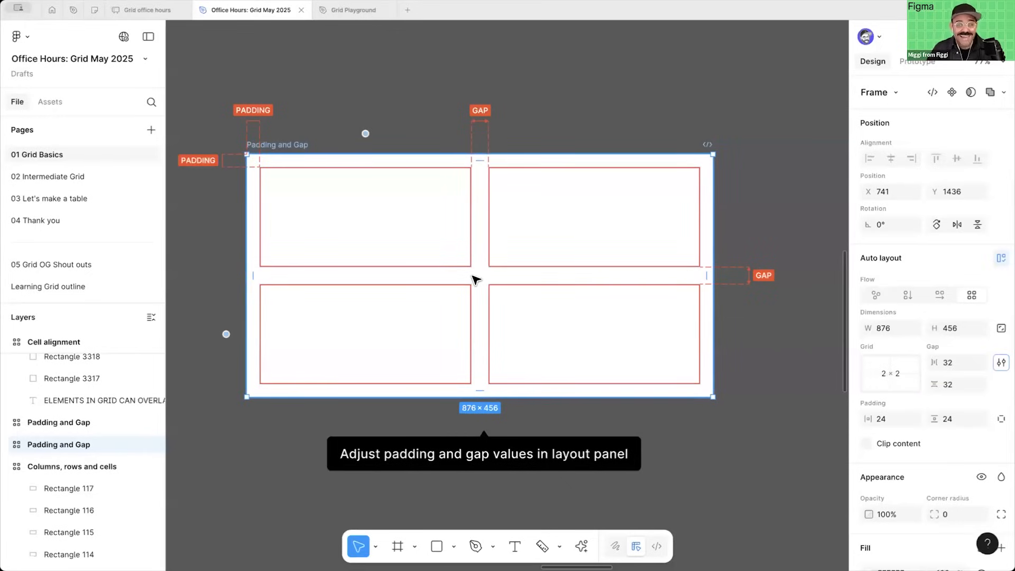
Step: Try adjusting the side padding of the "Padding and Gap" frame directly on the canvas, and undo the change
left_click(541, 117)
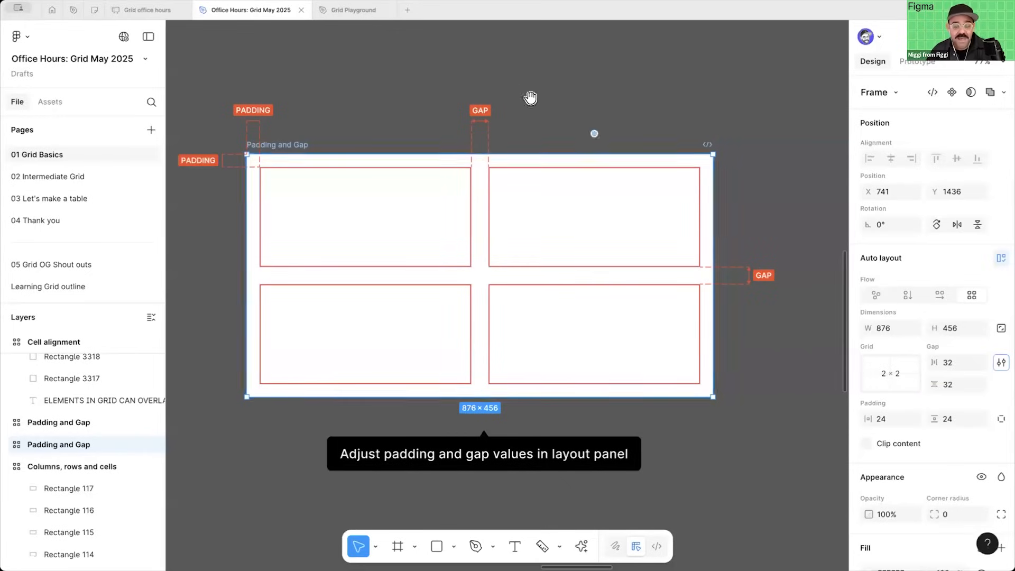
scroll(536, 96, "left", 2)
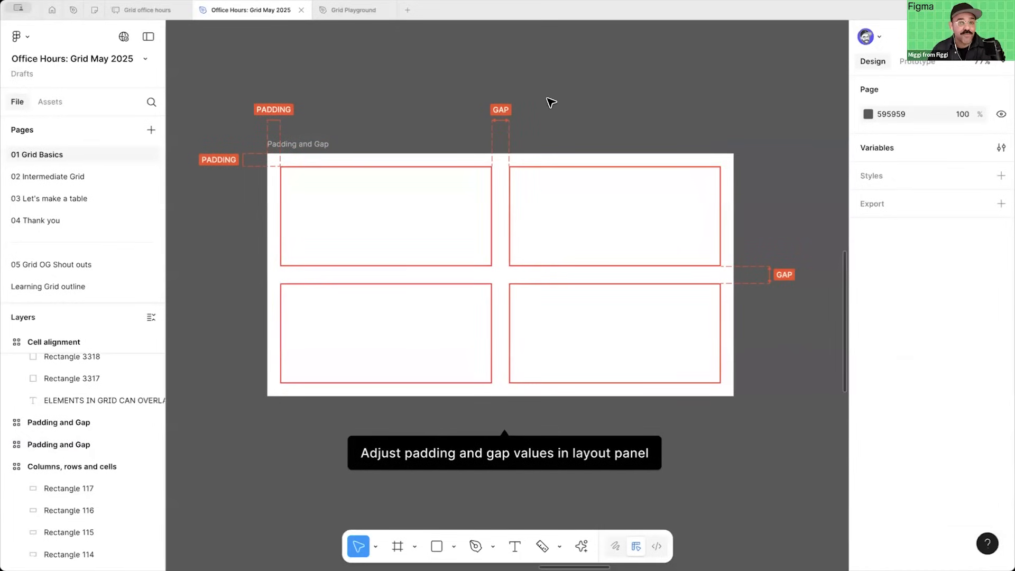
left_click(315, 144)
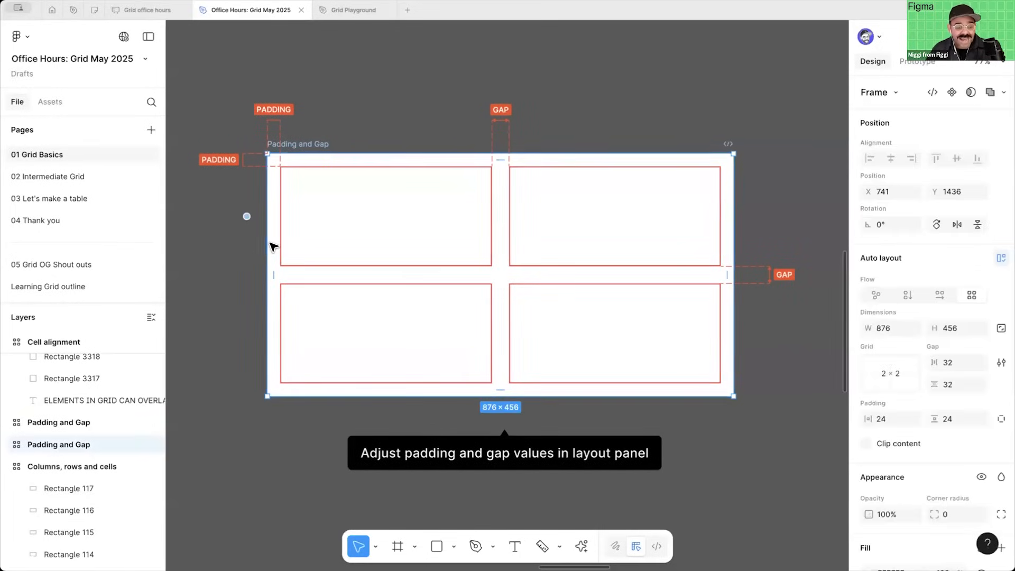
left_click_drag(261, 260, 290, 262)
key("super+z")
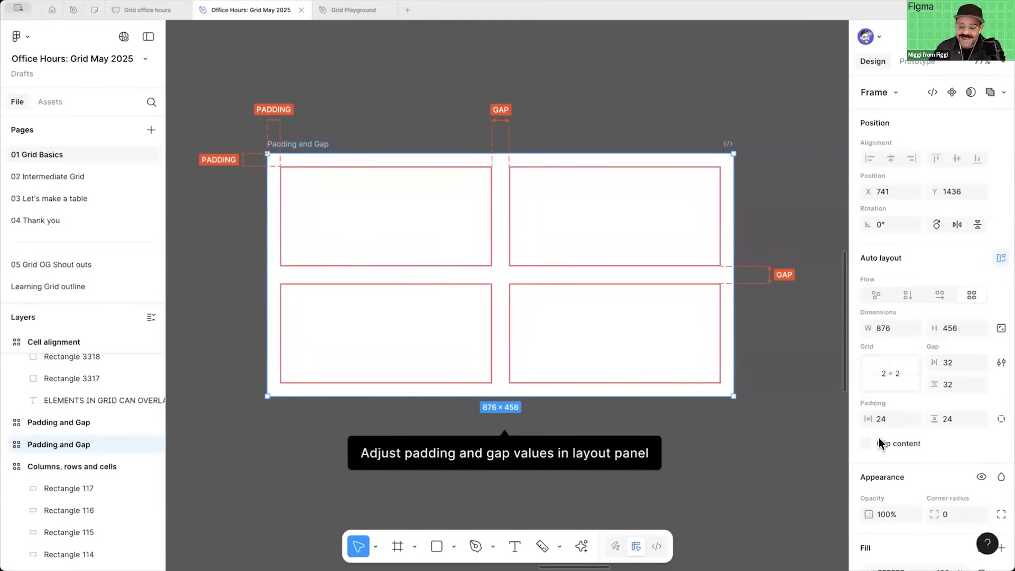
Step: Set the horizontal and vertical padding of the 2 × 2 "Padding and Gap" frame to 48
left_click(888, 419)
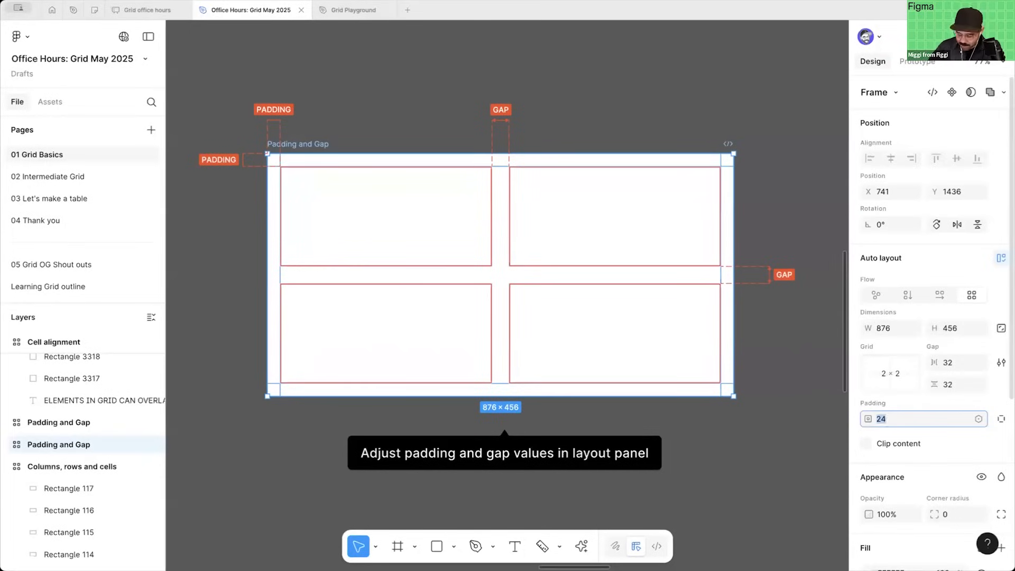
type("48")
key("Return")
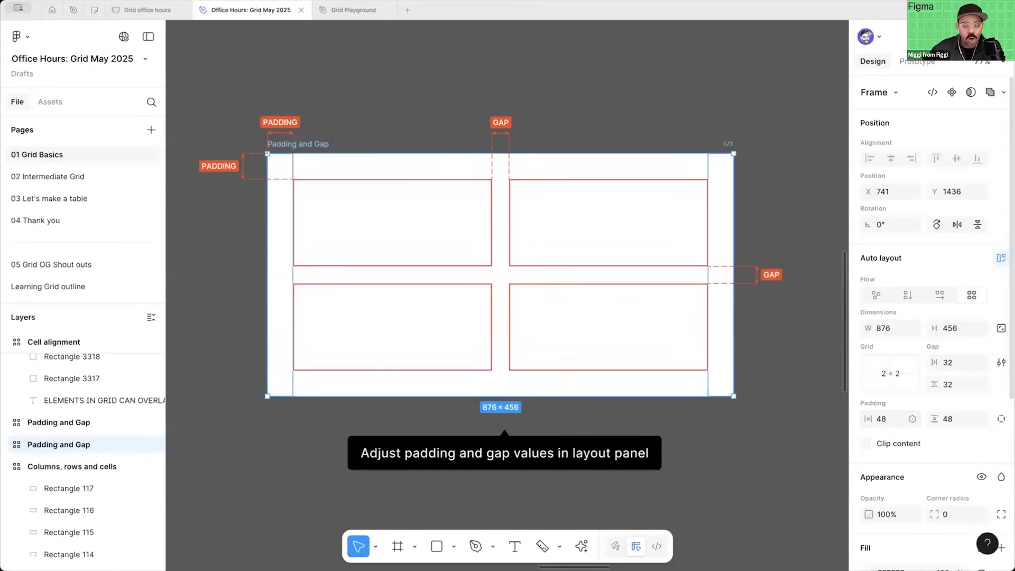
left_click(730, 455)
Step: Examine how the lamp, chair, stool and curtain images occupy the cells of the 2 × 4 "Padding and Gap" image frame
left_click_drag(707, 269, 712, 21)
left_click_drag(720, 554, 697, 243)
left_click(390, 108)
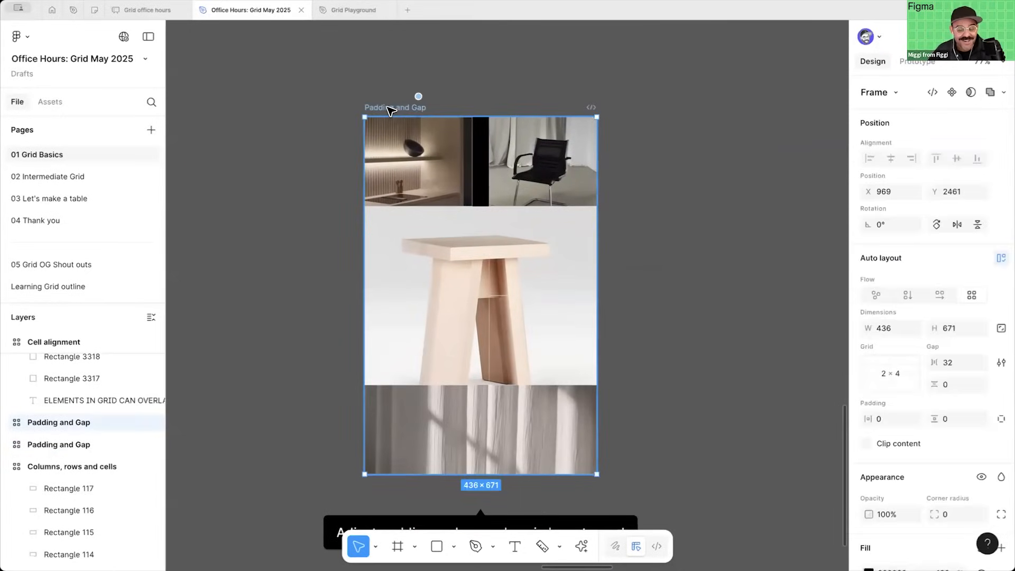
left_click(415, 160)
left_click(550, 152)
left_click(518, 267)
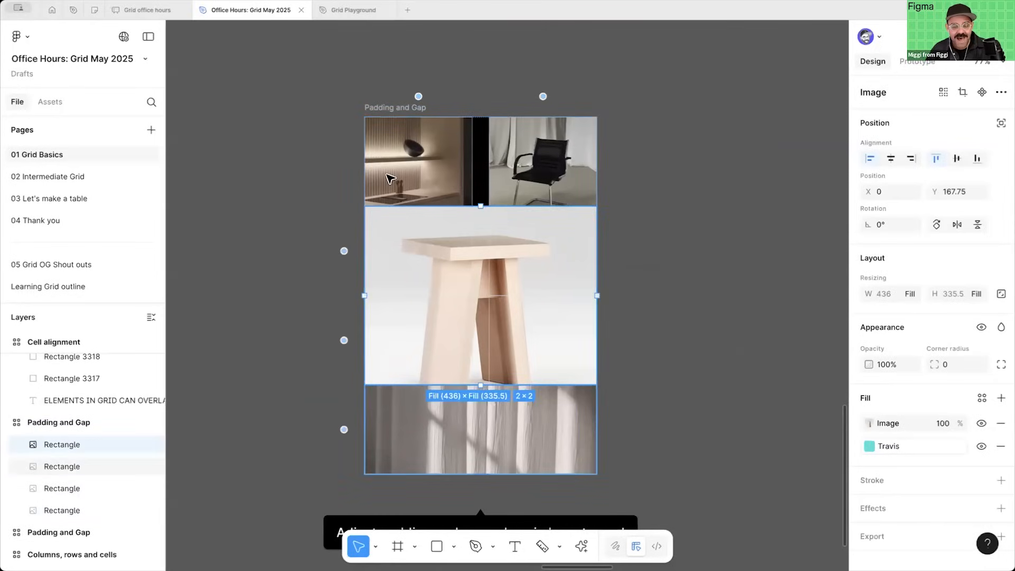
left_click(410, 417)
Step: Increase the vertical gap of the 2 × 4 image frame and set its padding to about 34 horizontally and 29 vertically
left_click(390, 108)
left_click_drag(932, 360, 902, 465)
left_click_drag(864, 415, 967, 420)
left_click(709, 312)
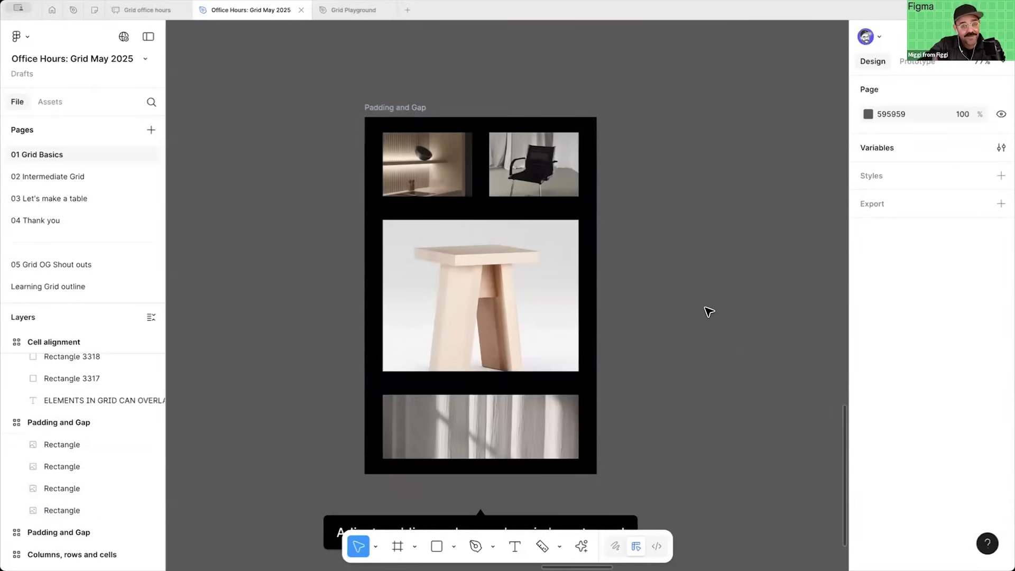
Step: Examine the cell spans of the stool and lamp images and the image frame's gap and padding settings
left_click(550, 324)
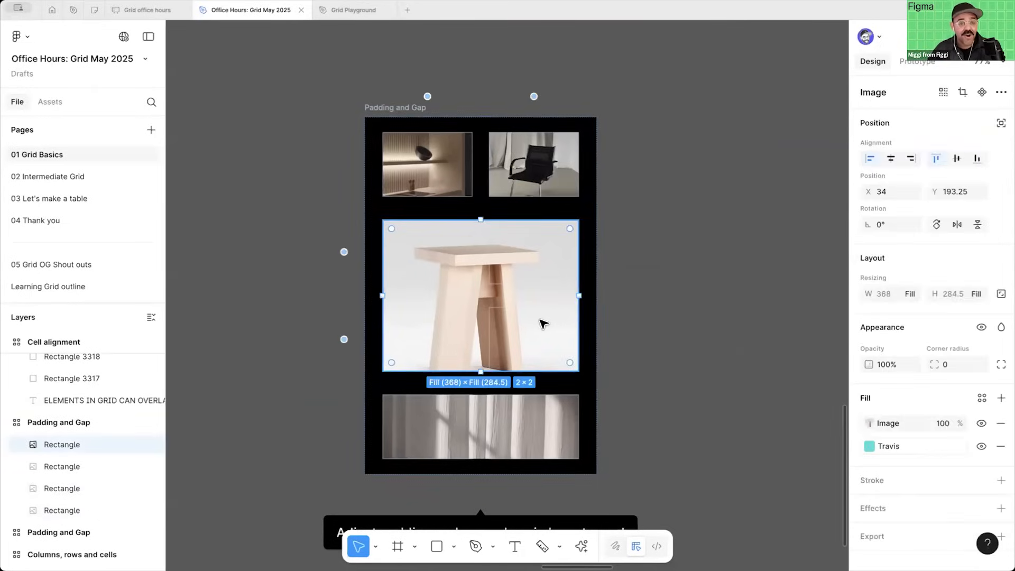
left_click(640, 305)
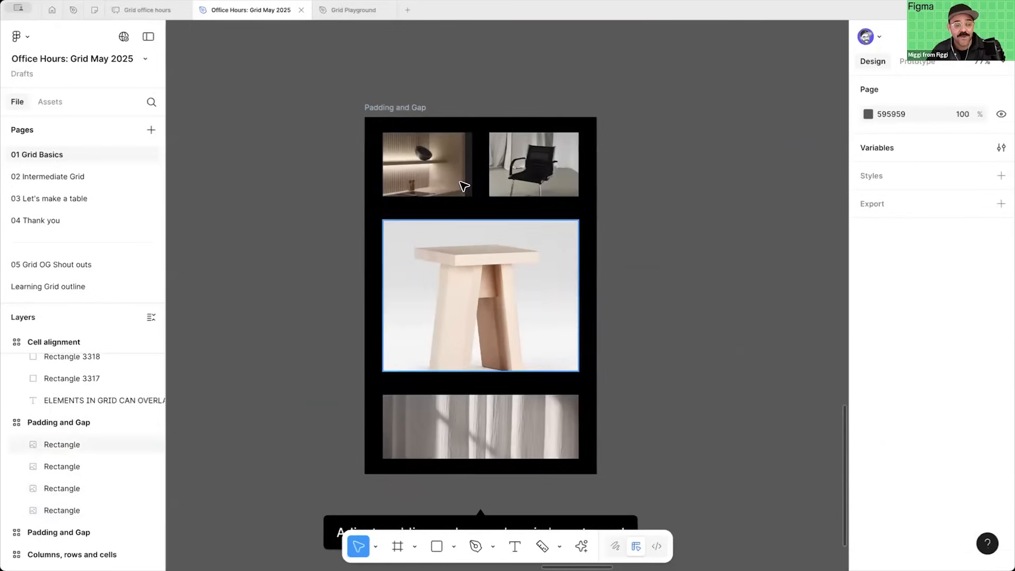
left_click(441, 182)
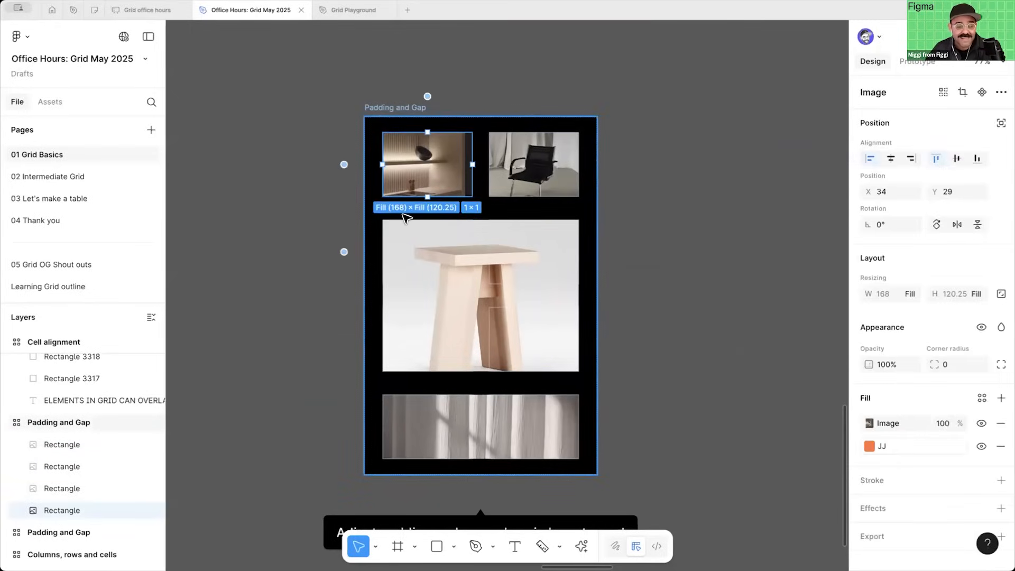
left_click(480, 272)
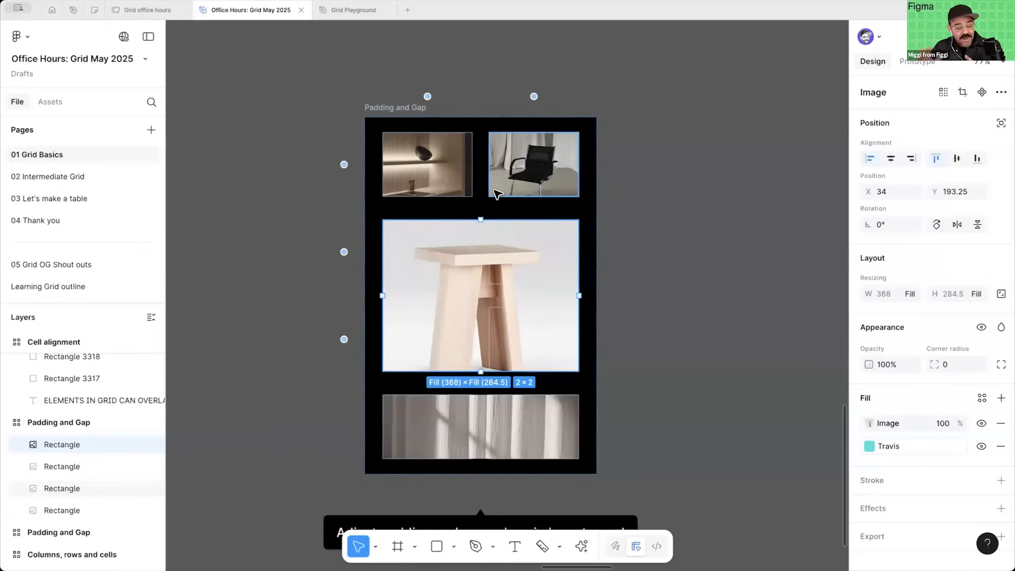
left_click(394, 96)
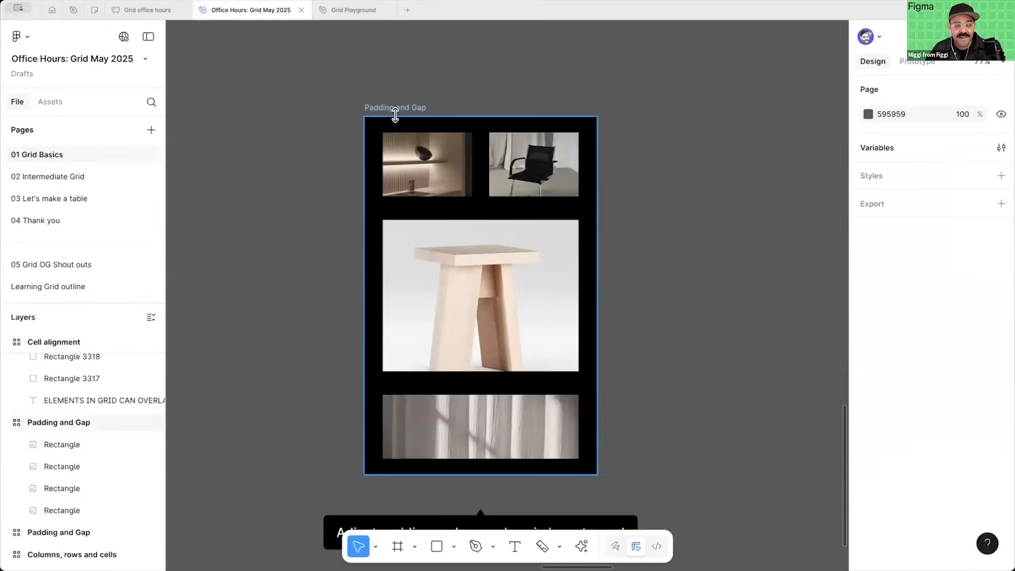
left_click(395, 113)
left_click_drag(932, 368, 946, 423)
left_click(666, 312)
Step: Go to the "Span, track sizing, and rearranging" section and view the Animal Facts content below the empty frame
scroll(667, 313, "down", 4)
scroll(642, 305, "right", 8)
scroll(507, 414, "up", 10)
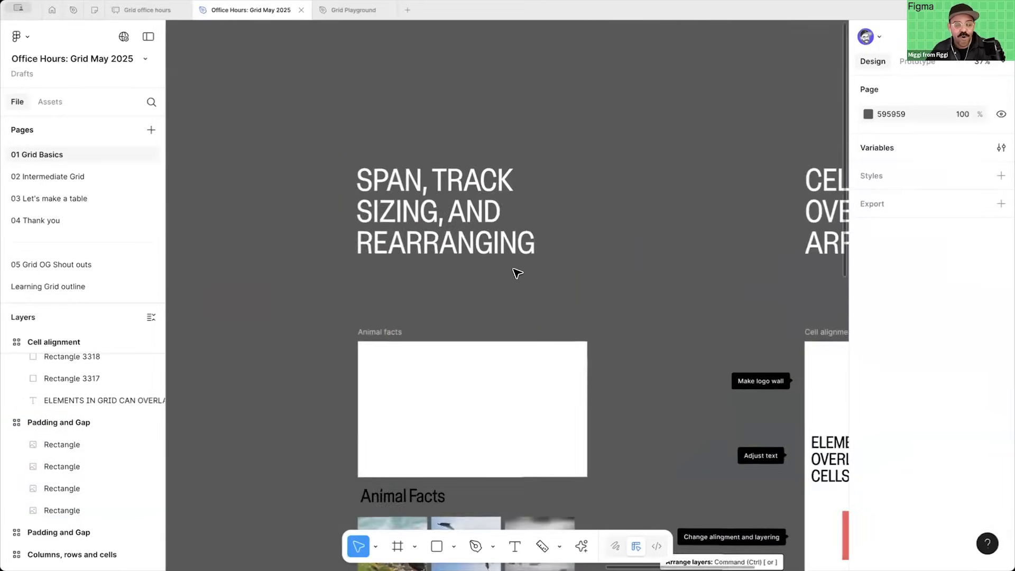
scroll(517, 272, "up", 5)
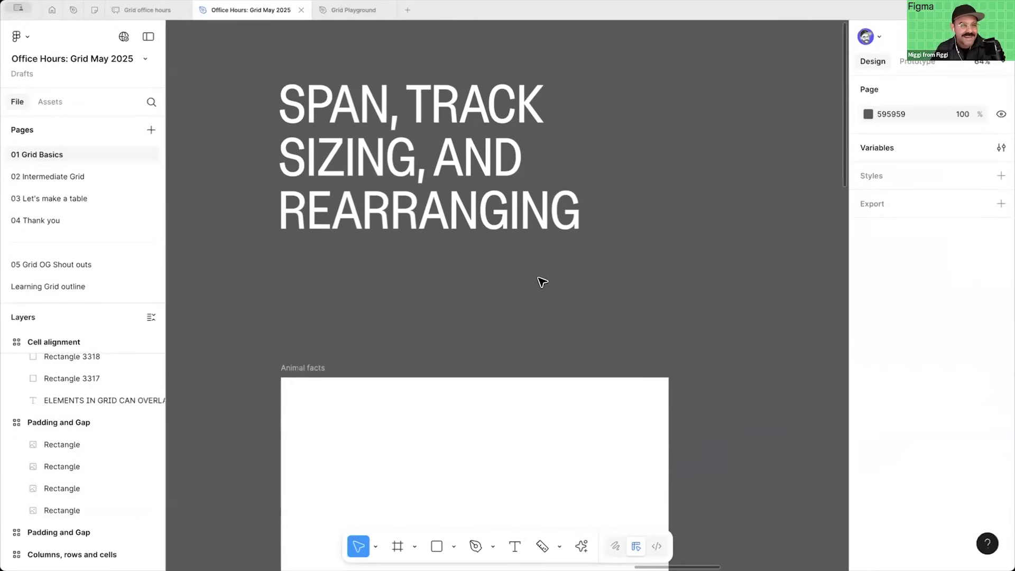
scroll(532, 278, "down", 2)
left_click_drag(521, 279, 497, 89)
left_click_drag(572, 363, 579, 271)
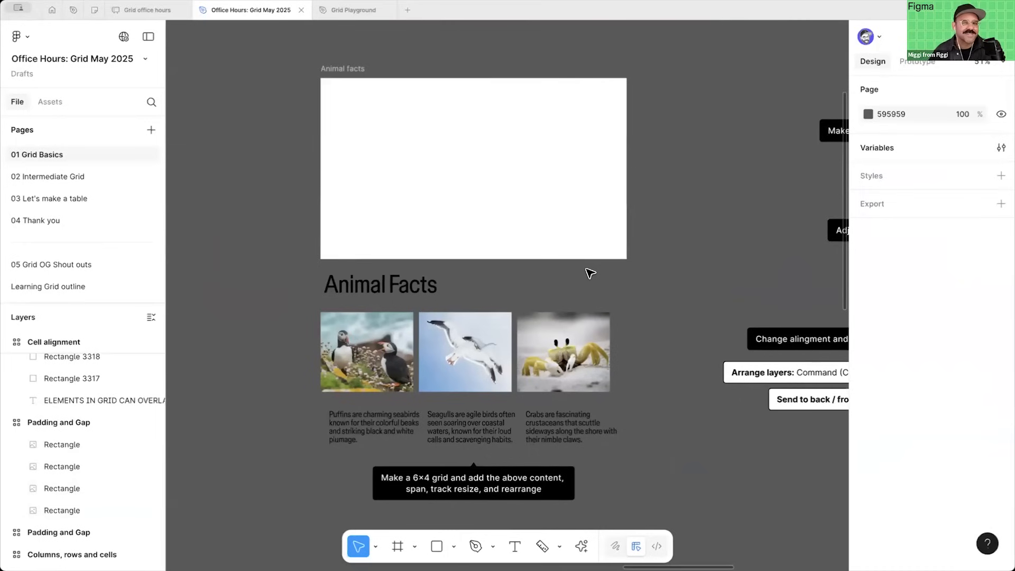
Step: Examine the empty "Animal facts" frame's 6 × 4 grid, including its gap and padding settings
left_click(453, 121)
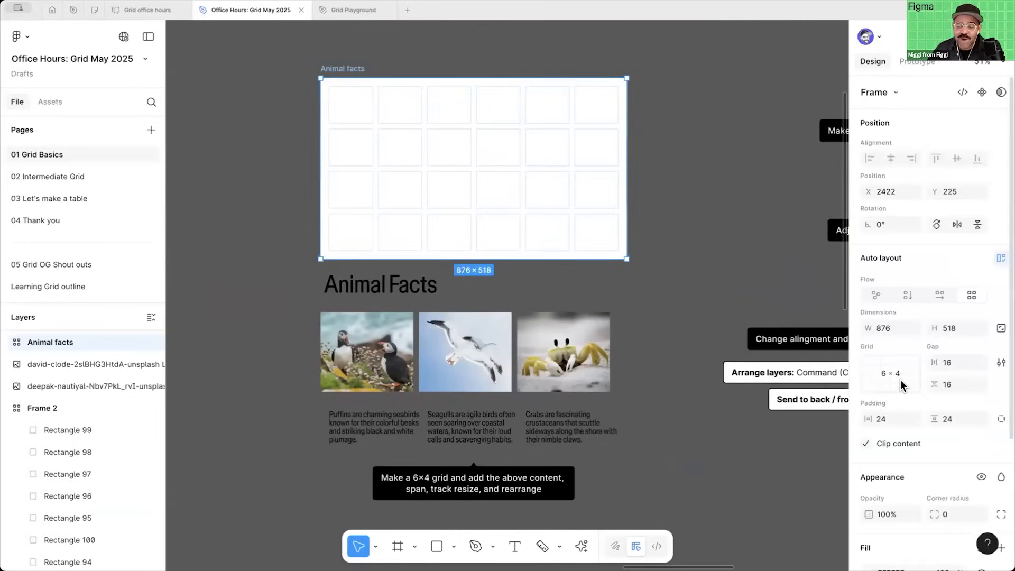
scroll(451, 143, "up", 4)
left_click_drag(476, 130, 487, 214)
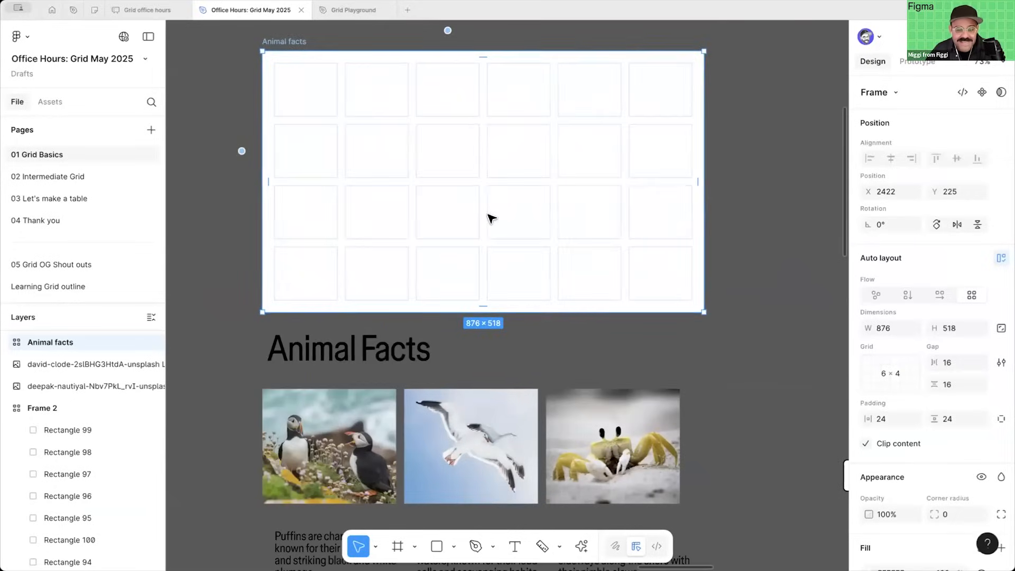
key("super+z")
left_click(745, 159)
left_click_drag(630, 119, 638, 159)
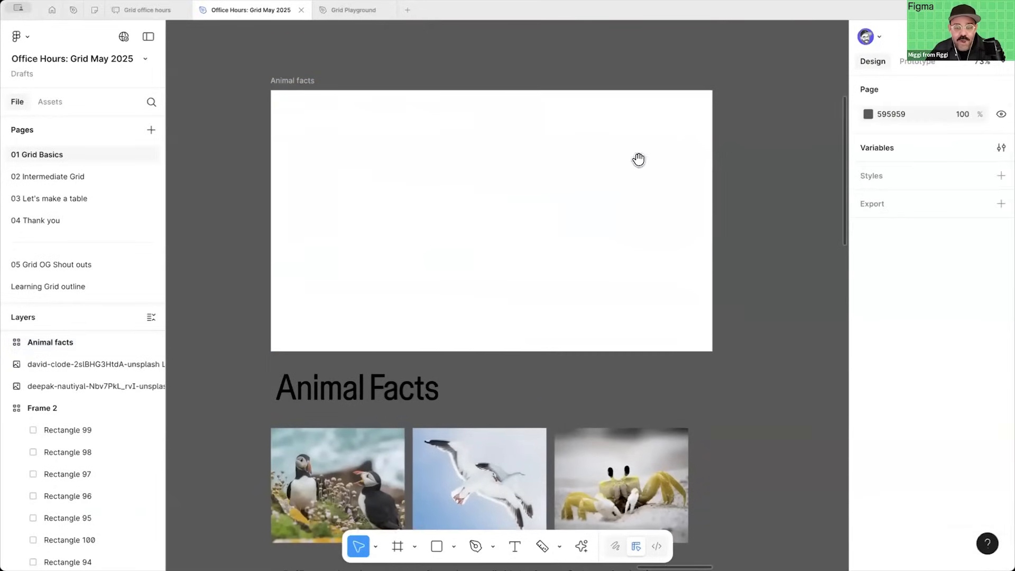
left_click(312, 136)
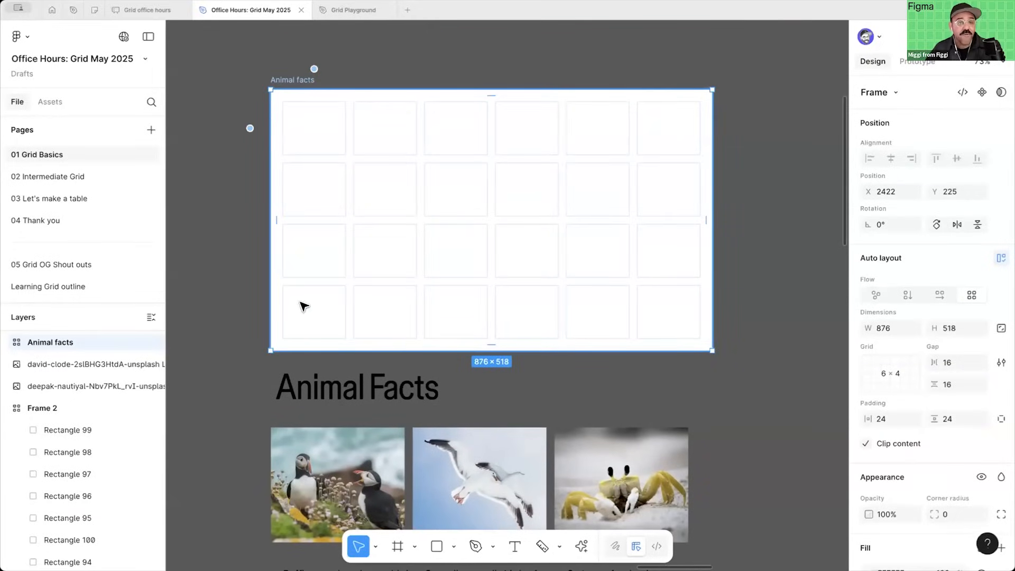
left_click(236, 416)
scroll(243, 342, "down", 4)
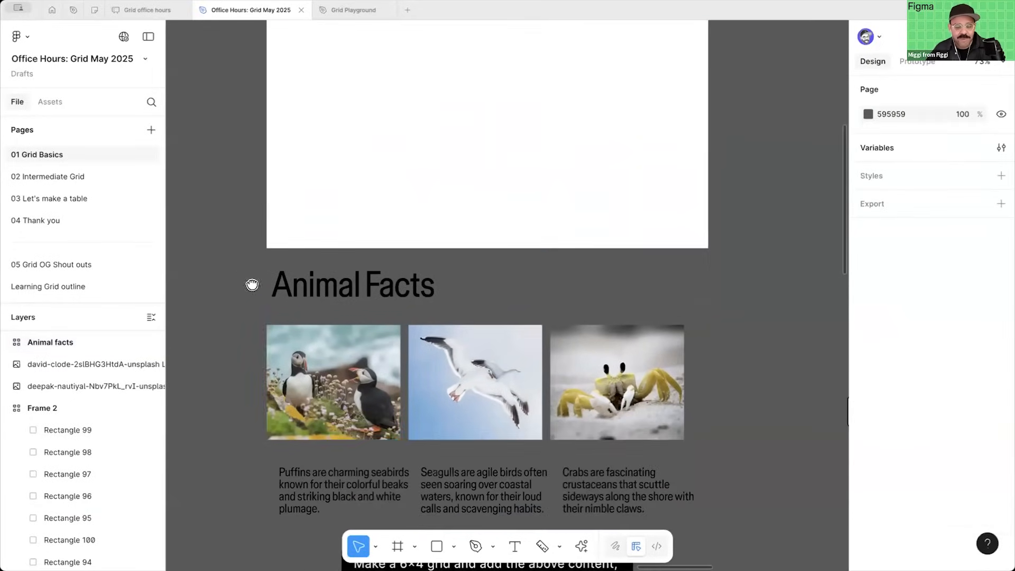
scroll(285, 306, "up", 2)
Step: Move the "Animal Facts" title into the grid's first cell and extend it across all six columns of the first row
left_click(338, 334)
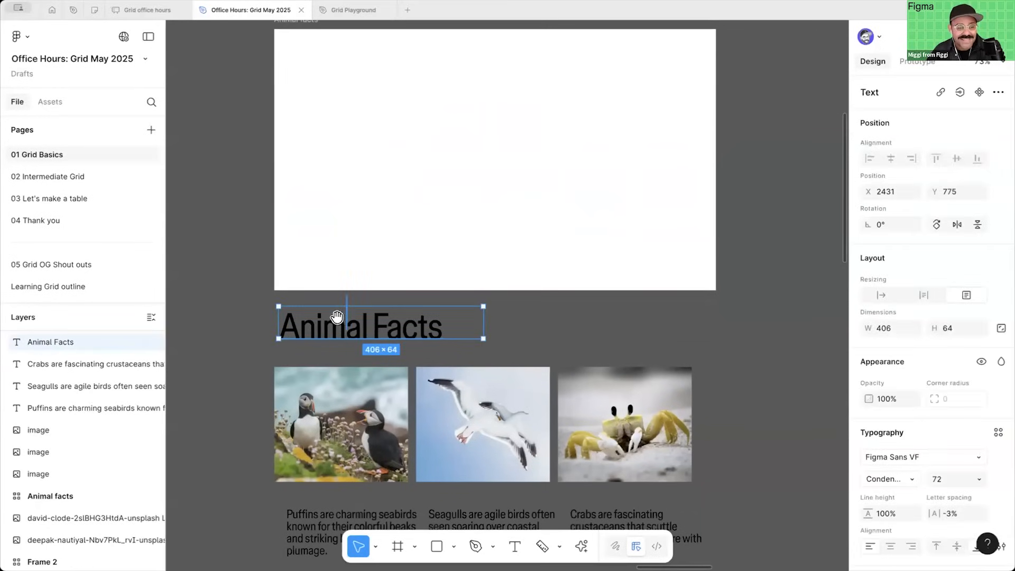
left_click_drag(598, 293, 597, 324)
left_click_drag(406, 362, 338, 119)
key("super+z")
left_click_drag(351, 353, 353, 236)
left_click_drag(482, 101, 703, 116)
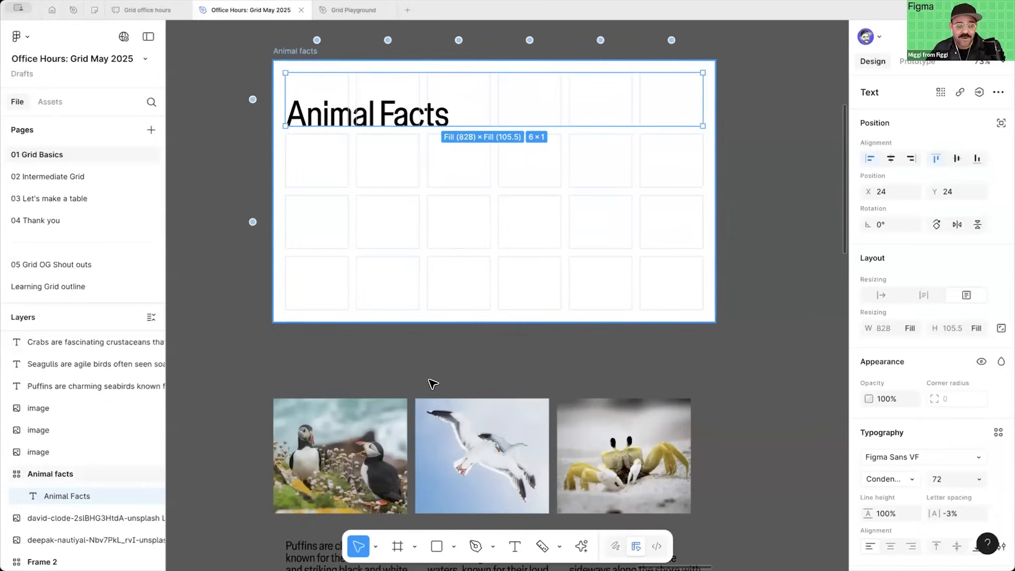
Step: Move the puffin, seagull and crab images together into the grid below the title, each spanning 2 × 2 cells
left_click(338, 444)
left_click_drag(240, 428, 602, 459)
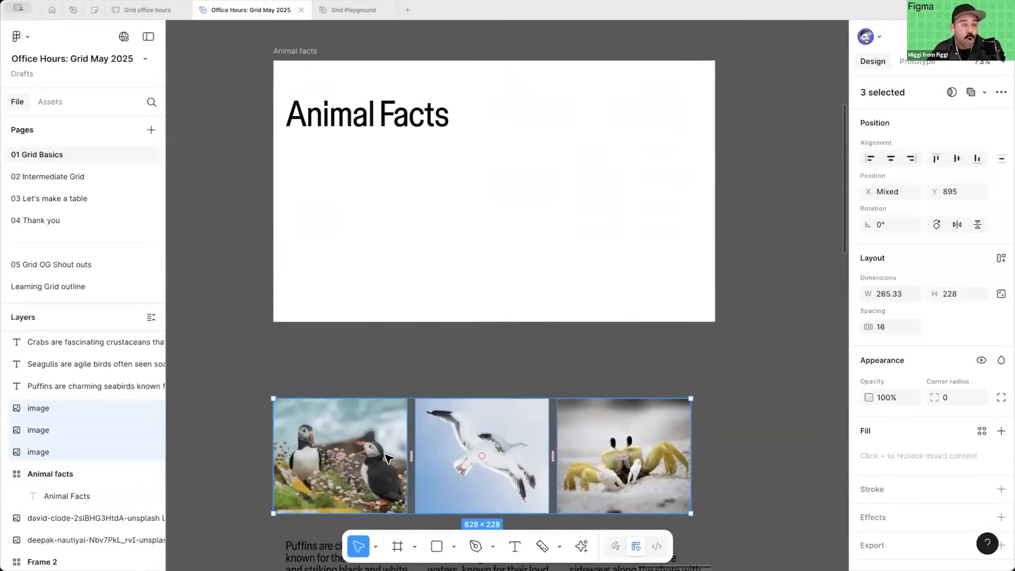
left_click_drag(359, 331, 340, 209)
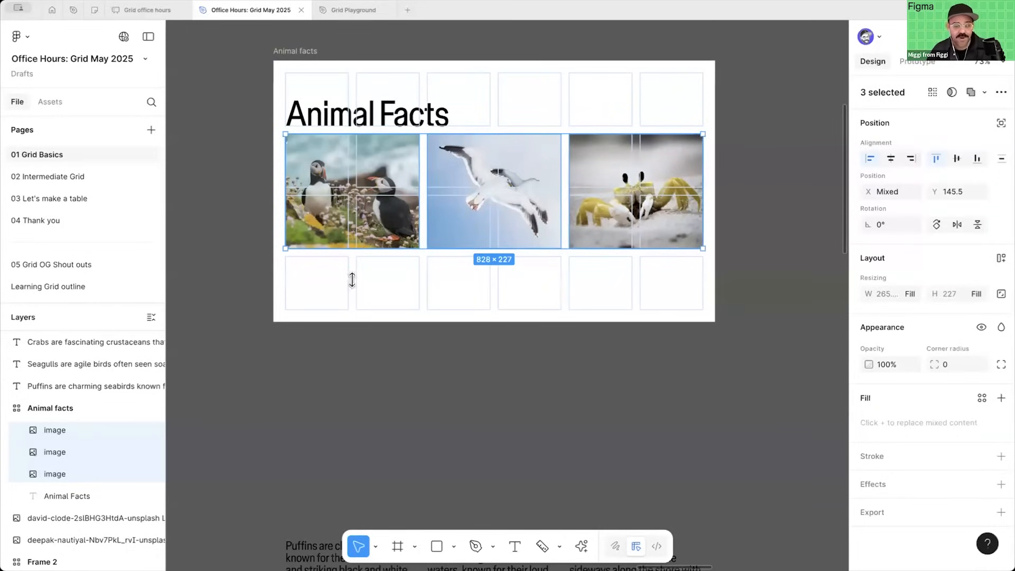
Step: Try changing the column span of the seagull image in the grid, and return it to 2 × 2 cells
left_click(439, 269)
left_click(431, 201)
mouse_move(420, 201)
left_mouse_down()
mouse_move(489, 201)
mouse_move(489, 185)
mouse_move(421, 186)
left_mouse_up()
left_click_drag(520, 182, 562, 185)
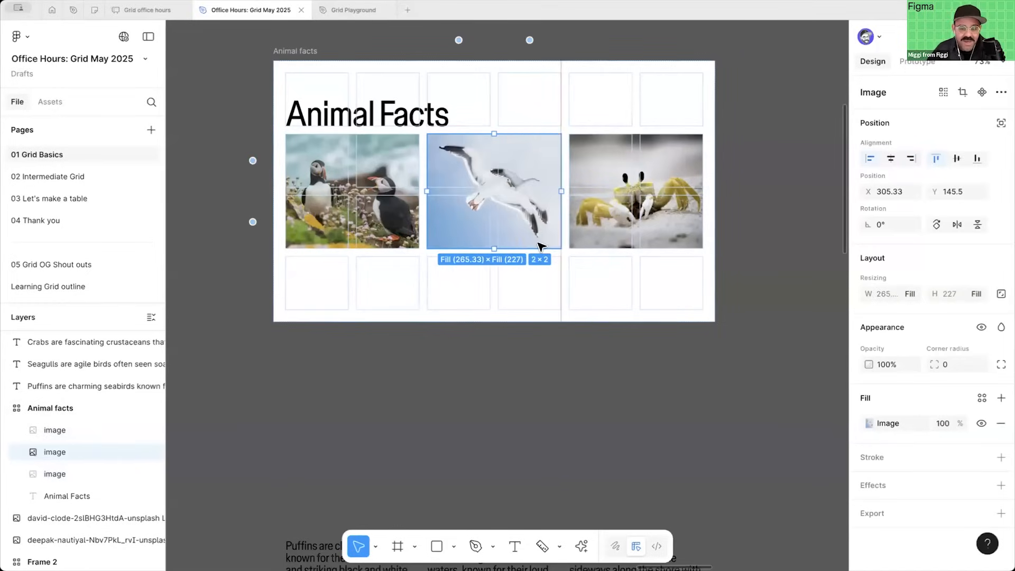
Step: Move the puffin description into the grid's last row below the puffin image, spanning 2 × 1 cells
left_click(460, 370)
scroll(446, 322, "down", 5)
left_click_drag(370, 444, 320, 169)
left_click(421, 322)
left_click_drag(405, 228, 401, 308)
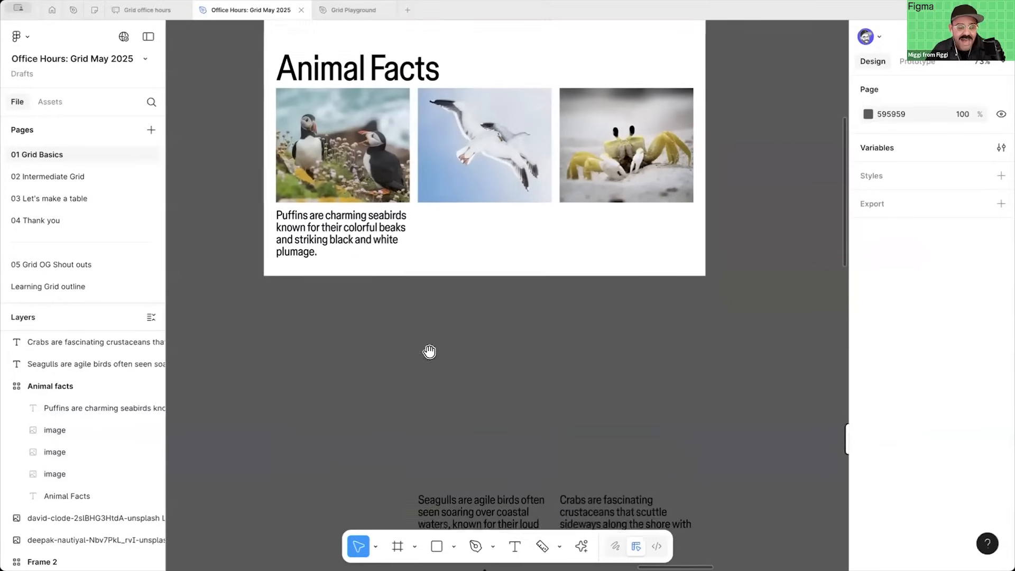
Step: Move the seagull and crab descriptions into the grid's last row beneath their images, each spanning 2 × 1 cells
left_click_drag(506, 515, 482, 359)
left_click_drag(601, 515, 609, 368)
left_click(449, 384, "shift")
left_click_drag(449, 385, 449, 257)
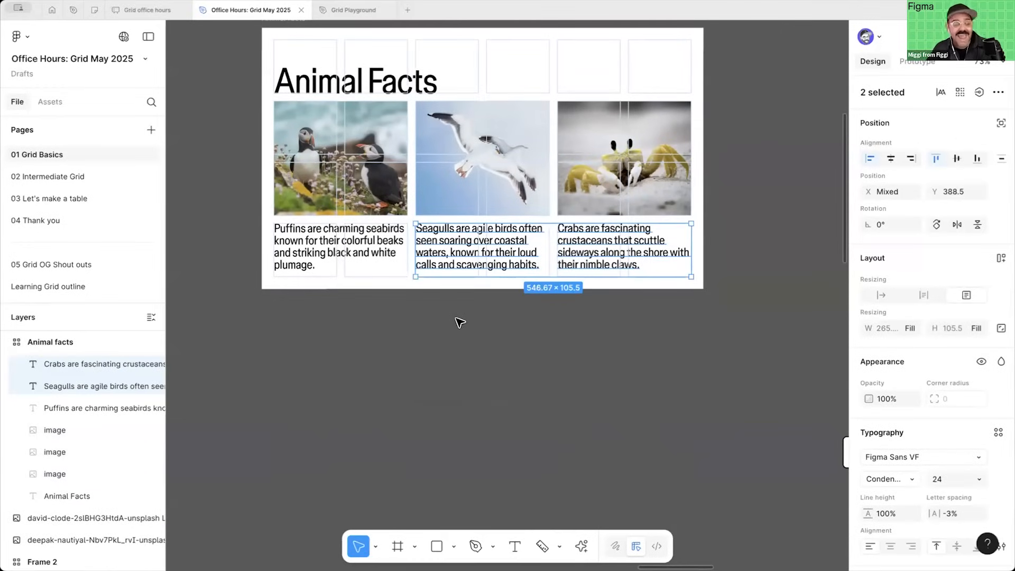
left_click(462, 263)
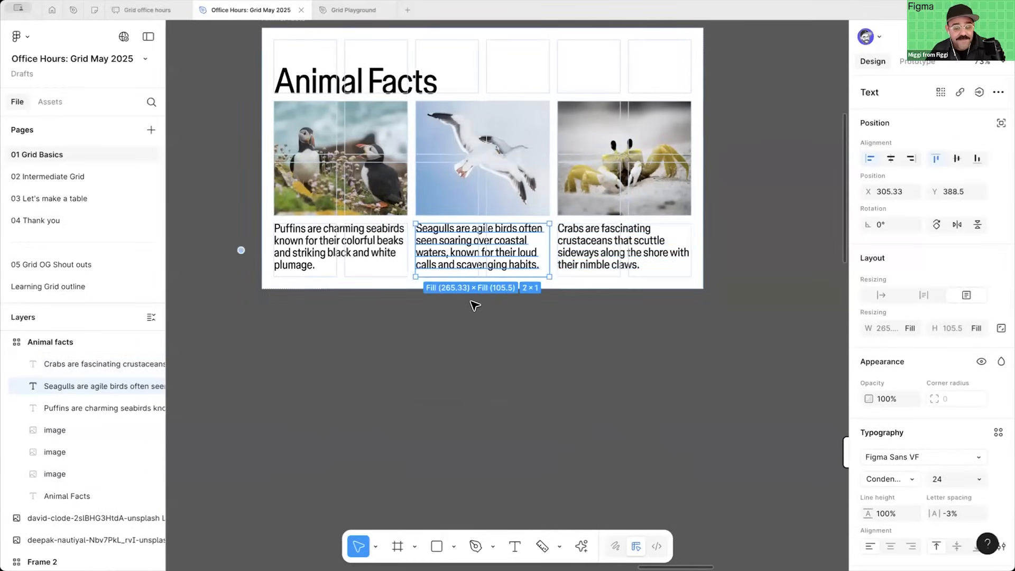
scroll(475, 304, "up", 1)
left_click_drag(475, 351, 469, 439)
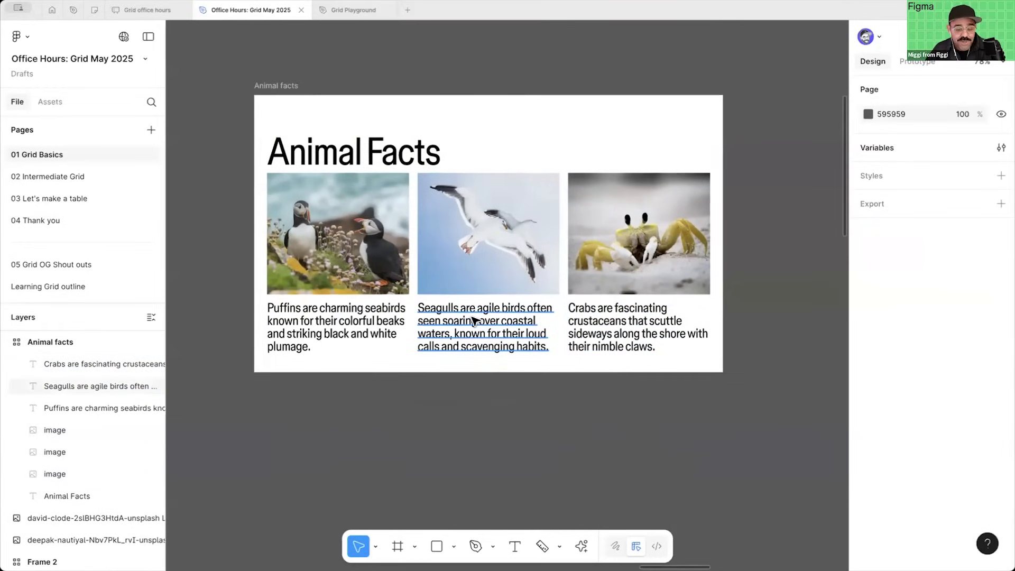
Step: Widen the "Animal facts" frame to 914 by extending its right edge
left_click(473, 319)
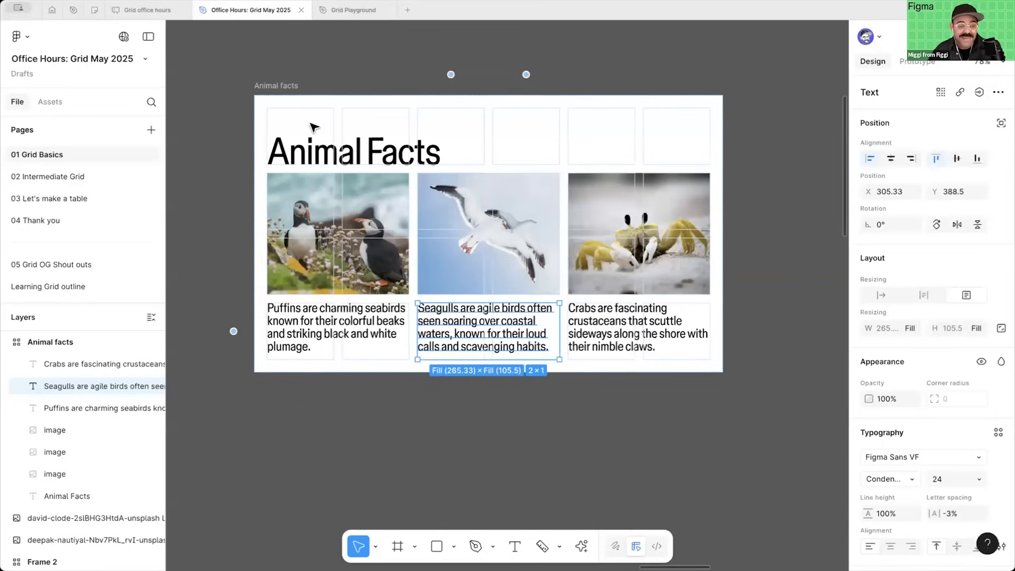
left_click(294, 85)
left_click_drag(723, 322, 743, 329)
Step: Align the "Animal Facts" title text to the top of its grid cell area
left_click(433, 158)
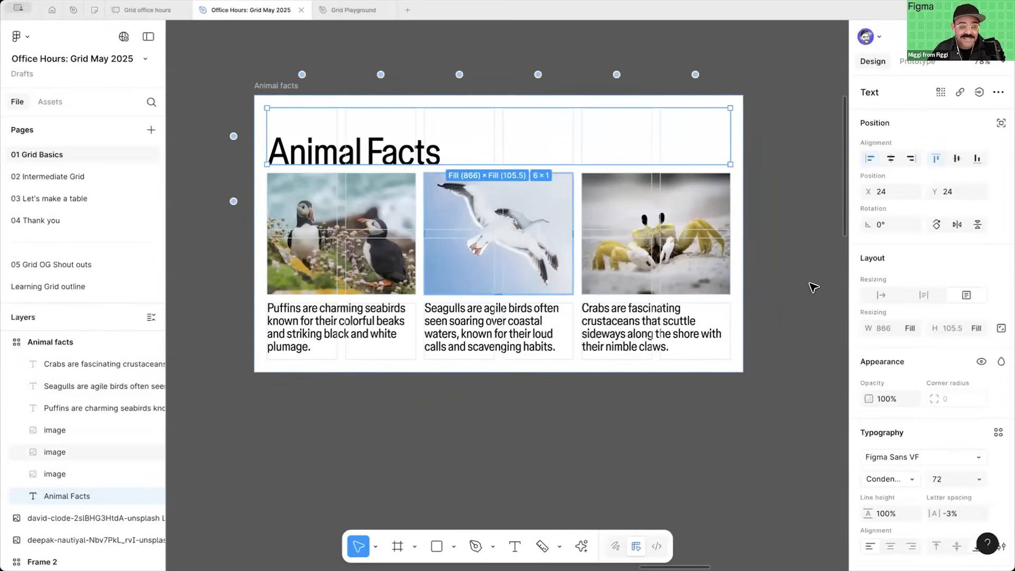
scroll(925, 473, "down", 3)
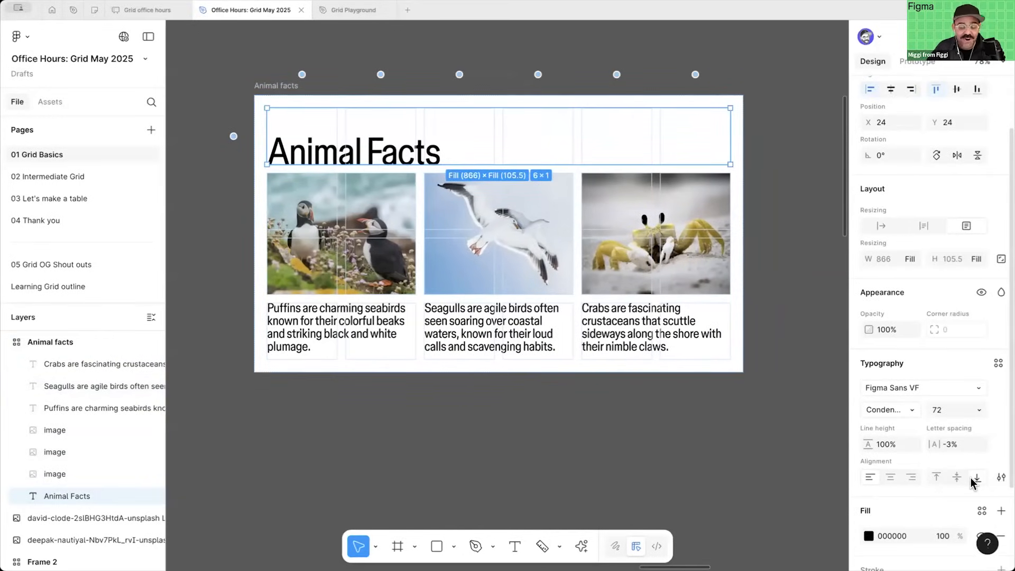
left_click(936, 477)
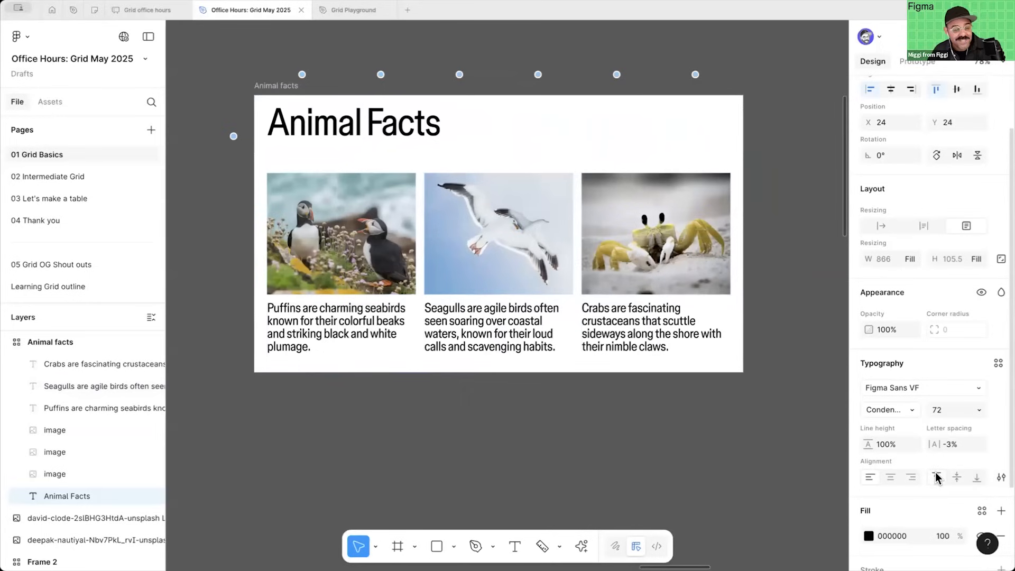
left_click(274, 85)
left_click(467, 465)
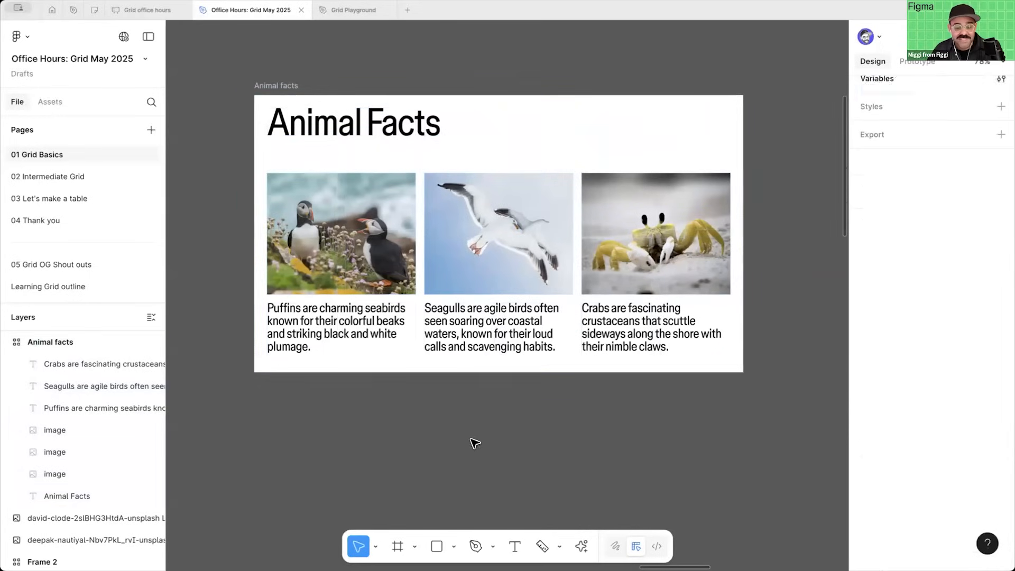
Step: Set the height of the "Animal facts" grid's first row to 200
left_click(268, 83)
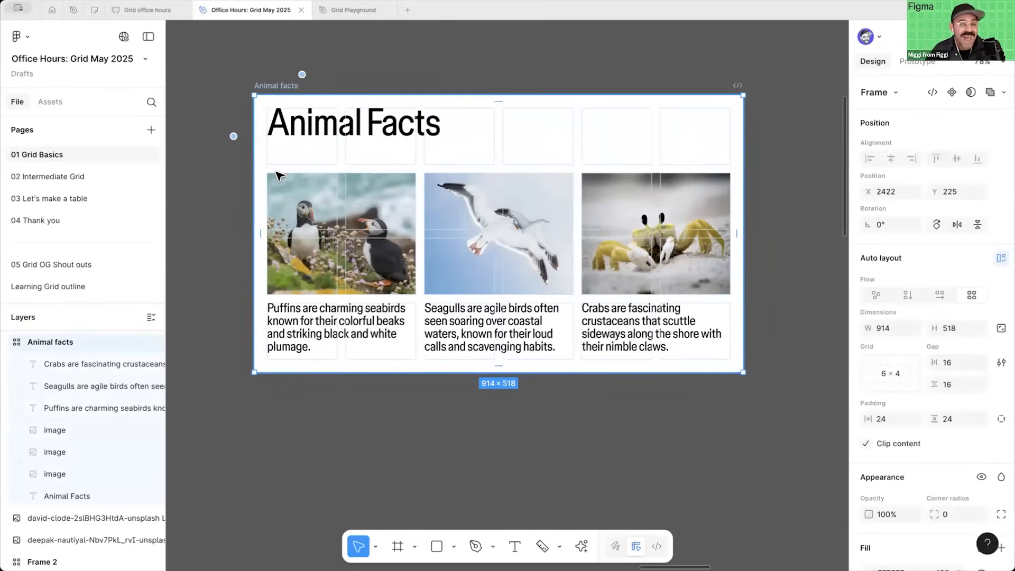
scroll(268, 238, "up", 2)
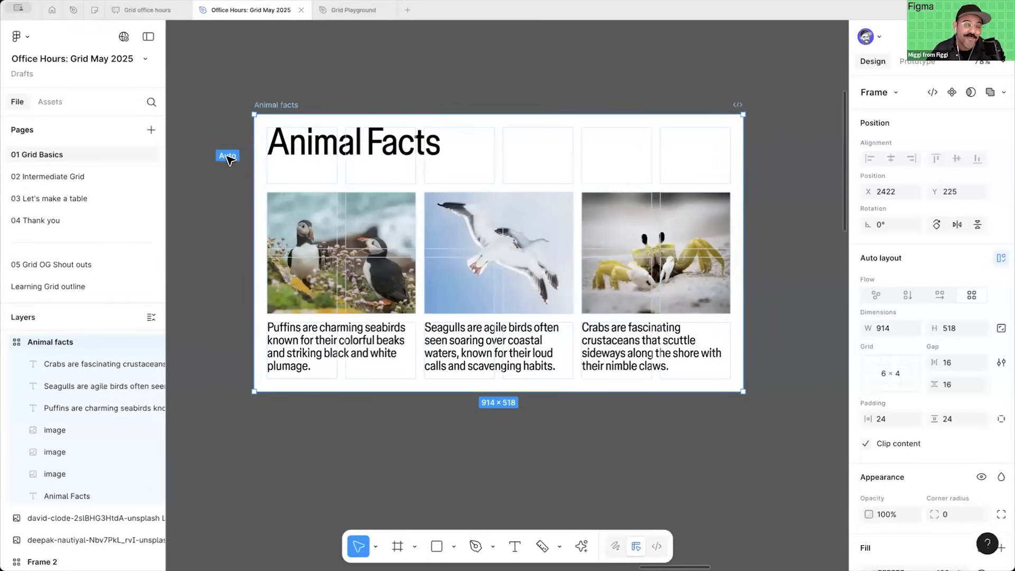
left_click(227, 155)
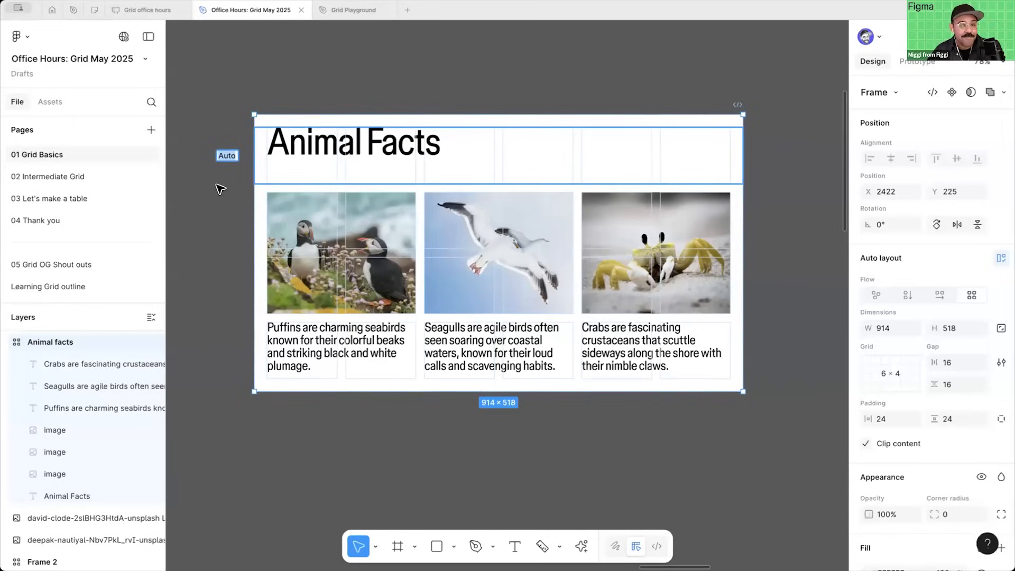
type("200")
key("Return")
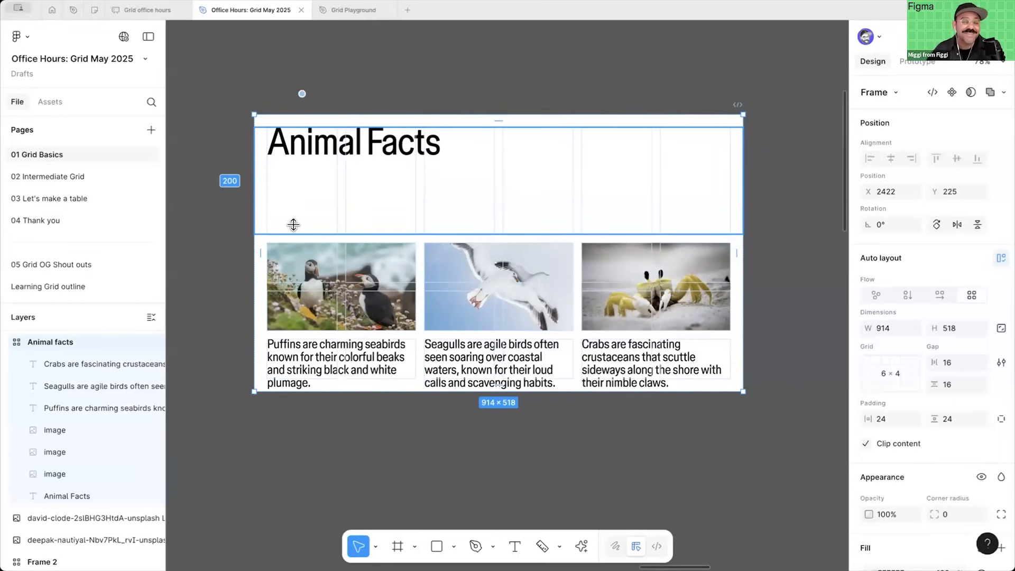
Step: Reduce the first grid row's height freehand to 64, so that it fits closely around the title
left_click_drag(293, 224, 278, 156)
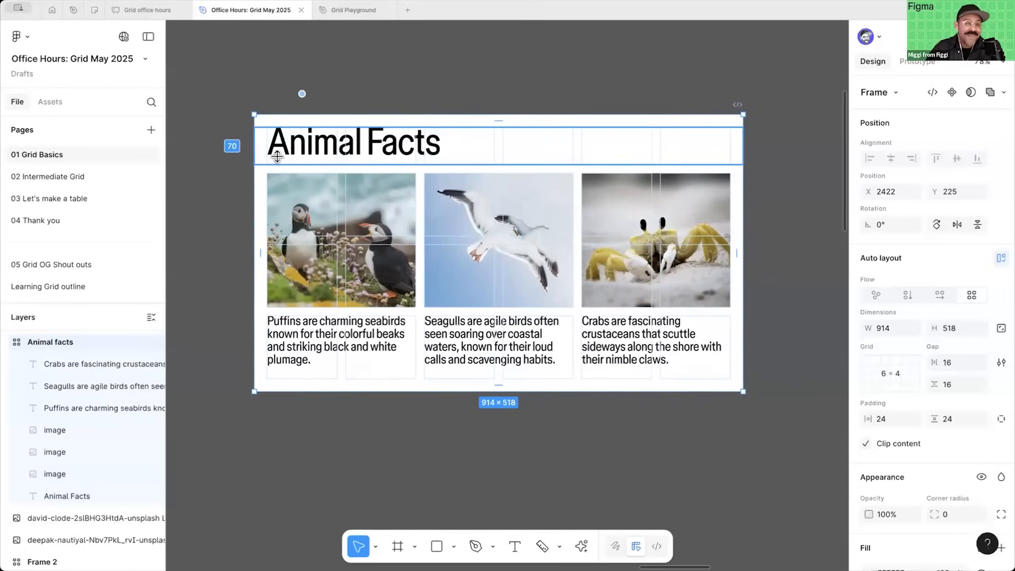
mouse_move(276, 156)
left_mouse_down()
mouse_move(278, 202)
mouse_move(285, 156)
left_mouse_up()
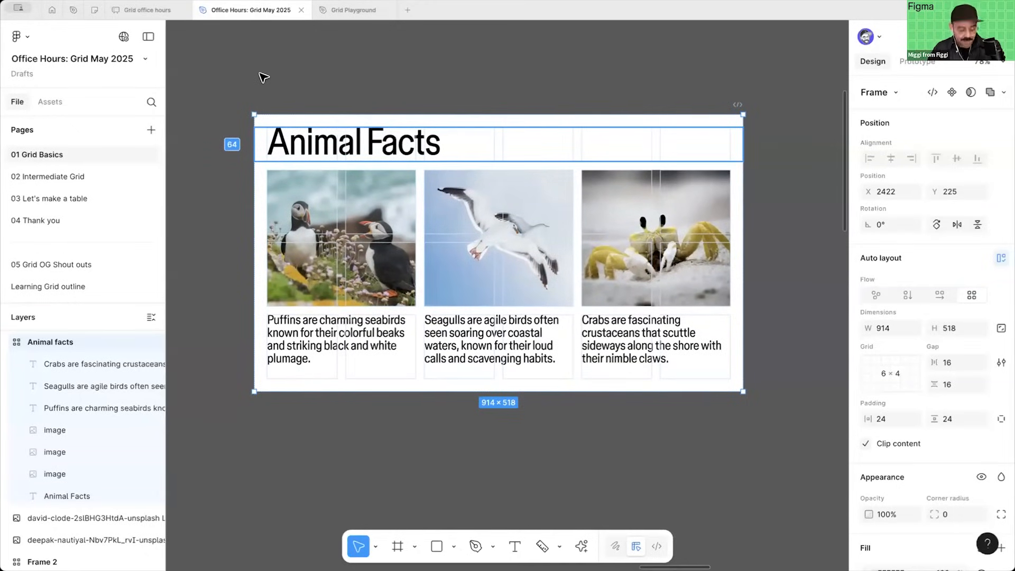
Step: Cycle through the row and column tracks of the "Animal facts" grid and examine how each is sized
key("Tab")
key("Tab")
key("Tab")
key("Tab")
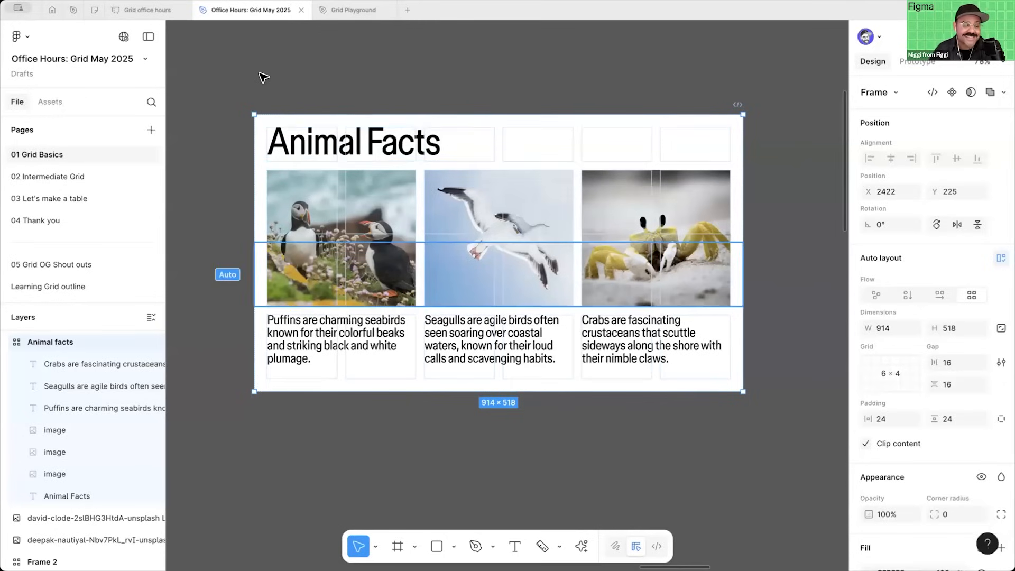
key("Tab")
key("Tab")
key("Tab")
key("Tab")
key("Tab")
key("Tab")
key("Tab")
key("Tab")
key("Tab")
key("Tab")
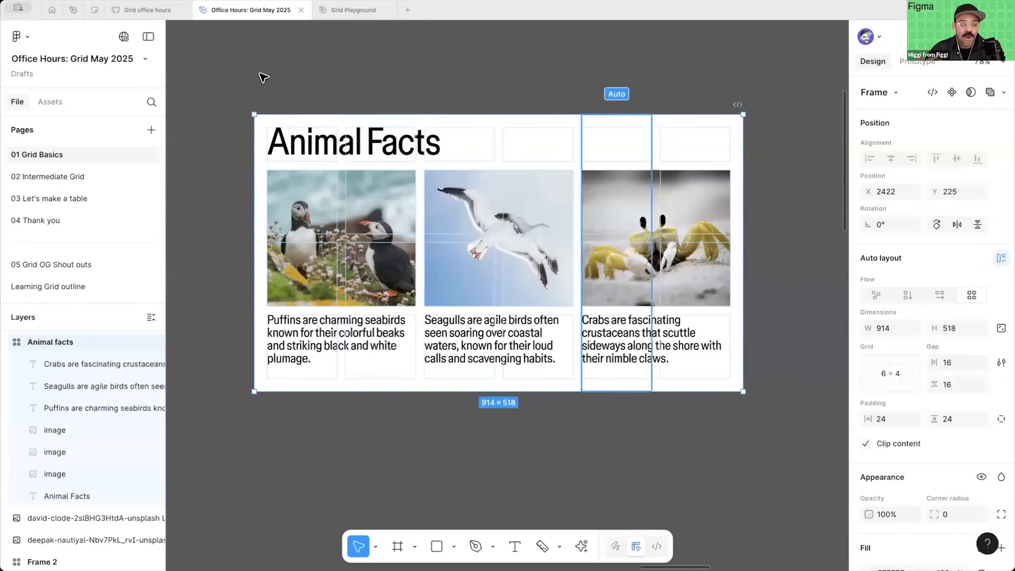
key("Tab")
key("Tab")
key("Tab")
key("Tab")
key("Tab")
key("Tab")
key("Tab")
key("Tab")
key("Tab")
key("Tab")
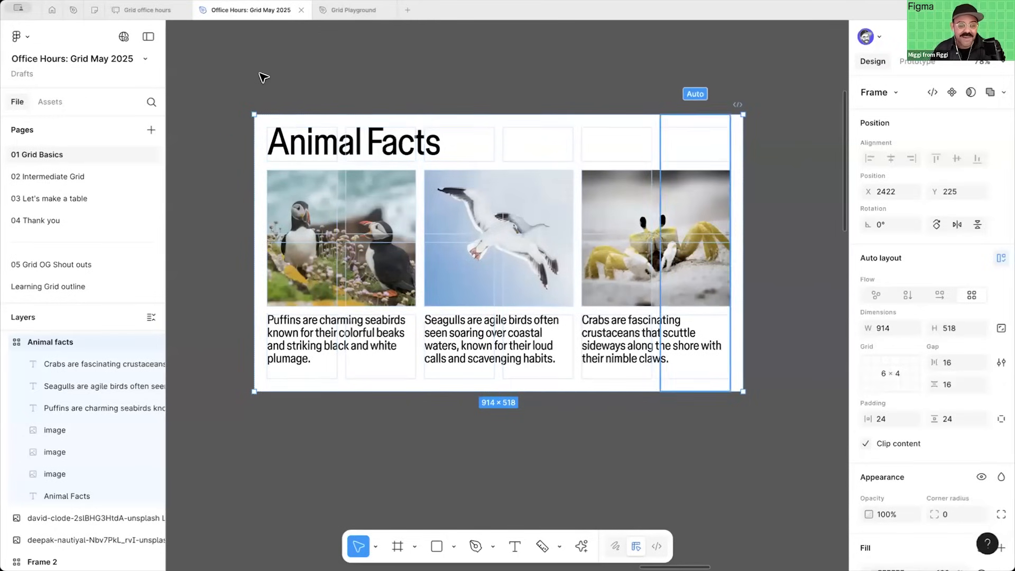
key("Tab")
key("Tab")
key("Tab")
key("Tab")
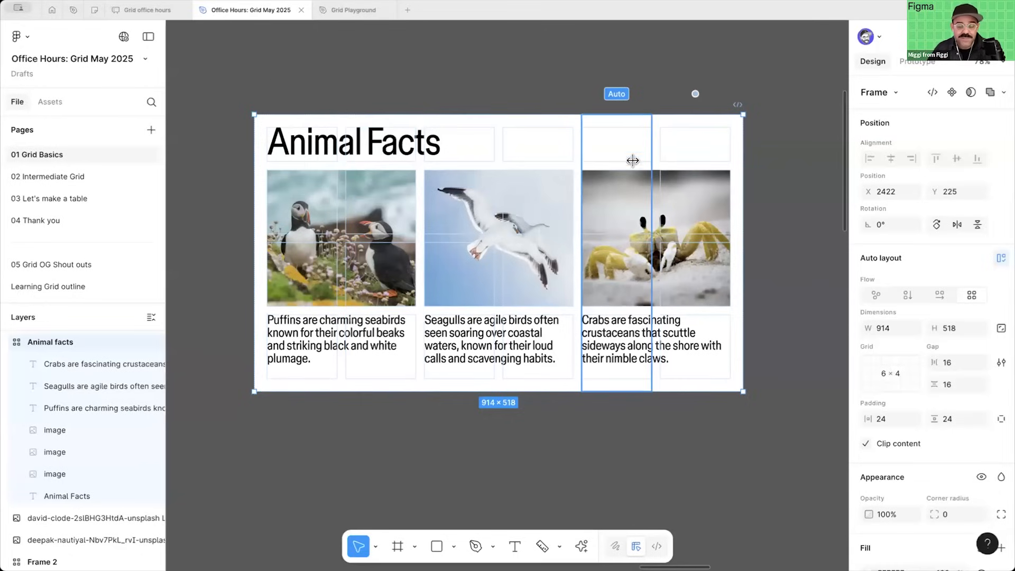
left_click(232, 144)
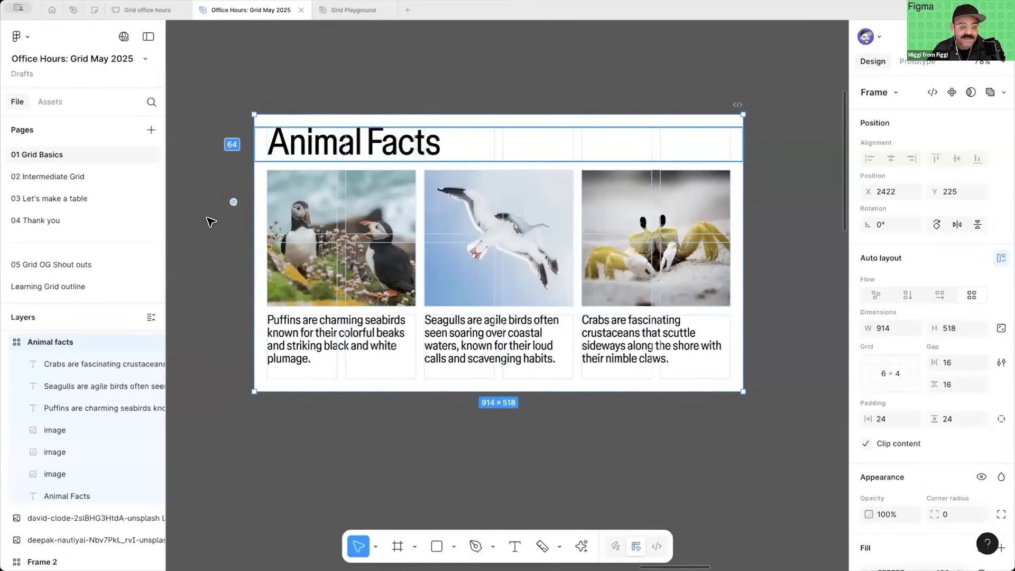
key("Return")
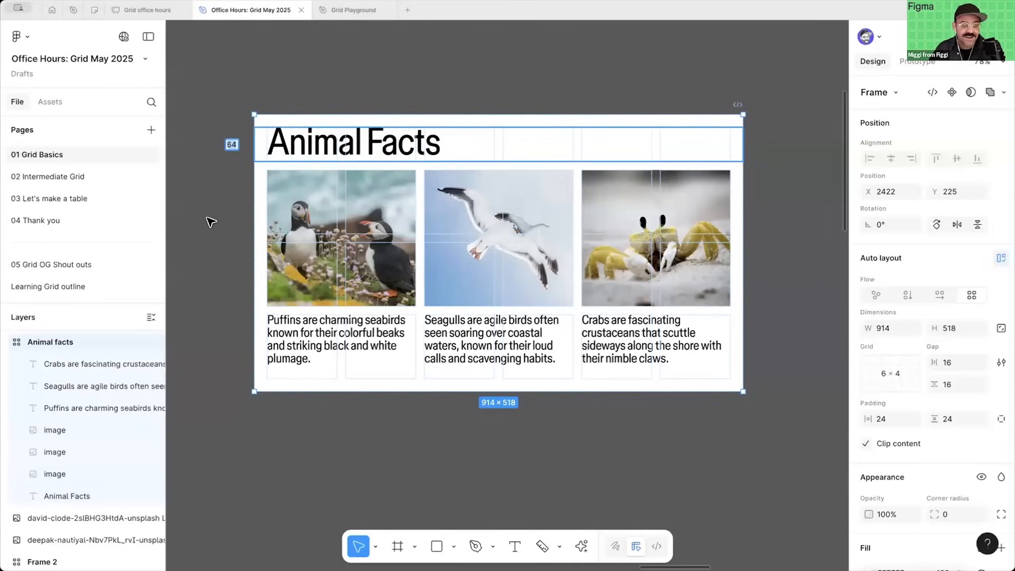
left_click(236, 45)
Step: Make the "Animal facts" frame taller by extending its bottom edge
left_click(281, 106)
left_click_drag(532, 379, 532, 448)
left_click(760, 335)
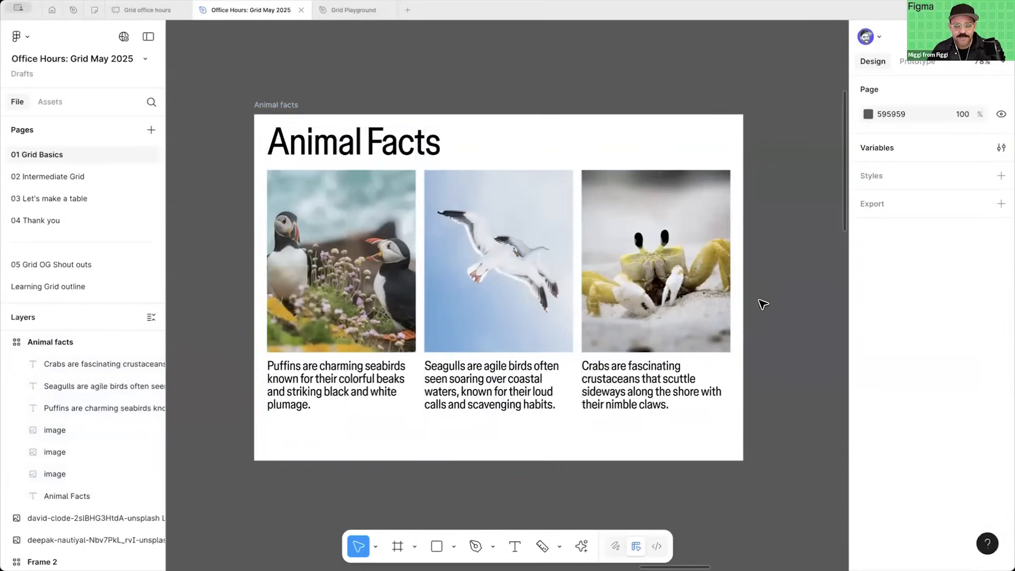
scroll(761, 303, "down", 5)
left_click_drag(600, 355, 330, 353)
left_click_drag(488, 110, 487, 158)
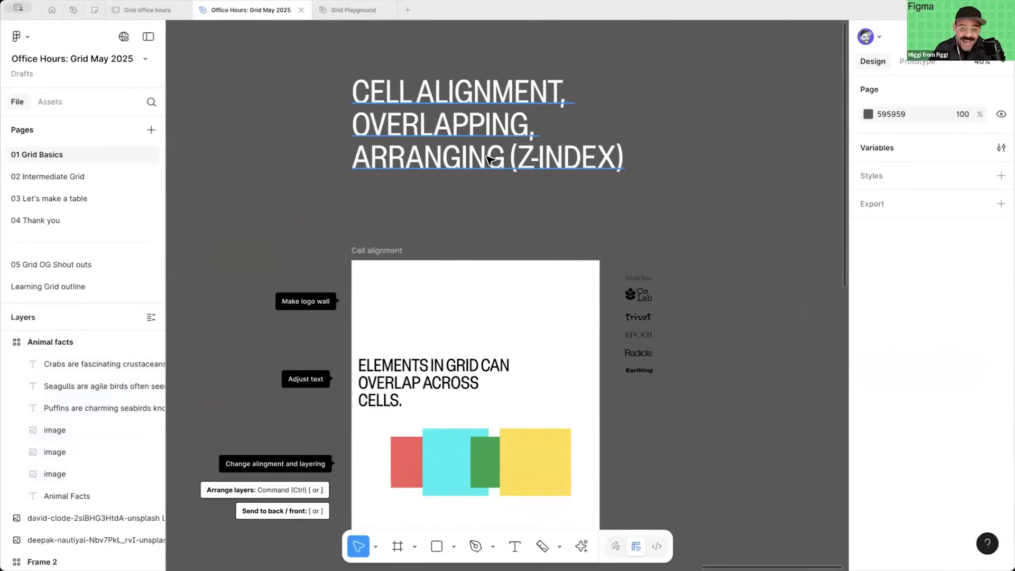
Step: Try shrinking the seagull image to 1 × 1 cell in the "Animal facts" grid, and return it to 2 × 2 cells
scroll(465, 201, "left", 10)
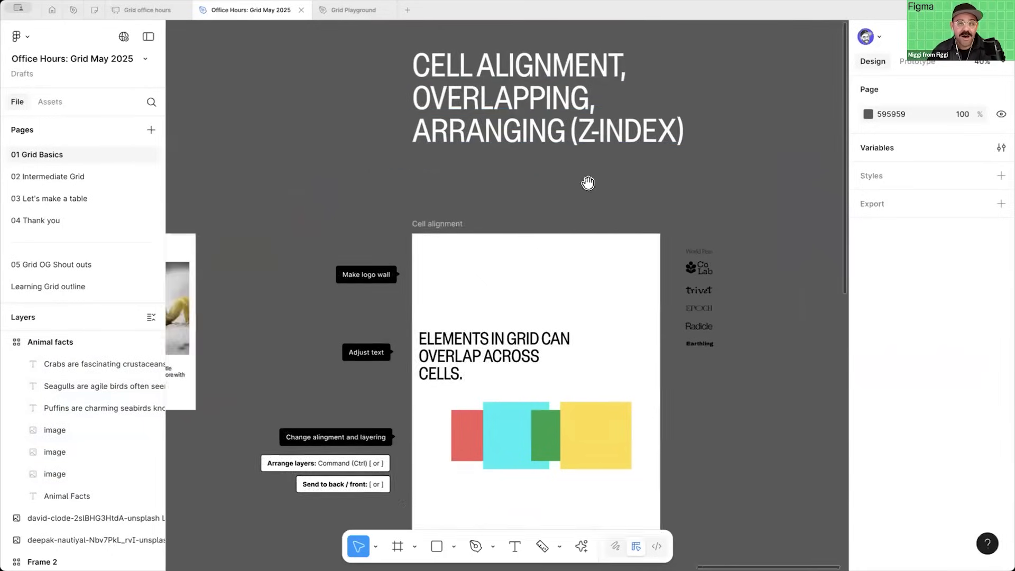
scroll(345, 262, "down", 3)
scroll(345, 261, "up", 5)
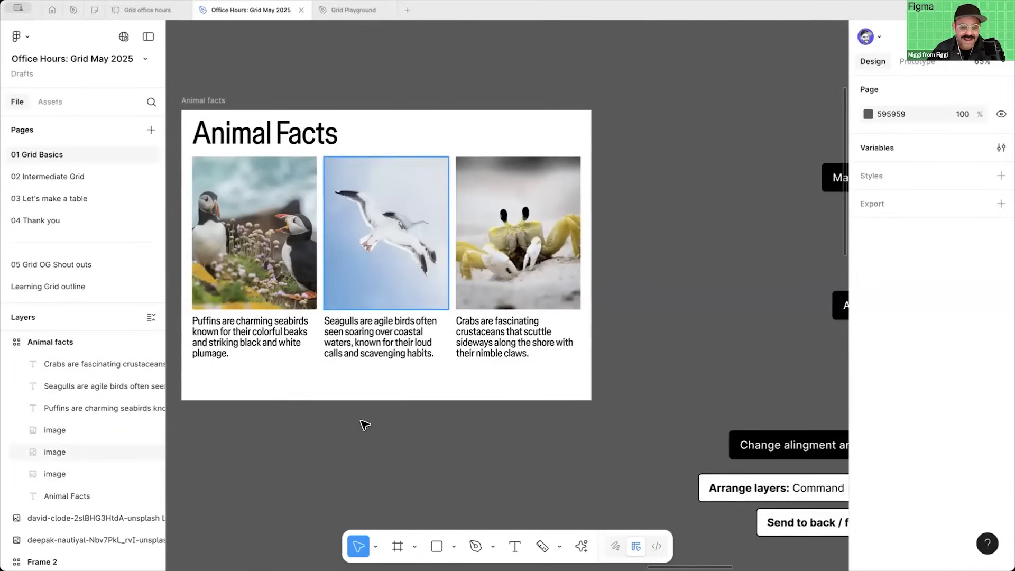
left_click(379, 259)
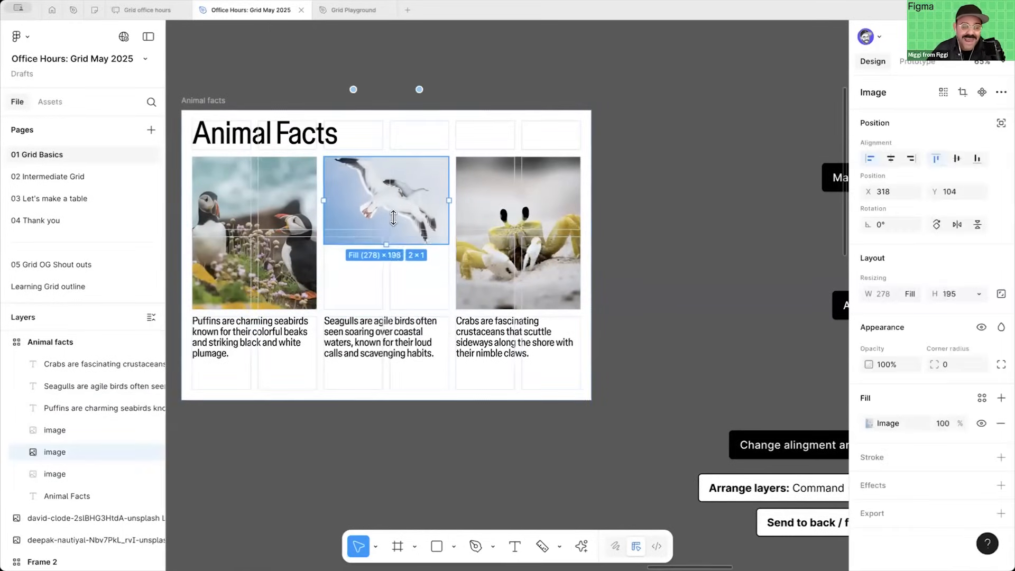
left_click_drag(449, 309, 375, 229)
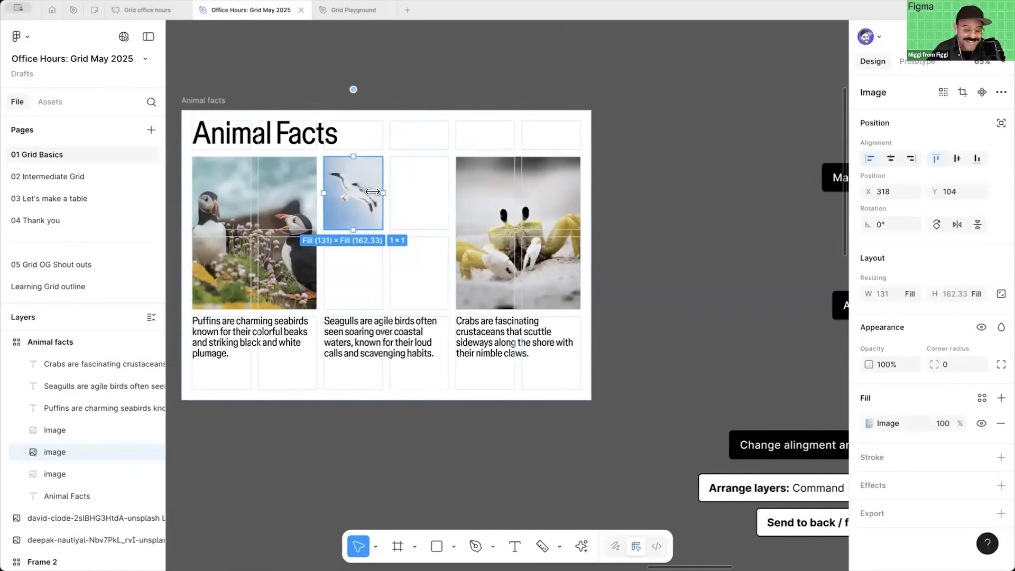
left_click_drag(379, 190, 448, 191)
left_click_drag(410, 233, 406, 296)
Step: Examine the grid of the "Cell alignment" frame, including its column and row count, gap and padding settings
left_click(634, 227)
scroll(639, 222, "down", 4)
left_click_drag(609, 208, 373, 318)
left_click_drag(554, 214, 385, 206)
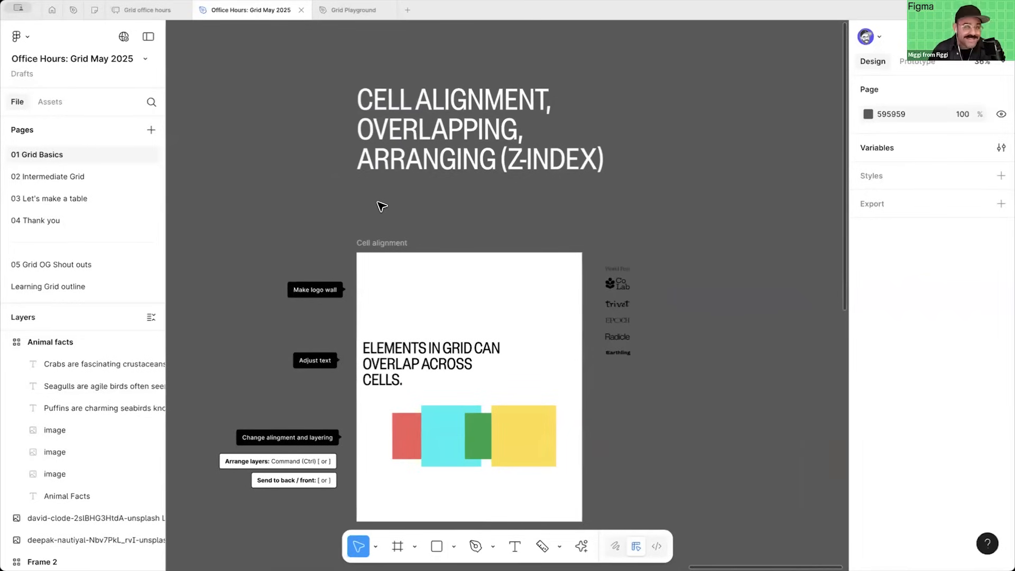
scroll(465, 226, "down", 3)
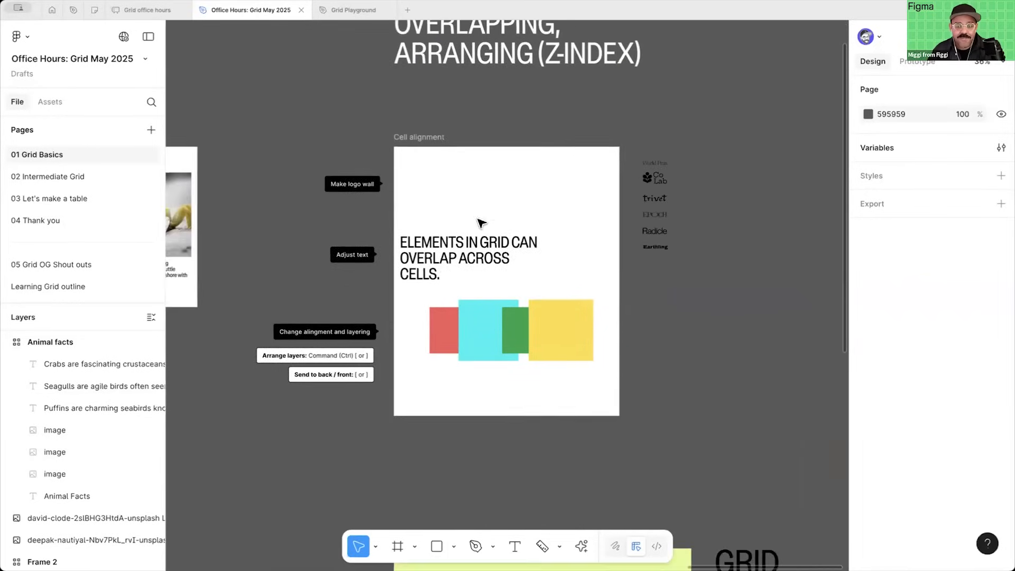
scroll(514, 202, "up", 4)
left_click(400, 180)
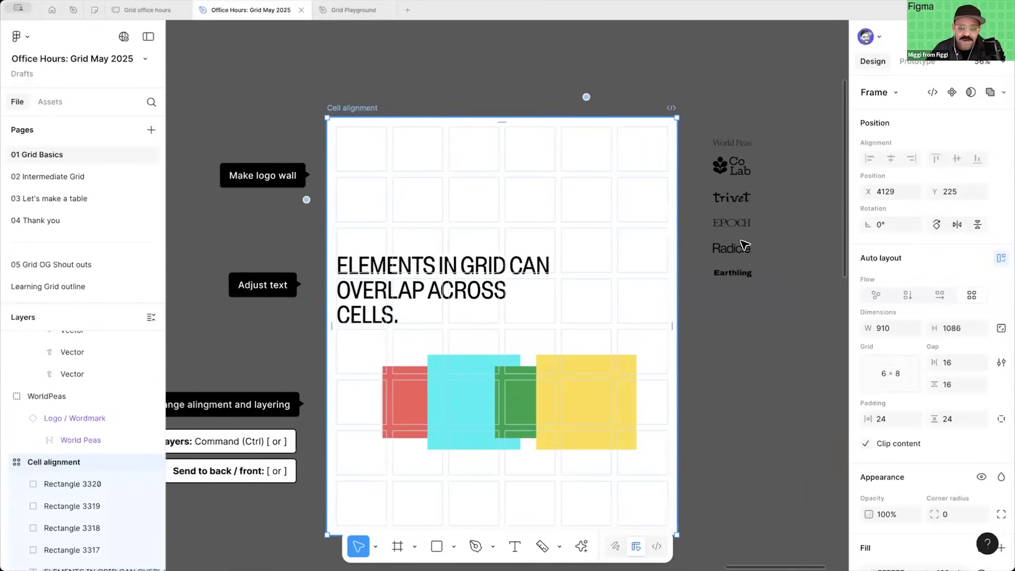
left_click(759, 127)
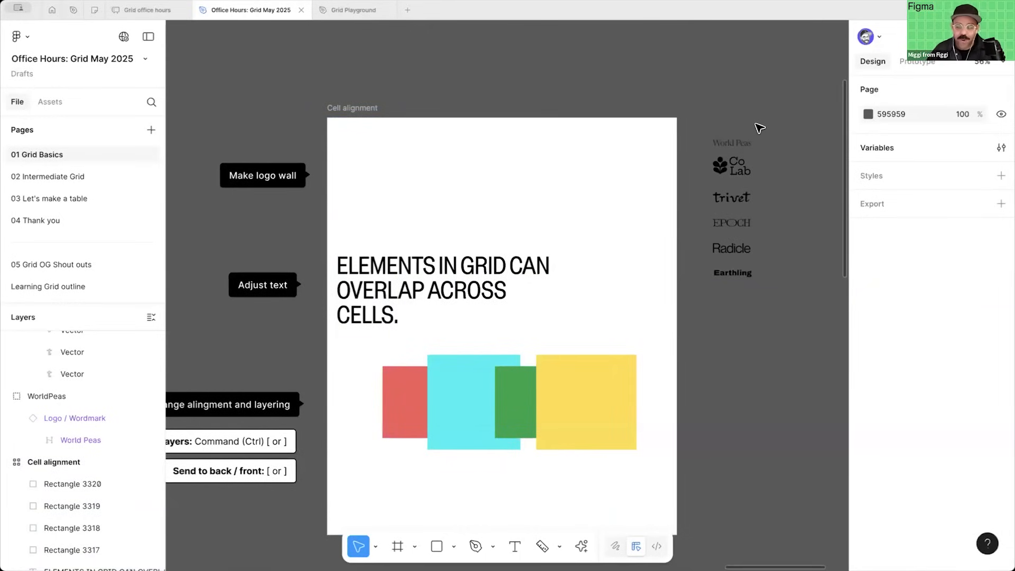
Step: Move all six logos together into the first row of the "Cell alignment" grid, one logo per cell
left_click_drag(757, 127, 706, 282)
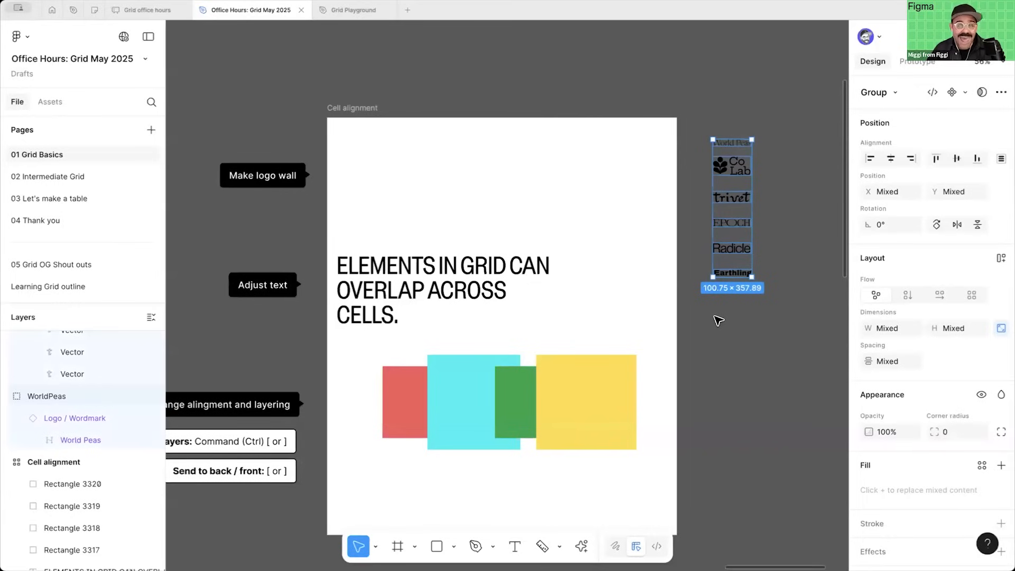
left_click_drag(726, 167, 369, 152)
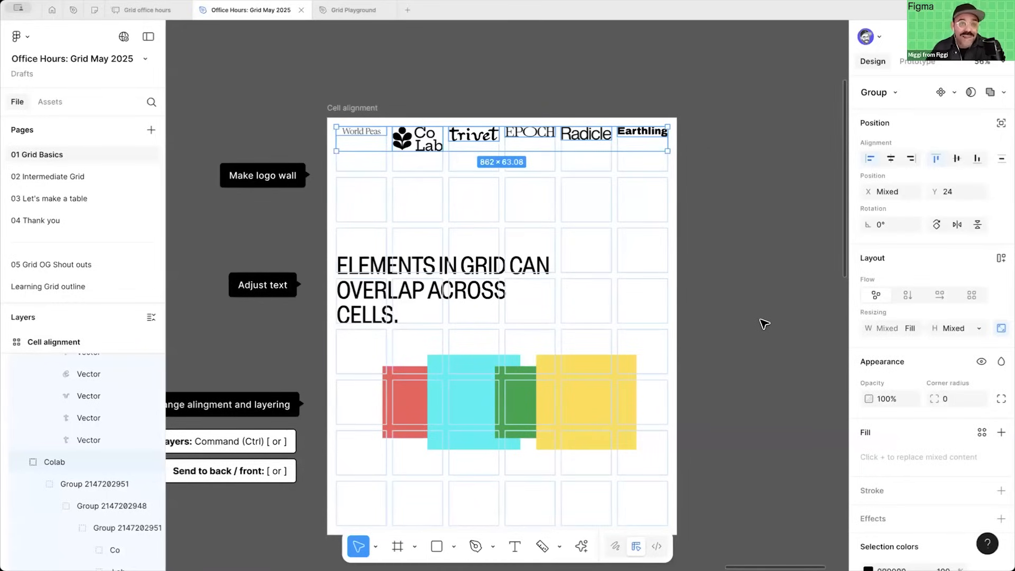
scroll(798, 335, "down", 1)
scroll(889, 334, "down", 3)
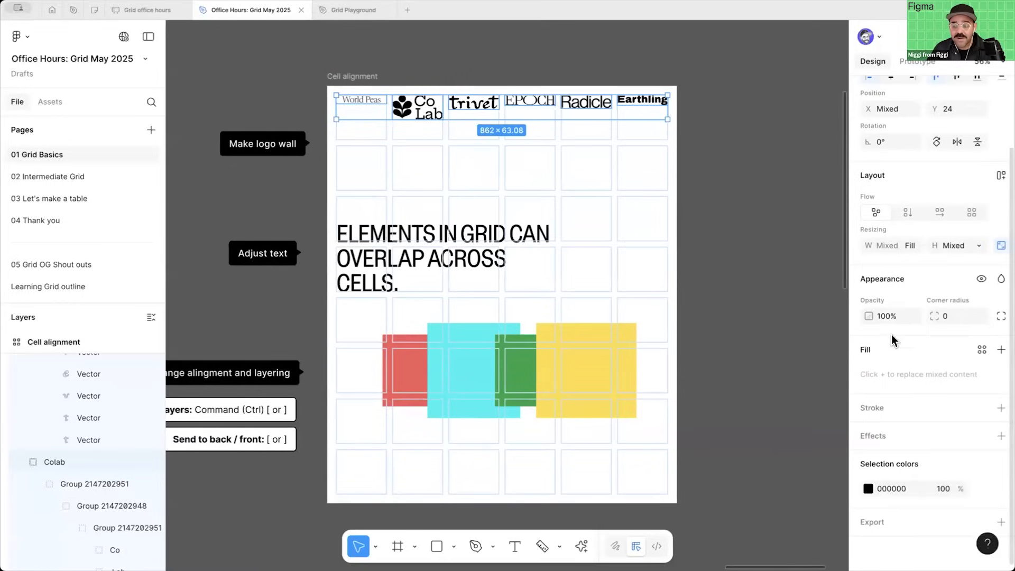
scroll(728, 272, "up", 2)
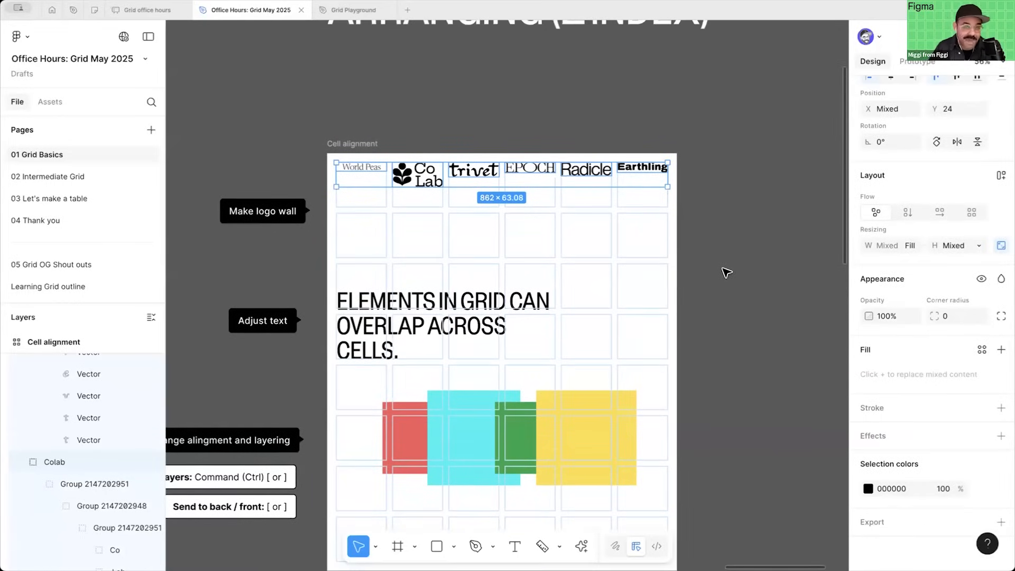
Step: Scale the six logos in the first row of the "Cell alignment" grid to 0.75x
key("k")
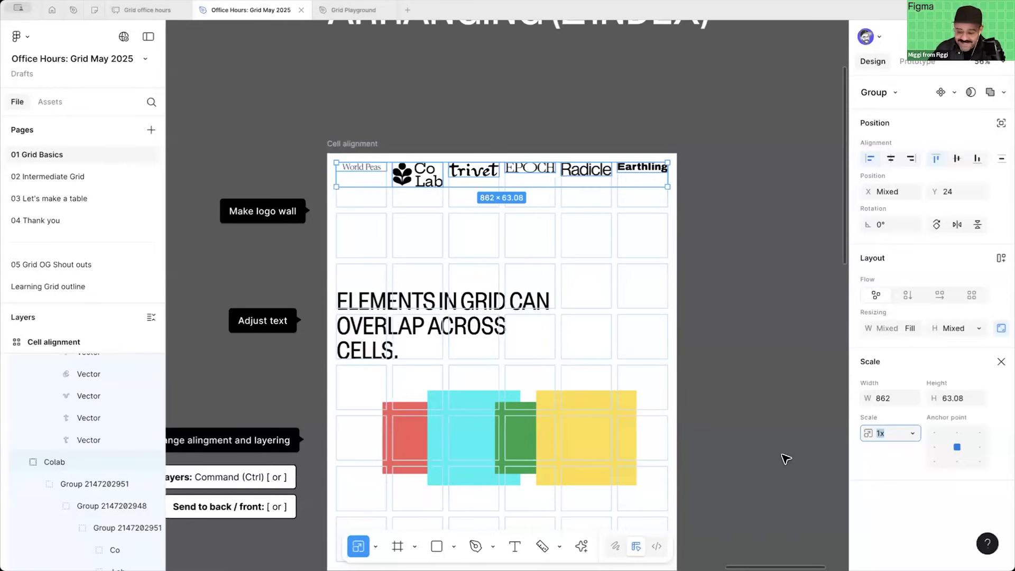
type("5")
key("Return")
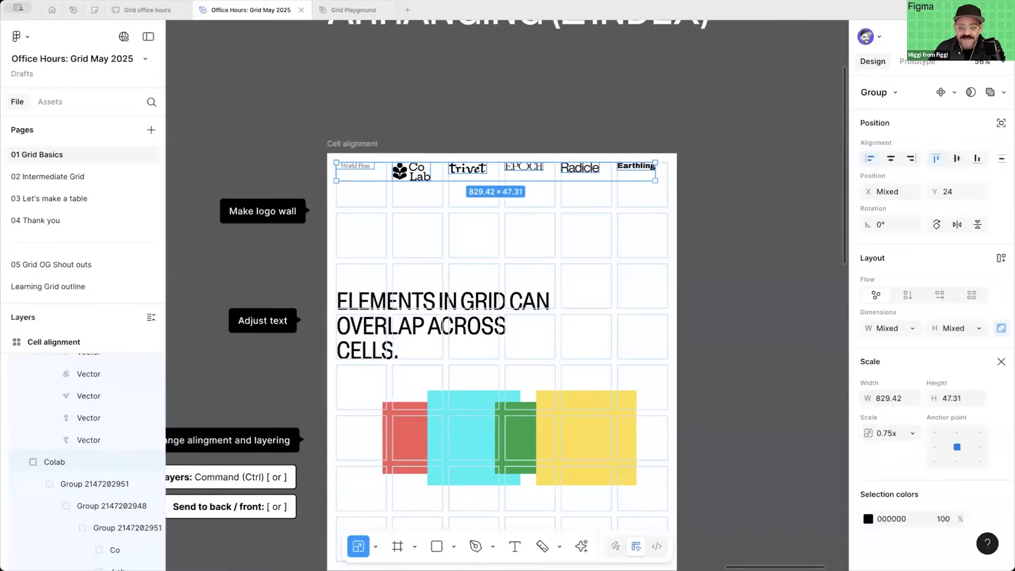
scroll(370, 170, "up", 5)
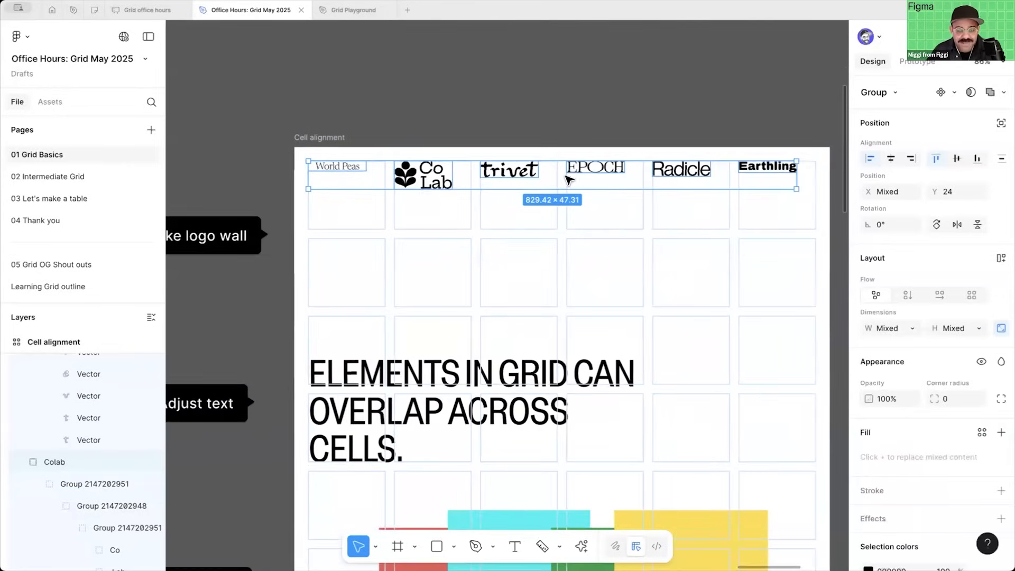
left_click(600, 78)
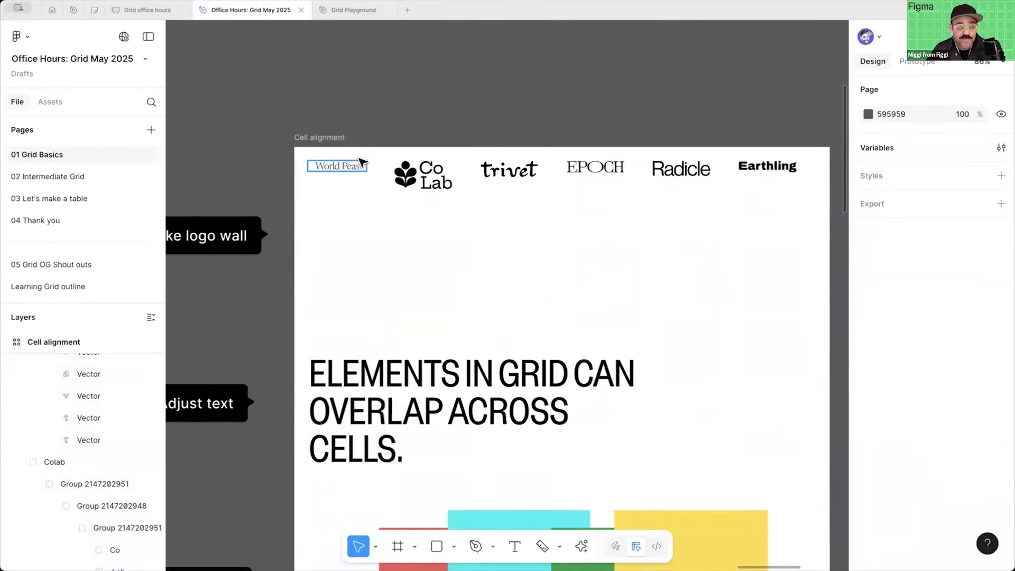
Step: Align all six logos to the horizontal and vertical centers of their grid cells
left_click(338, 168)
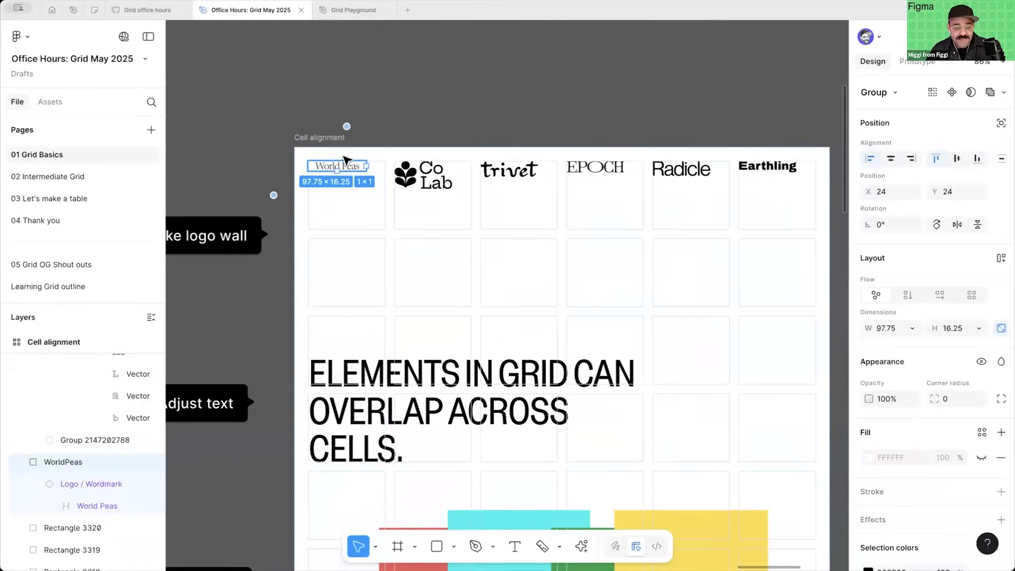
scroll(346, 165, "down", 2)
left_click(572, 97)
left_click_drag(648, 99, 632, 80)
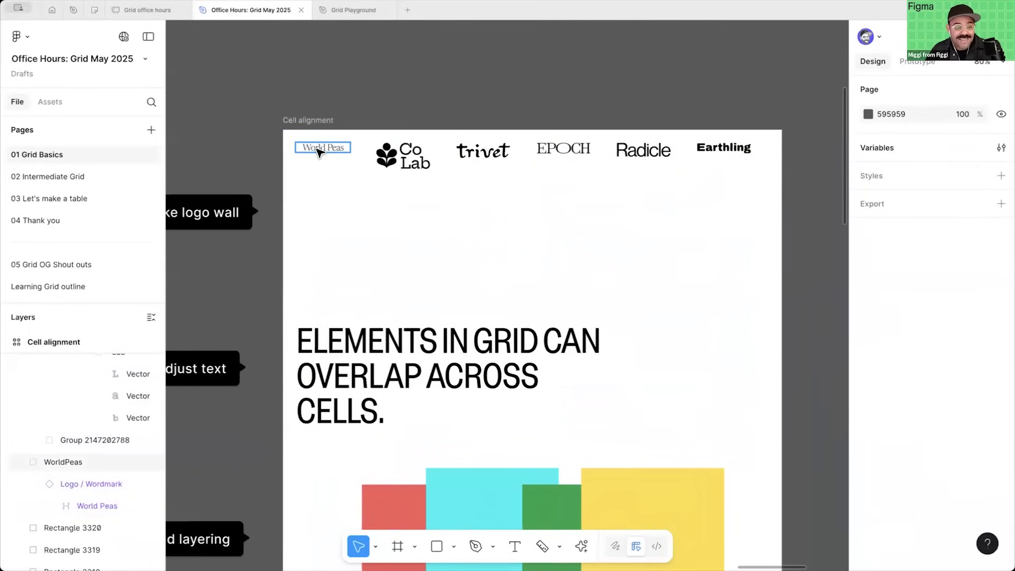
left_click(338, 147)
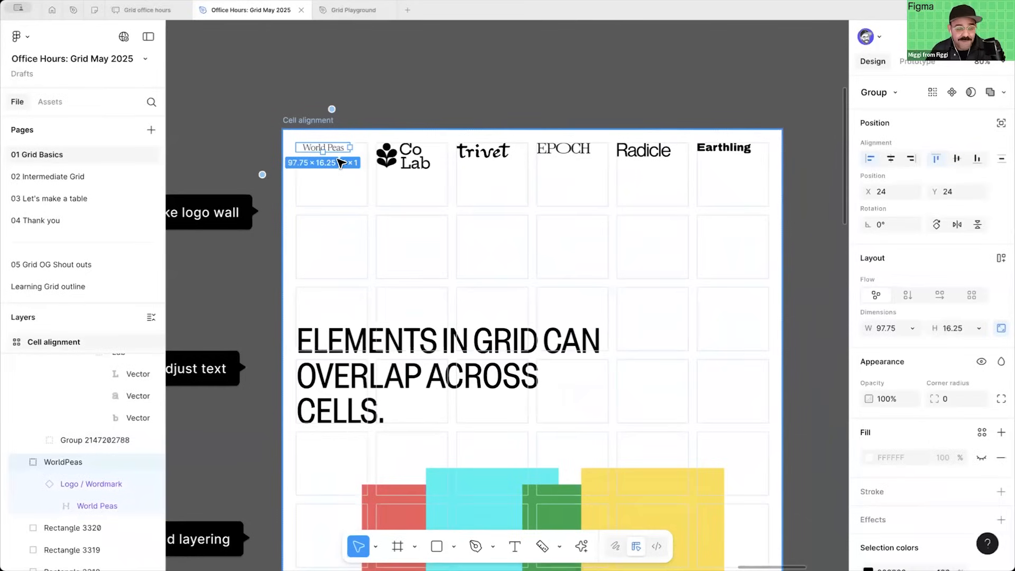
left_click(290, 106)
left_click_drag(262, 145, 737, 196)
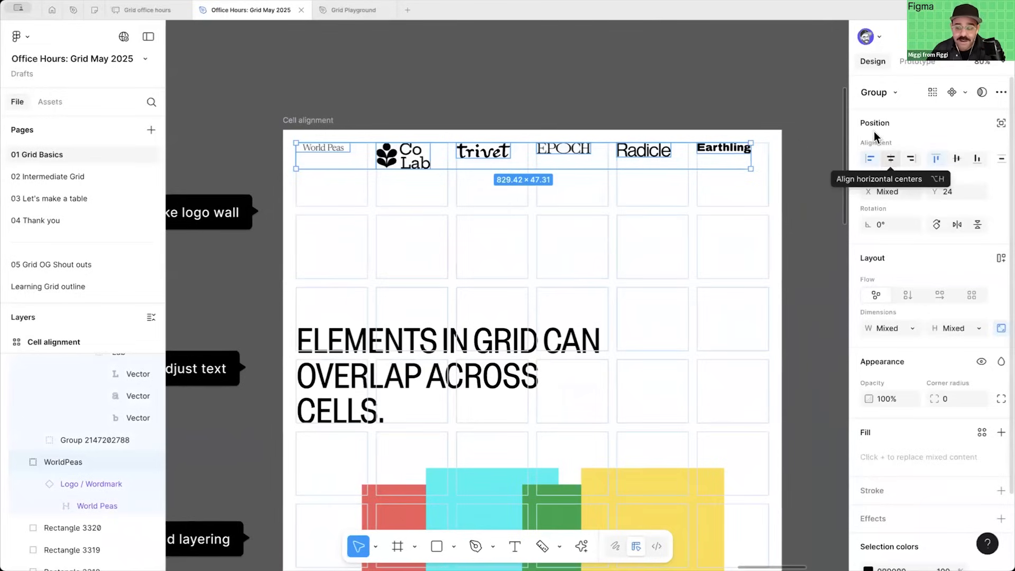
left_click(889, 159)
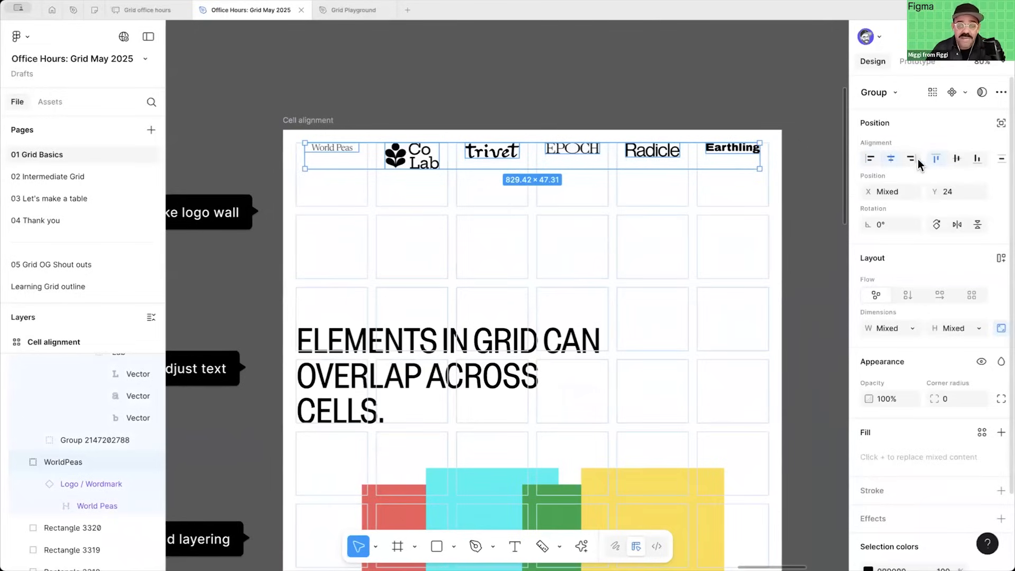
left_click(956, 158)
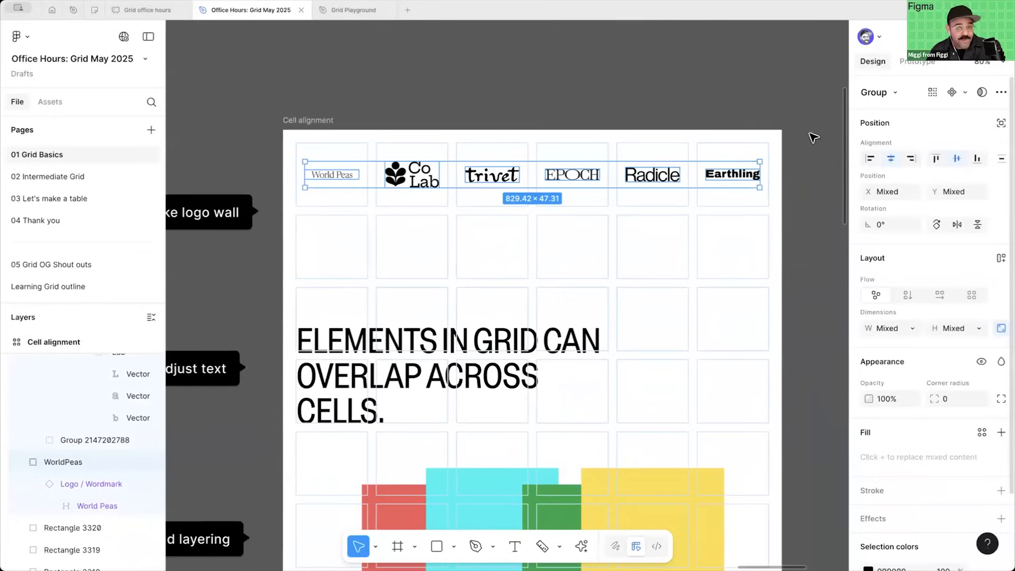
left_click(766, 90)
Step: Try aligning the six logos to the bottom, right and top of their cells, and return them to the cell centers
left_click(415, 177)
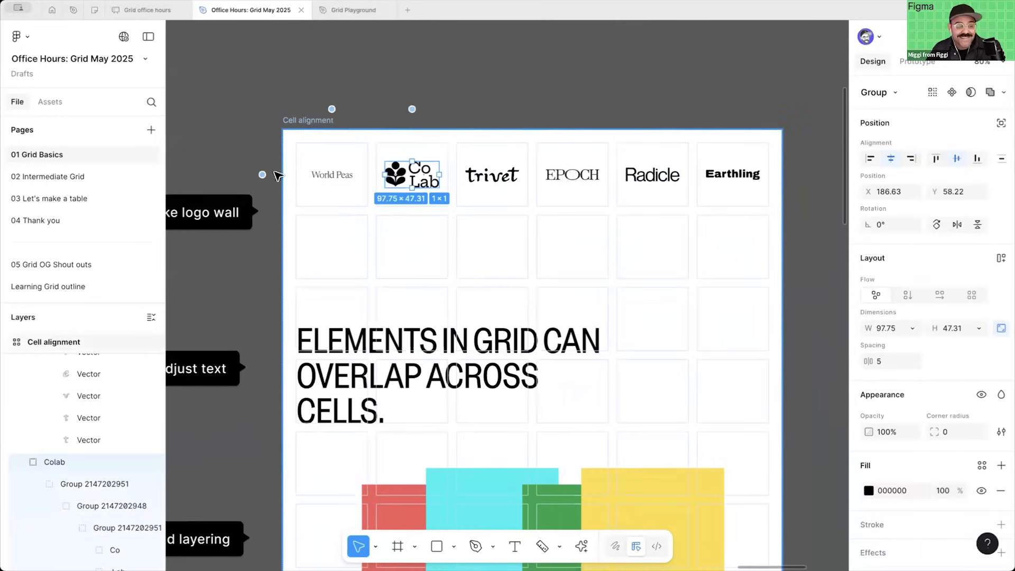
left_click_drag(259, 152, 745, 198)
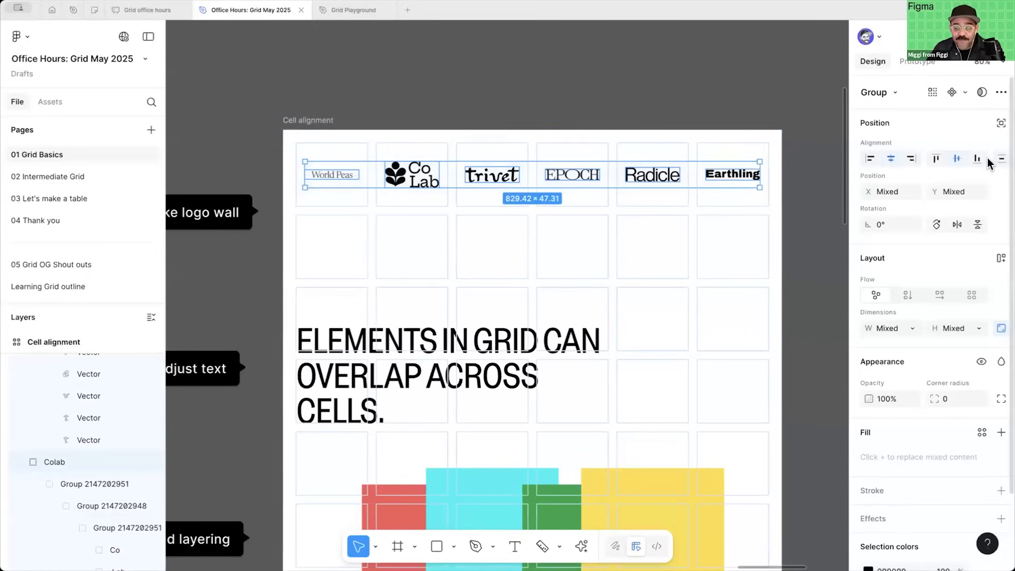
left_click(977, 158)
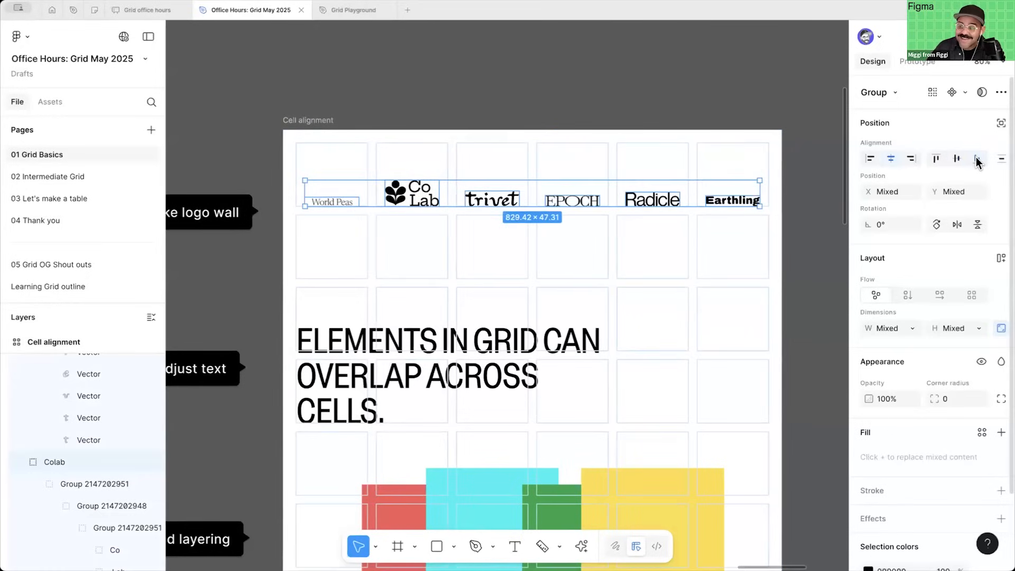
left_click(909, 158)
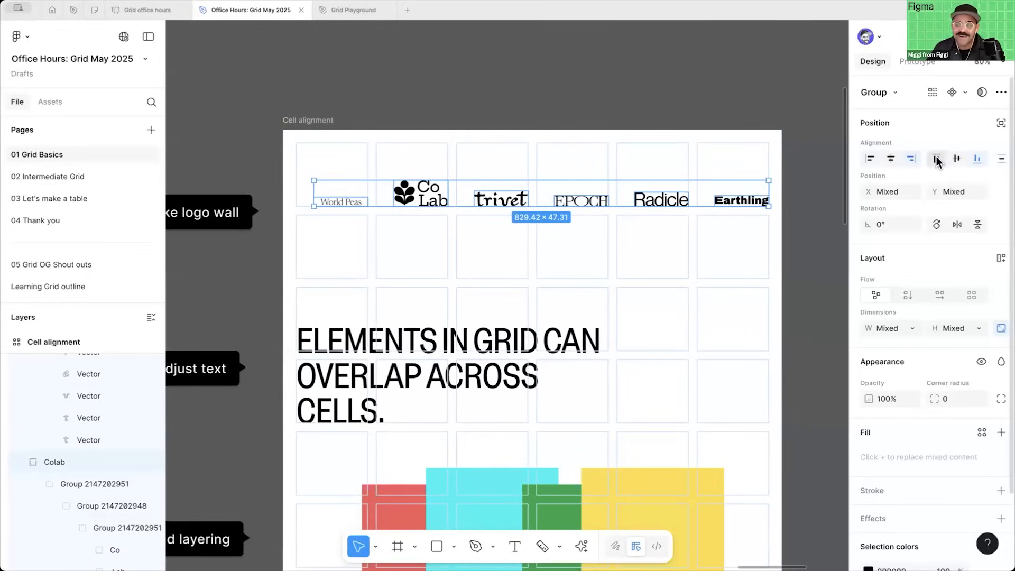
left_click(935, 159)
left_click(890, 159)
left_click(955, 159)
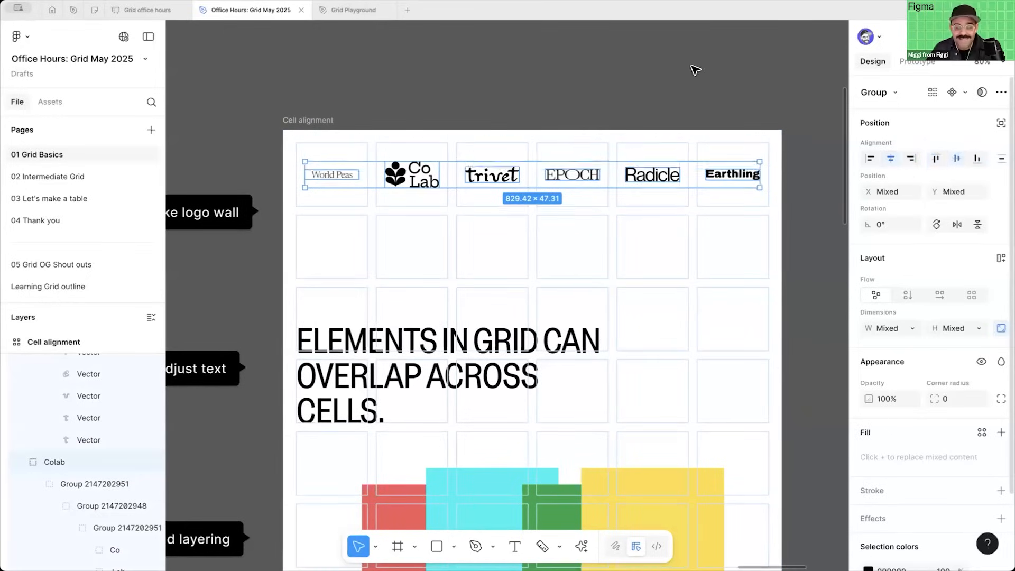
left_click(696, 67)
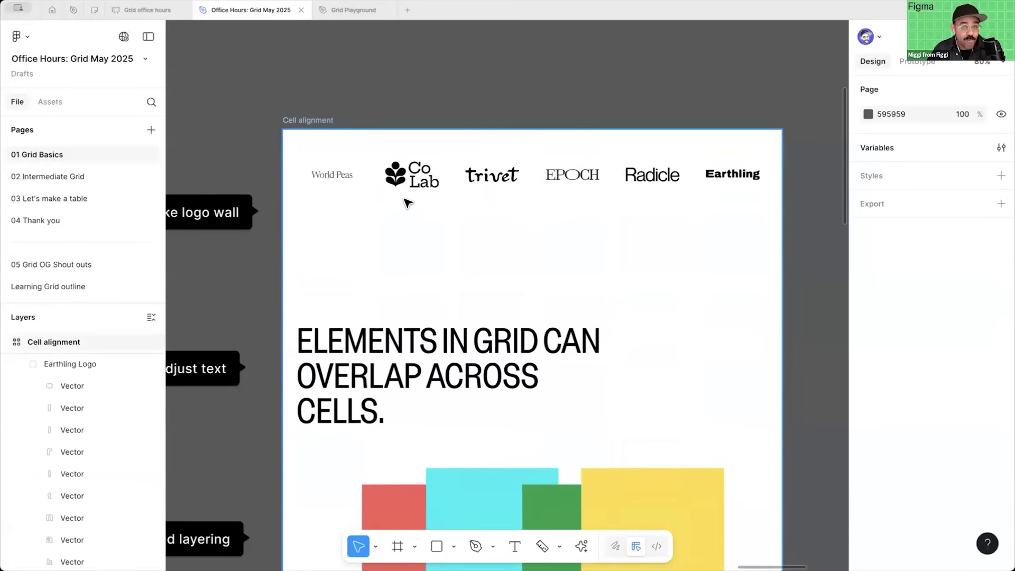
Step: Move the Co Lab, Epoch and Earthling logos down into the second row of their own columns to stagger the logo wall
left_click_drag(415, 186, 413, 245)
left_click_drag(572, 174, 576, 244)
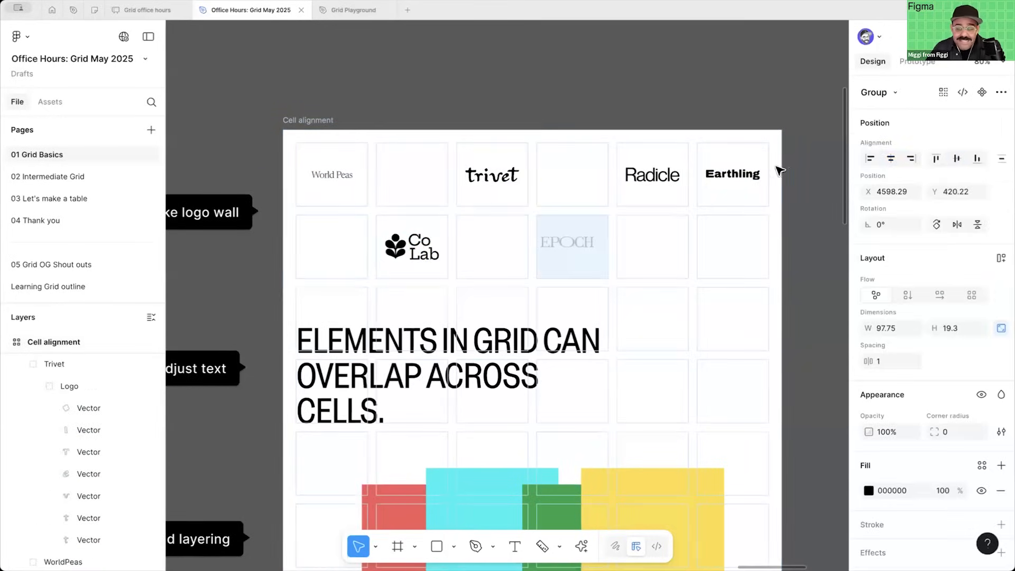
left_click_drag(732, 174, 739, 233)
left_click(697, 97)
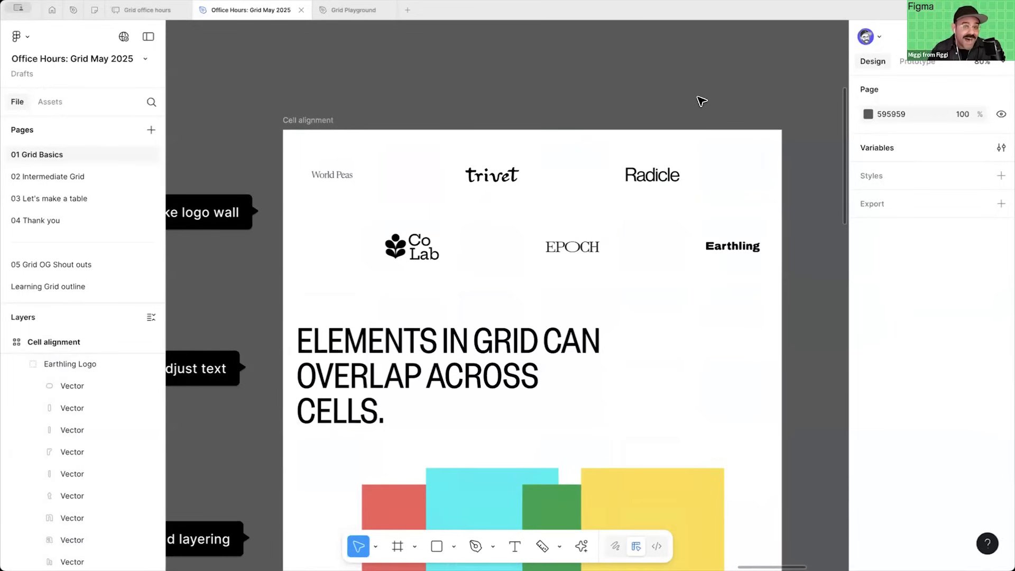
Step: Scale the Co Lab logo up proportionally to about 183 × 89 so that it extends beyond its cell
left_click(381, 246)
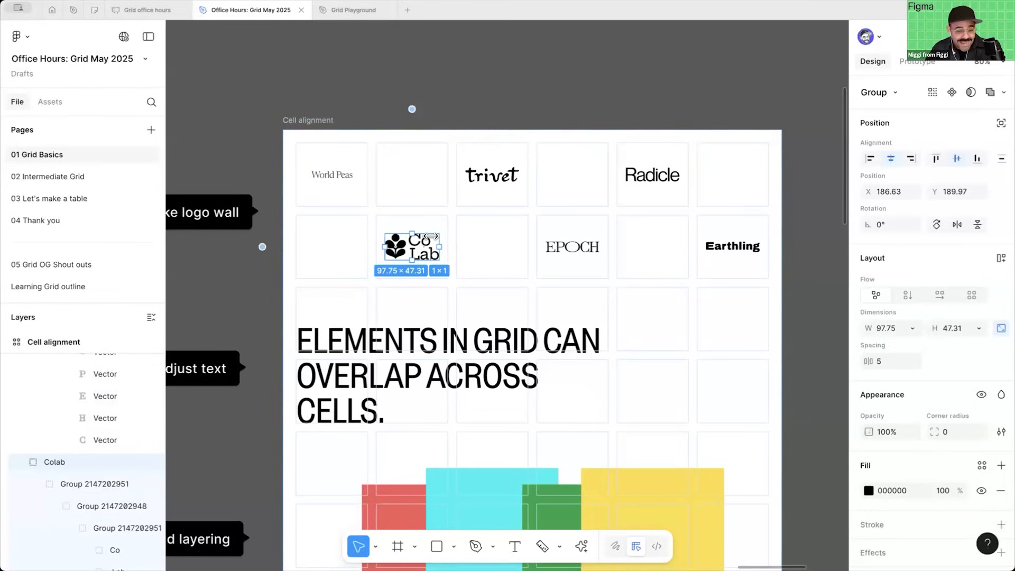
key("k")
left_click_drag(438, 236, 490, 242)
key("v")
key("ctrl+z")
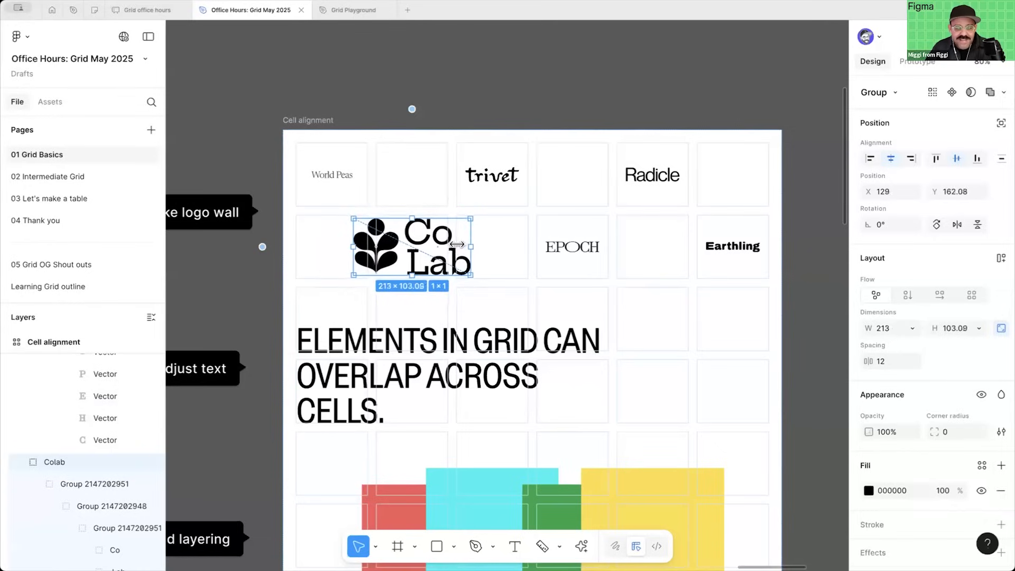
left_click(525, 109)
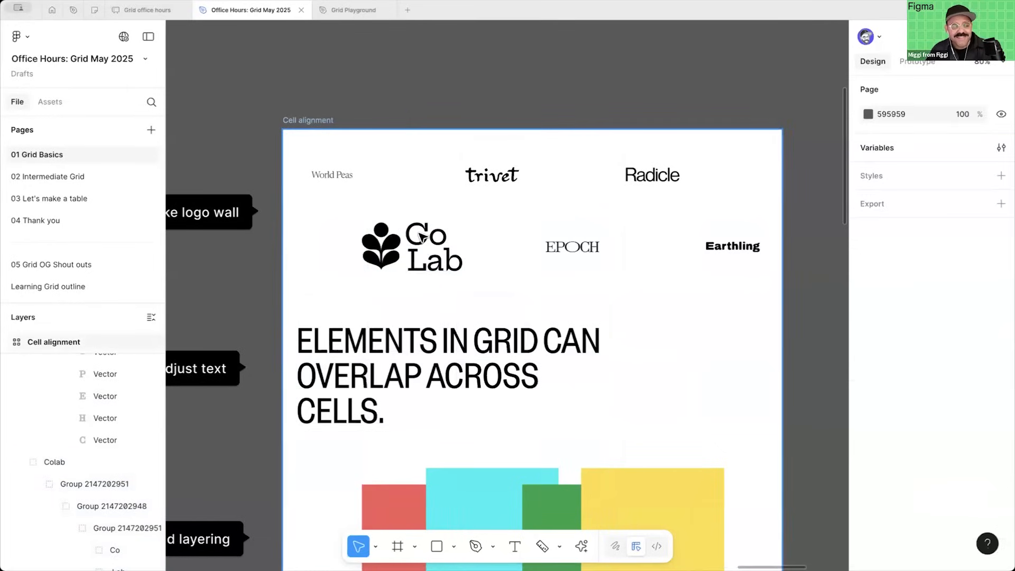
left_click(423, 238)
left_click(423, 237)
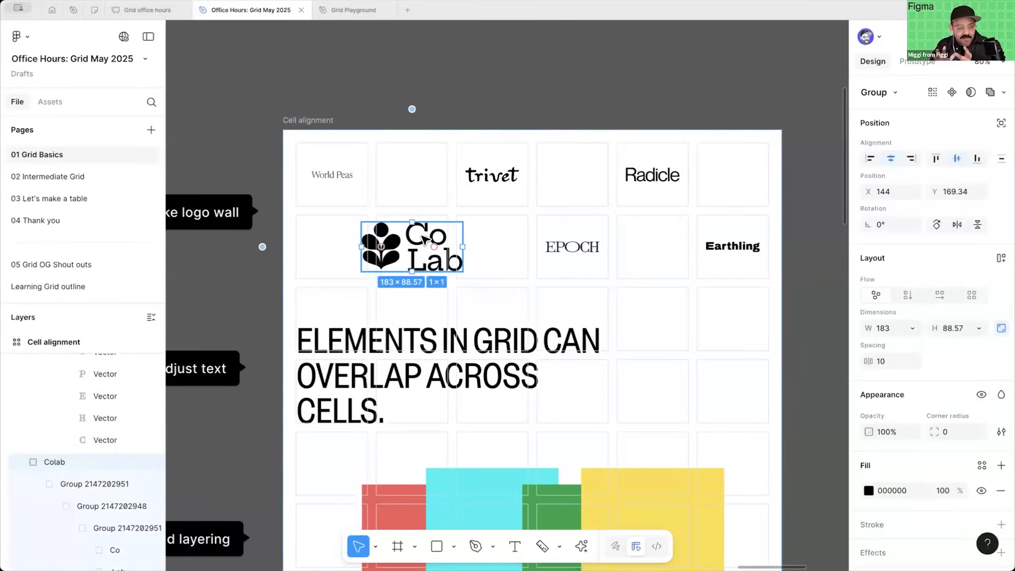
left_click(522, 91)
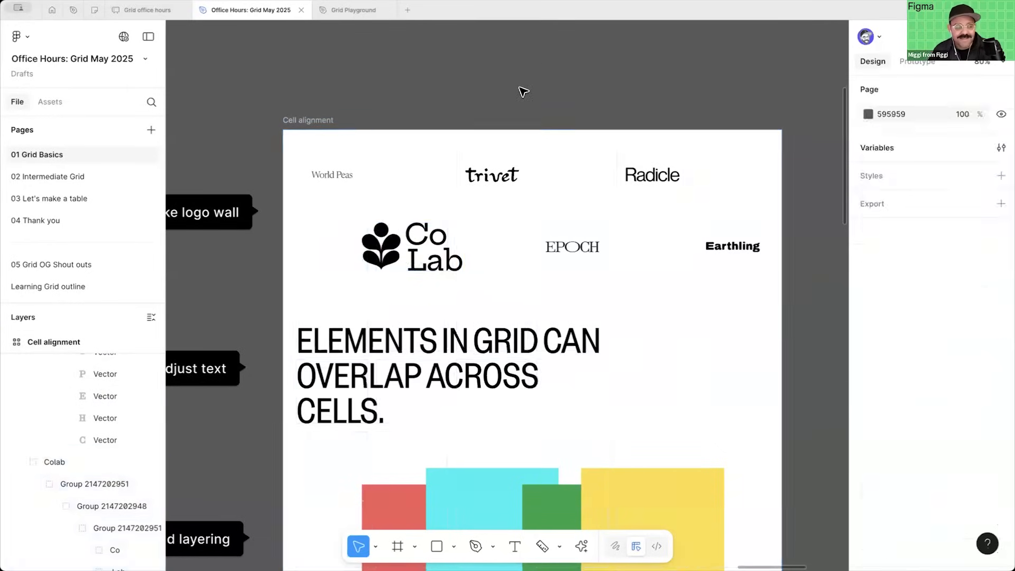
Step: Try aligning the "Elements in grid can overlap across cells." heading to the vertical center and the top of its cells
scroll(537, 271, "down", 4)
left_click_drag(523, 247, 506, 276)
left_click(445, 288)
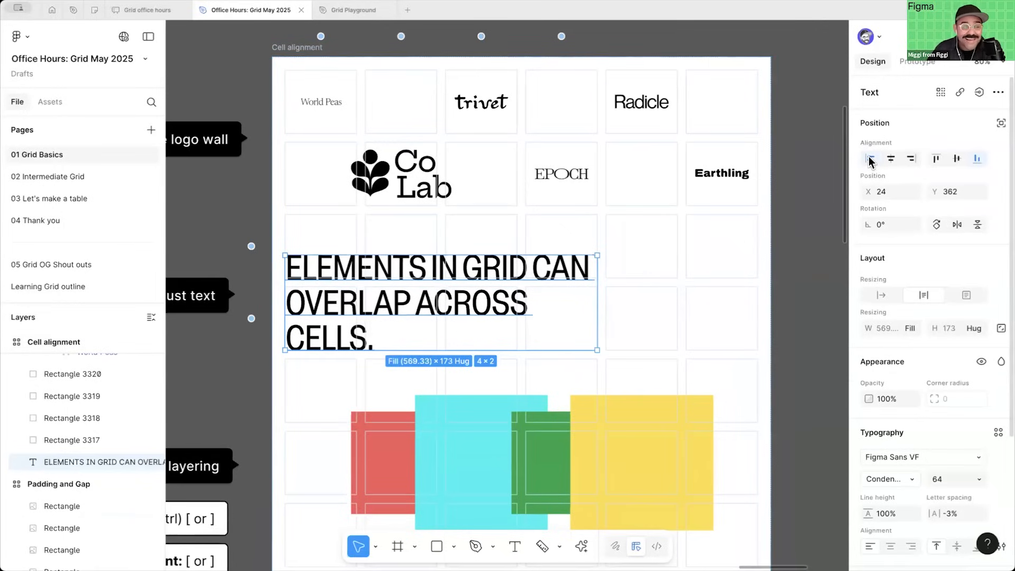
left_click(957, 158)
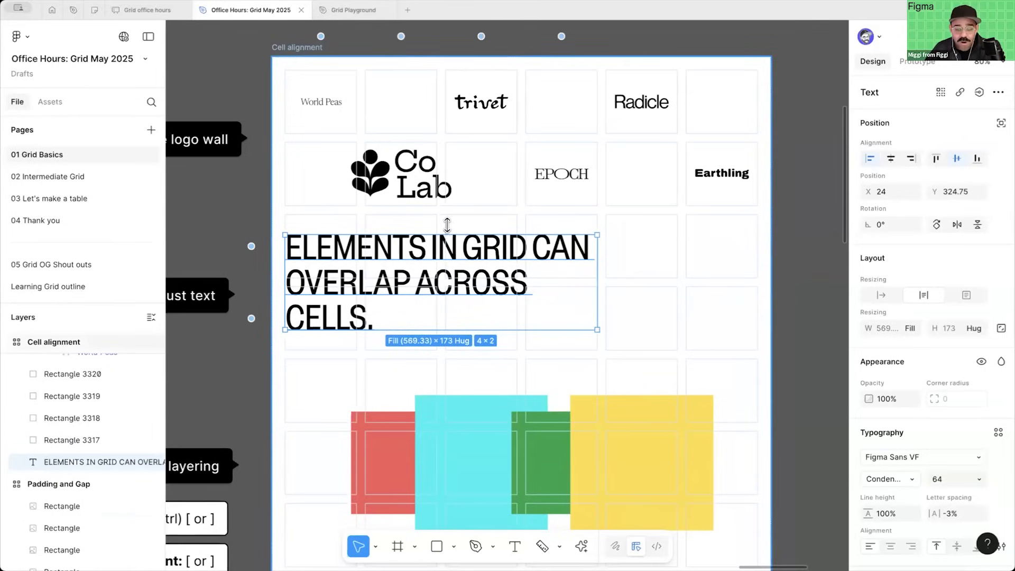
left_click(935, 158)
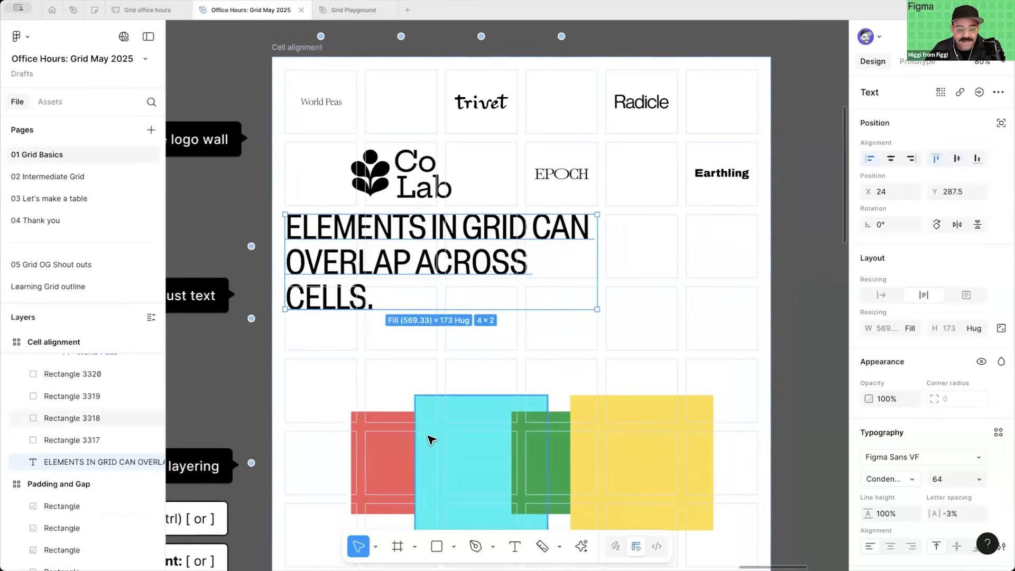
Step: Narrow the heading's text box to about 479 wide and align it to the bottom of its cells
left_click_drag(597, 257, 634, 258)
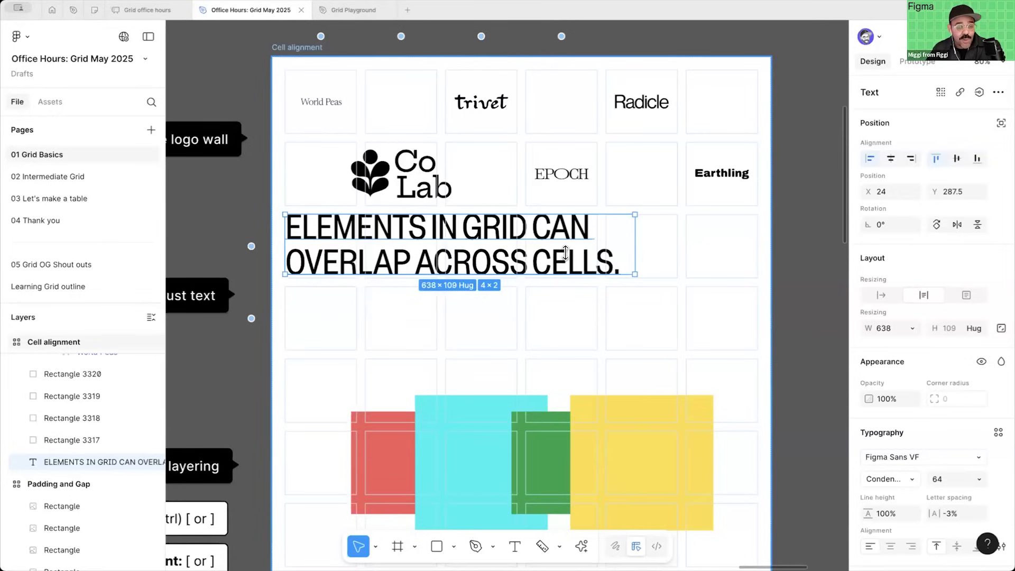
left_click_drag(634, 244, 547, 261)
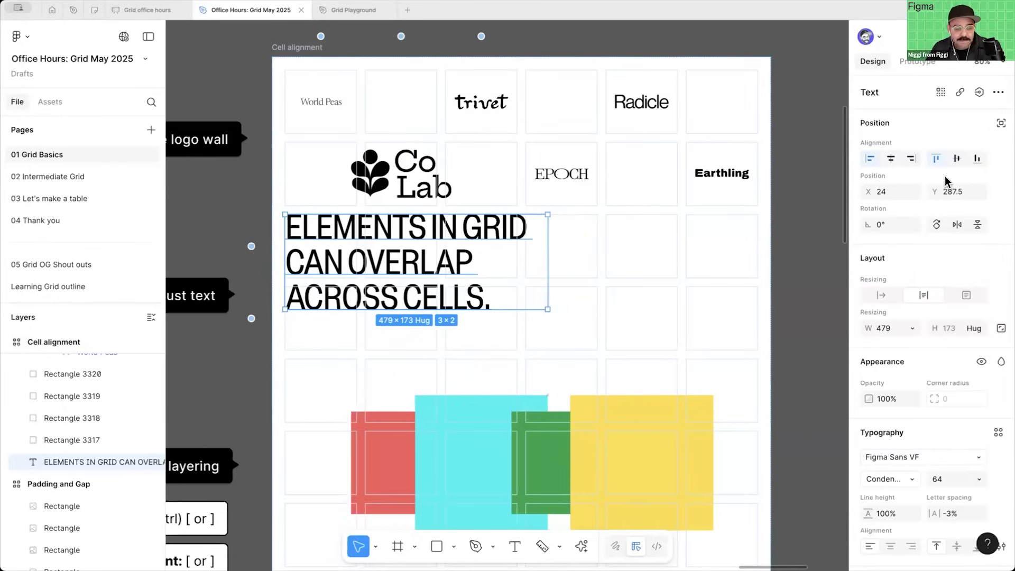
left_click(977, 158)
Step: Move the heading to start in the second column and widen it to fill four columns
left_click_drag(364, 317, 462, 333)
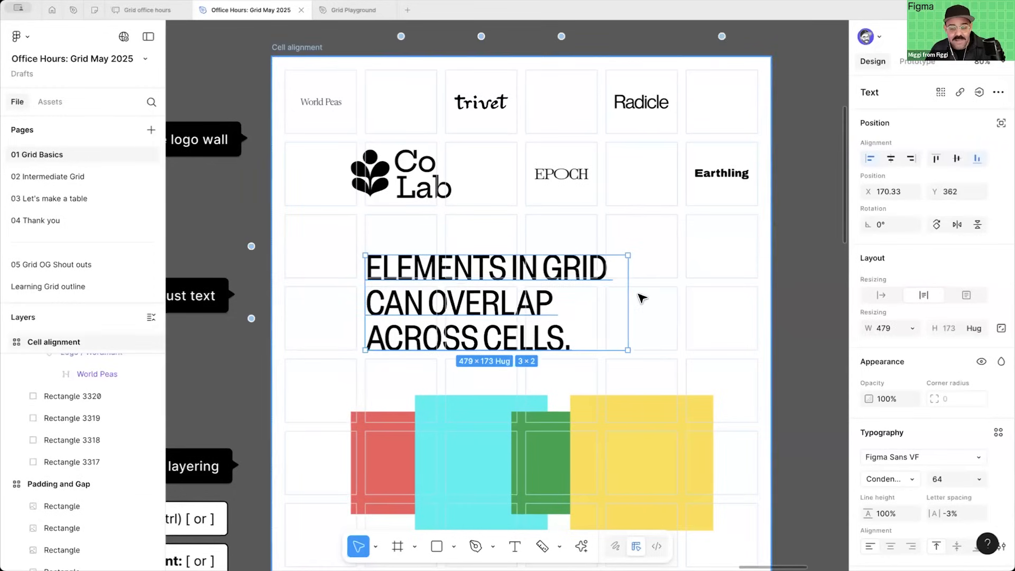
left_click_drag(628, 294, 676, 294)
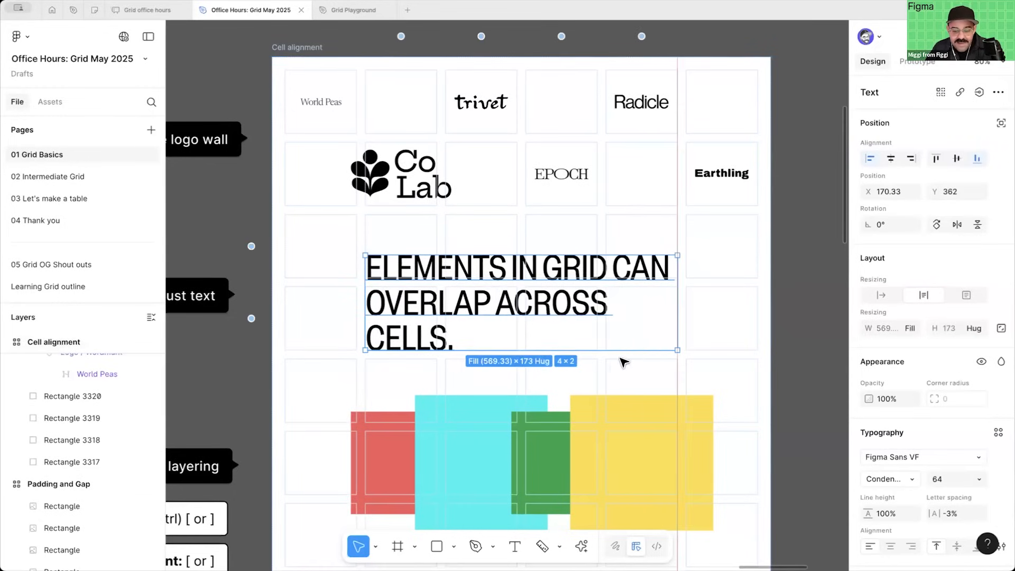
Step: Shrink the heading's text box from its left edge to about 479 wide and right-align its text
left_click_drag(355, 288, 407, 294)
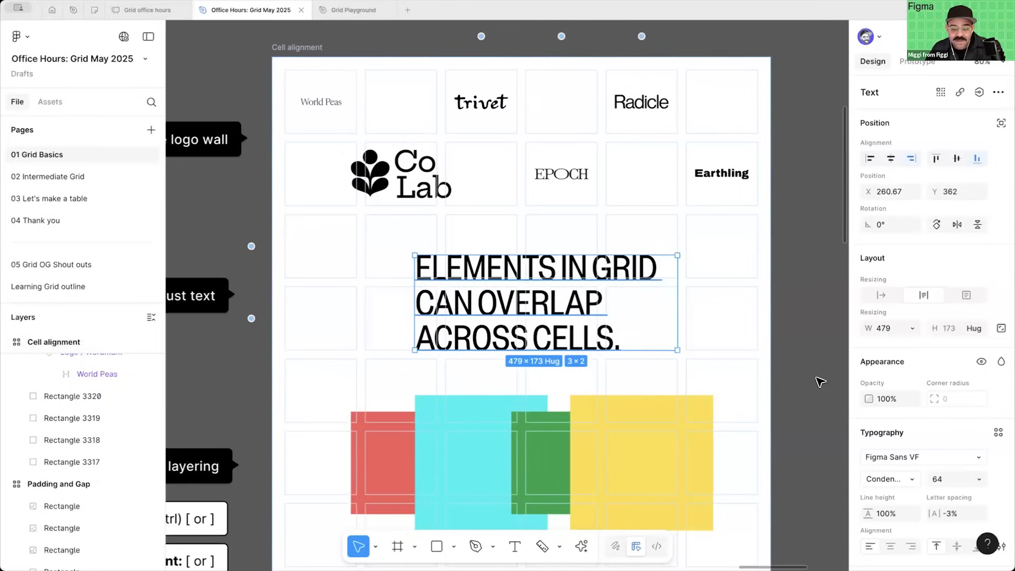
scroll(909, 476, "down", 1)
left_click(910, 531)
left_click(811, 423)
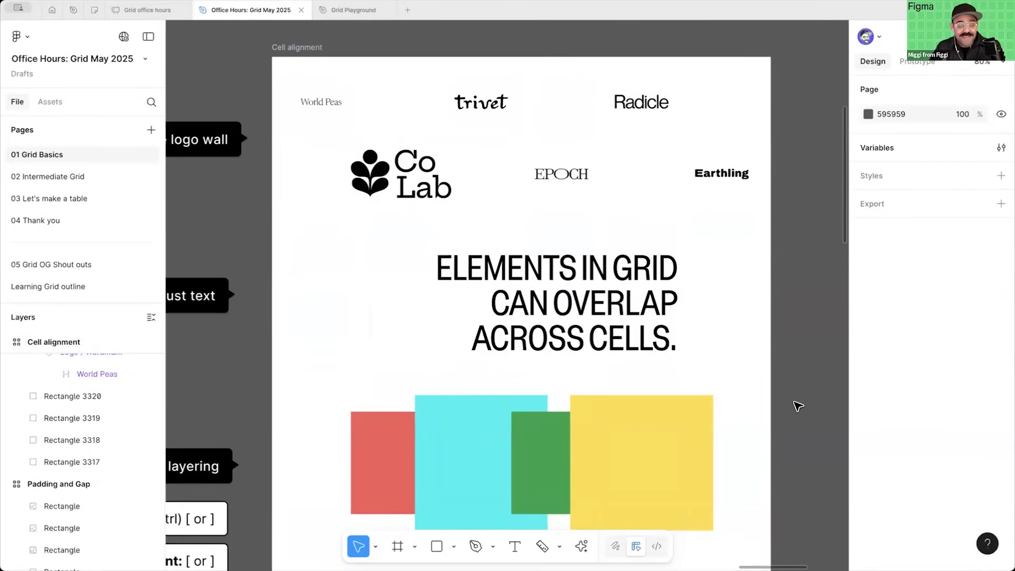
scroll(798, 406, "down", 2)
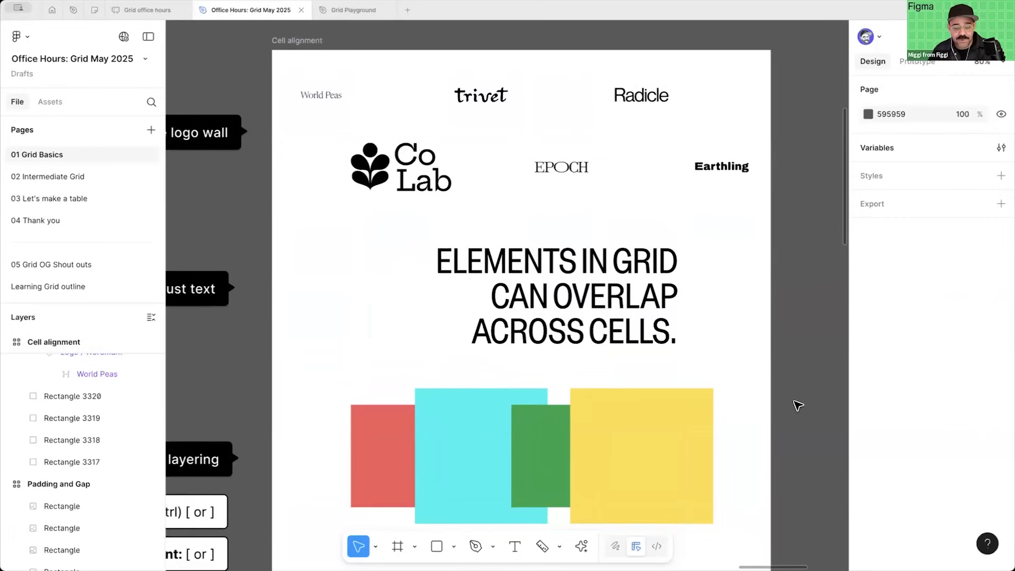
scroll(774, 383, "down", 3, "ctrl")
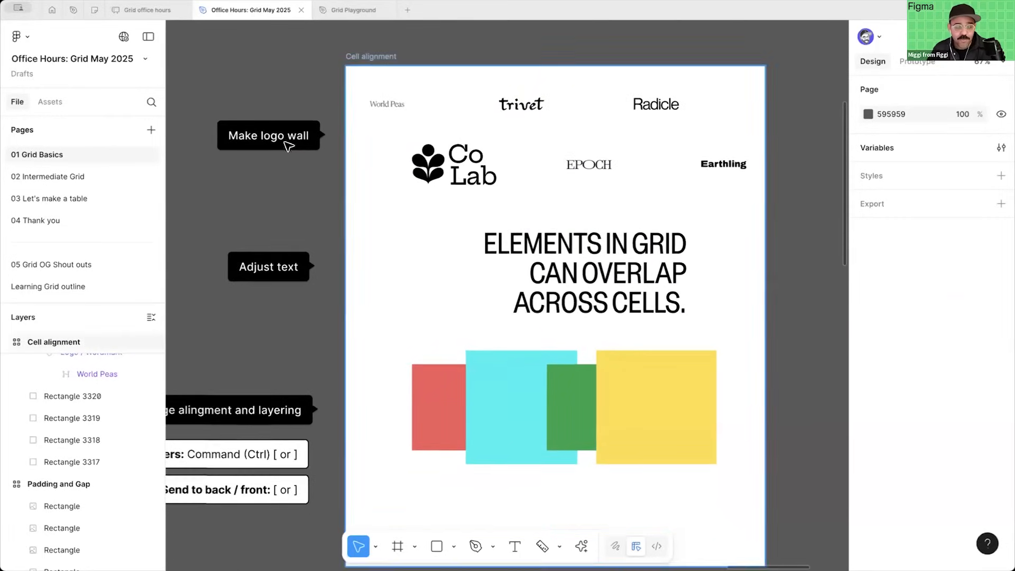
scroll(351, 186, "down", 2, "ctrl")
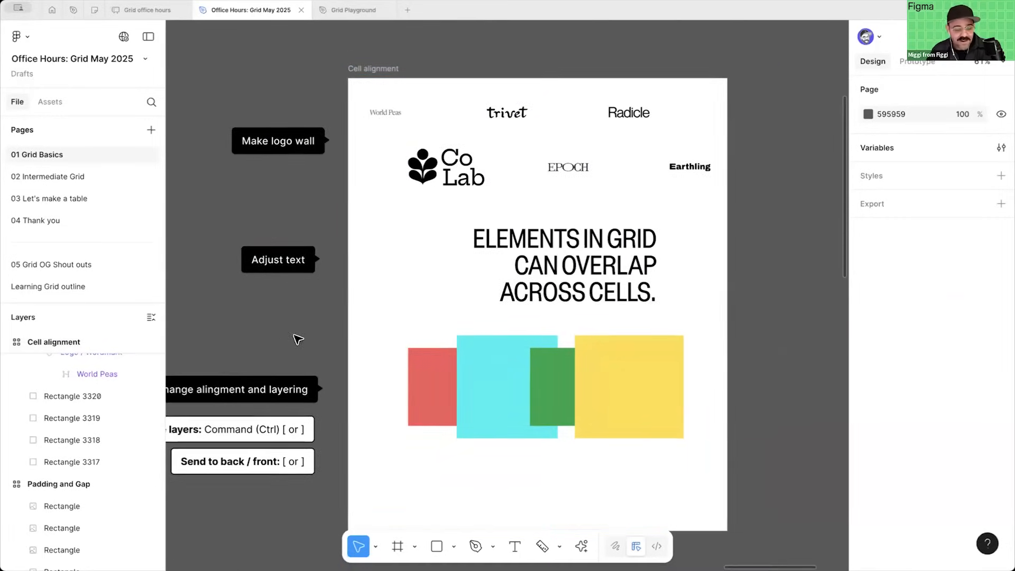
Step: Move the red rectangle into the first column of the grid's sixth row and make it fill that cell
scroll(304, 323, "down", 1, "ctrl")
scroll(412, 352, "left", 3)
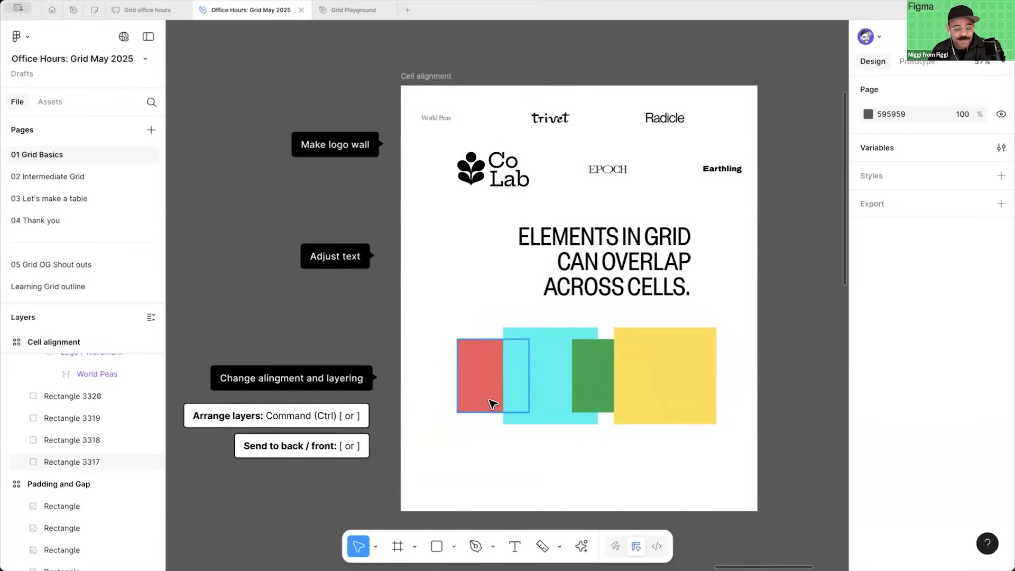
left_click_drag(478, 385, 426, 338)
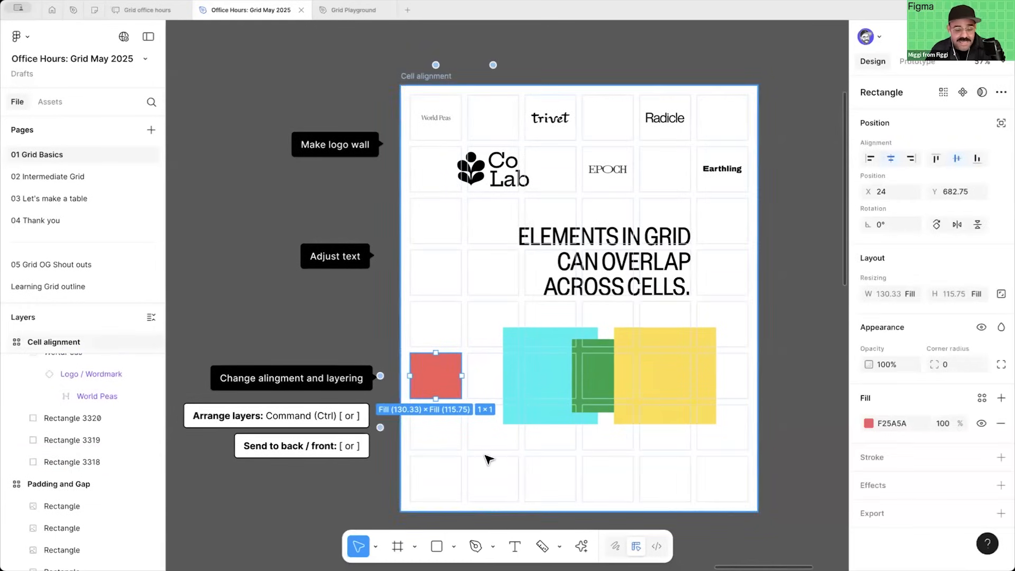
scroll(472, 384, "up", 2, "ctrl")
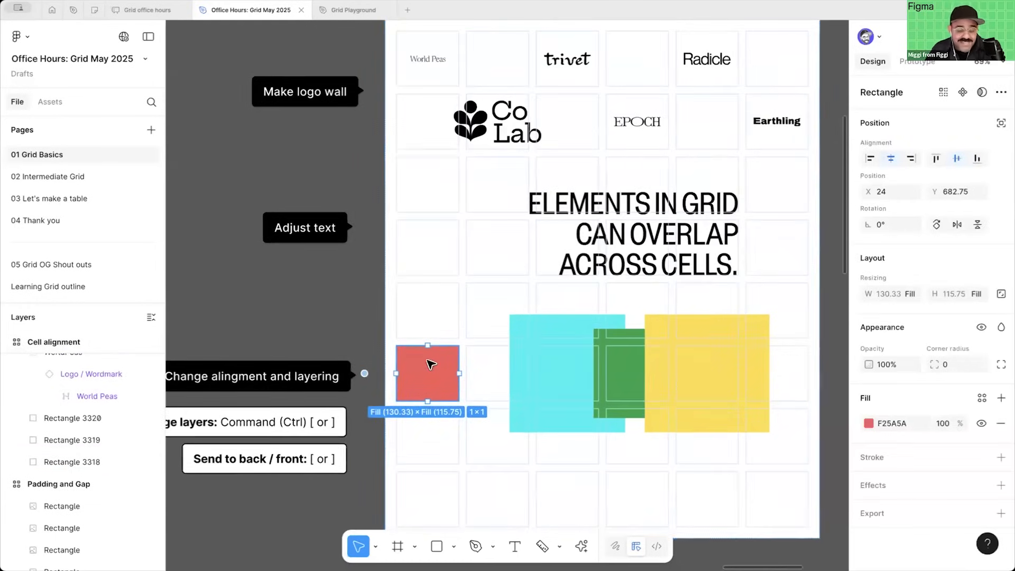
scroll(431, 363, "up", 3, "ctrl")
scroll(430, 437, "down", 2, "ctrl")
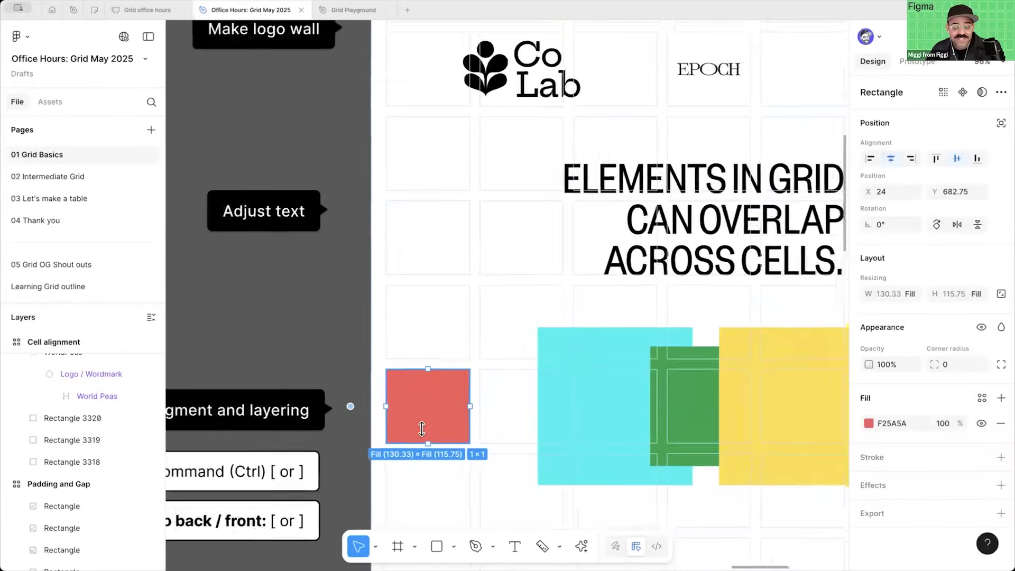
Step: Enlarge the red rectangle beyond its single cell to about 178 by 187, keeping it centered on the cell
scroll(422, 428, "down", 3, "ctrl")
left_click(344, 332)
scroll(328, 325, "down", 1, "ctrl")
left_click_drag(324, 323, 329, 297)
scroll(333, 295, "left", 3)
scroll(333, 296, "down", 2)
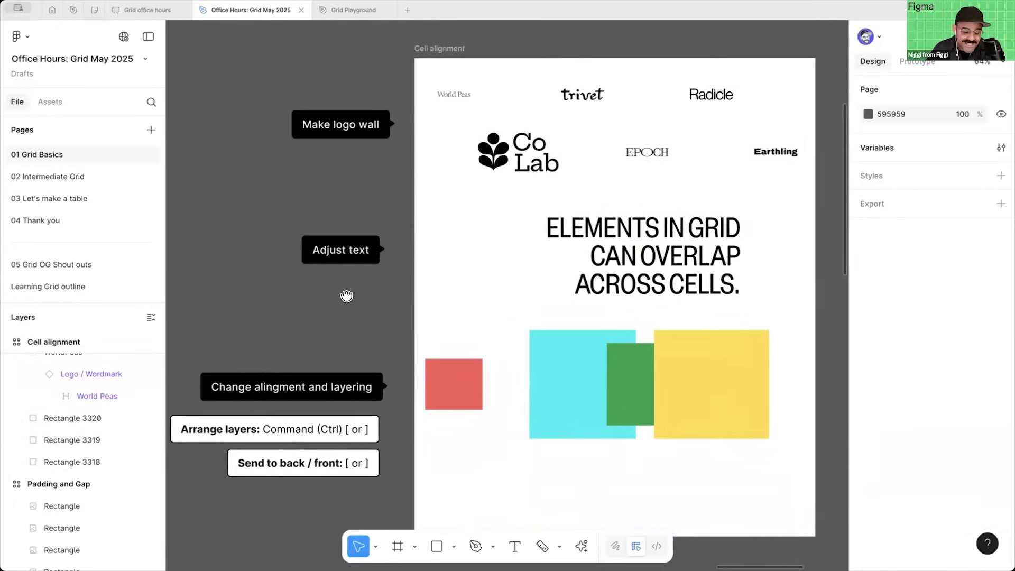
left_click(458, 384)
left_click_drag(479, 377, 488, 378)
left_click_drag(448, 352, 450, 336)
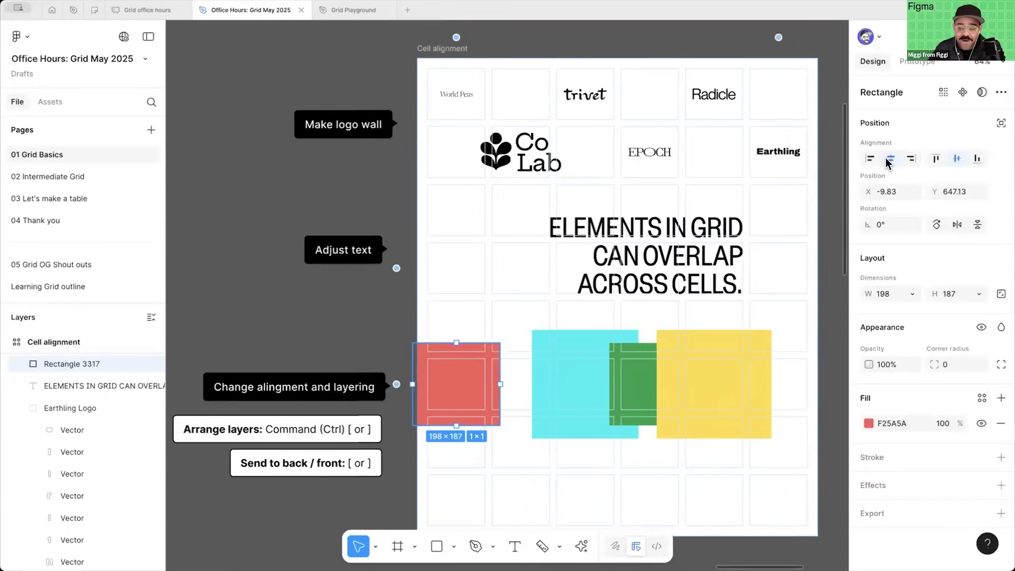
mouse_move(487, 378)
left_mouse_down()
mouse_move(467, 379)
mouse_move(486, 380)
left_mouse_up()
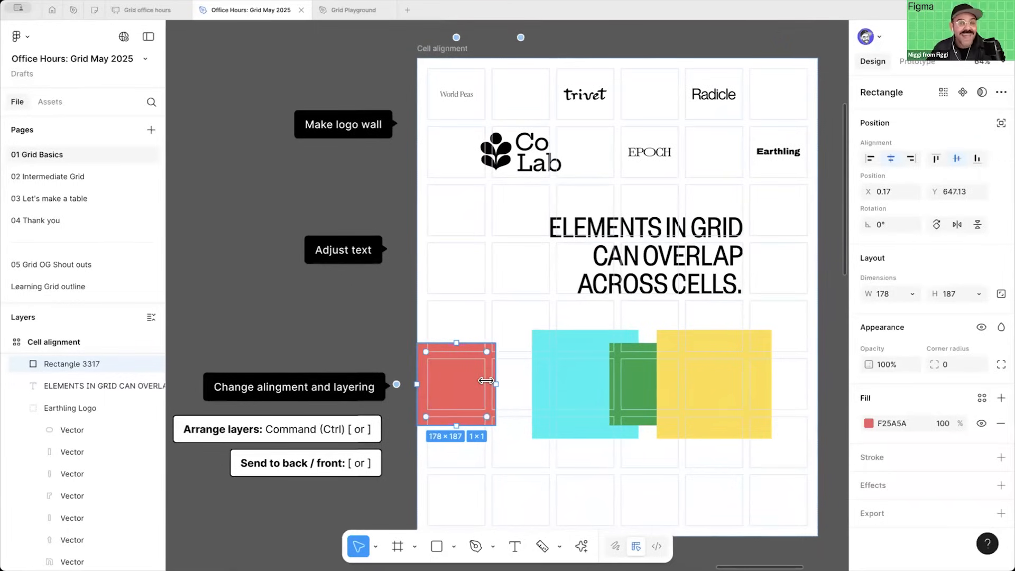
Step: Align the red rectangle to the left and bottom of its cell, and widen it to about 339 so it spans two columns
left_click(868, 160)
left_click(977, 159)
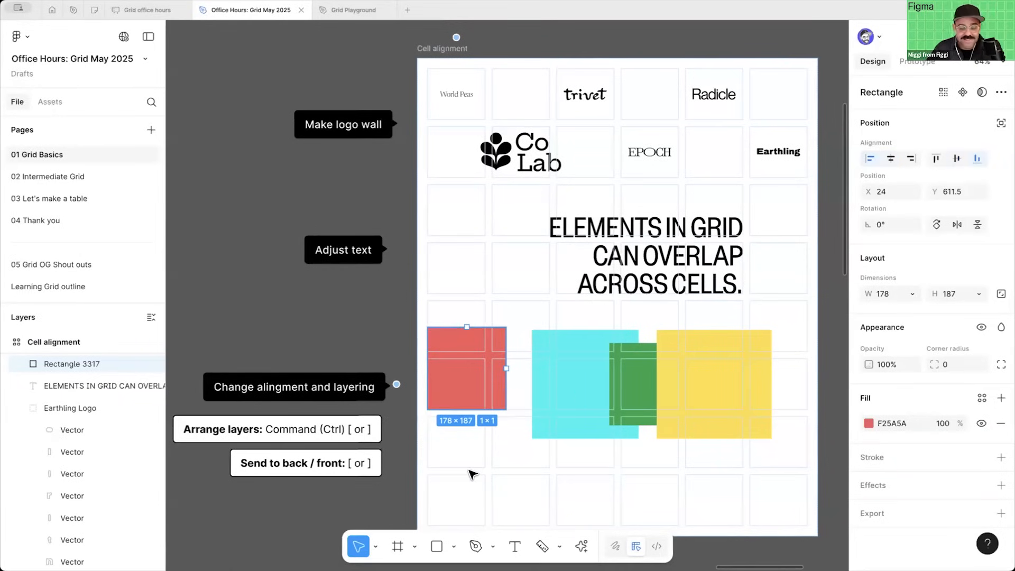
left_click_drag(497, 359, 564, 368)
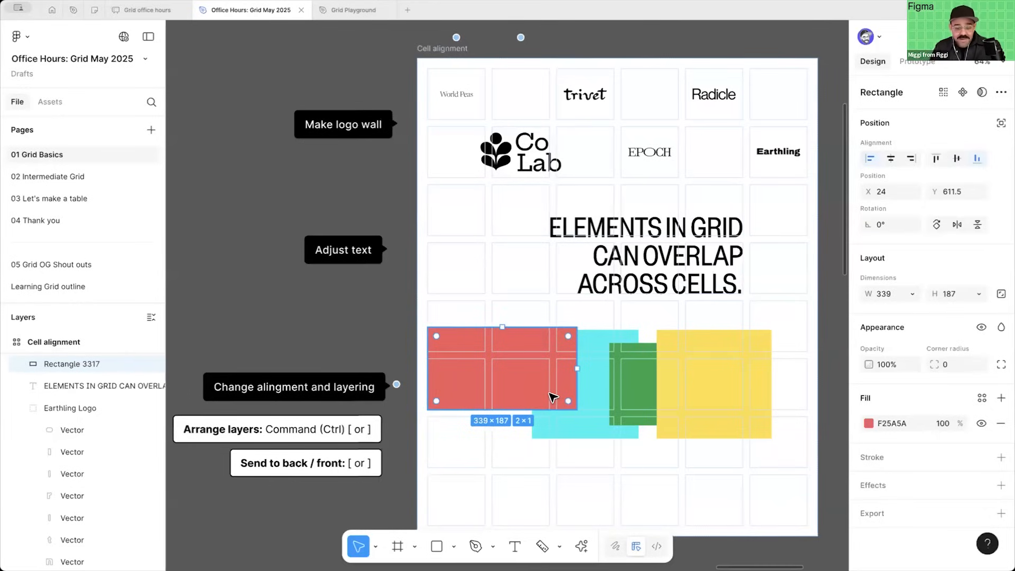
Step: Bring the cyan rectangle to the front of the layer stack, followed by the green rectangle above it
left_click(565, 423)
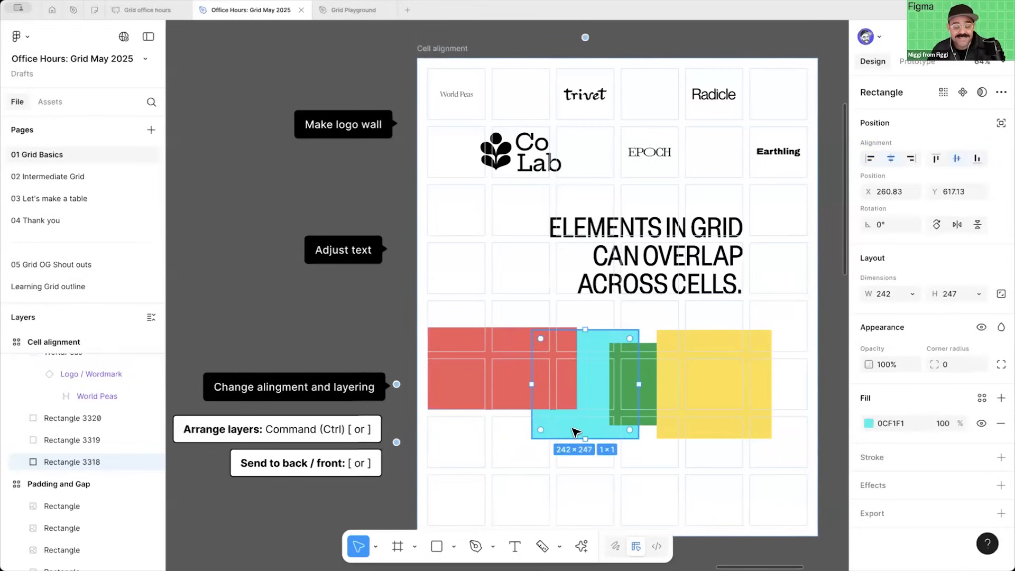
scroll(576, 431, "down", 2)
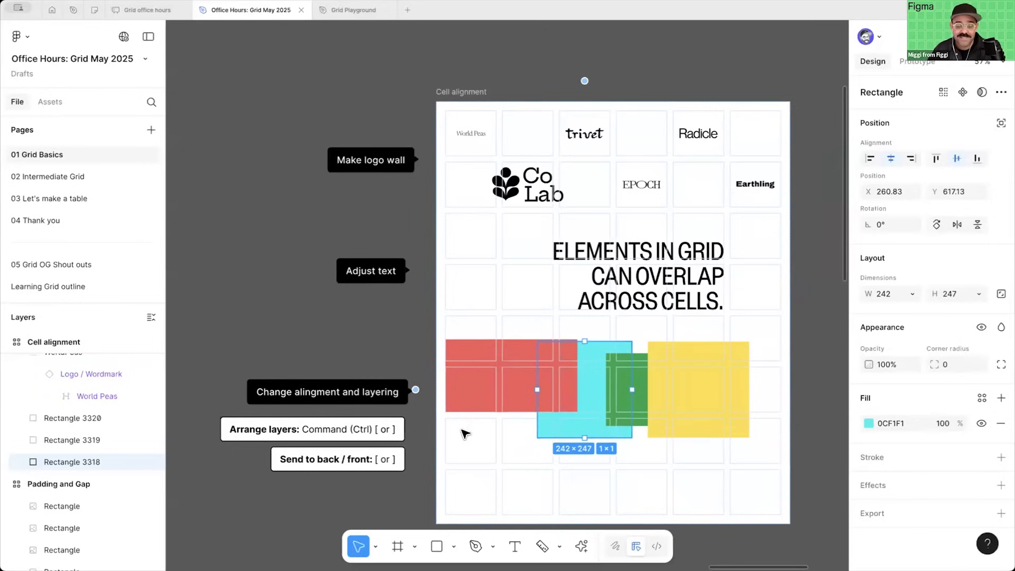
key("bracketright")
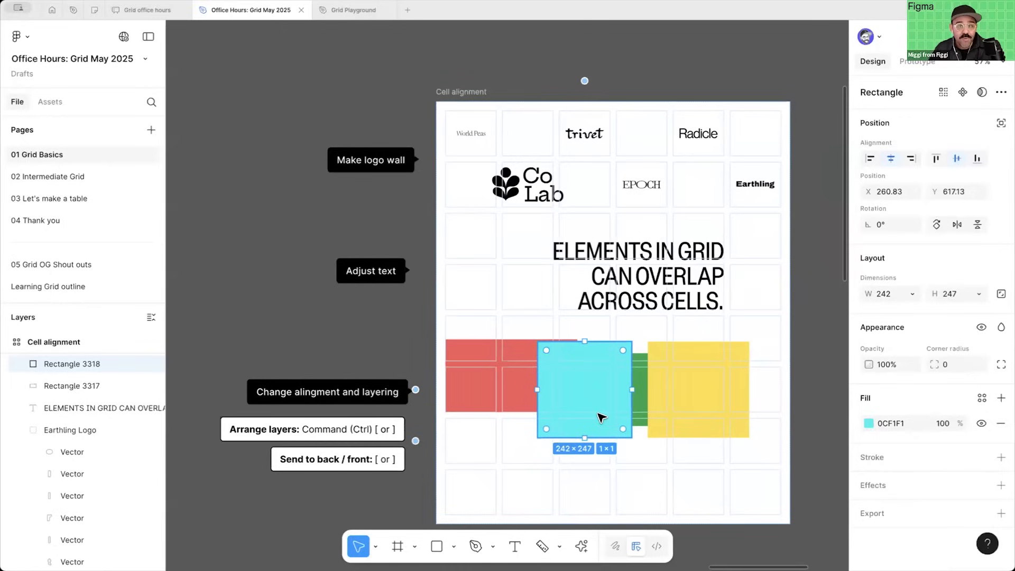
left_click(639, 396)
key("]")
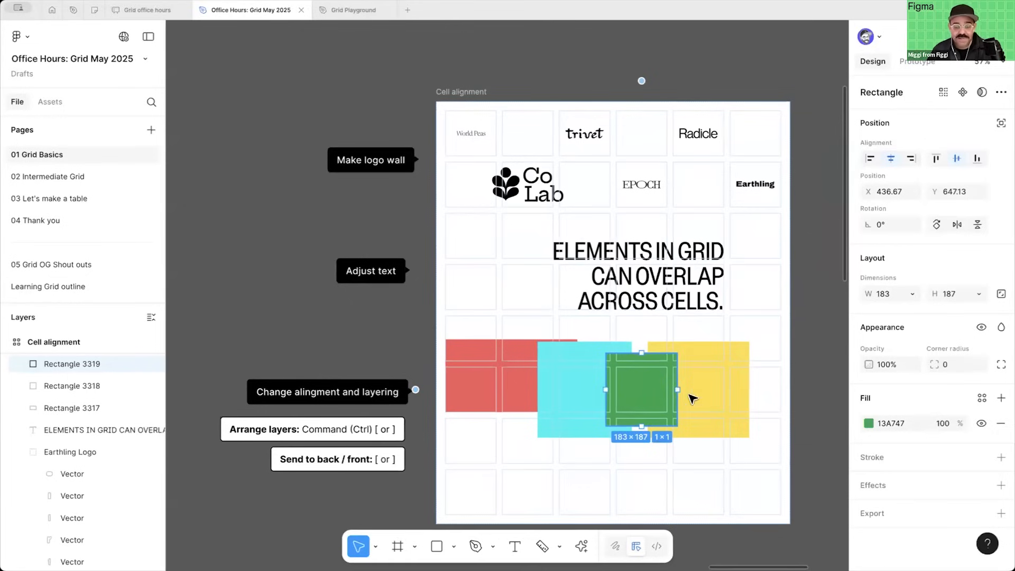
Step: Right-align the red rectangle in its cells, extend its left edge past the frame to about 339 wide, and raise its top edge slightly
left_click(507, 413)
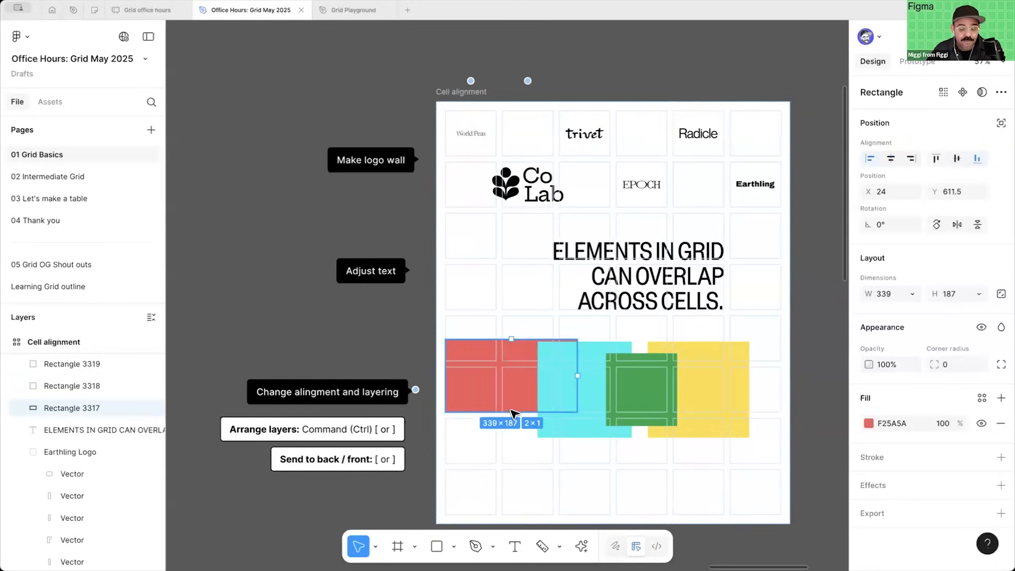
scroll(559, 393, "up", 5)
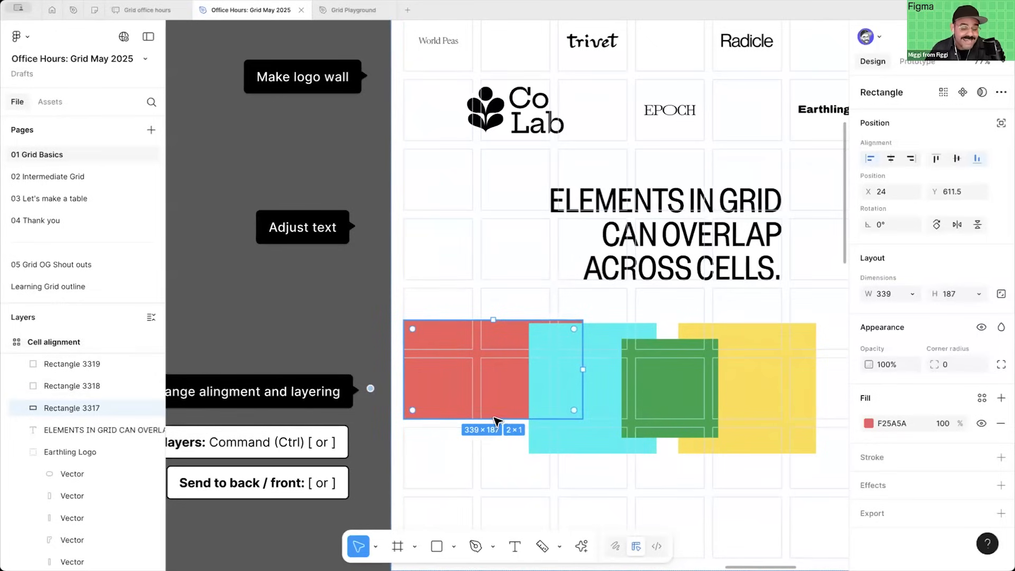
mouse_move(482, 311)
left_mouse_down()
mouse_move(480, 263)
mouse_move(481, 313)
left_mouse_up()
left_click_drag(524, 355, 562, 355)
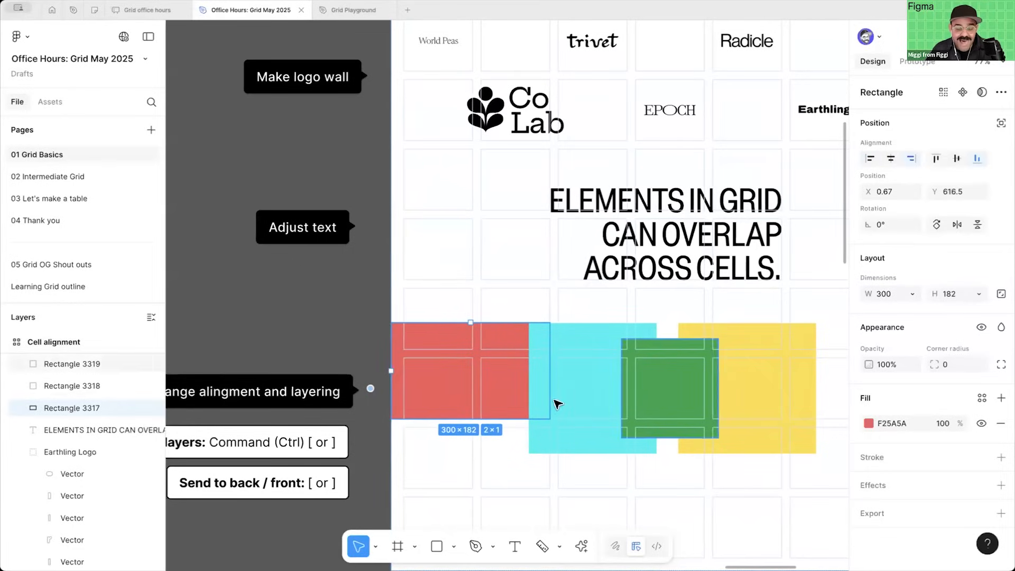
left_click_drag(394, 366, 370, 363)
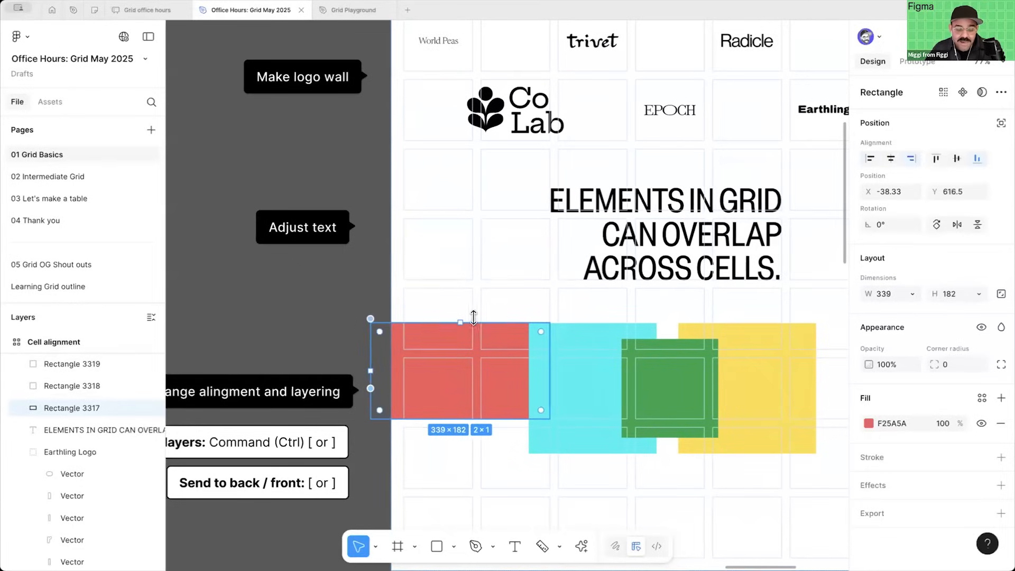
mouse_move(453, 320)
left_mouse_down()
mouse_move(455, 288)
mouse_move(455, 311)
left_mouse_up()
left_click(339, 315)
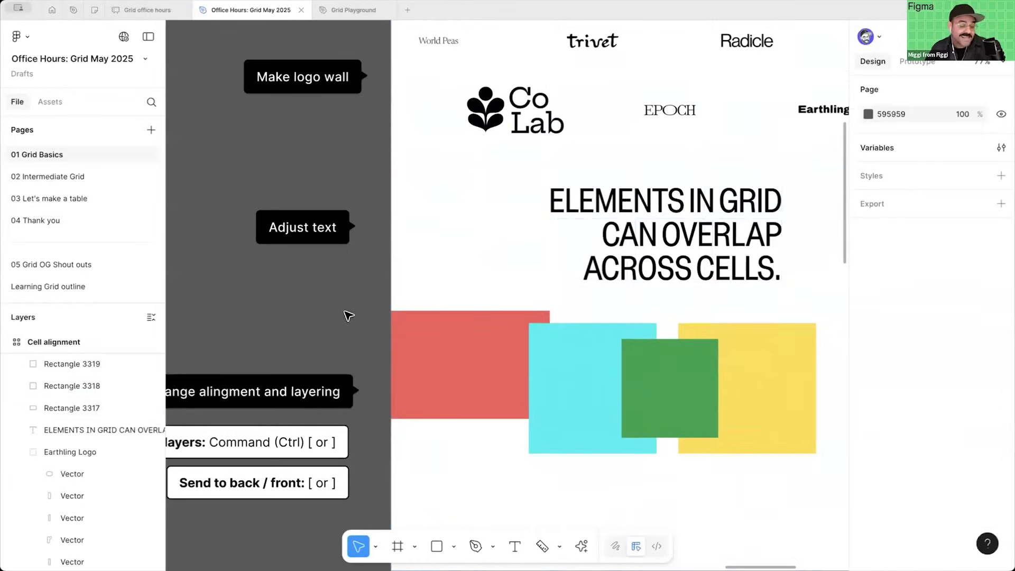
Step: Turn off content clipping for the "Cell alignment" frame
scroll(347, 315, "down", 3)
left_click(401, 109)
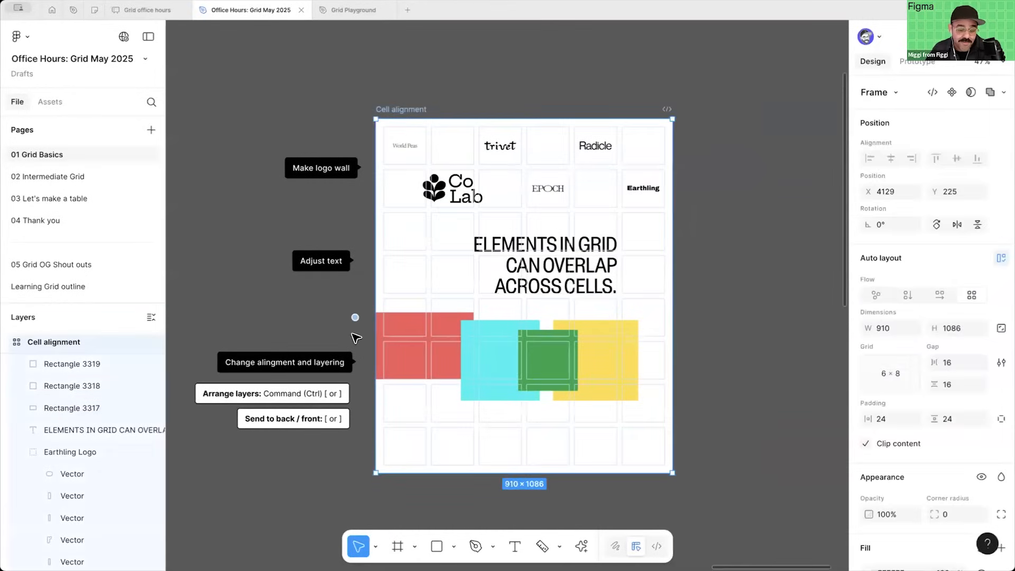
left_click(865, 443)
scroll(348, 336, "up", 3)
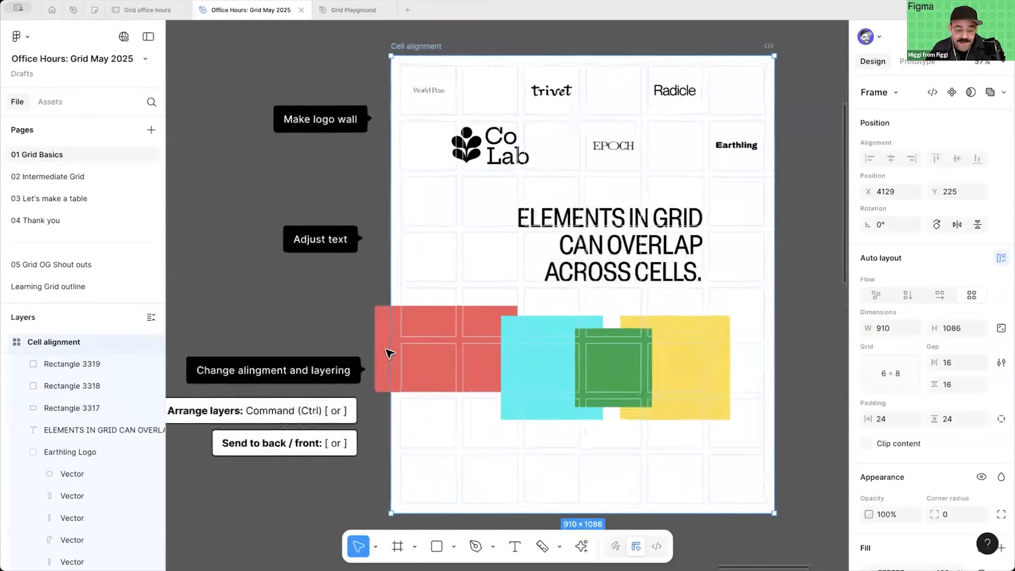
Step: Extend the red rectangle farther beyond the frame's left edge and raise its top edge toward the heading
left_click(441, 321)
mouse_move(389, 343)
left_mouse_down()
mouse_move(355, 351)
mouse_move(374, 351)
left_mouse_up()
left_click_drag(464, 288, 457, 243)
left_click(337, 304)
scroll(337, 305, "down", 3)
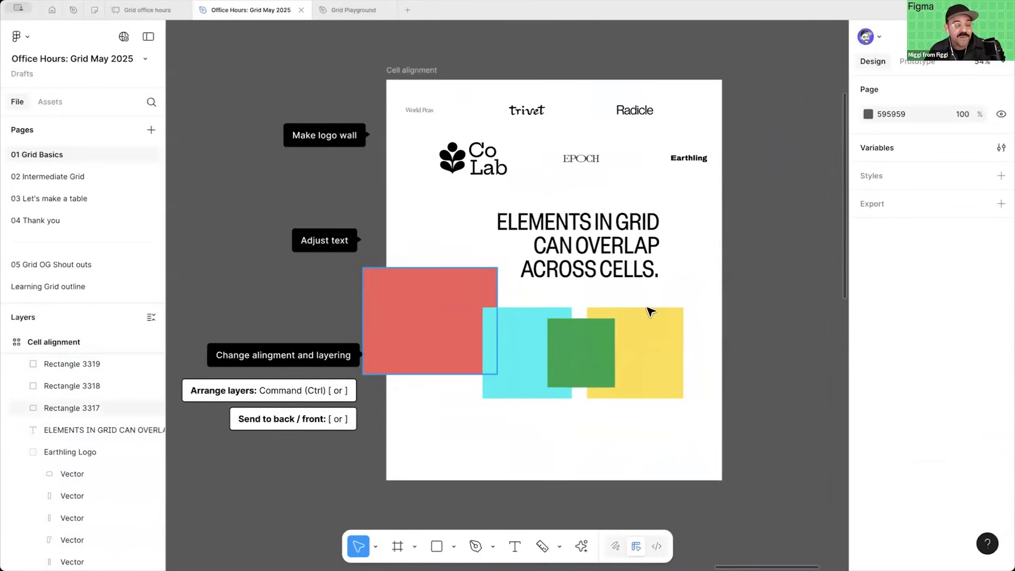
Step: Enlarge the centered yellow rectangle to about 659 by 379 so it extends past the frame's right edge
left_click(633, 372)
mouse_move(627, 389)
left_mouse_down()
mouse_move(627, 416)
mouse_move(628, 401)
left_mouse_up()
left_click_drag(683, 353, 757, 352)
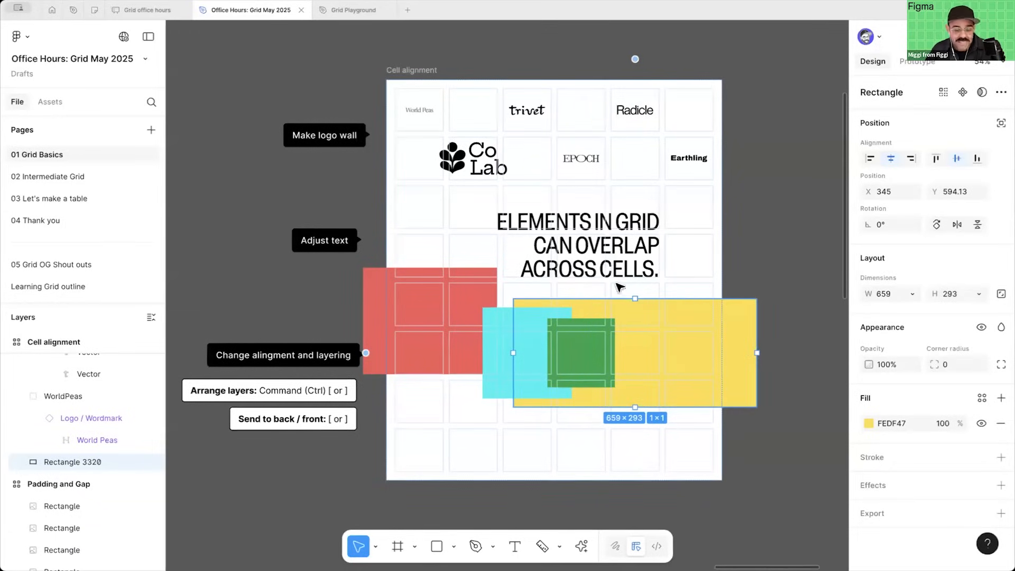
left_click_drag(625, 286, 627, 273)
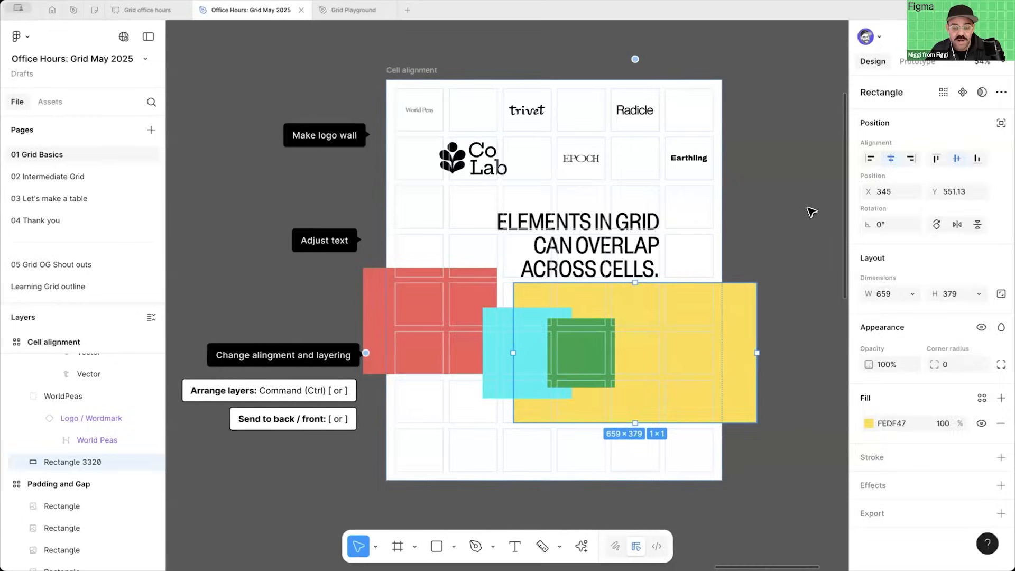
left_click(808, 212)
scroll(733, 222, "down", 1)
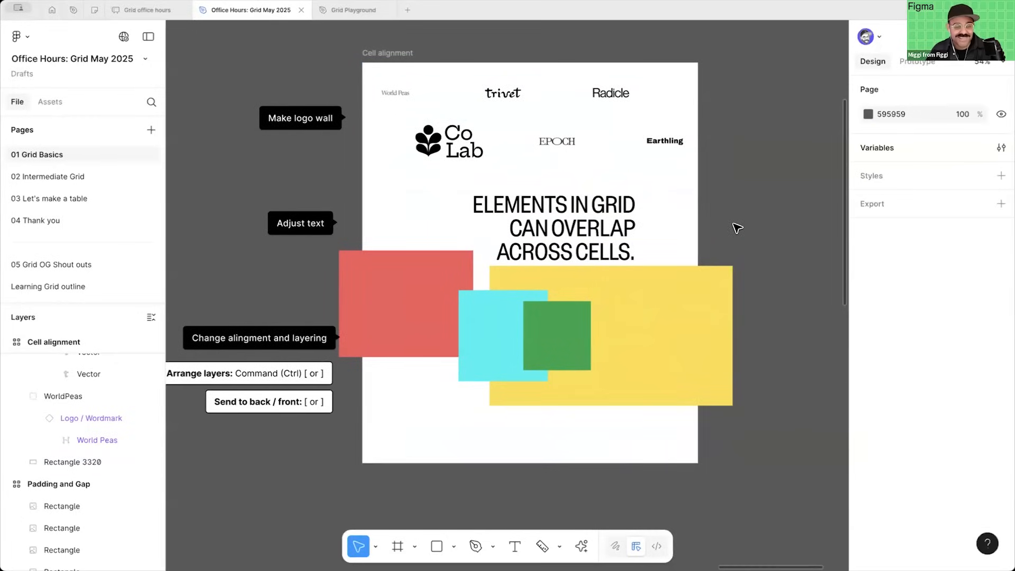
Step: Place the large GRID text in the first column of the third row of the "X post" grid
scroll(734, 224, "down", 1)
scroll(734, 224, "down", 3)
scroll(609, 245, "down", 5)
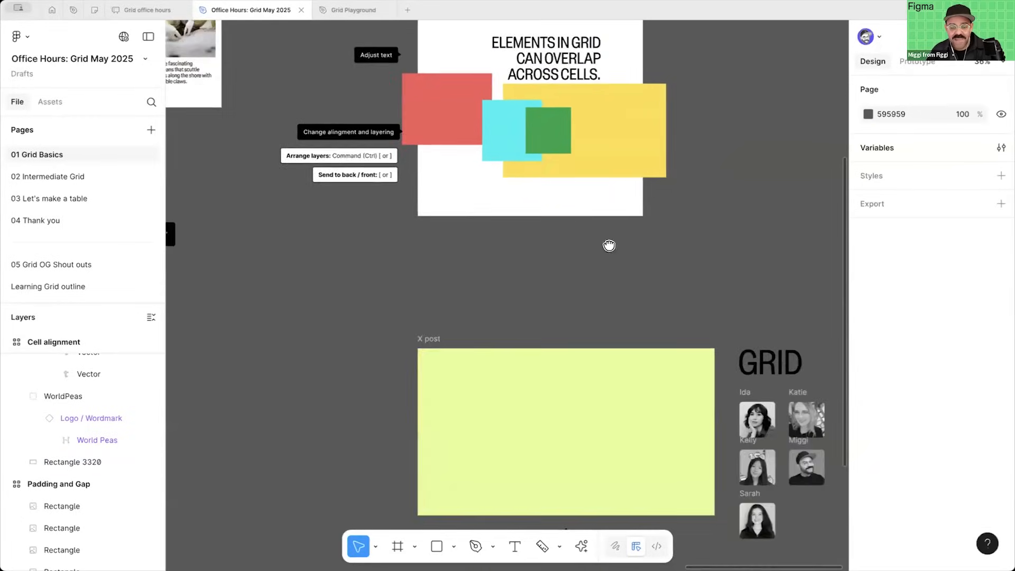
scroll(609, 245, "down", 5)
scroll(530, 279, "up", 4)
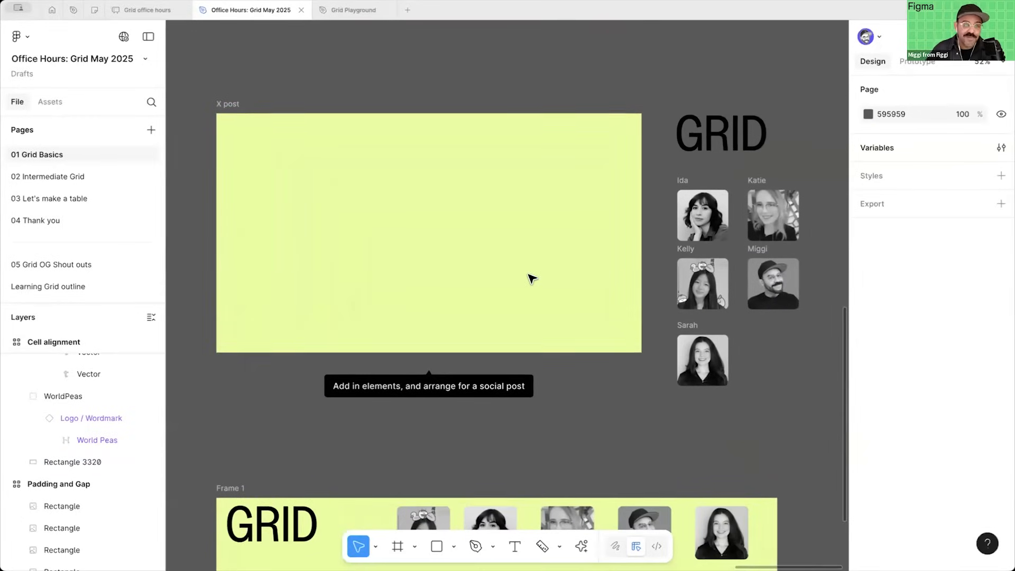
left_click(717, 119)
left_click_drag(288, 178, 266, 212)
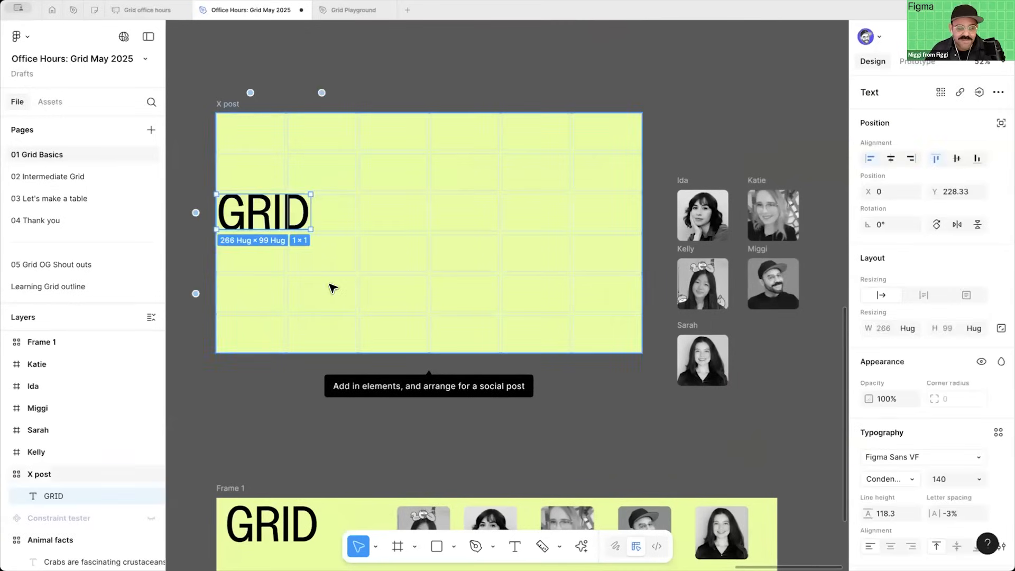
Step: Add the top-left portrait to the third column of the "X post" grid's third row and enlarge it beyond its cell
left_click_drag(702, 227, 417, 222)
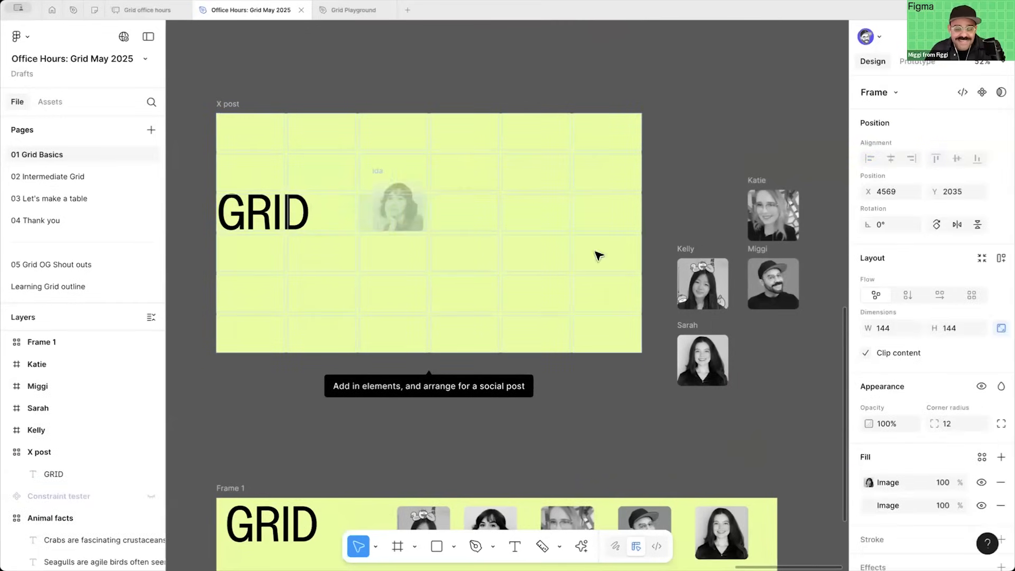
left_click(702, 283)
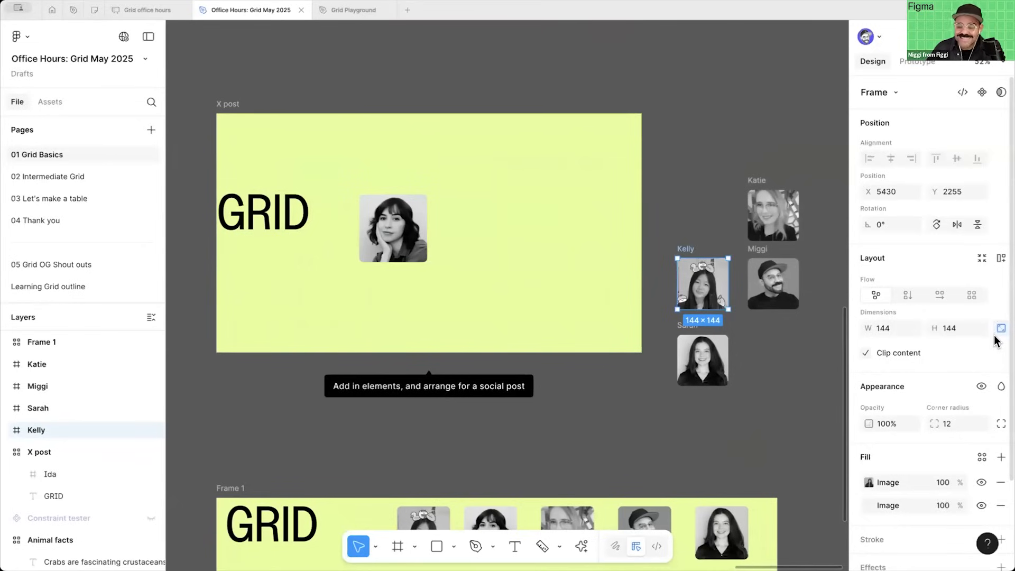
left_click(415, 254)
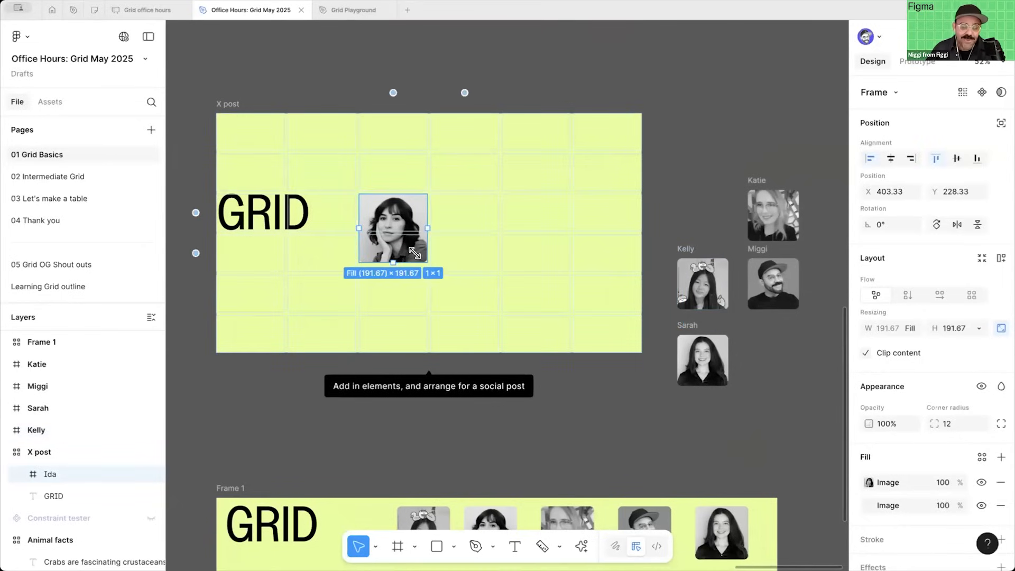
left_click_drag(438, 227, 467, 235)
Step: Add the portrait with cartoon stickers to the fifth column of the second row and enlarge it leftward to about 359 by 359
left_click_drag(700, 286, 482, 229)
left_click_drag(531, 195, 531, 175)
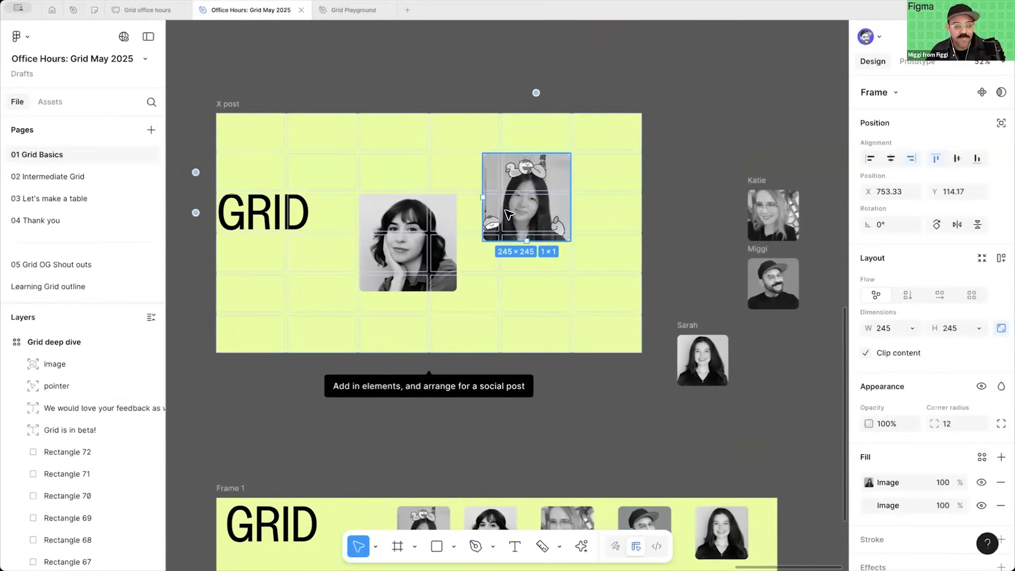
left_click_drag(456, 187, 443, 190)
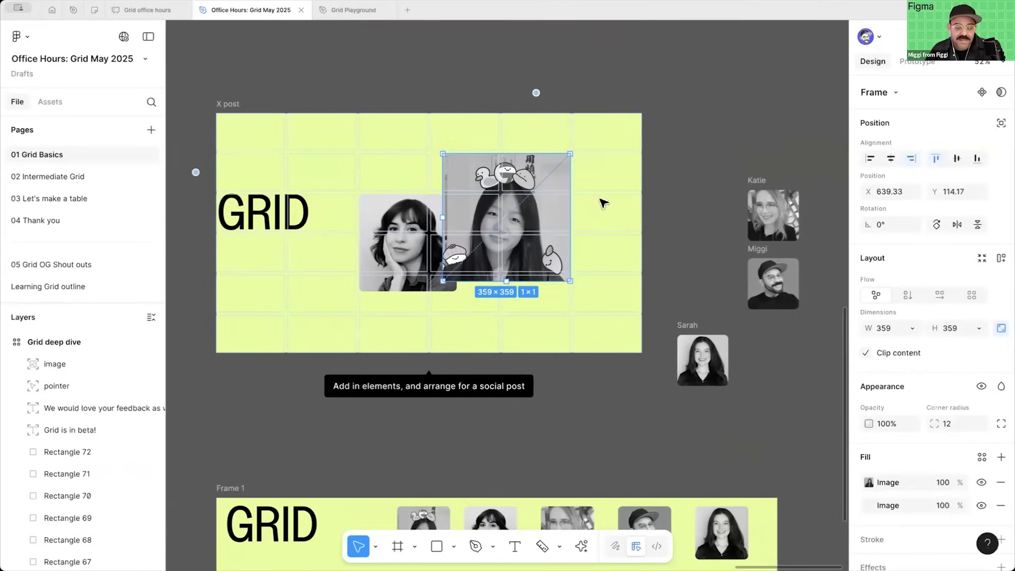
Step: Add the three remaining portraits, two enlarged in the last column and one enlarged leftward from the third column of the first row
left_click_drag(773, 295, 531, 267)
left_click_drag(761, 217, 603, 192)
left_click_drag(702, 359, 439, 195)
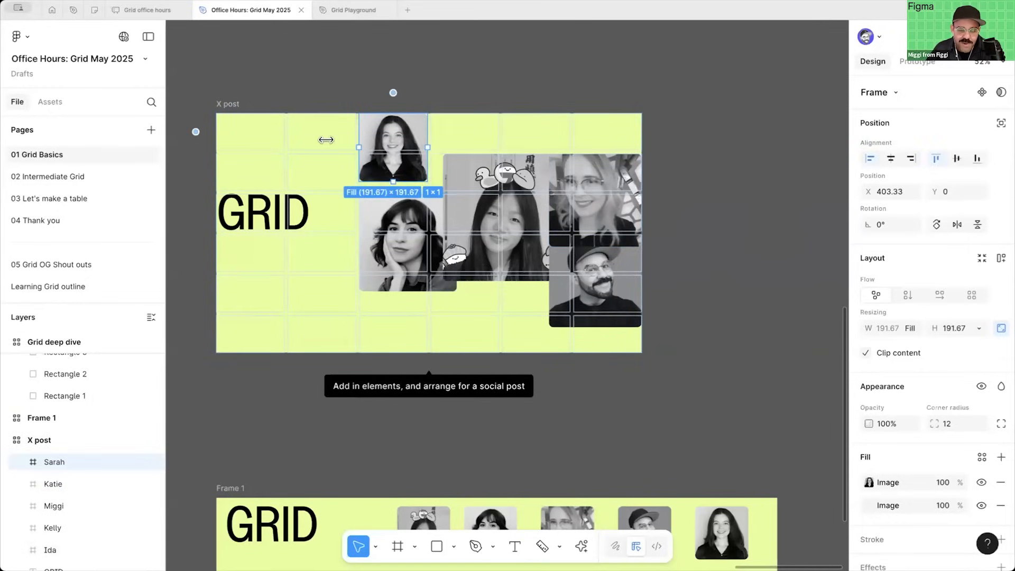
left_click_drag(326, 139, 321, 140)
Step: Move the GRID text to the second column of the fourth row and widen it to about 491, spanning two columns
left_click(300, 215)
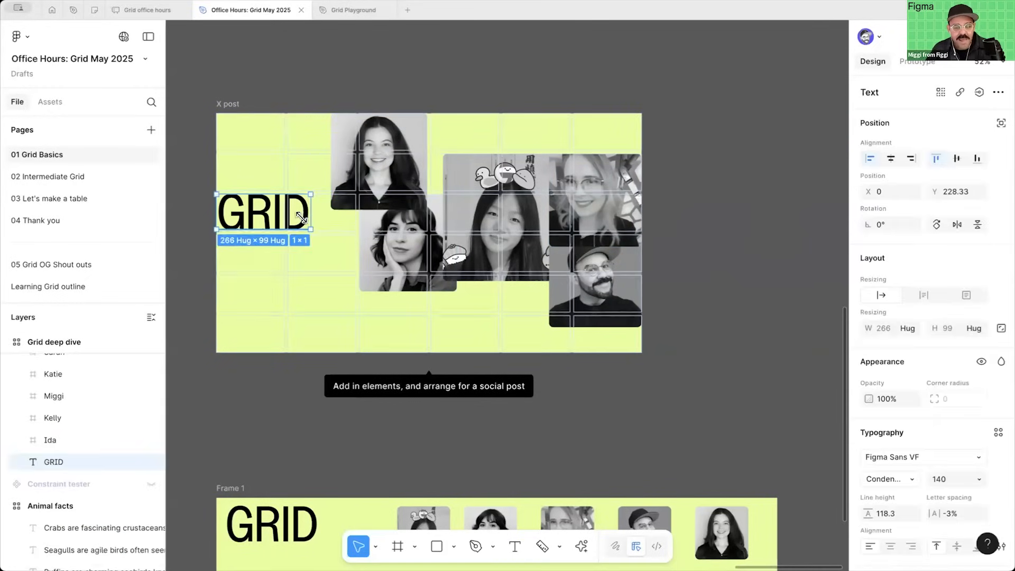
left_click_drag(300, 215, 365, 295)
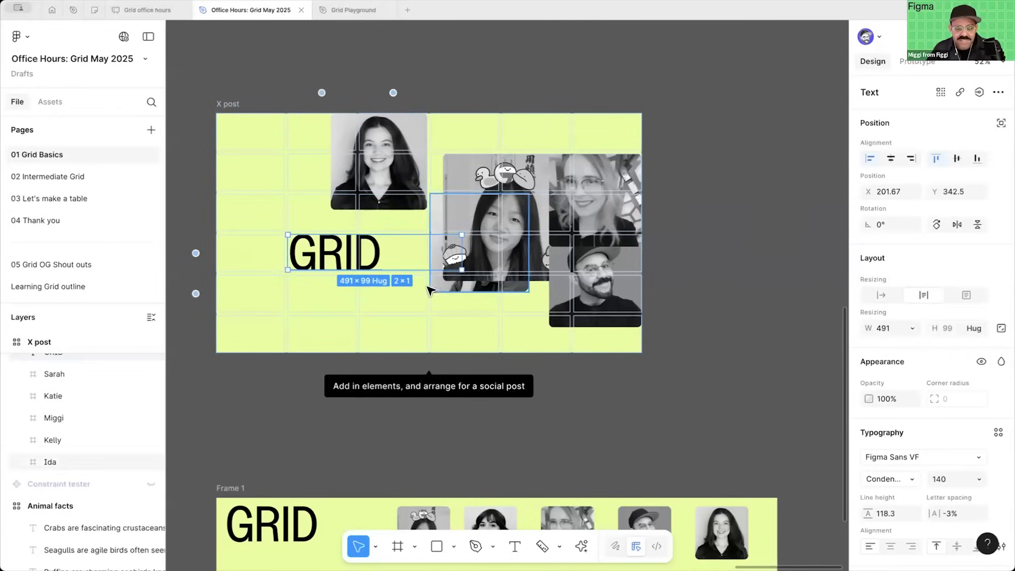
Step: Move the GRID text to the fourth row's first column and the dark-haired portrait to the third row's third column, enlarging the portrait beyond its cell
left_click_drag(461, 245, 287, 254)
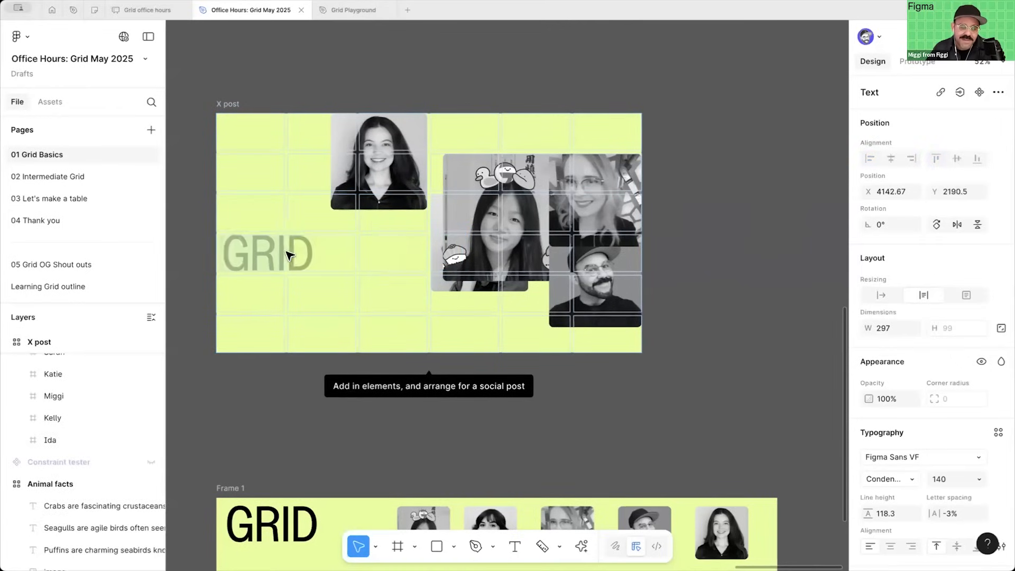
left_click(453, 282)
left_click_drag(430, 279, 407, 248)
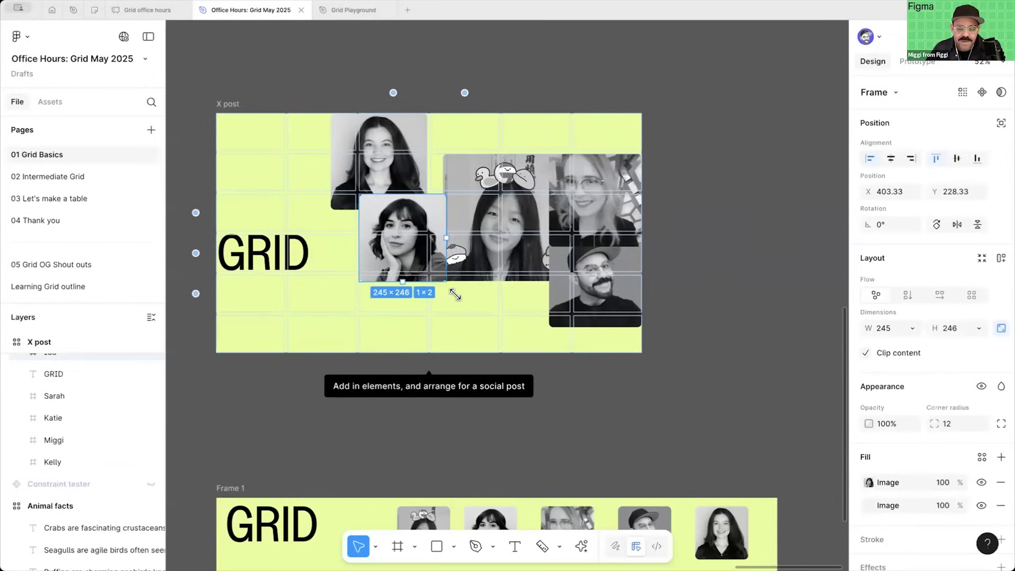
left_click_drag(455, 294, 484, 324)
left_click(682, 377)
Step: Center the GRID text vertically in its Frame 1 cell and align the first portrait to the bottom of its cell
scroll(662, 213, "down", 4)
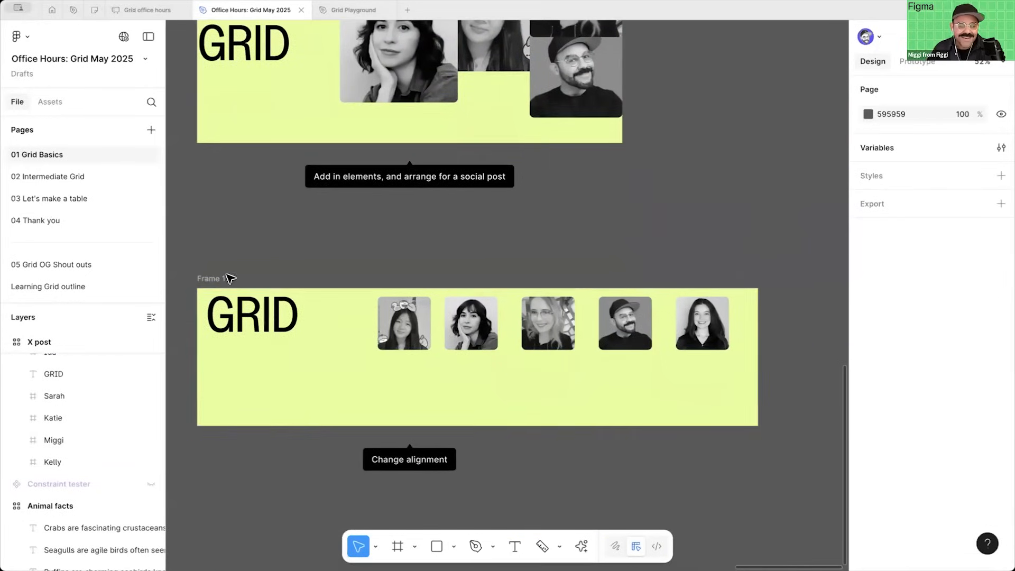
double_click(244, 311)
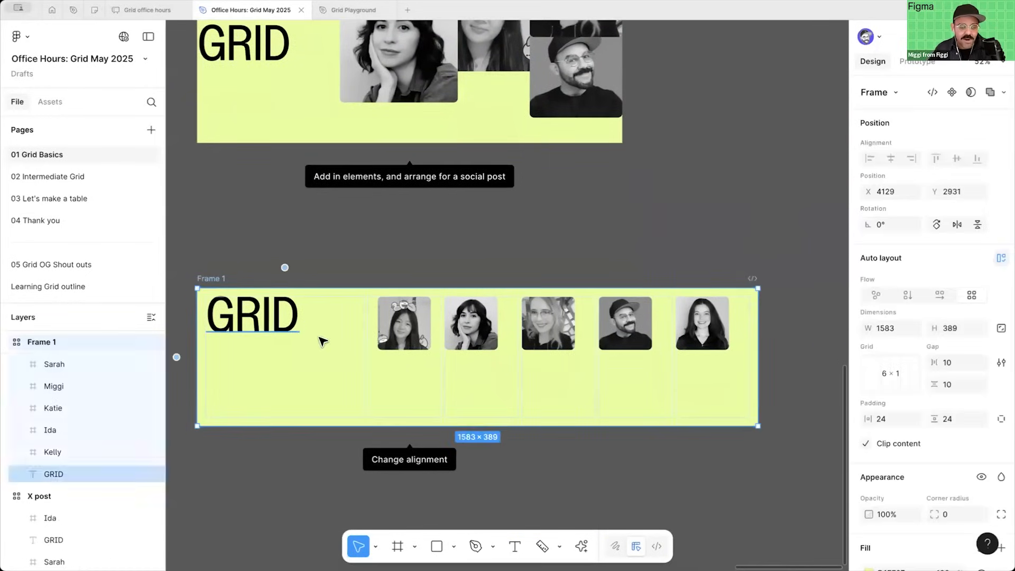
left_click(956, 158)
left_click(404, 320)
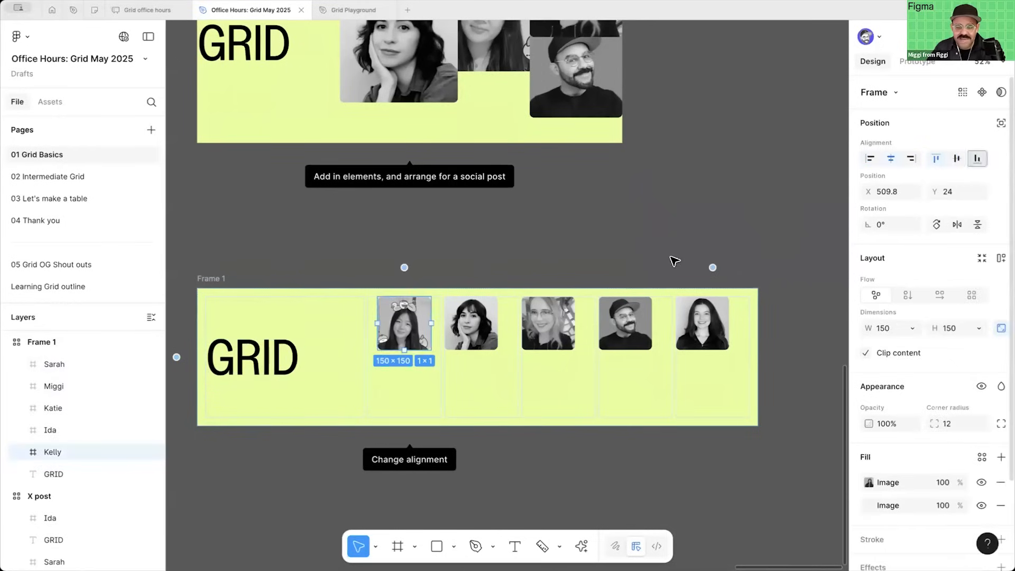
left_click(977, 158)
Step: Align Frame 1's second portrait to the right and vertical center of its cell, and the third portrait to the bottom of its cell
left_click(471, 323)
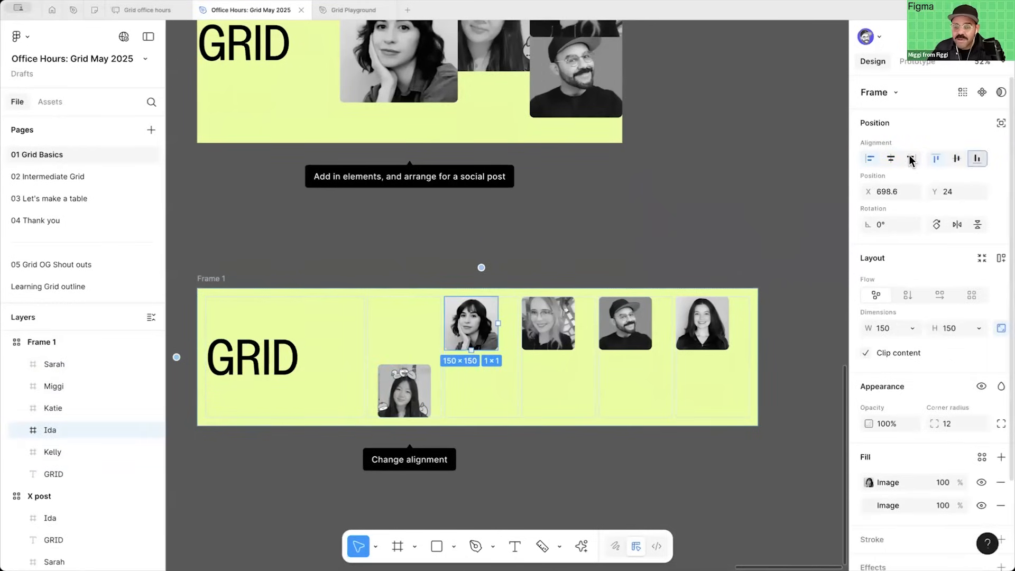
left_click(910, 158)
left_click(956, 158)
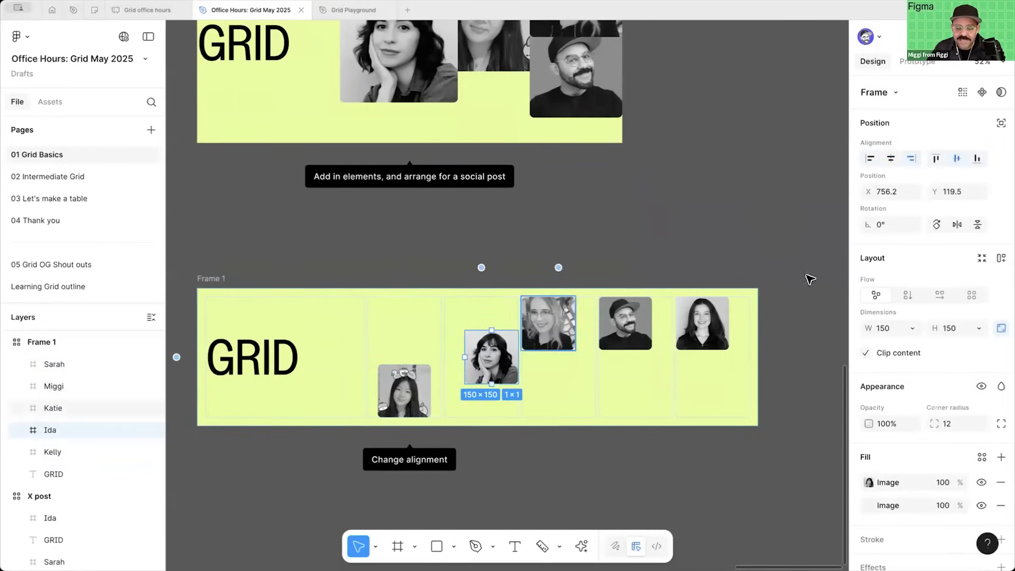
key("Tab")
left_click(977, 158)
Step: Align Frame 1's fourth portrait to the horizontal center and top of its cell
key("Tab")
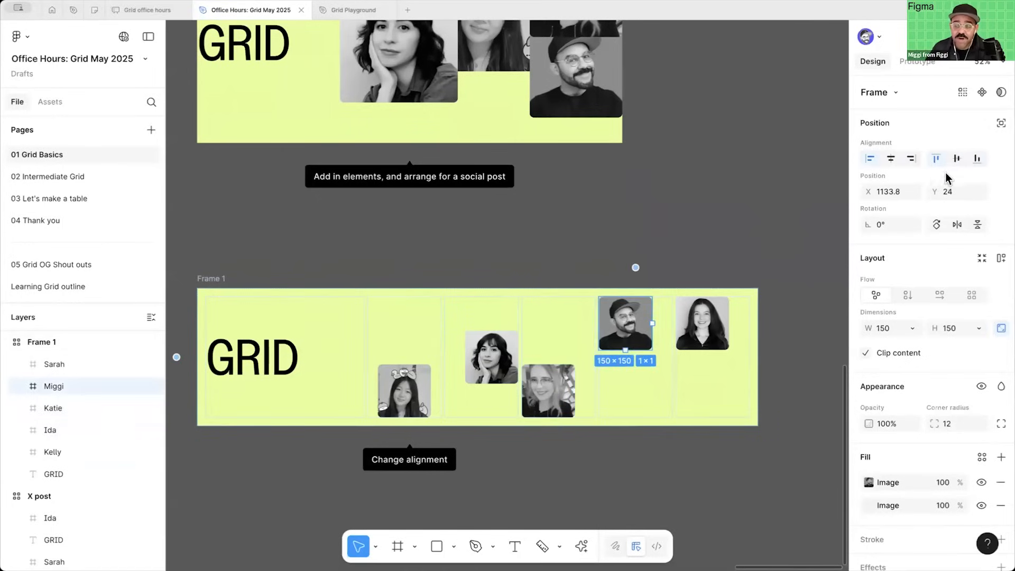
left_click(977, 158)
left_click(910, 158)
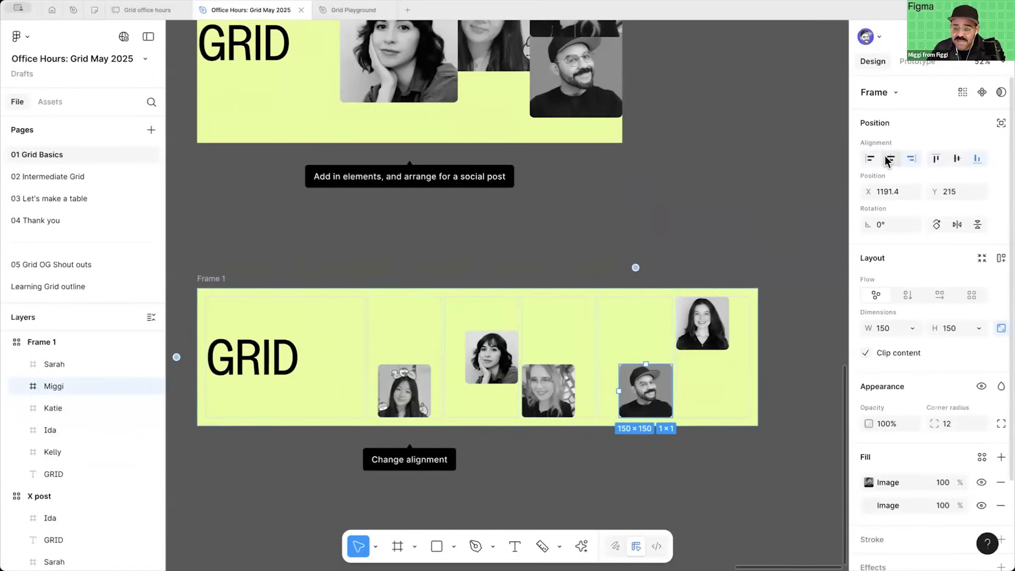
left_click(889, 158)
left_click(936, 158)
left_click(714, 186)
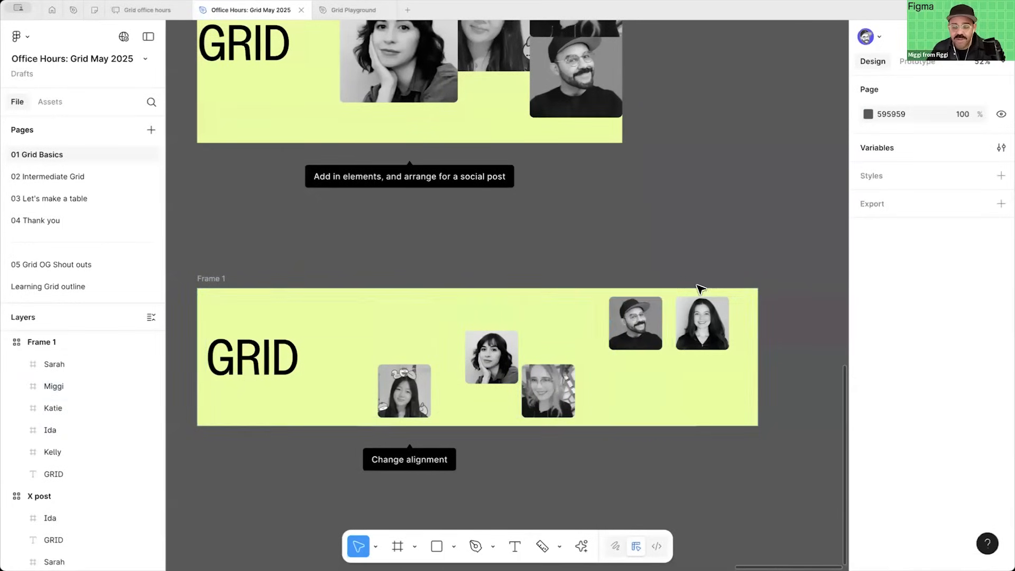
Step: Align the last portrait in Frame 1 to the bottom of its cell
left_click(615, 339)
left_click(702, 331)
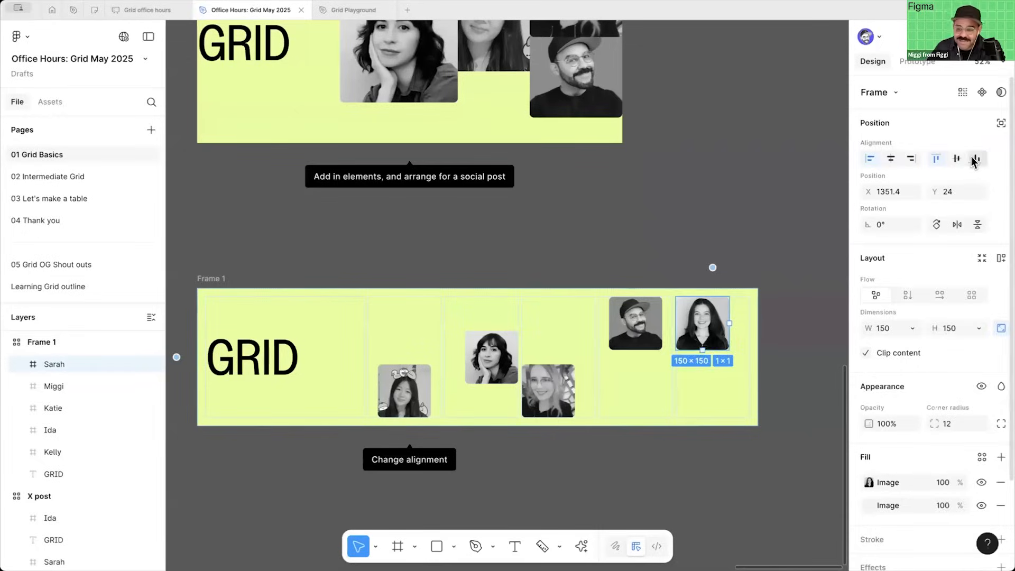
left_click(975, 158)
left_click(702, 204)
Step: Open the 02 Intermediate Grid page and select the empty 6×3 grid frame to show its cells
scroll(708, 207, "down", 3)
left_click_drag(709, 120, 228, 489)
scroll(572, 276, "down", 3)
left_click_drag(373, 388, 752, 359)
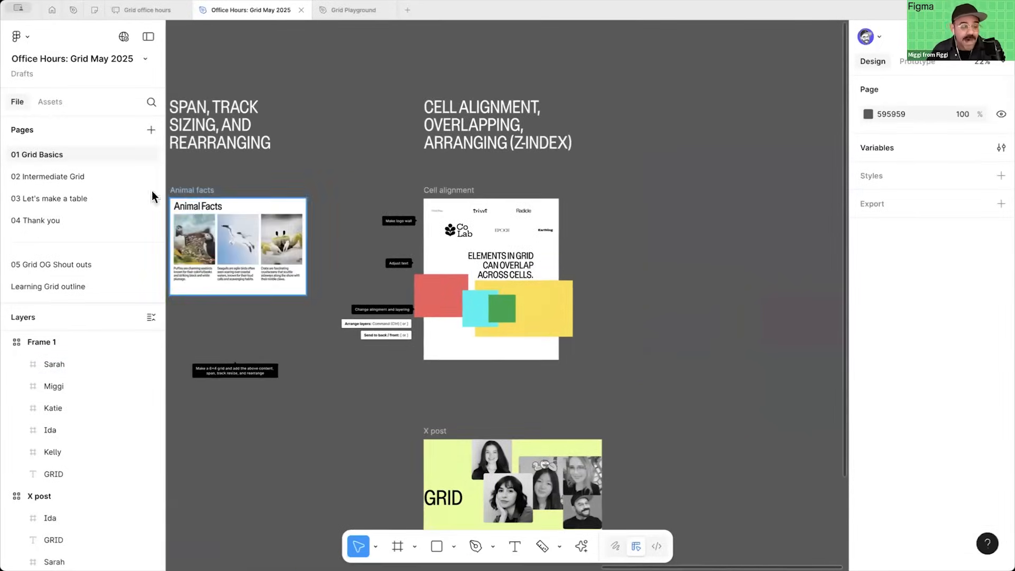
left_click(115, 175)
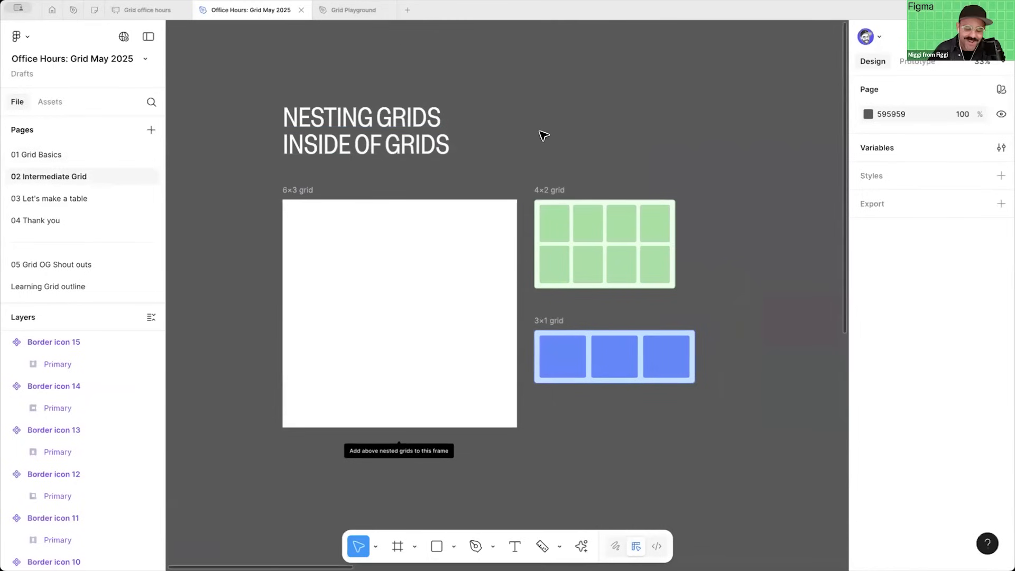
scroll(580, 113, "left", 2)
left_click(430, 281)
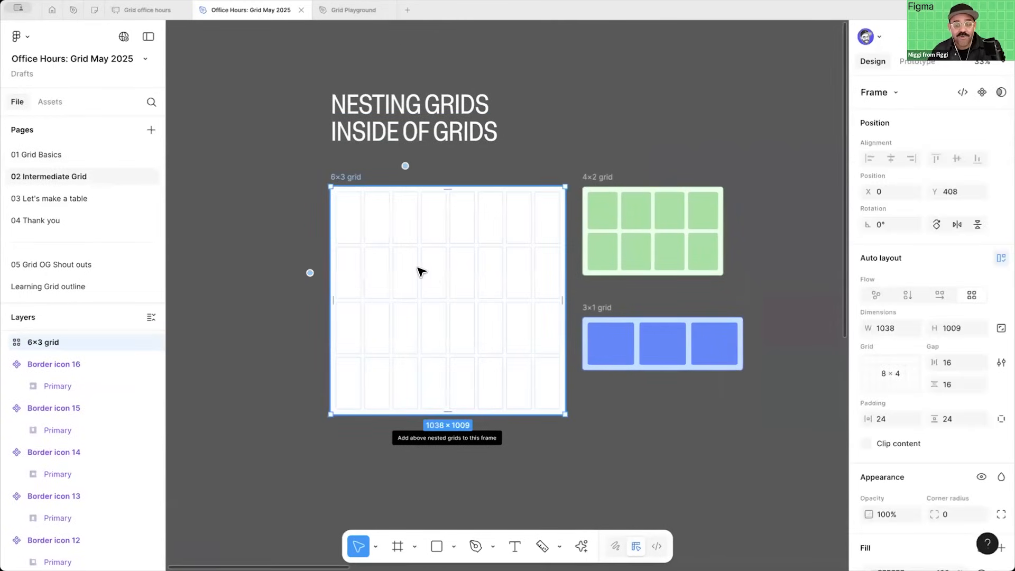
scroll(429, 272, "up", 3)
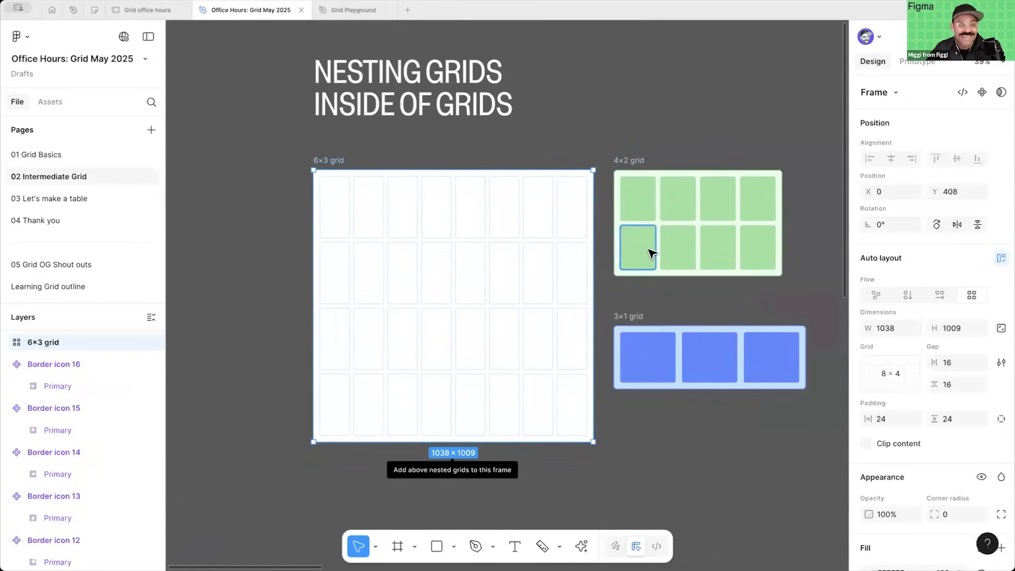
Step: Nest the 4×2 grid in the first cell of the 6×3 grid frame and stretch it across eight columns and three rows
left_click(635, 162)
left_click_drag(421, 203, 330, 200)
left_click_drag(474, 232, 586, 238)
left_click_drag(516, 293, 515, 359)
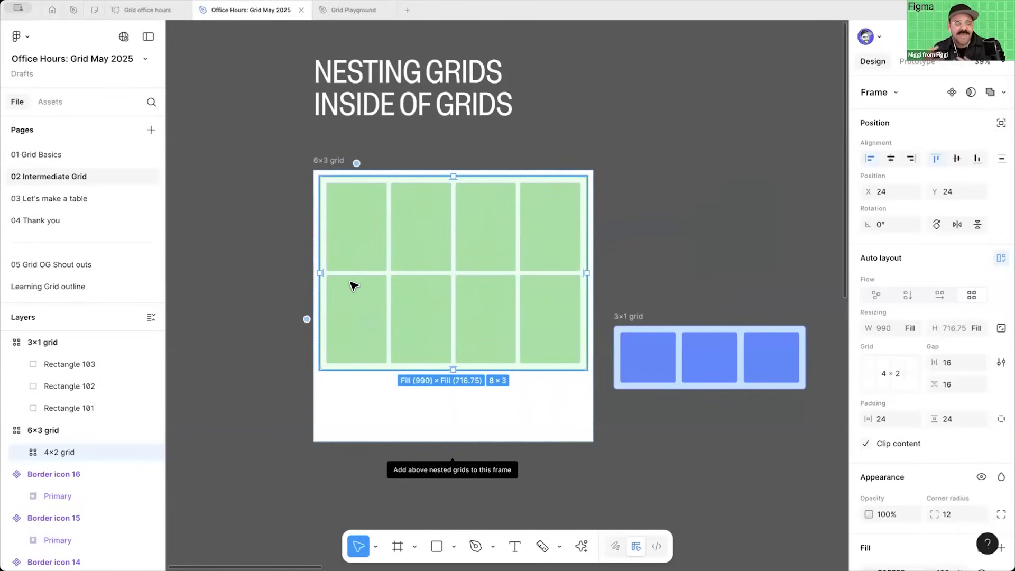
Step: Nest the 3×1 grid in the bottom row of the 6×3 grid frame and stretch it across all eight columns
left_click_drag(641, 316, 346, 392)
left_click_drag(506, 396, 577, 403)
left_click(617, 467)
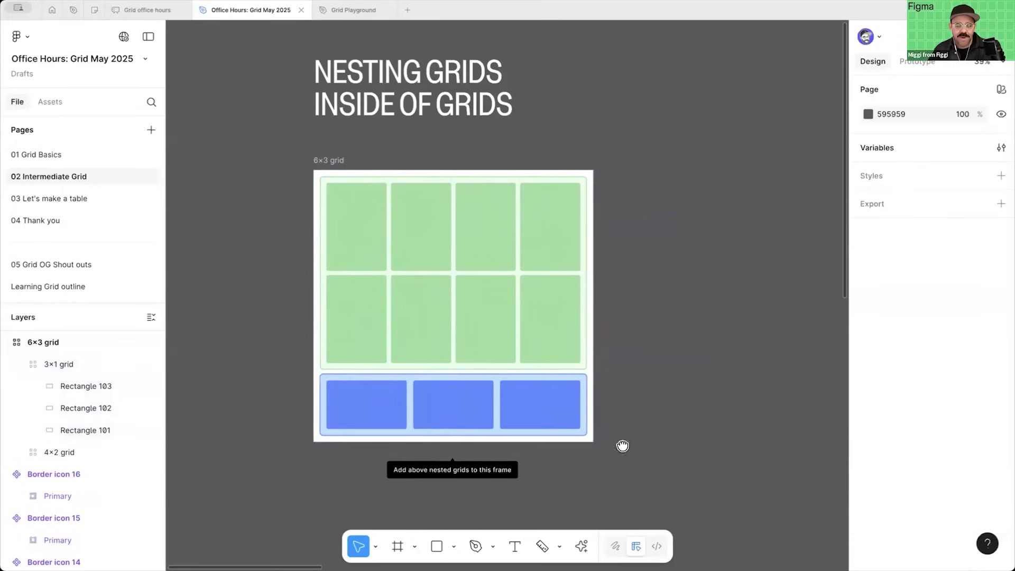
Step: Enlarge the nested 3×1 grid upward so it overlaps the 4×2 grid, and narrow it to start at the second column
scroll(623, 446, "down", 2)
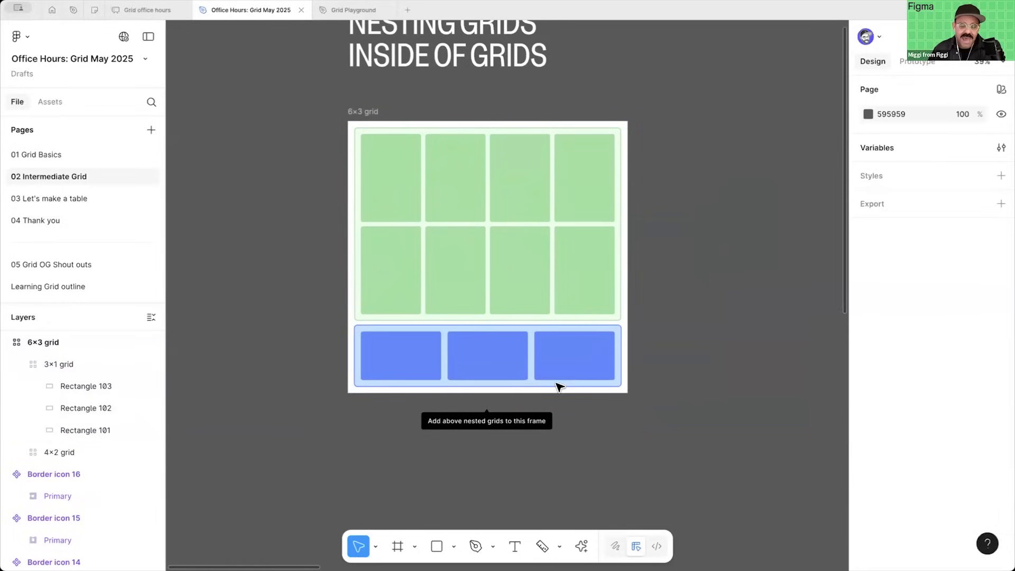
left_click(482, 323)
left_click_drag(481, 305, 481, 284)
left_click_drag(354, 339, 388, 339)
left_click(716, 315)
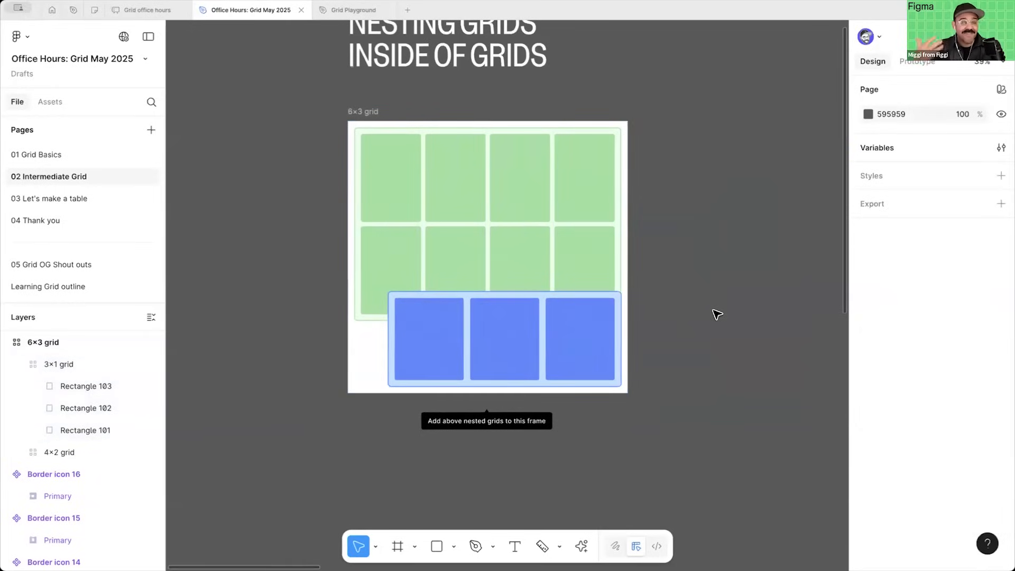
Step: Widen the 6×3 grid frame to about 1152 so its nested grids resize with it
left_click(363, 111)
left_click_drag(621, 235, 648, 258)
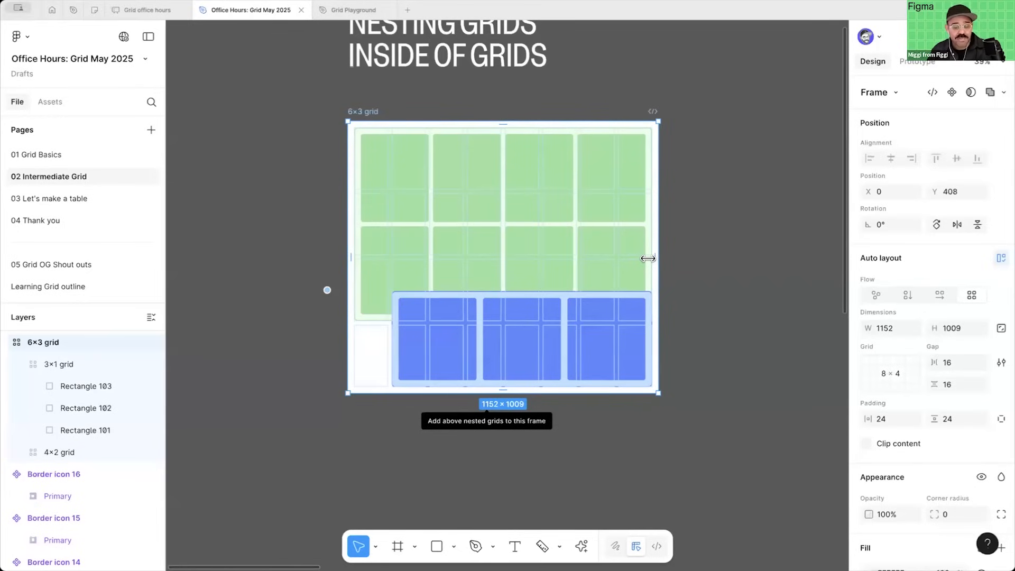
left_click(734, 263)
Step: Shrink the Calendar Grid next to the June 2025 frame to about 1019 by 984
scroll(728, 261, "down", 2)
left_click_drag(660, 476, 596, 110)
left_click_drag(598, 337, 528, 217)
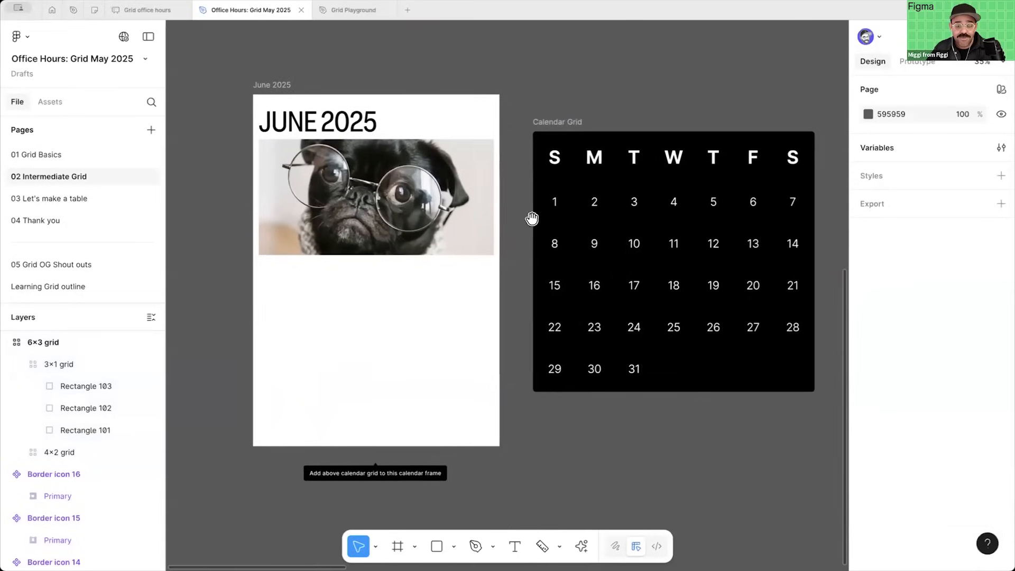
left_click(550, 129)
left_click_drag(797, 395, 759, 368)
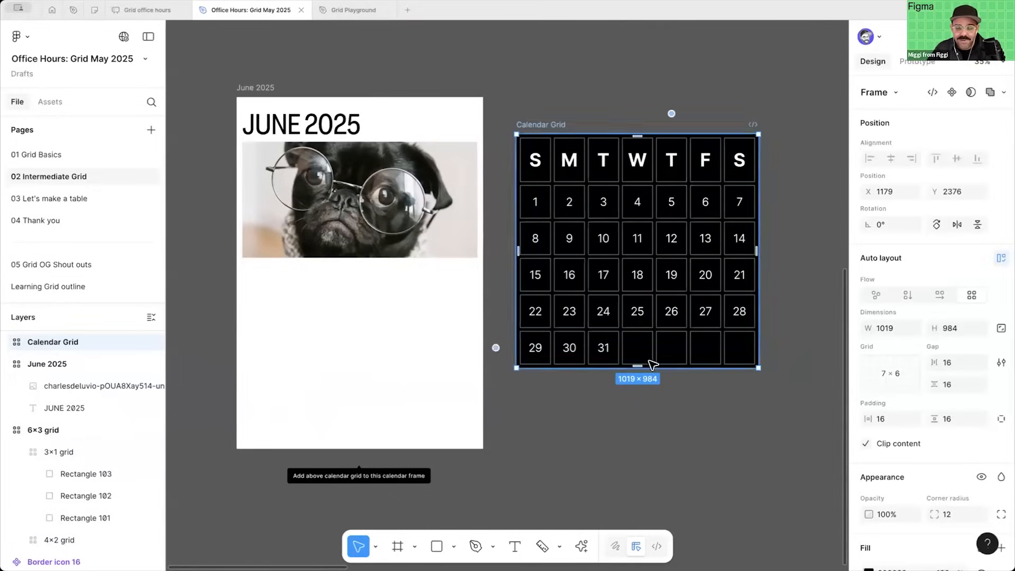
Step: Nest the Calendar Grid below the photo in the June 2025 frame, filling four columns and three rows
left_click_drag(541, 125, 286, 285)
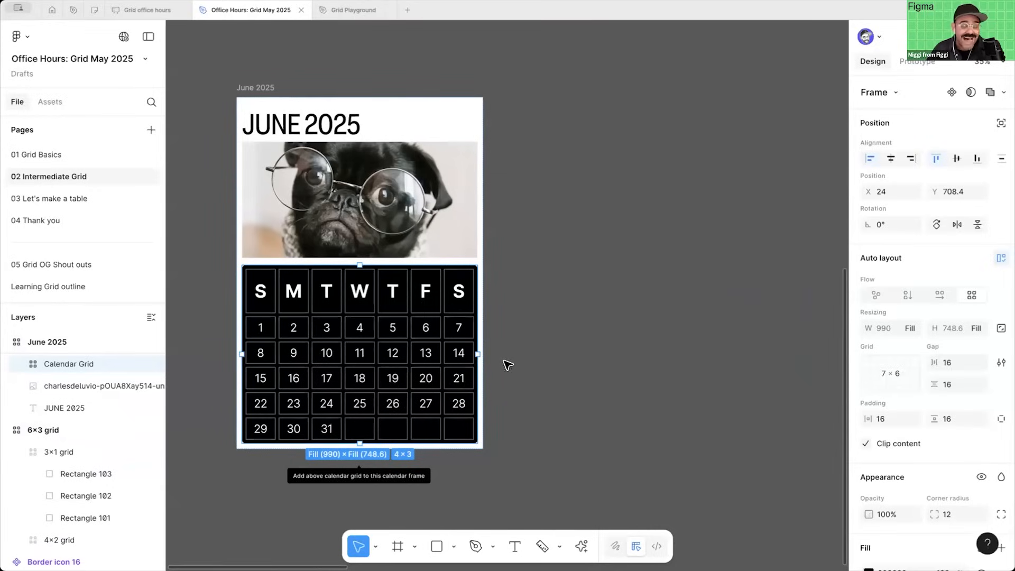
left_click(613, 288)
scroll(548, 284, "left", 5)
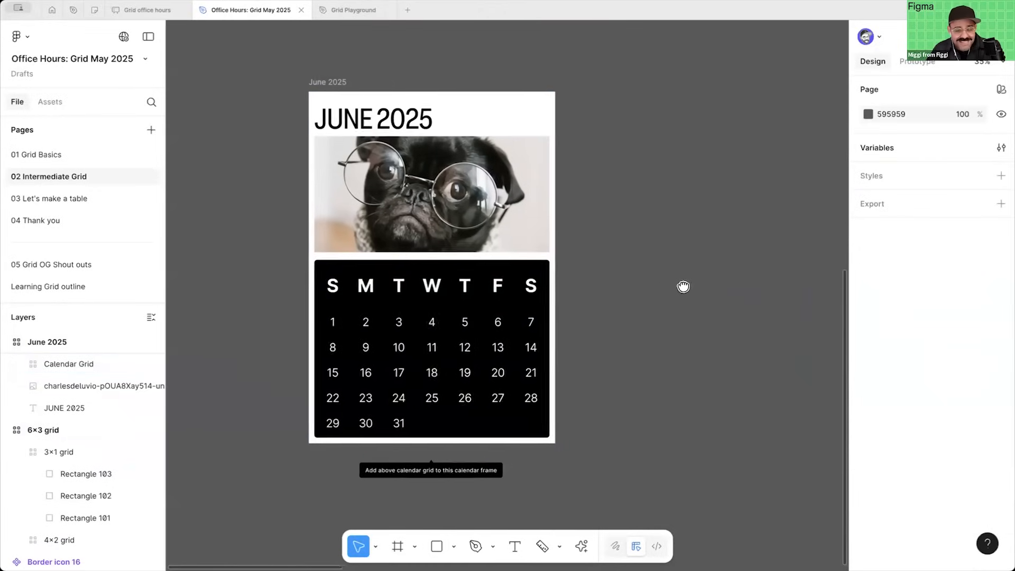
Step: Narrow the nested Calendar Grid to three columns and widen it back to all four columns of the June 2025 frame
left_click(569, 297)
left_click_drag(597, 351, 568, 353)
left_click(703, 456)
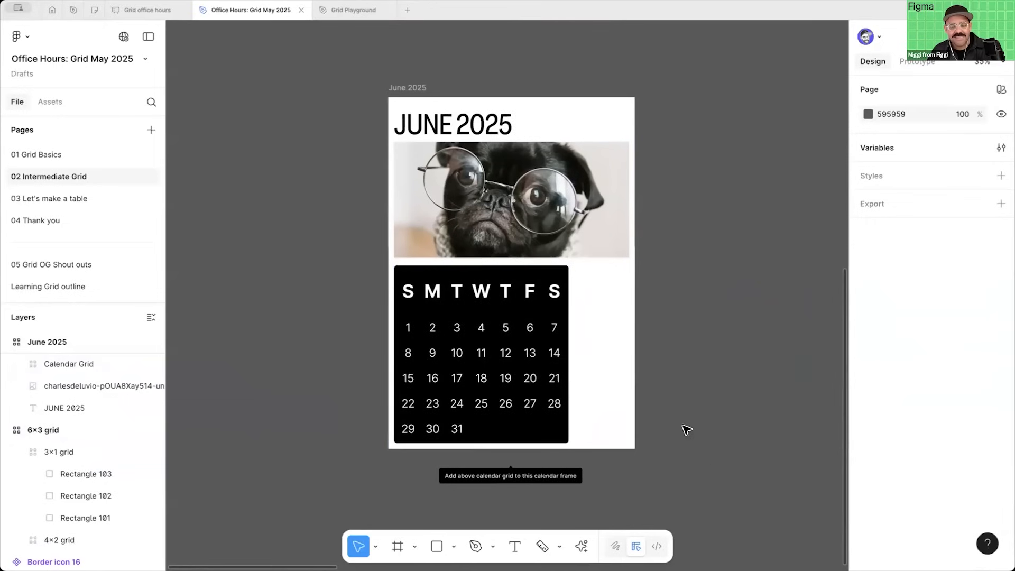
left_click(607, 288)
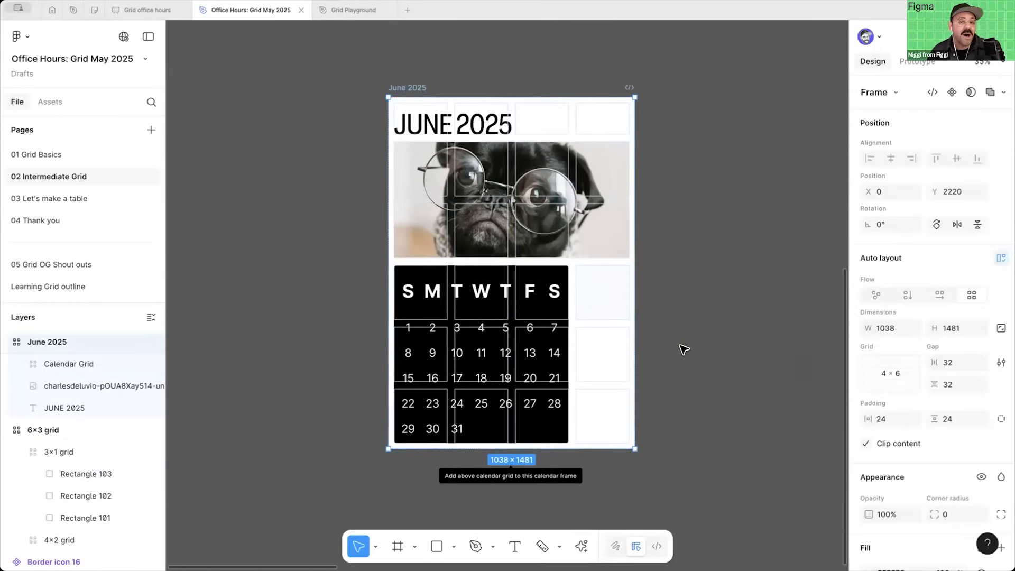
left_click(675, 280)
left_click(569, 277)
left_click_drag(569, 285, 634, 285)
left_click(698, 270)
Step: Look over the Frames / Components and Constraints section with its empty frame, border icons and constraint testers
scroll(698, 269, "down", 3)
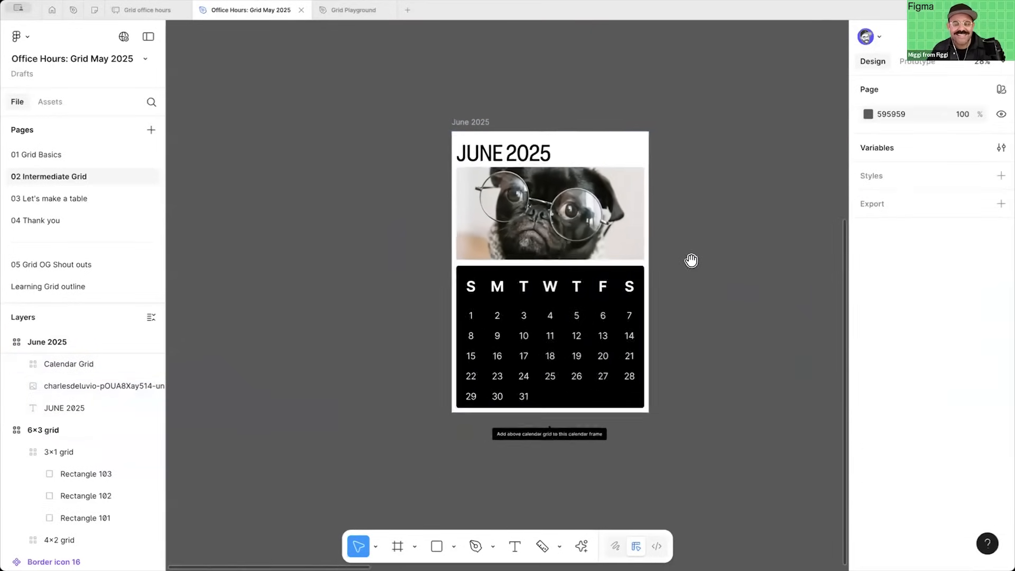
scroll(690, 261, "up", 2)
scroll(634, 241, "down", 2)
left_click_drag(739, 64, 304, 217)
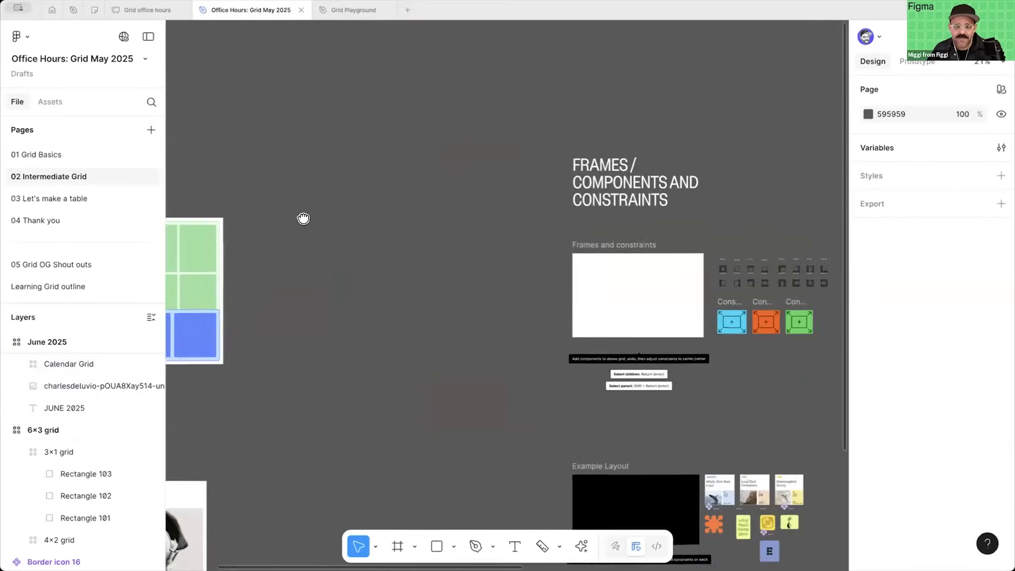
left_click_drag(570, 258, 344, 209)
scroll(354, 208, "up", 1)
scroll(369, 195, "up", 3)
left_click_drag(591, 91, 532, 141)
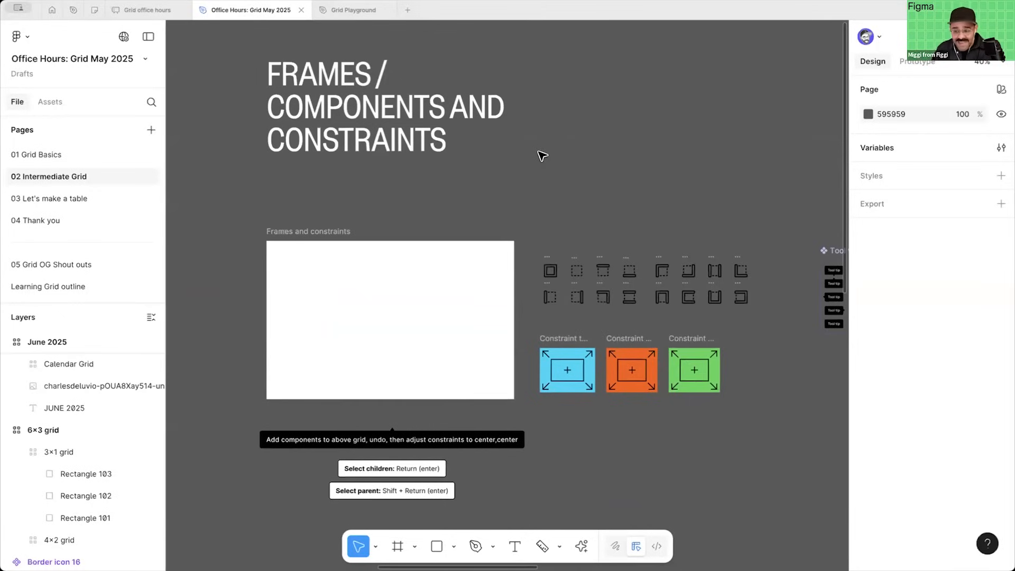
Step: Select the 16 border icon components beside the empty frame and examine them up close
mouse_move(530, 238)
left_mouse_down()
mouse_move(663, 307)
mouse_move(728, 303)
mouse_move(762, 319)
left_mouse_up()
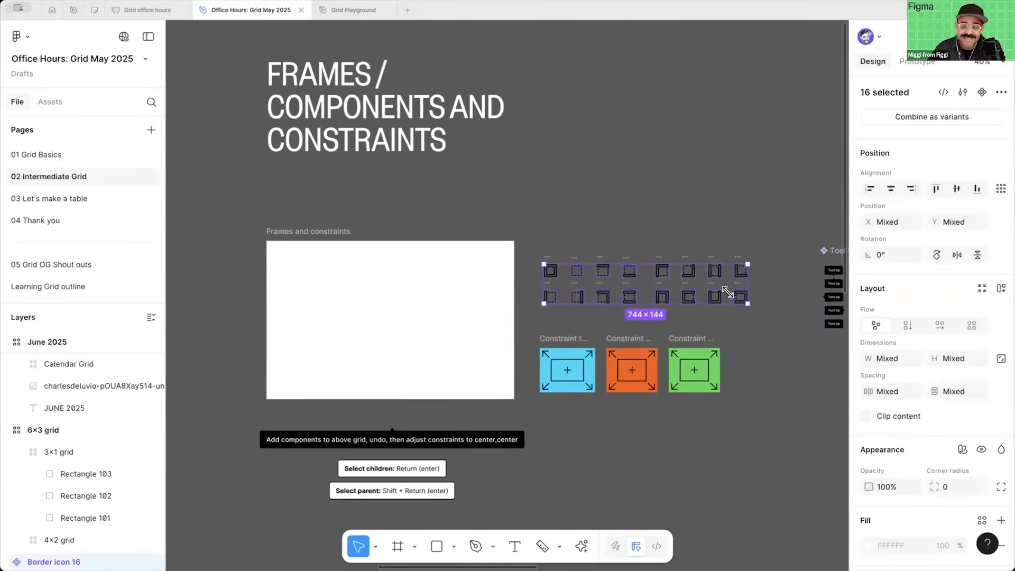
scroll(655, 313, "up", 1)
scroll(655, 313, "up", 5)
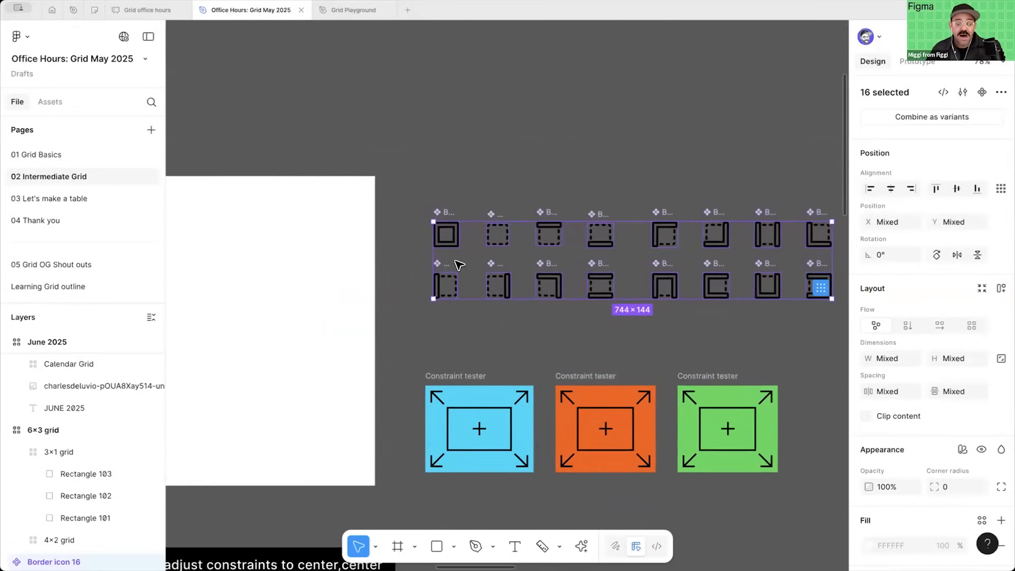
scroll(465, 276, "down", 3)
left_click_drag(480, 160, 538, 194)
scroll(525, 184, "down", 2)
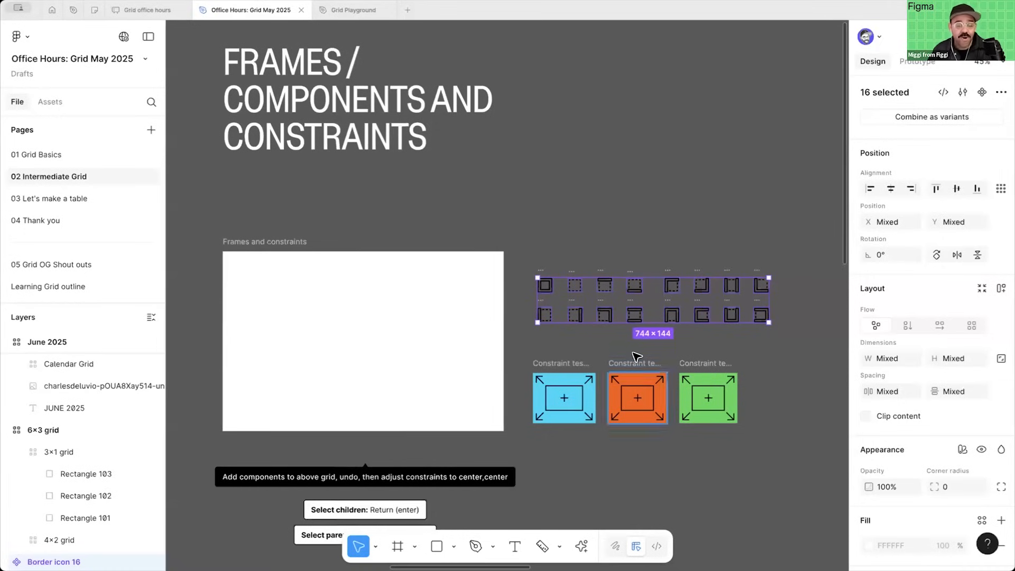
Step: Select the Primary layers inside all 16 border icons and set their horizontal and vertical constraints to Scale
left_click_drag(526, 256, 792, 358)
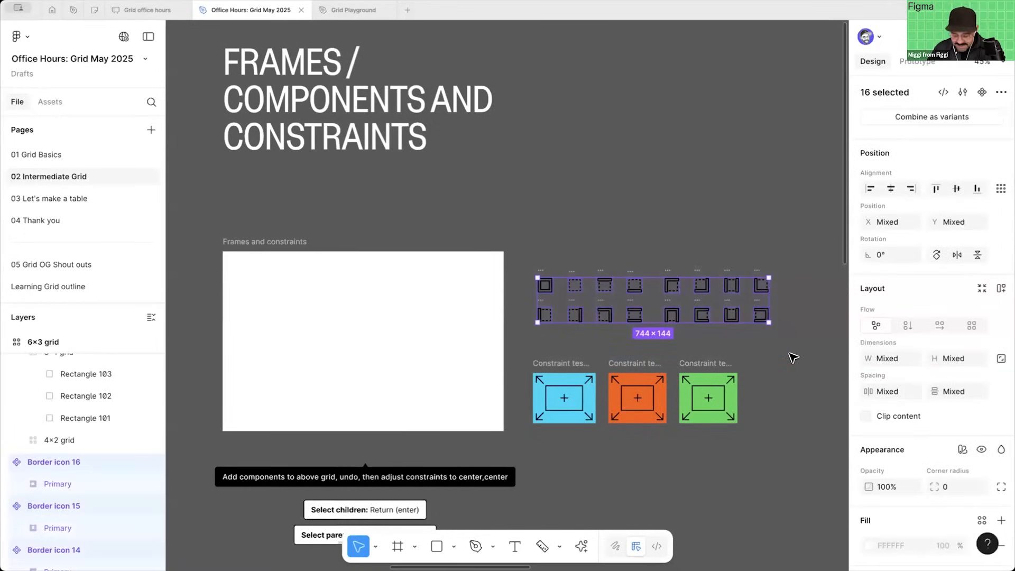
key("Return")
left_click(917, 228)
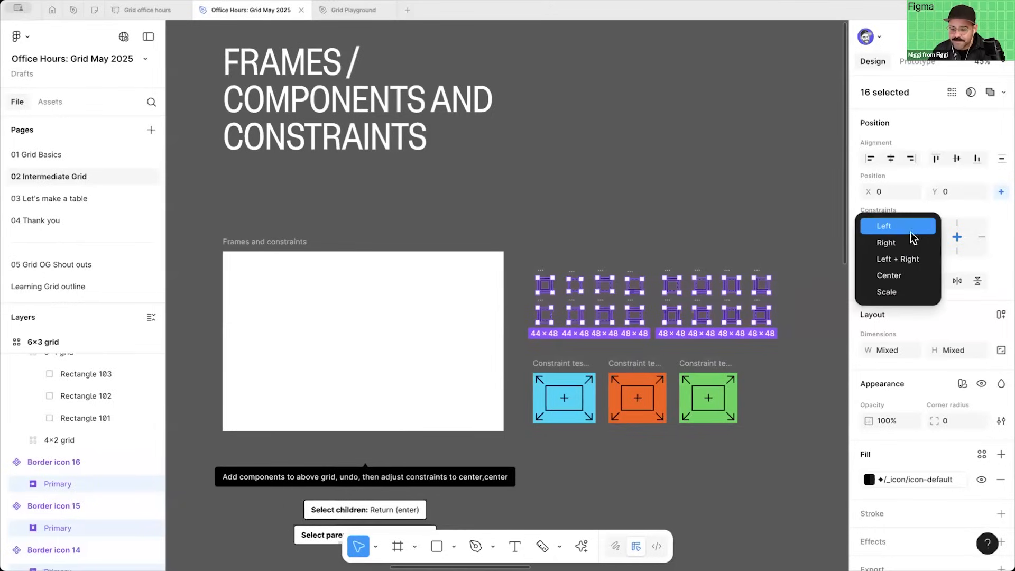
left_click(888, 292)
left_click(894, 248)
left_click(893, 313)
Step: Select all 16 border icon components and move them into the Frames and constraints grid frame
left_click(651, 203)
left_click_drag(521, 249, 795, 337)
left_click_drag(797, 243, 531, 335)
left_click_drag(555, 287, 269, 294)
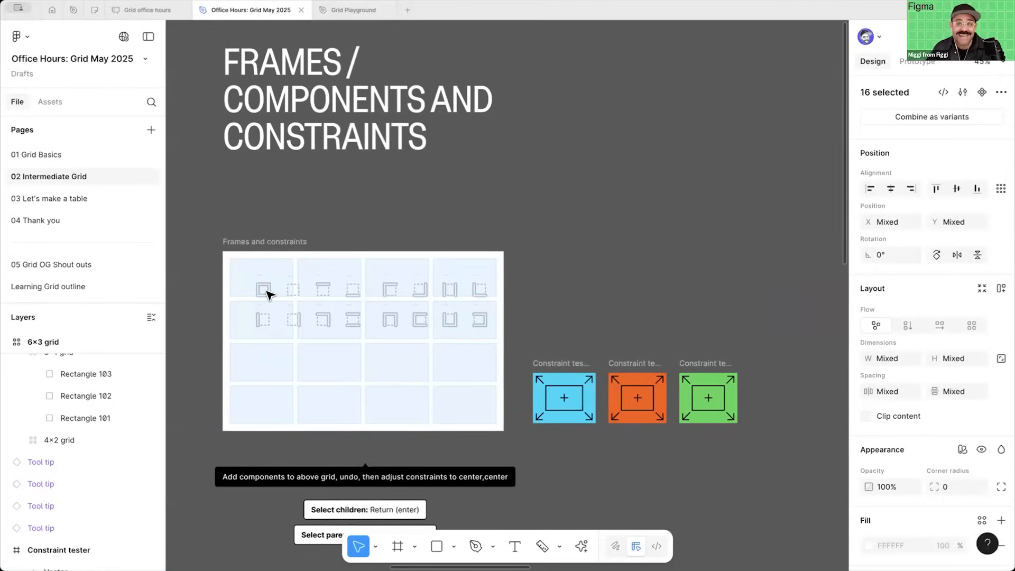
Step: Drop the 16 border icons with Scale constraints into the cells of the Frames and constraints grid, and undo the placement
mouse_move(266, 291)
left_mouse_down()
mouse_move(259, 286)
mouse_move(267, 286)
left_mouse_up()
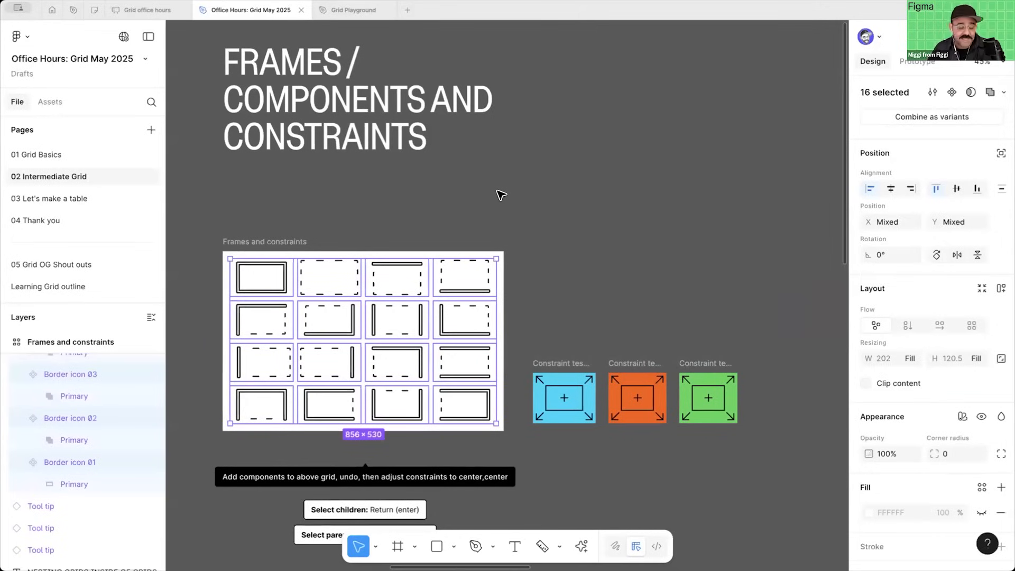
scroll(471, 174, "up", 3)
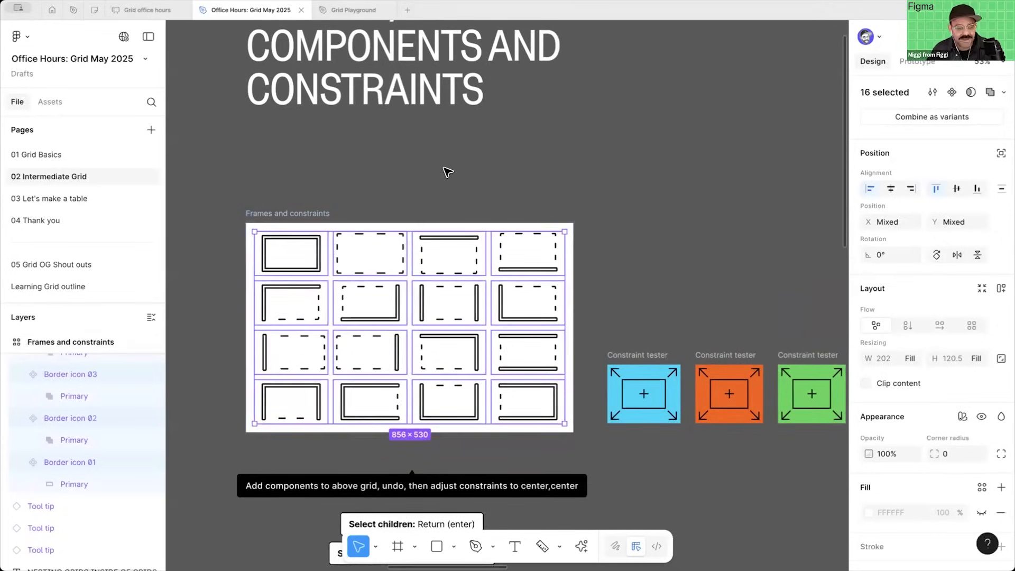
key("super+z")
left_click(598, 175)
left_click_drag(607, 158, 558, 125)
scroll(594, 145, "down", 1)
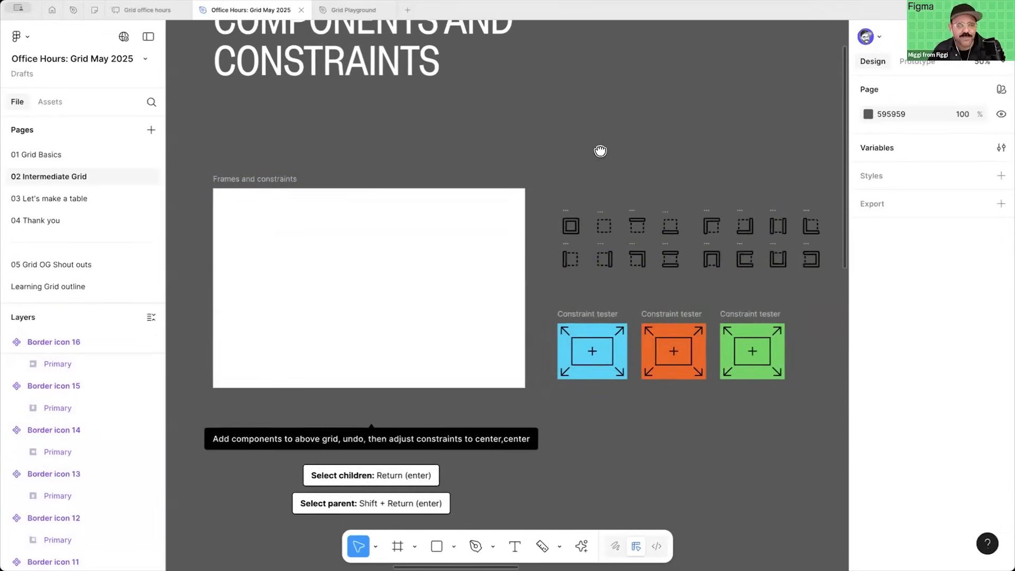
left_click_drag(600, 151, 582, 160)
Step: Reselect all 16 border icons, move them into the Frames and constraints grid once more, and undo the move
left_click_drag(533, 214, 808, 288)
left_click_drag(368, 236, 242, 236)
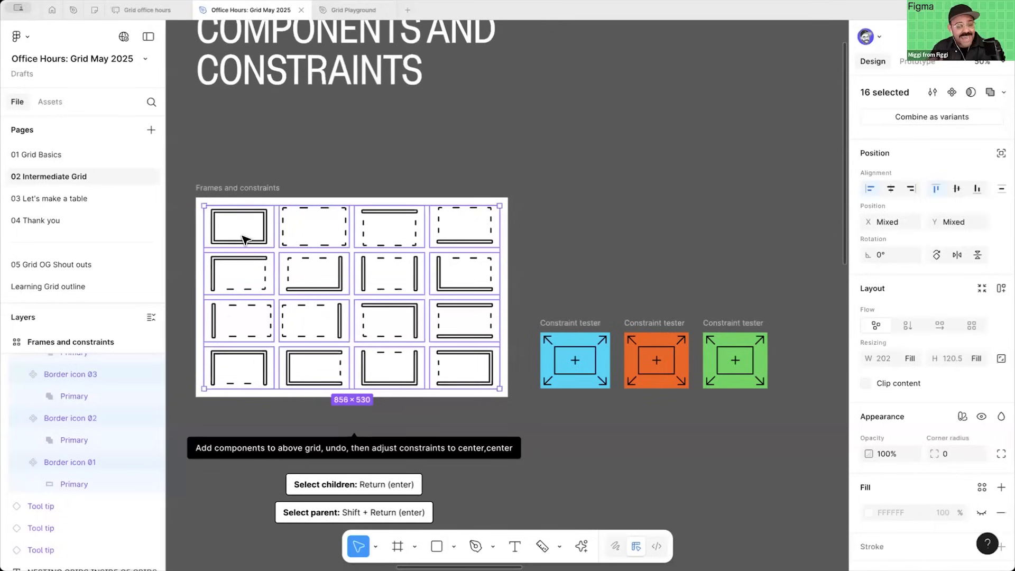
key("ctrl+z")
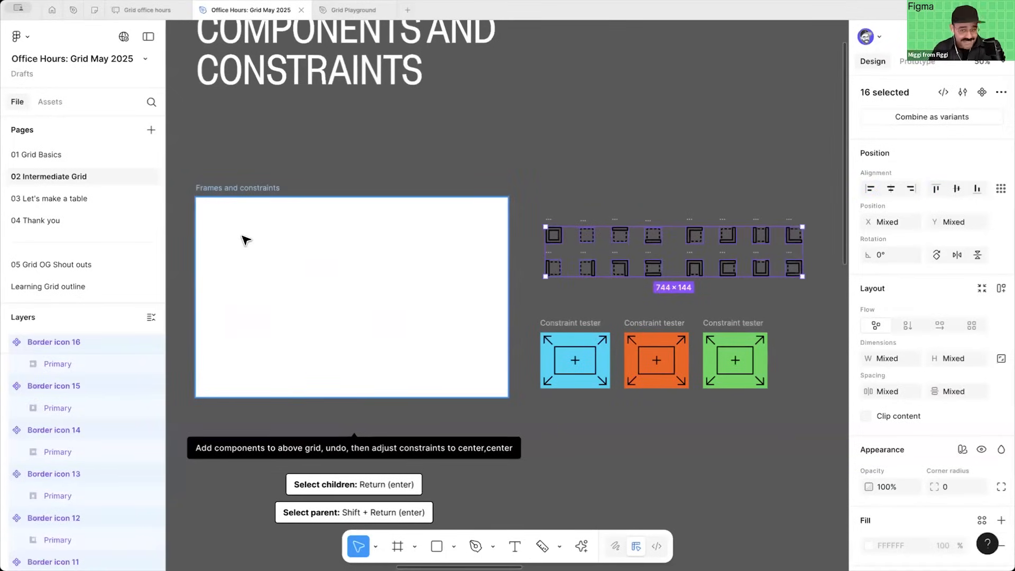
Step: Select the Primary layers inside all 16 border icons and set their horizontal and vertical constraints to Center
left_click_drag(523, 185, 805, 304)
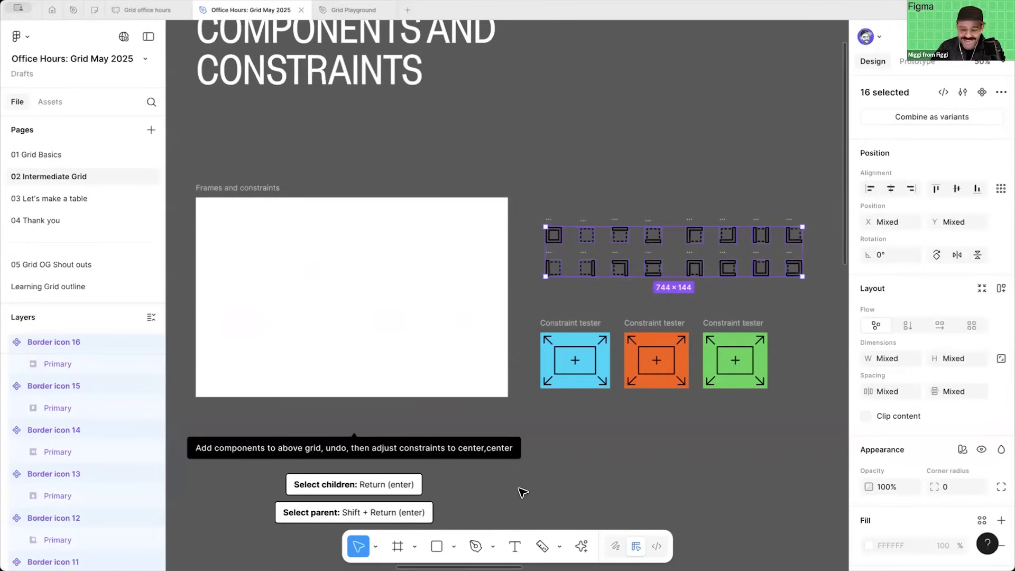
key("Return")
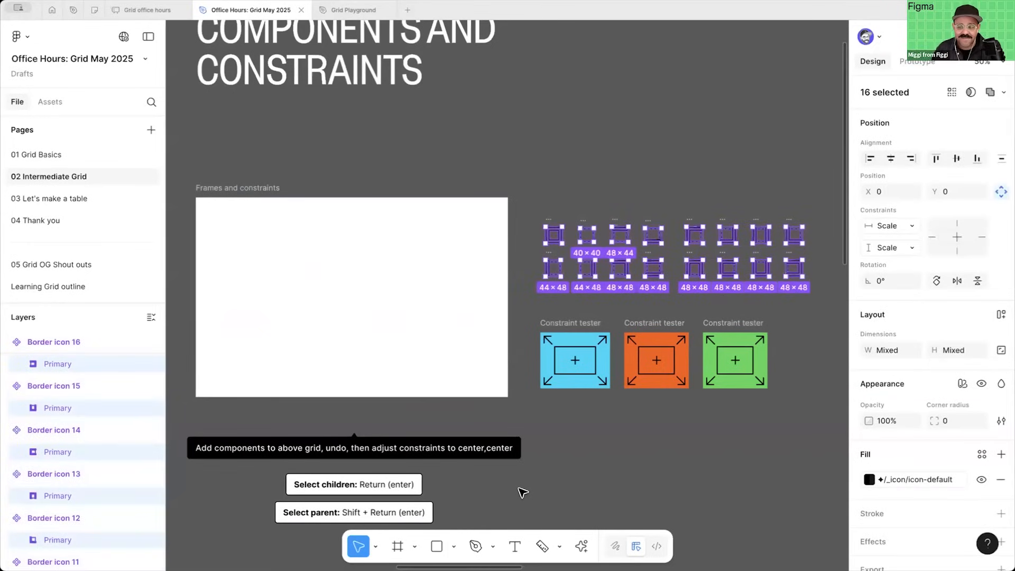
left_click(999, 192)
left_click(997, 192)
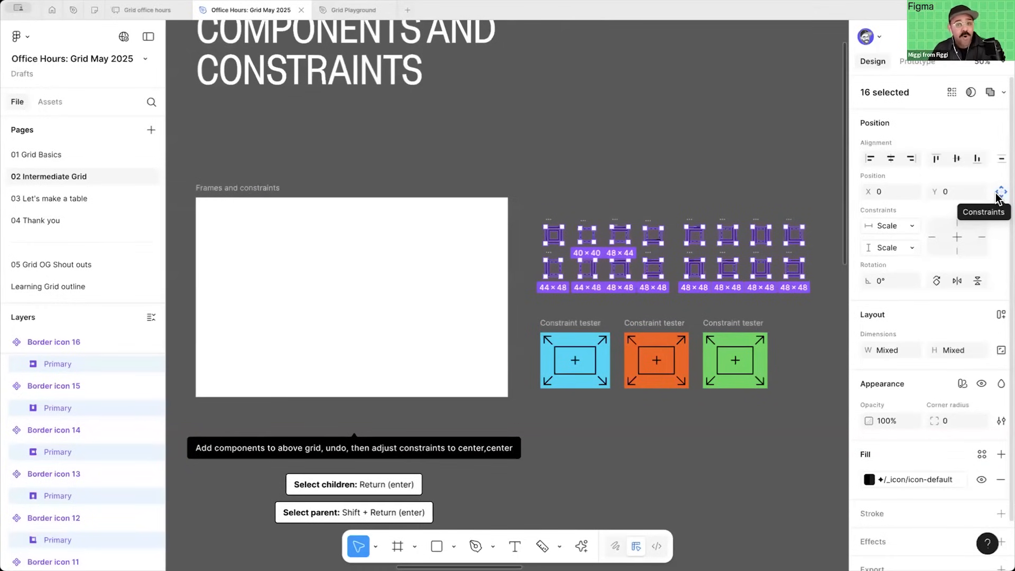
left_click(907, 228)
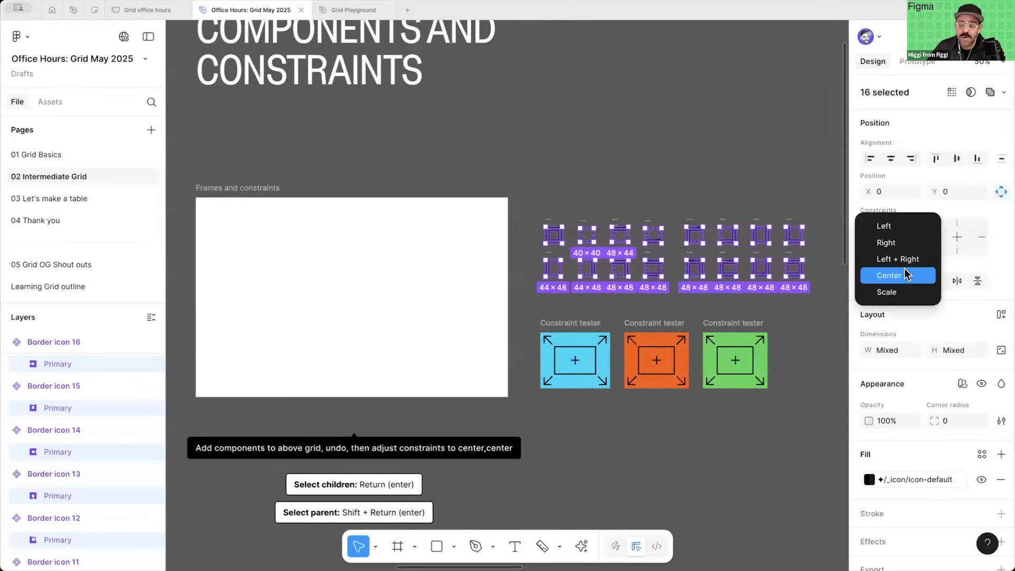
left_click(907, 274)
left_click(909, 248)
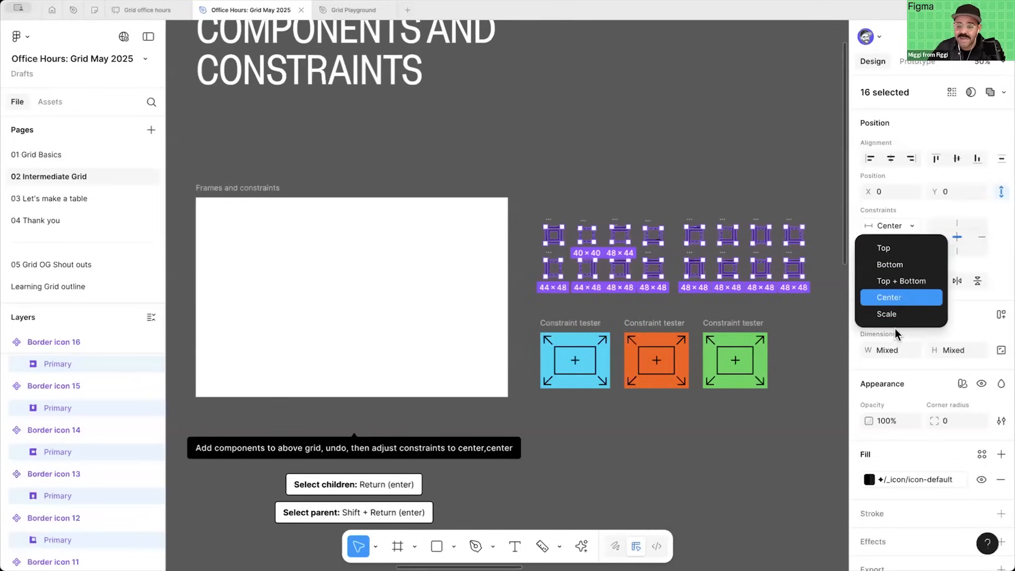
left_click(903, 296)
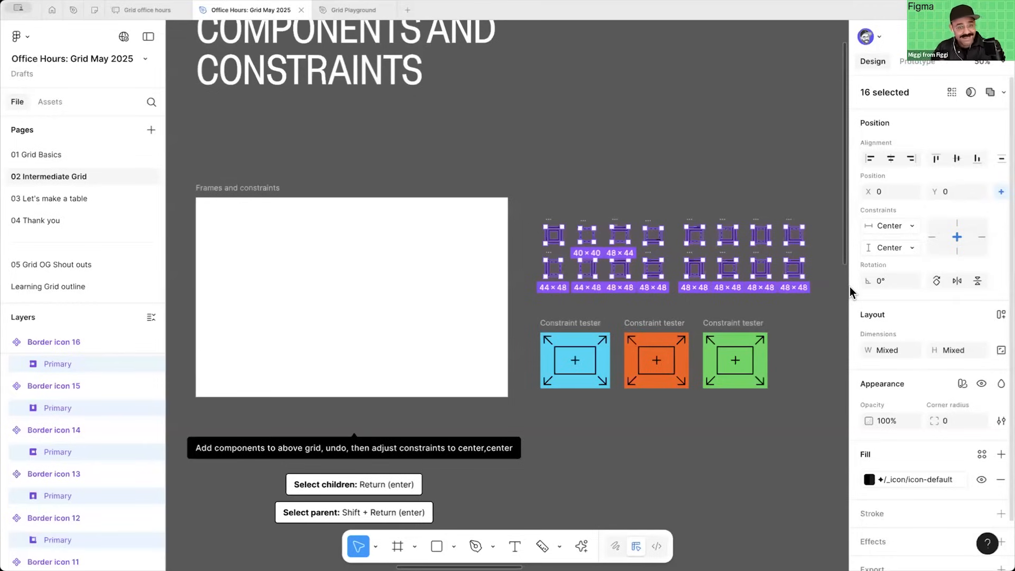
left_click(775, 185)
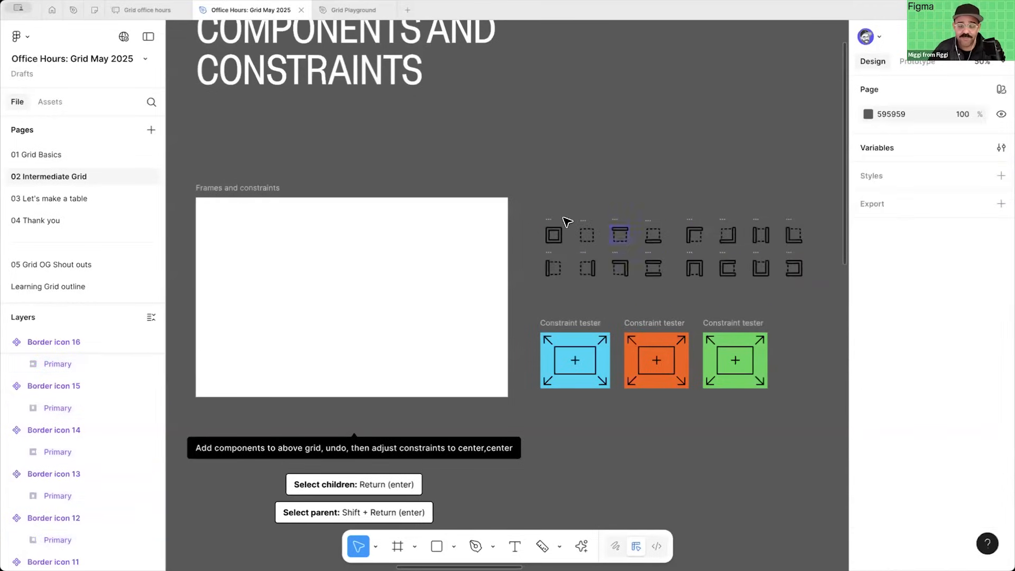
Step: Move the 16 border icons with Center constraints into the cells of the Frames and constraints grid
left_click_drag(531, 196, 801, 289)
left_click_drag(584, 236, 254, 242)
left_click_drag(433, 449, 437, 447)
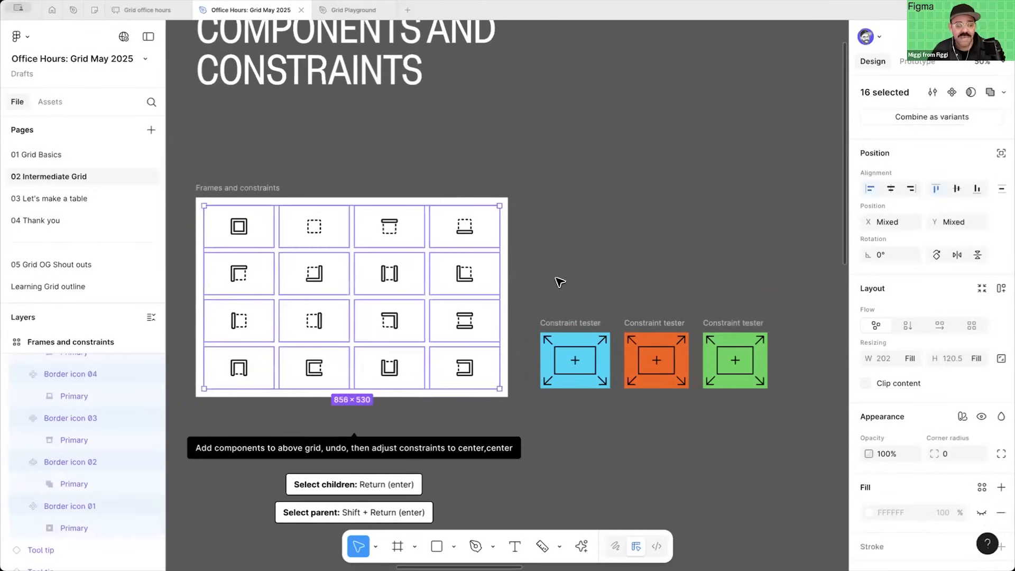
left_click(576, 244)
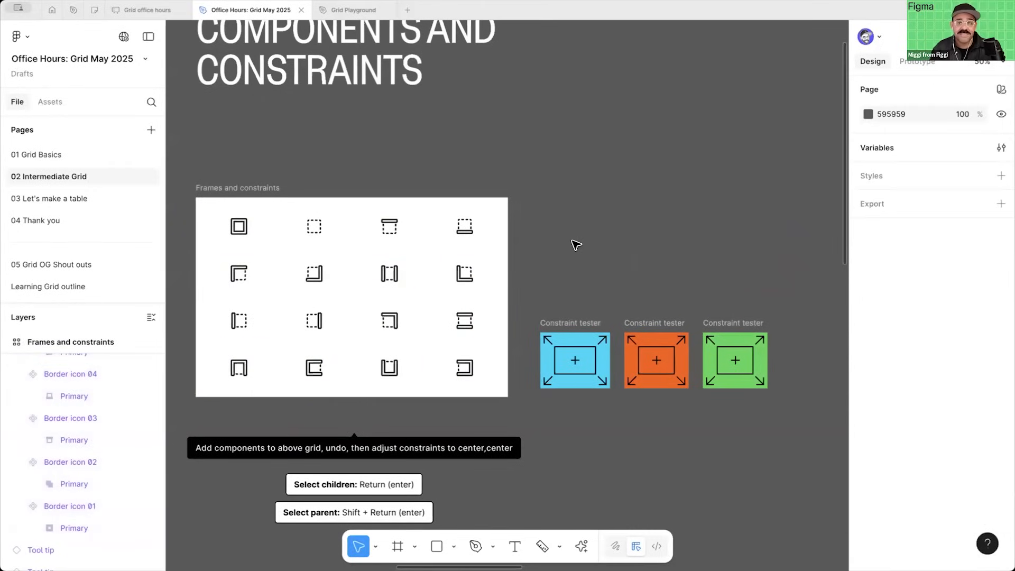
Step: Select individual border icons across the grid one after another to examine how each sits in its cell
left_click(482, 233)
left_click(483, 277)
left_click(473, 322)
left_click(468, 370)
left_click(394, 370)
left_click(332, 362)
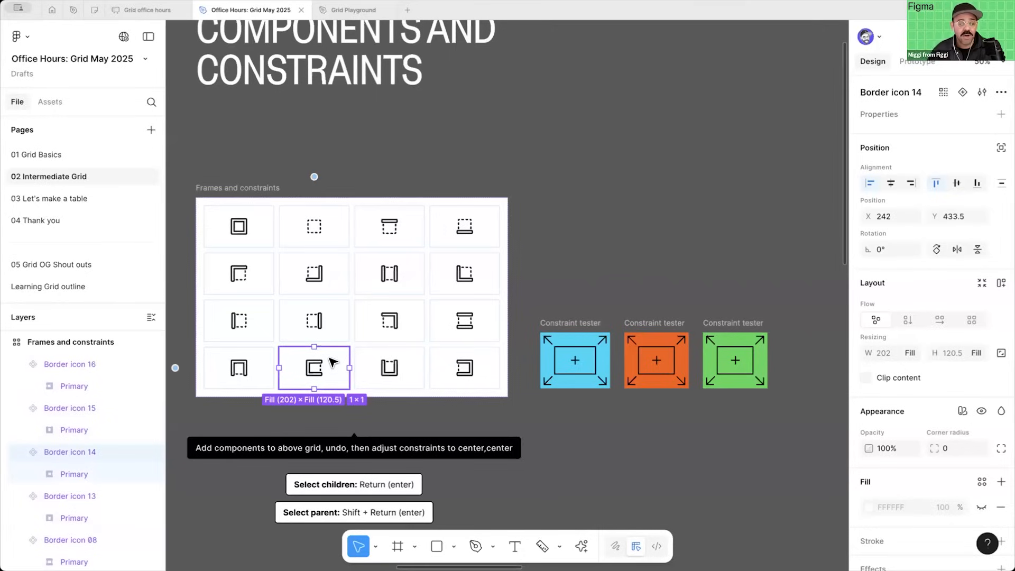
key("Tab")
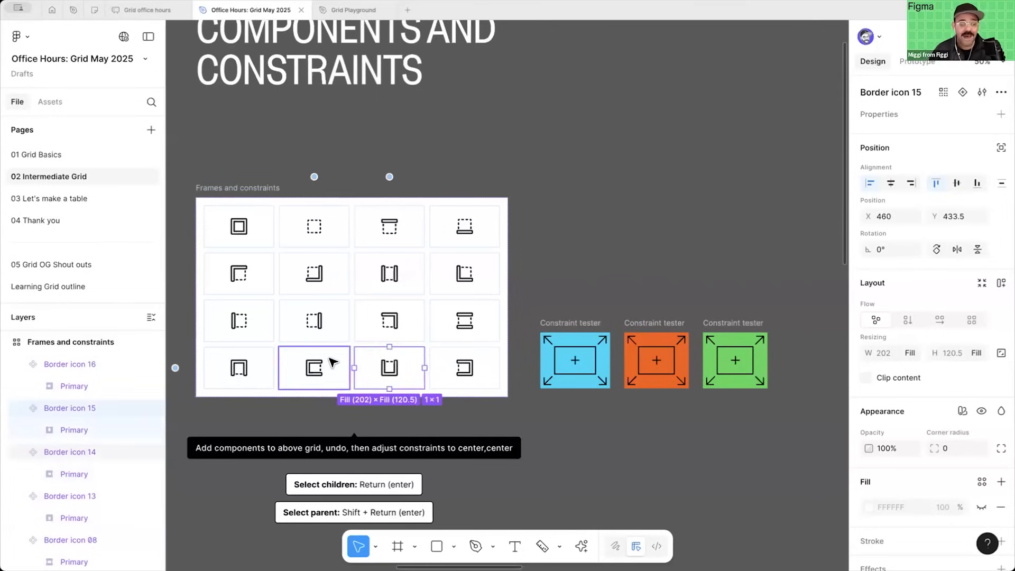
key("Tab")
key("Up")
key("Up")
key("Up")
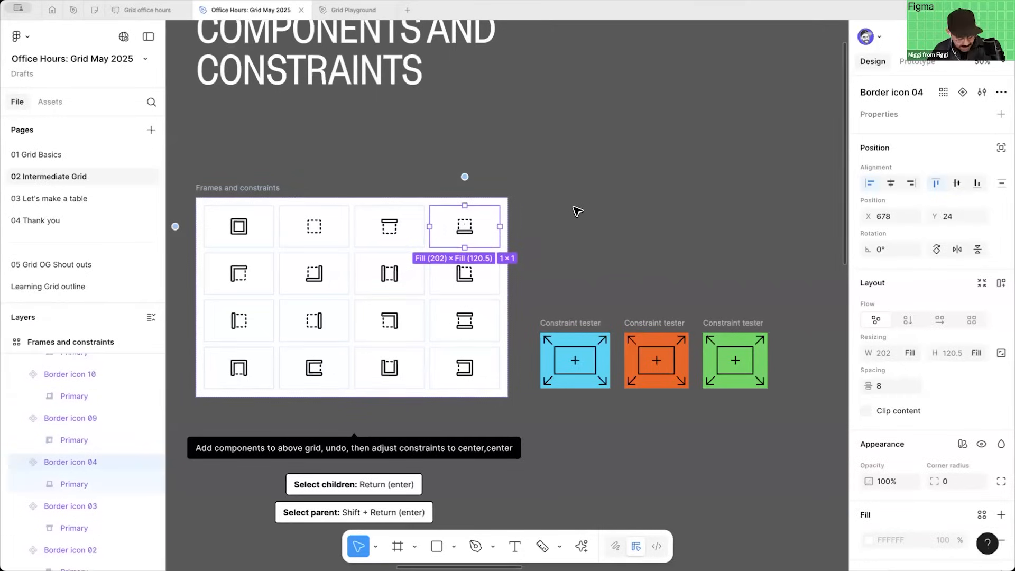
Step: Undo the placement of the 16 border icons in the Frames and constraints grid
key("super+z")
key("super+z")
key("super+z")
key("super+z")
key("space")
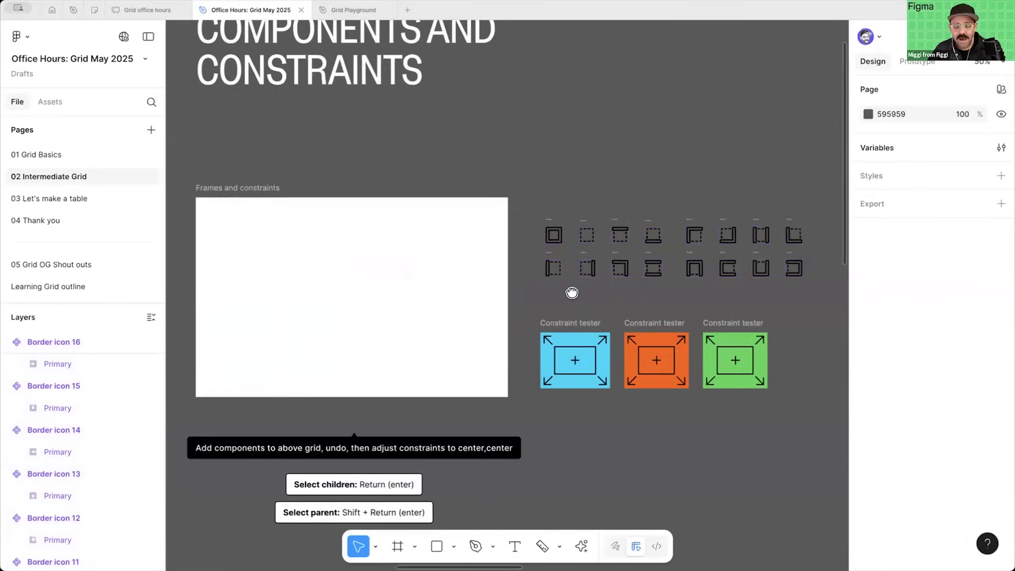
scroll(571, 292, "down", 3)
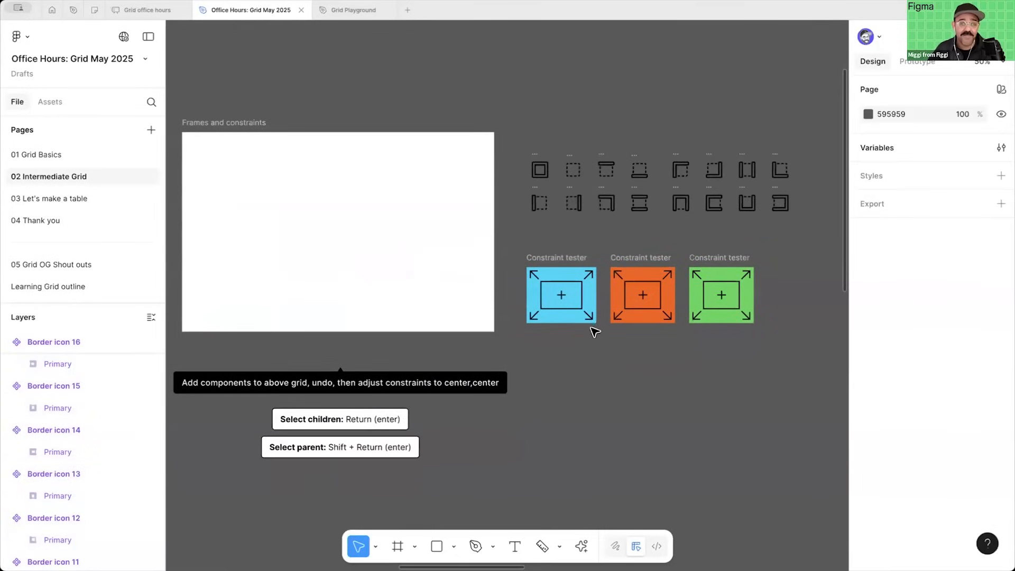
scroll(597, 330, "up", 2)
scroll(600, 331, "down", 2)
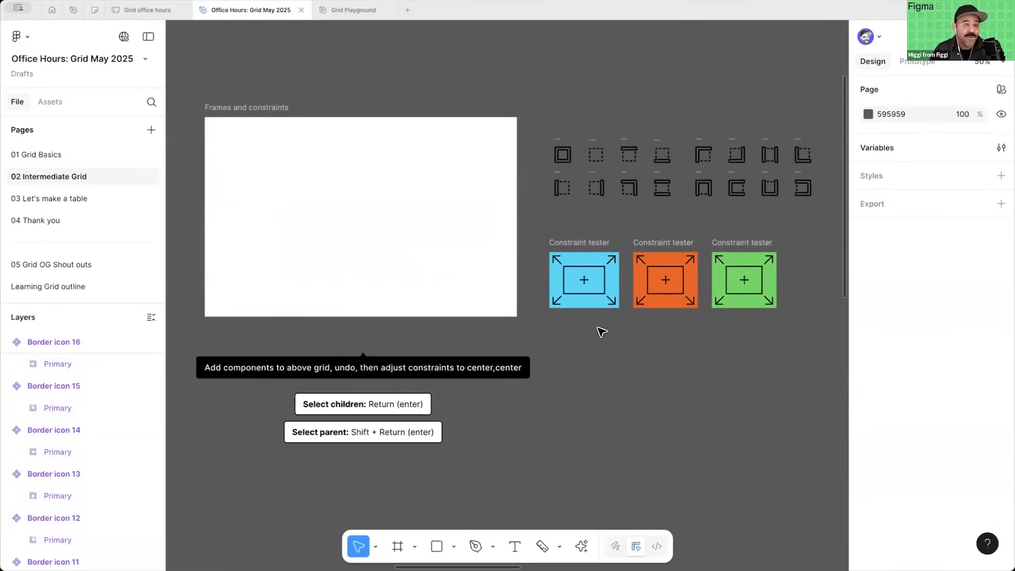
Step: Examine the constraints of the upper arrows, the center plus and the inner rectangle in the blue Constraint tester
left_click(599, 252)
scroll(582, 288, "up", 5)
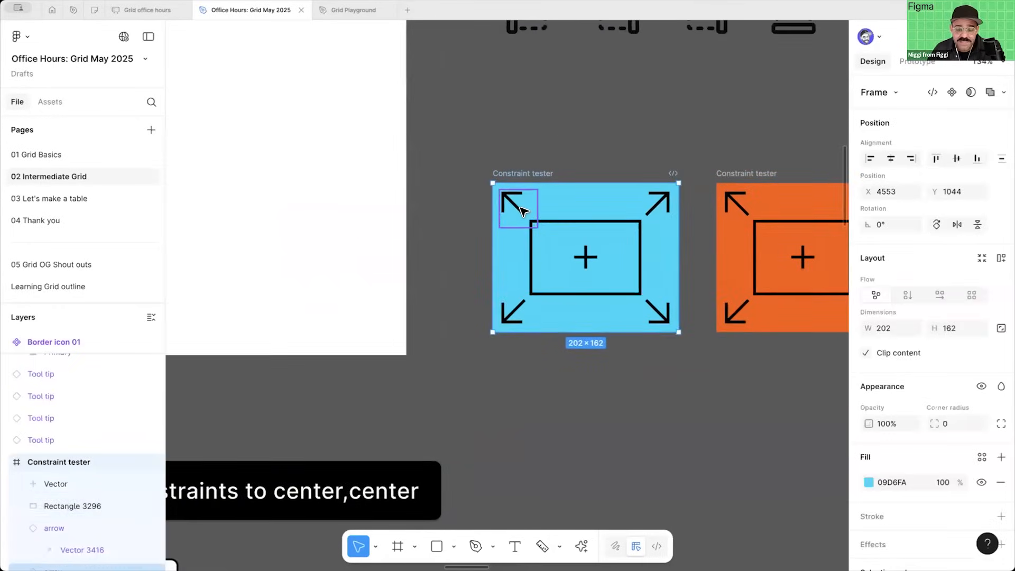
left_click(521, 211)
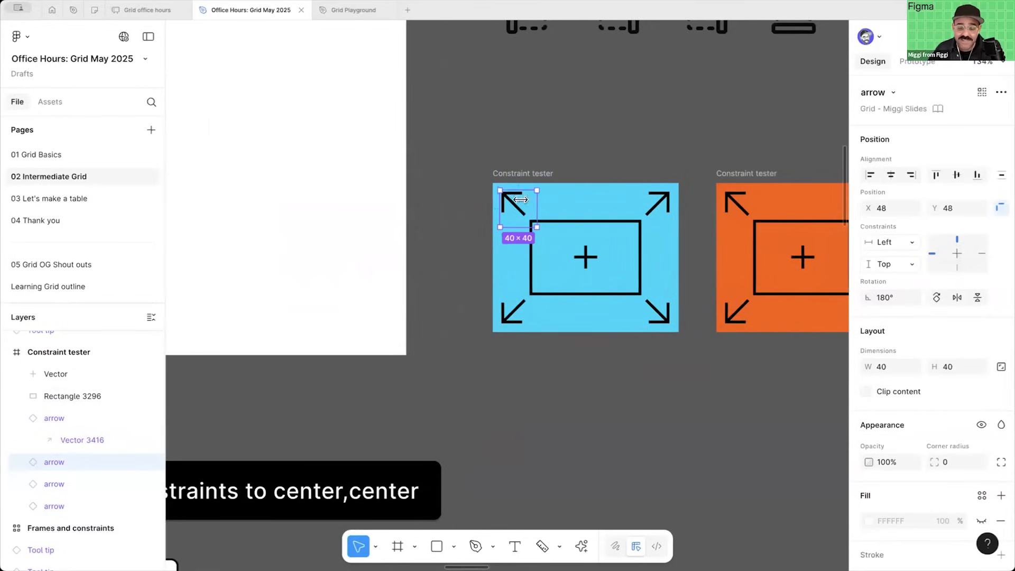
left_click(655, 205)
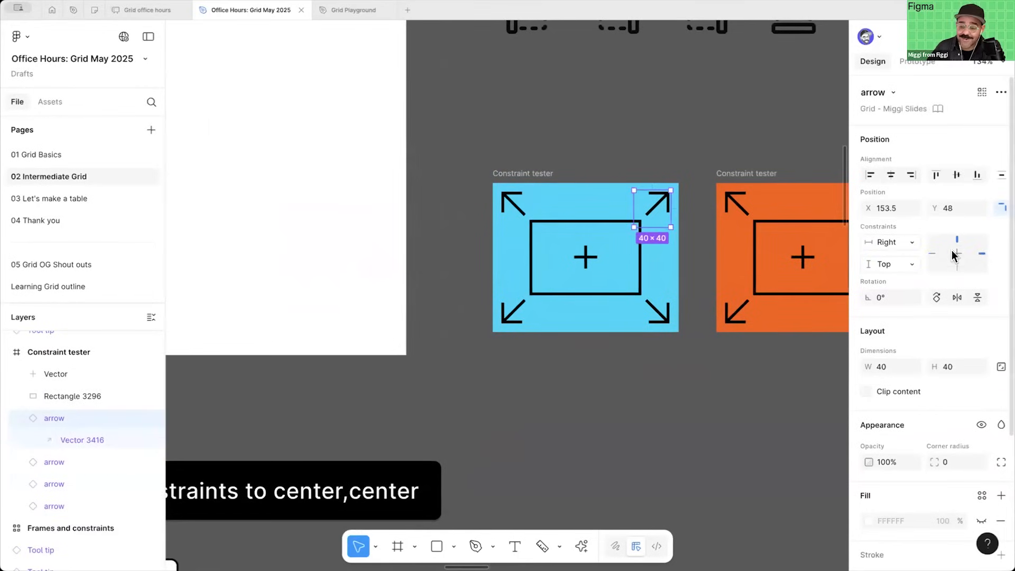
left_click(585, 258)
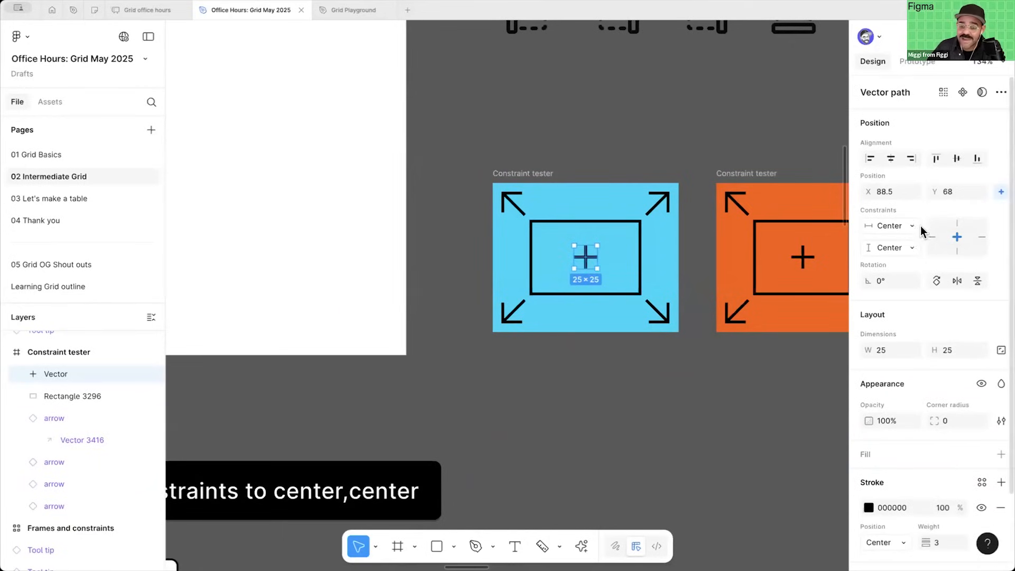
left_click(639, 281)
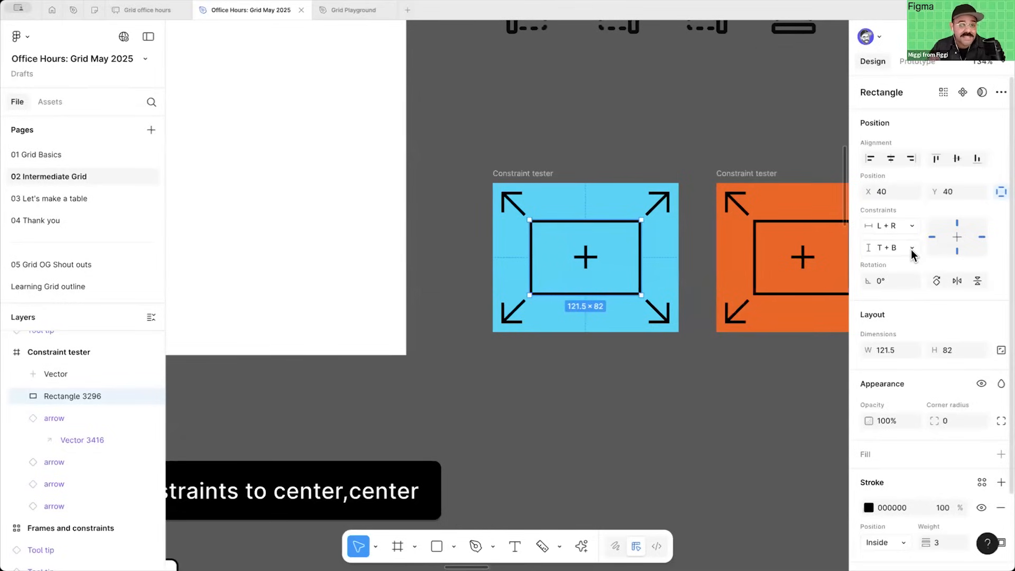
left_click(617, 110)
Step: Place the blue Constraint tester in the grid's second row and extend it over two columns and three rows
scroll(617, 110, "down", 3)
scroll(582, 113, "down", 3)
left_click_drag(565, 118, 646, 214)
scroll(612, 192, "down", 3)
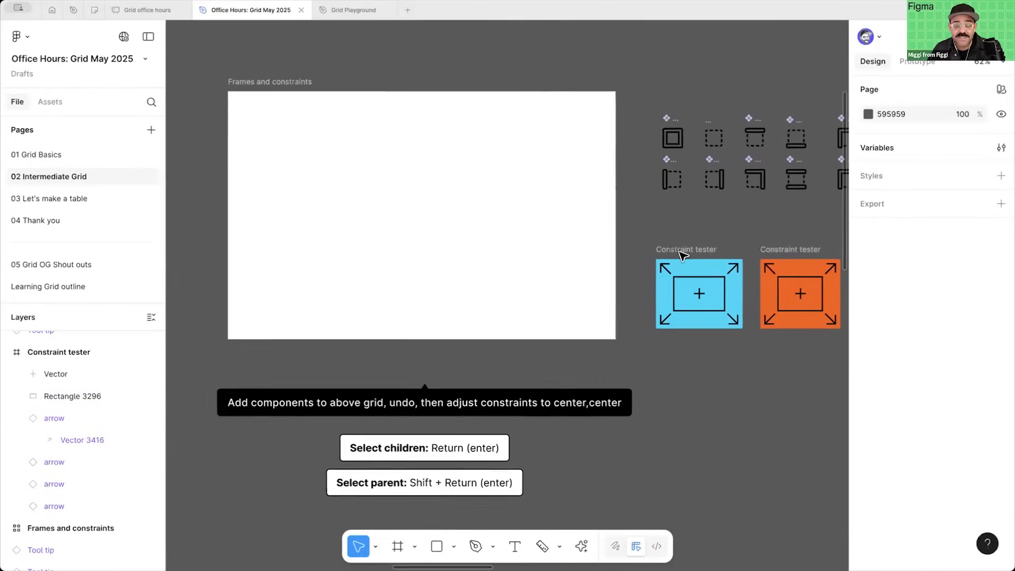
left_click_drag(667, 252, 417, 186)
left_click_drag(328, 212, 319, 328)
Step: Place the orange Constraint tester overlapping the blue one in the grid and size it to about 352 × 323 with a 1 × 2 span
left_click_drag(774, 249, 360, 185)
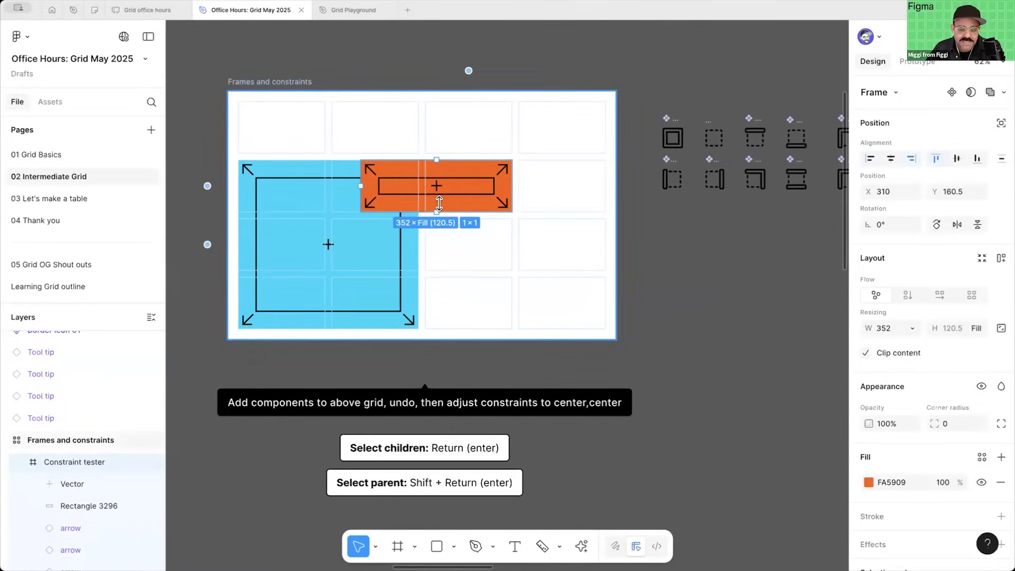
left_click_drag(428, 225, 428, 272)
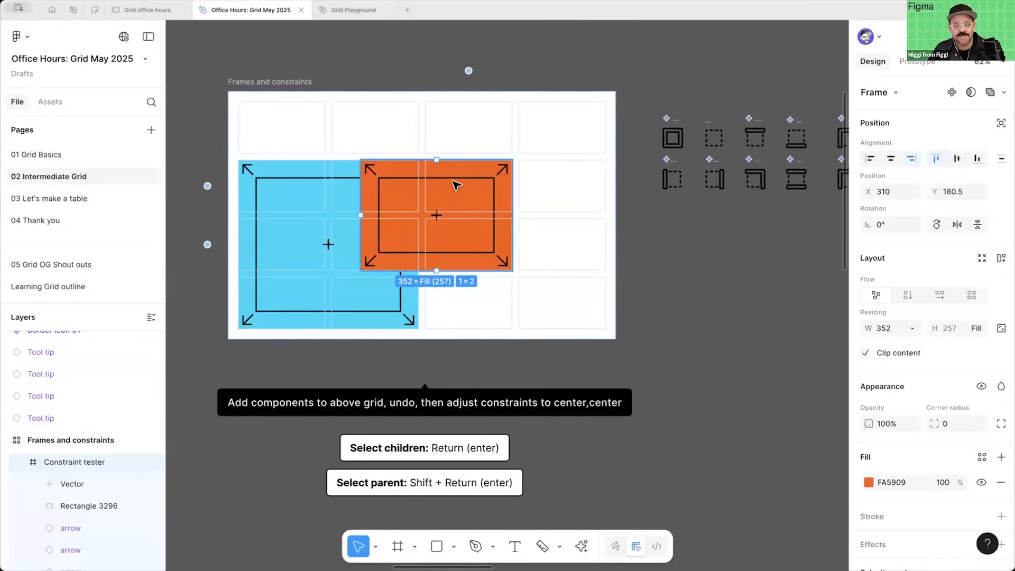
left_click_drag(427, 151, 428, 130)
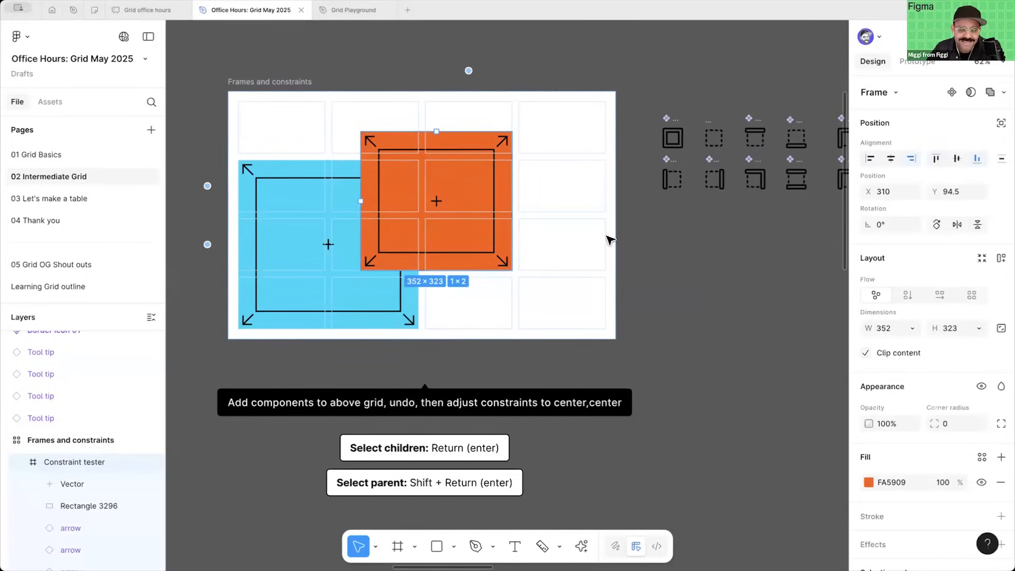
Step: Place the green Constraint tester in the grid's last cell and enlarge it to about 292 × 215
left_click(684, 246)
scroll(684, 246, "down", 1)
left_click_drag(684, 246, 602, 269)
left_click_drag(787, 262, 432, 309)
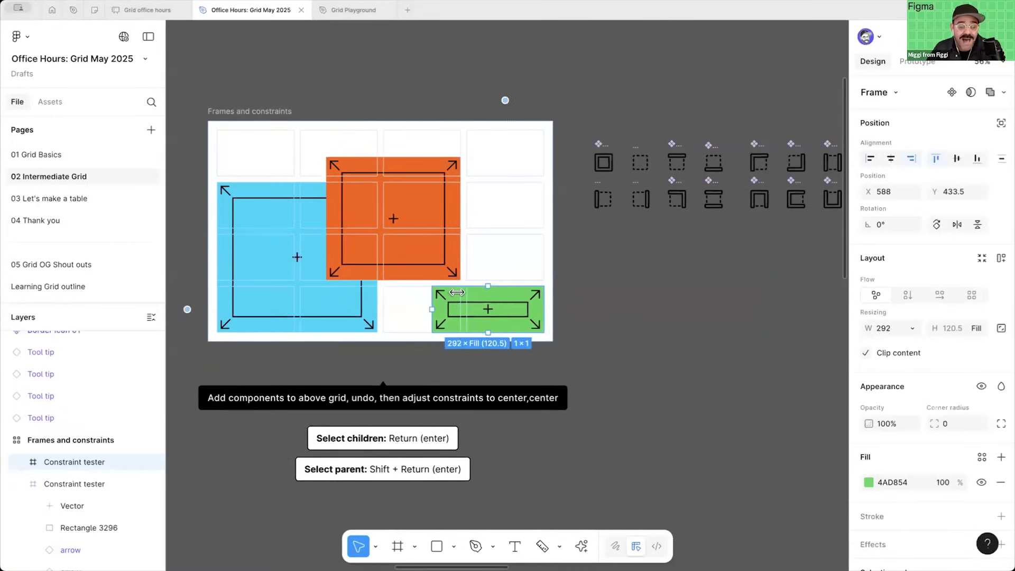
left_click_drag(481, 277, 481, 250)
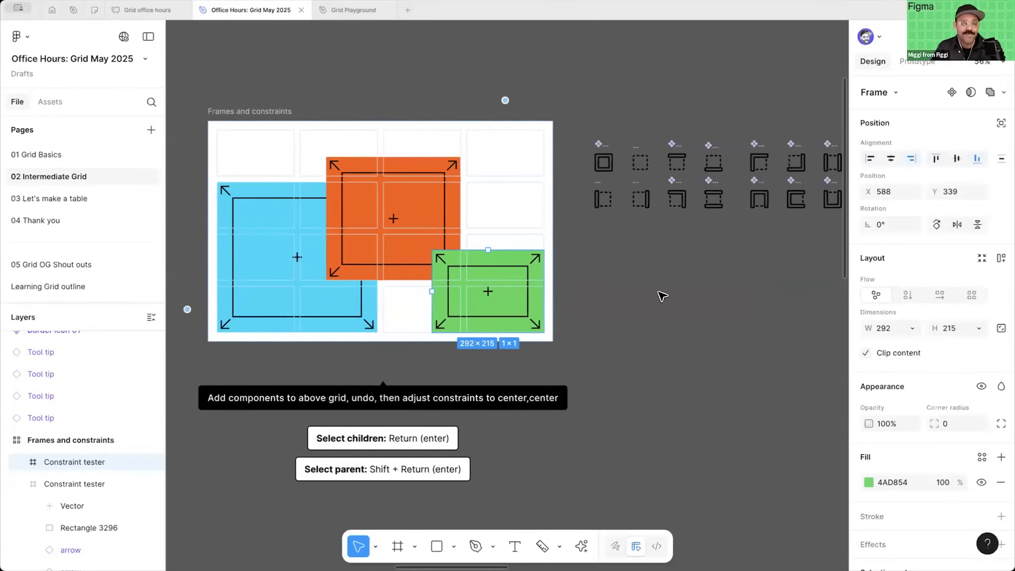
Step: Resize the width of the Frames and constraints frame, leaving it slightly narrower, to test how the constraint testers respond
left_click(260, 113)
mouse_move(552, 278)
left_mouse_down()
mouse_move(466, 286)
mouse_move(596, 290)
mouse_move(537, 287)
mouse_move(551, 287)
left_mouse_up()
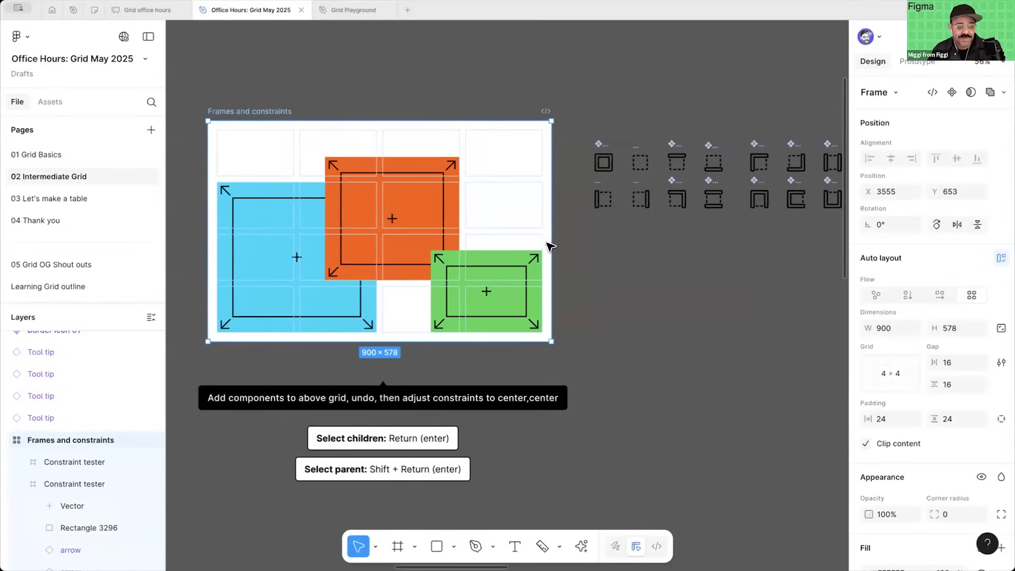
mouse_move(546, 286)
left_mouse_down()
mouse_move(528, 286)
mouse_move(592, 286)
mouse_move(533, 285)
mouse_move(547, 286)
left_mouse_up()
left_click(633, 278)
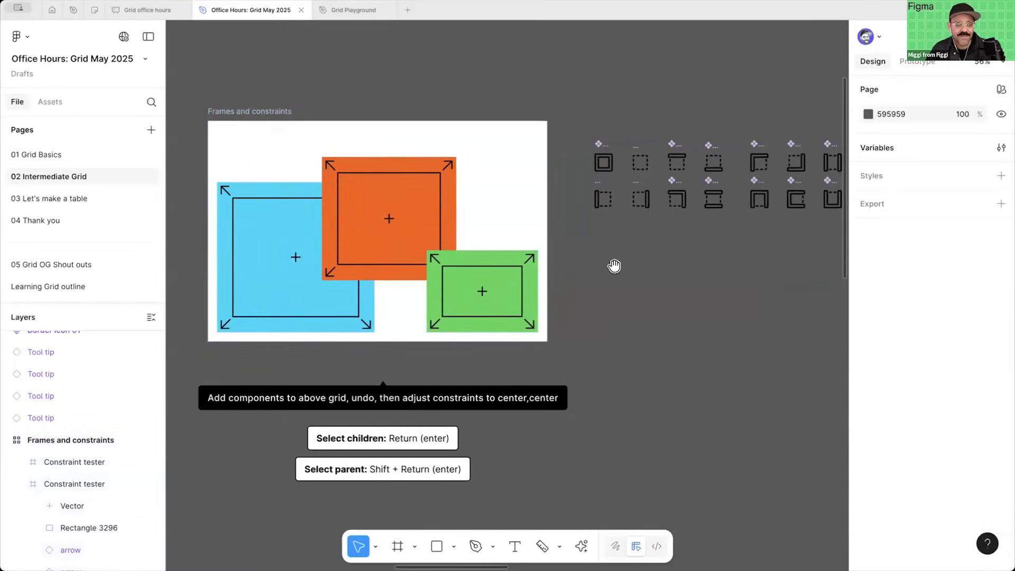
Step: Place the poster, Shape and Whale Alert West Coast card in the Example Layout grid, with the card spanning 3 × 2 cells
scroll(622, 277, "down", 2)
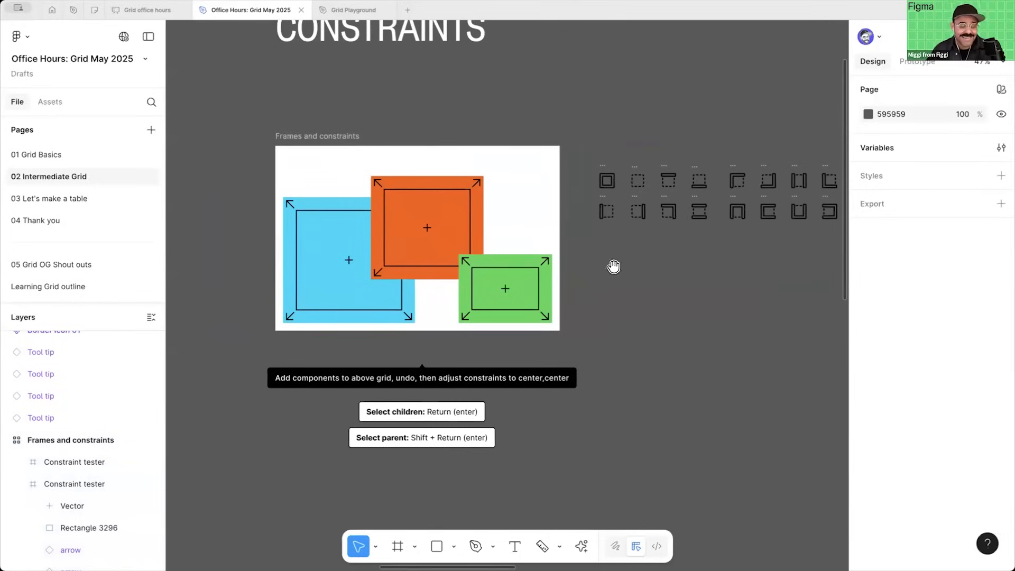
scroll(613, 376, "down", 2)
scroll(600, 362, "down", 6)
scroll(435, 284, "up", 5)
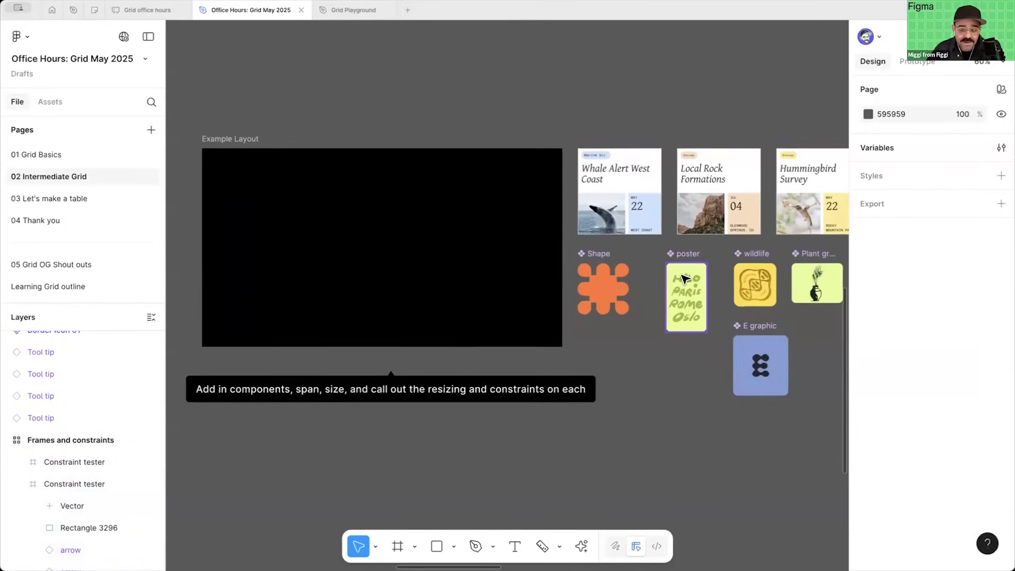
left_click_drag(685, 280, 463, 334)
left_click(608, 358)
left_click_drag(608, 290, 429, 236)
left_click_drag(648, 183, 310, 239)
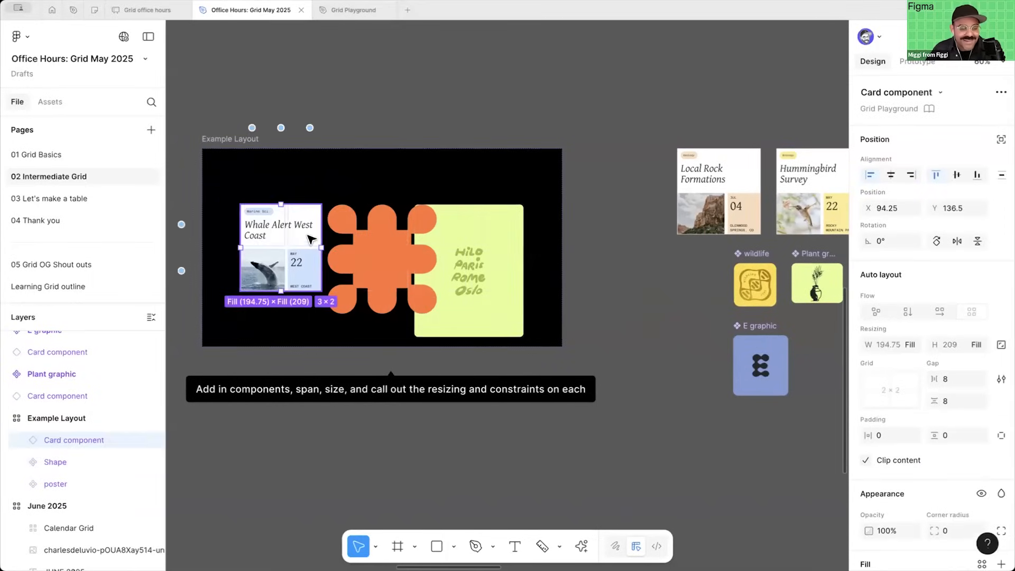
Step: Resize the Whale Alert West Coast card in the Example Layout grid to span four columns and three rows
left_click_drag(241, 247, 201, 242)
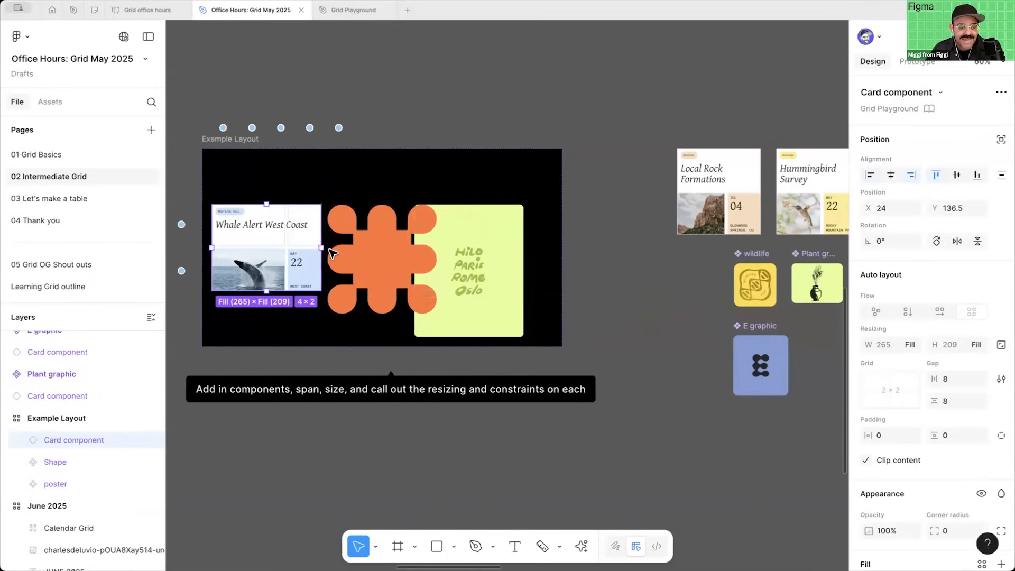
left_click_drag(321, 247, 342, 247)
left_click_drag(277, 291, 278, 337)
left_click_drag(313, 265, 321, 266)
left_click(659, 299)
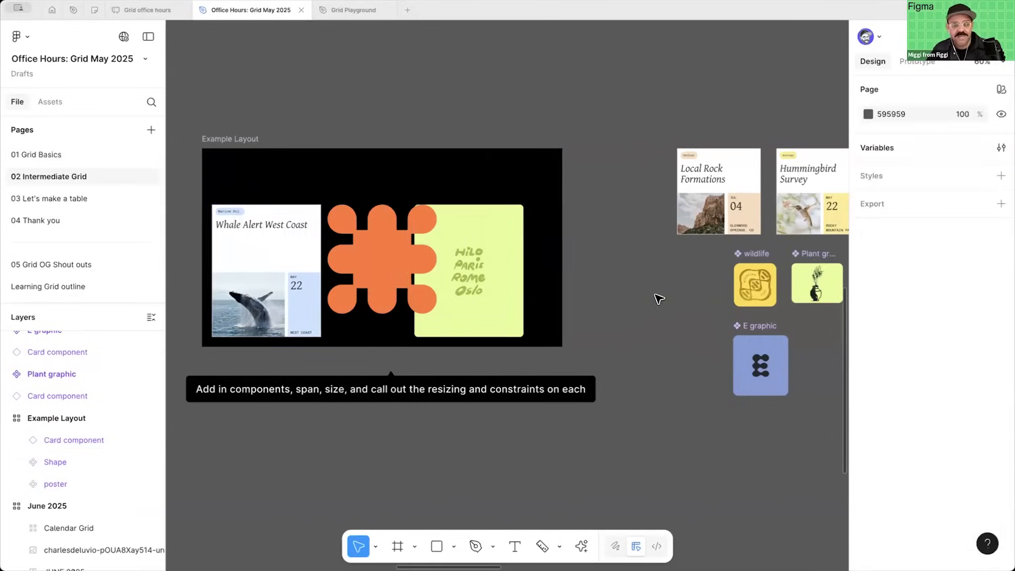
Step: Examine the Absolute Position / Ignore Auto Layout section with its app components, notification badge and Device frame
scroll(655, 296, "down", 5)
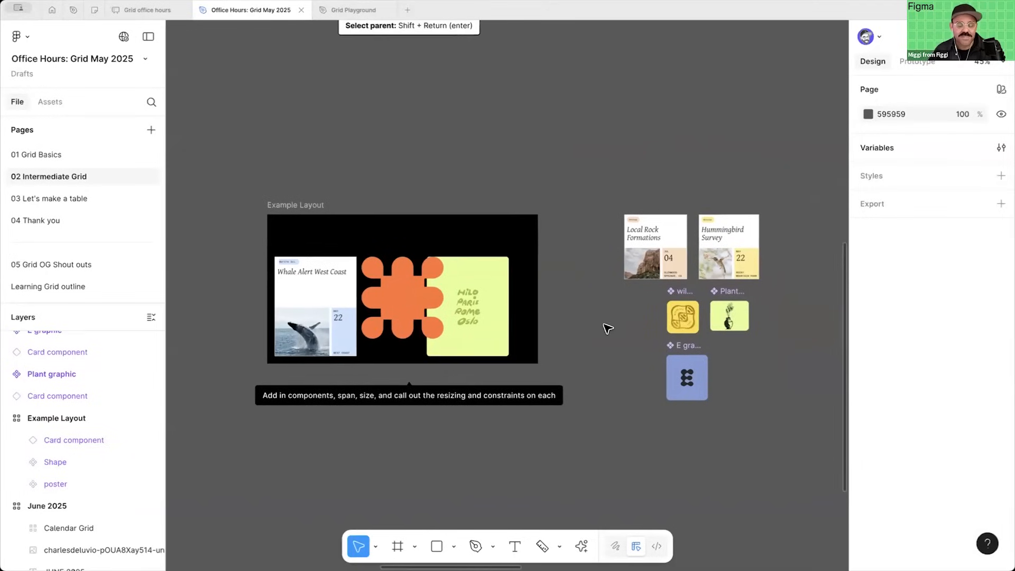
scroll(611, 324, "down", 6)
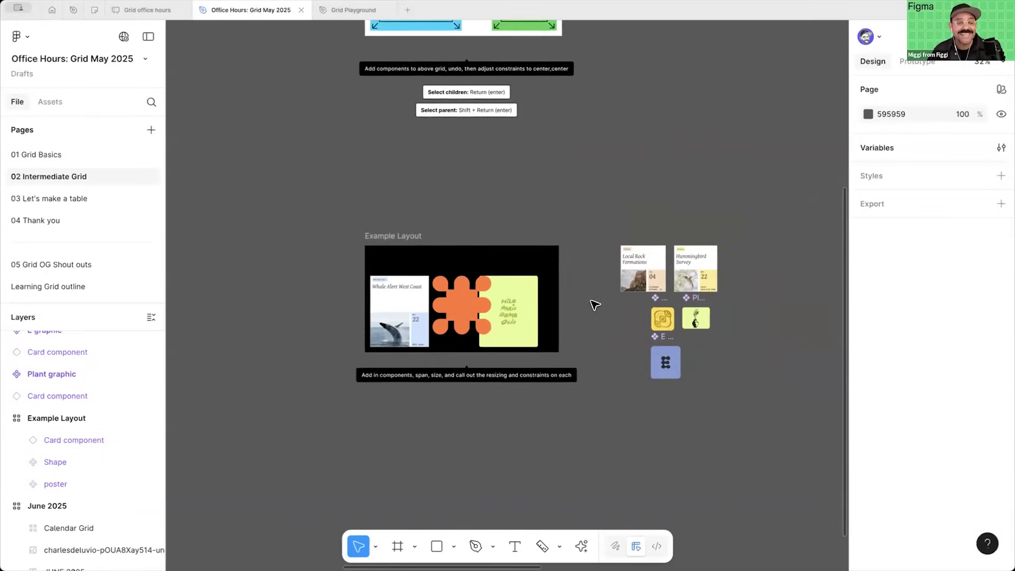
scroll(593, 265, "up", 4)
scroll(557, 253, "right", 10)
scroll(558, 253, "up", 3)
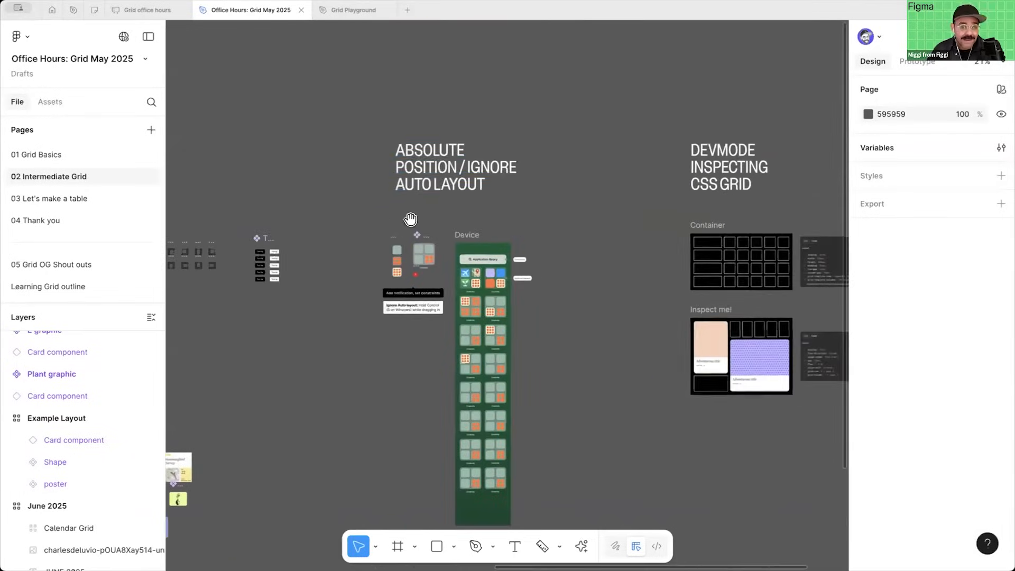
scroll(415, 205, "up", 6)
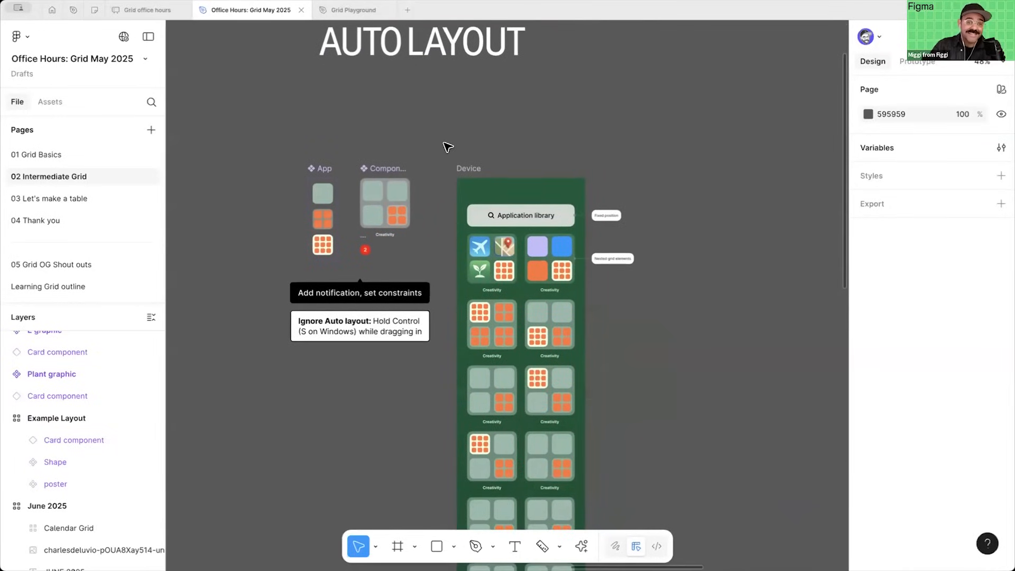
scroll(434, 109, "up", 4)
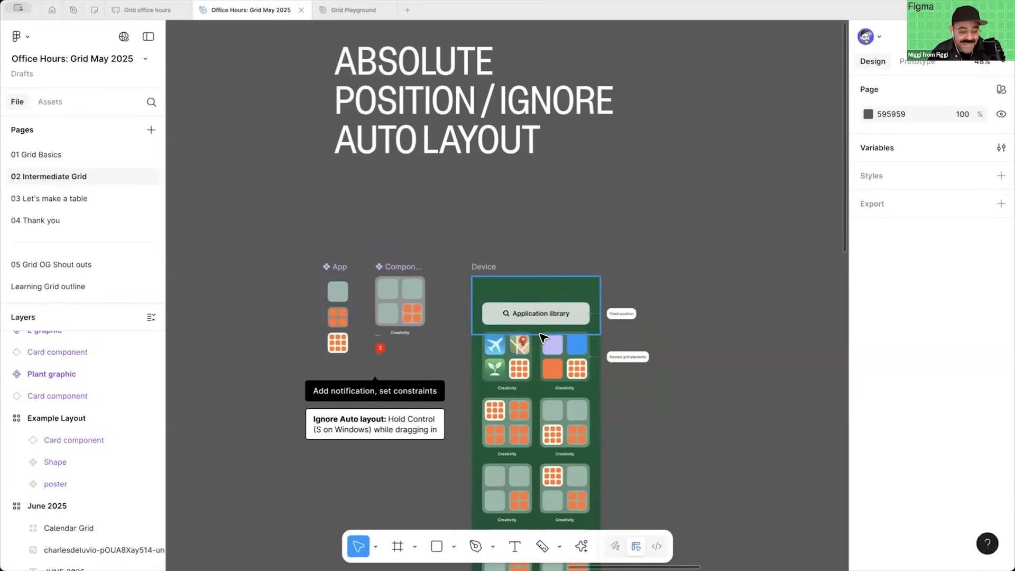
scroll(402, 317, "down", 2)
scroll(346, 267, "up", 2)
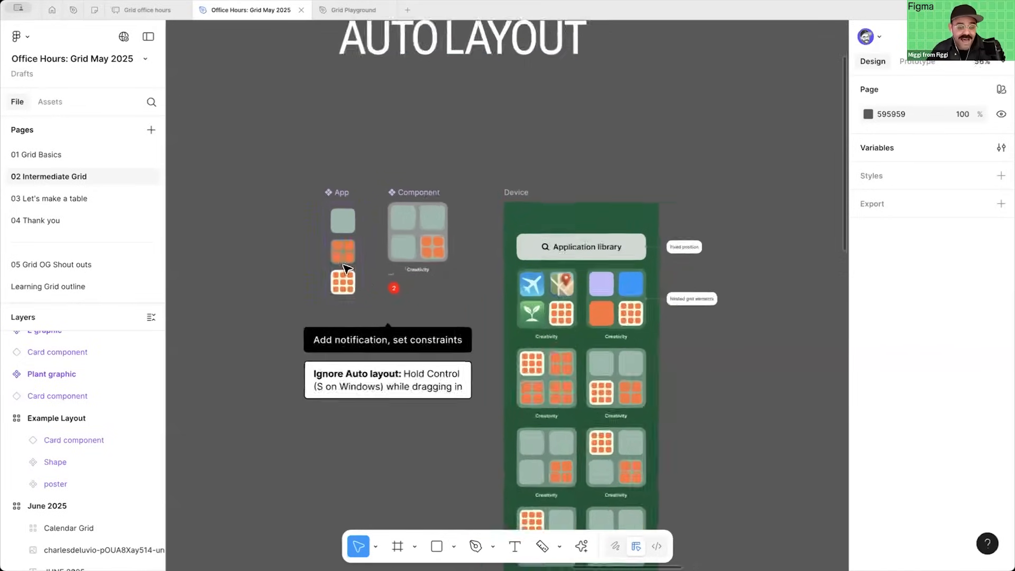
scroll(346, 268, "up", 2)
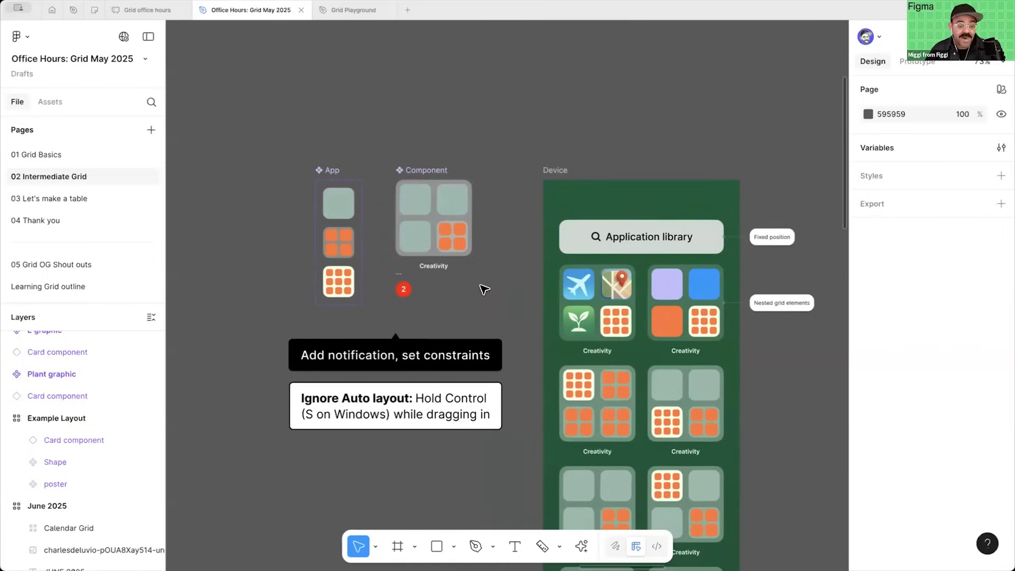
Step: Duplicate the red notification badge and place the copy beside the original, beneath the Creativity component
left_click_drag(403, 287, 451, 283)
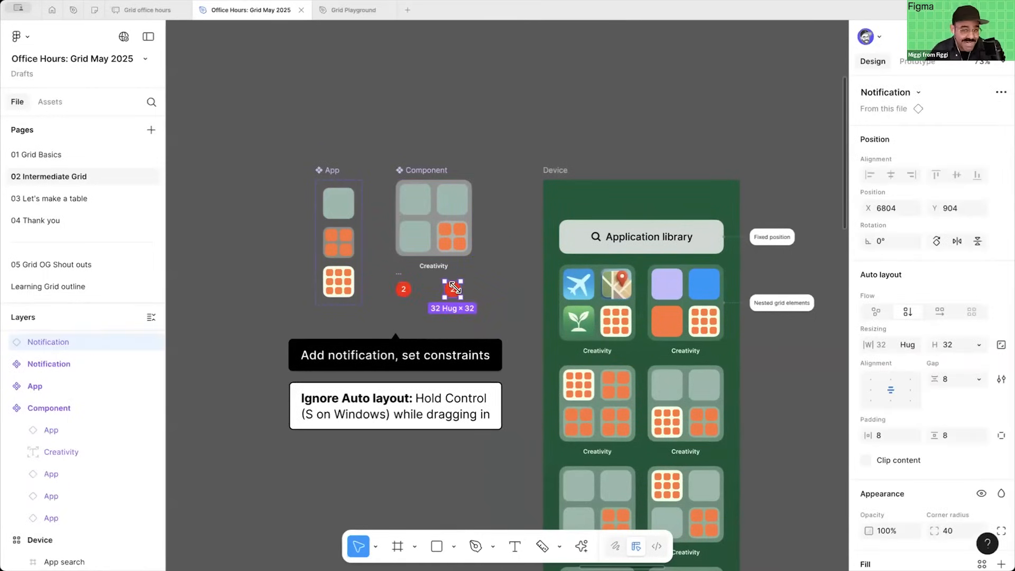
scroll(460, 288, "up", 5)
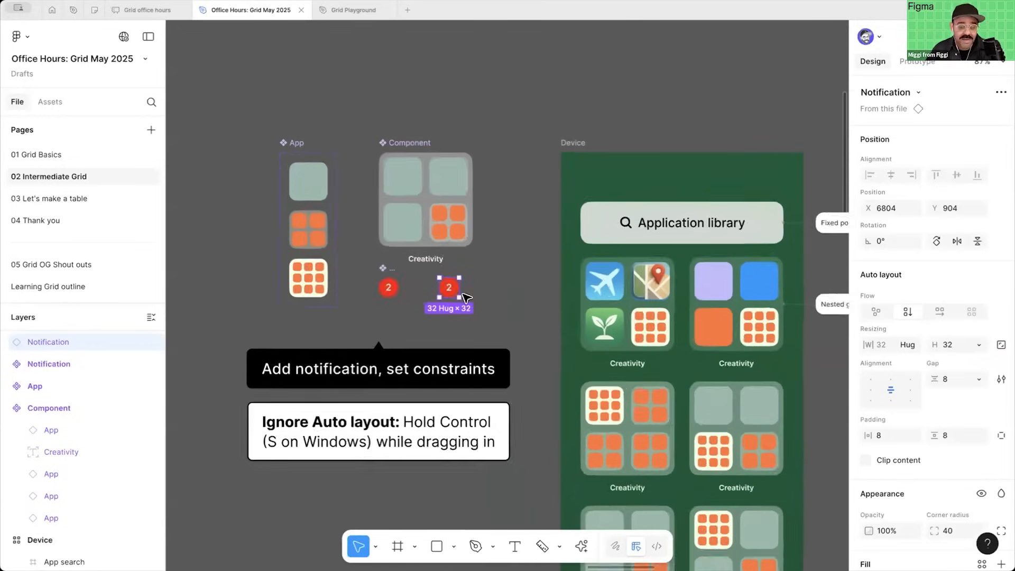
left_click(484, 246)
scroll(490, 251, "down", 3)
left_click(451, 278)
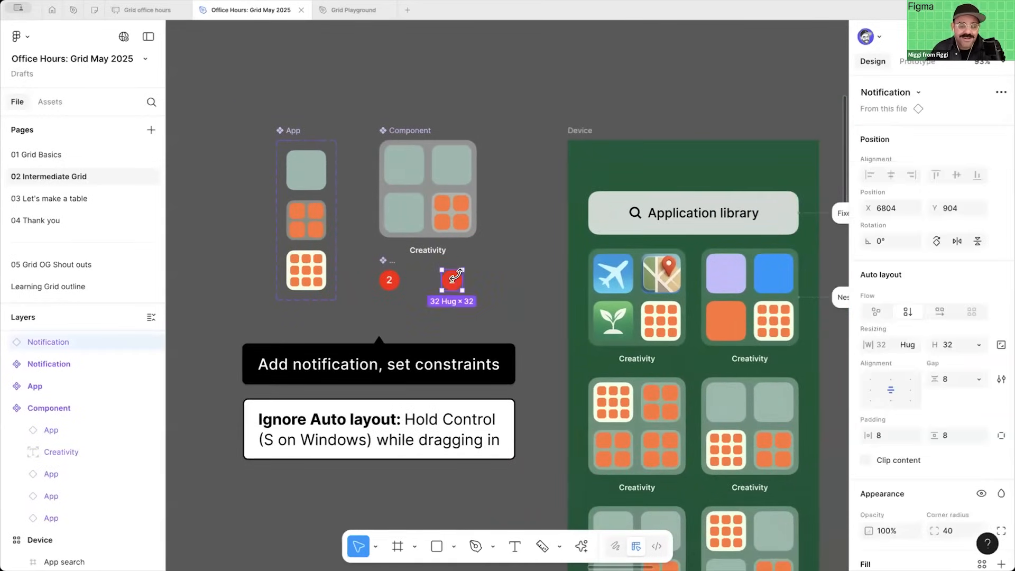
scroll(456, 275, "up", 1)
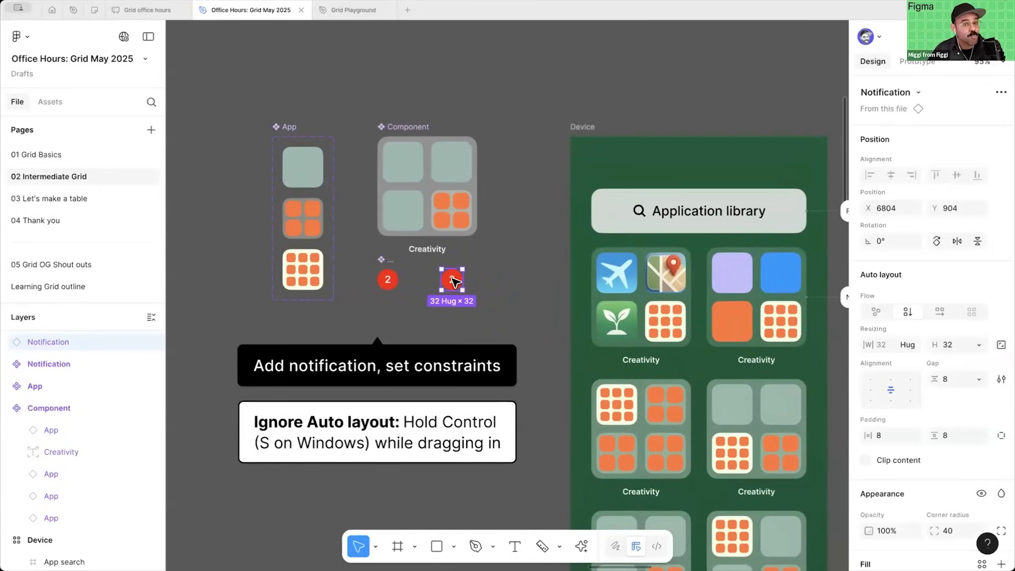
Step: Place the badge copy over the Creativity component's upper-right corner at X 129, Y -8, ignoring auto layout, and constrain it to the right
left_click_drag(451, 286, 464, 152)
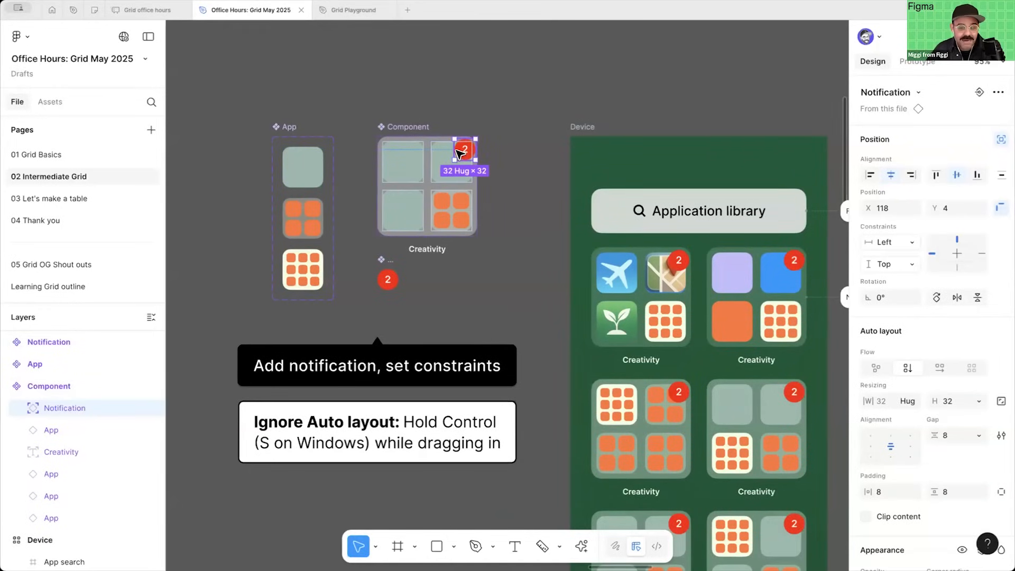
left_click_drag(464, 152, 466, 145)
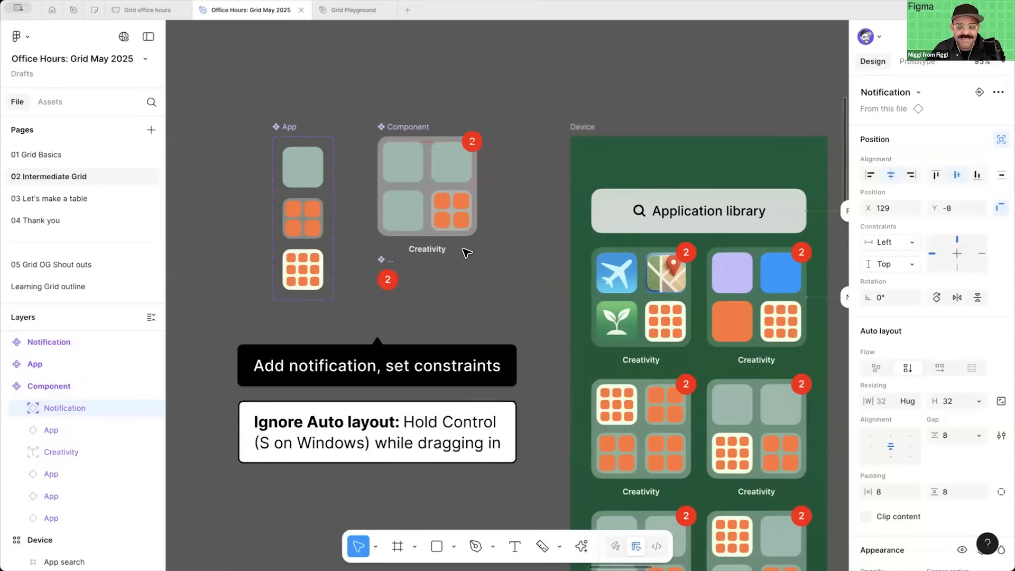
left_click(980, 255)
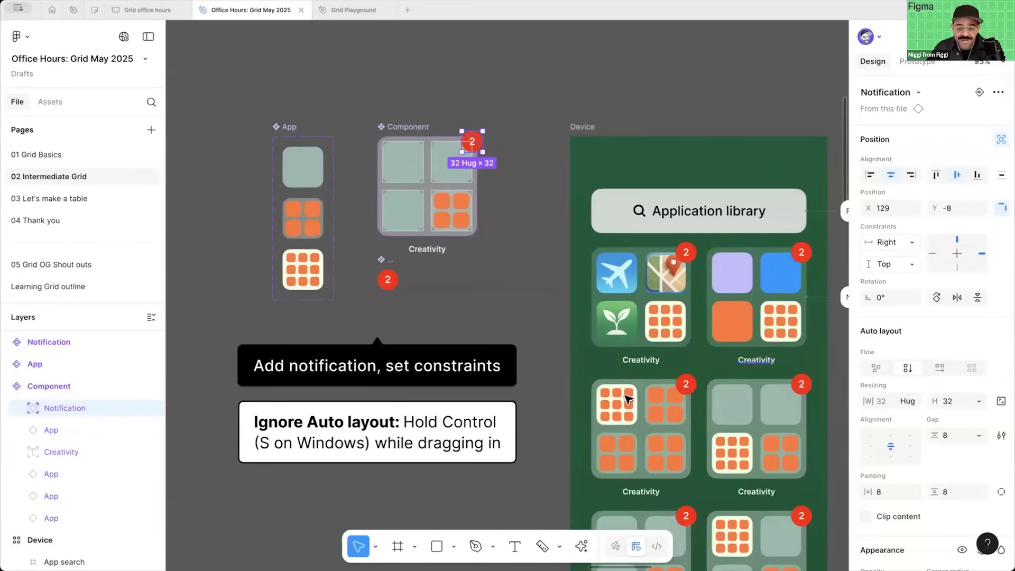
Step: Change the badge text on the first app group in the Device frame's second row to 100000001
left_click_drag(518, 215, 473, 218)
scroll(473, 217, "down", 3)
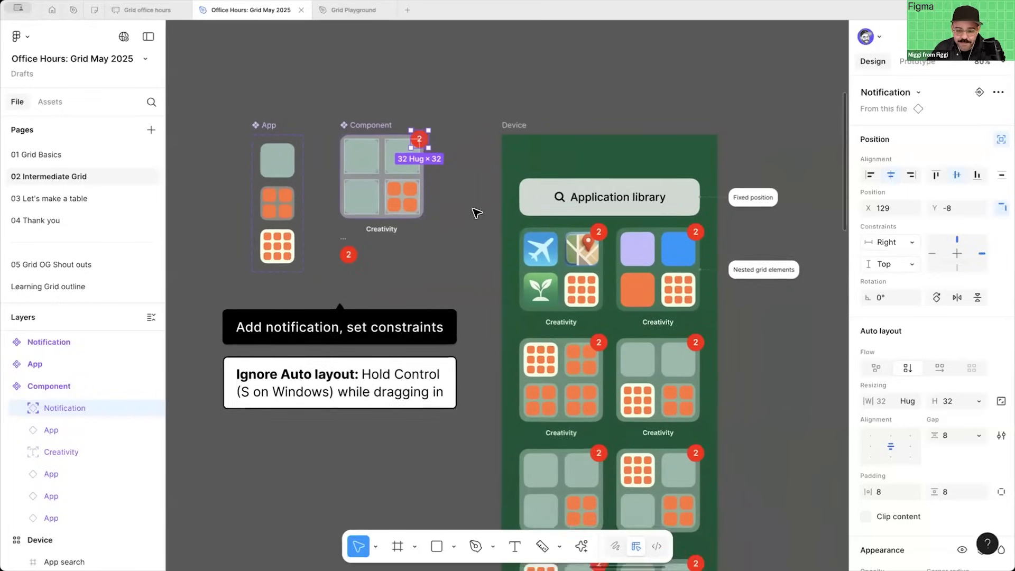
scroll(438, 154, "up", 1)
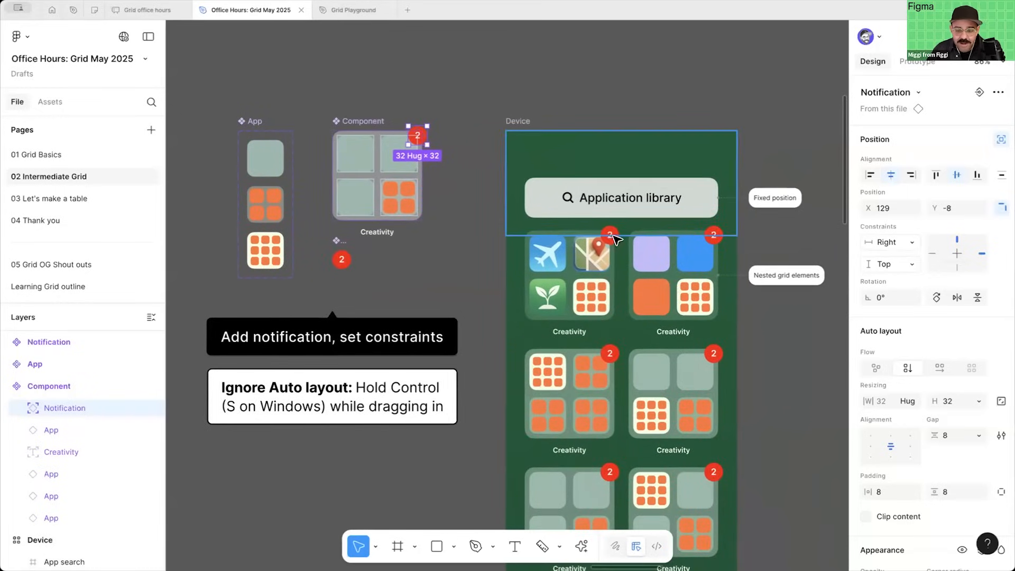
left_click(611, 354)
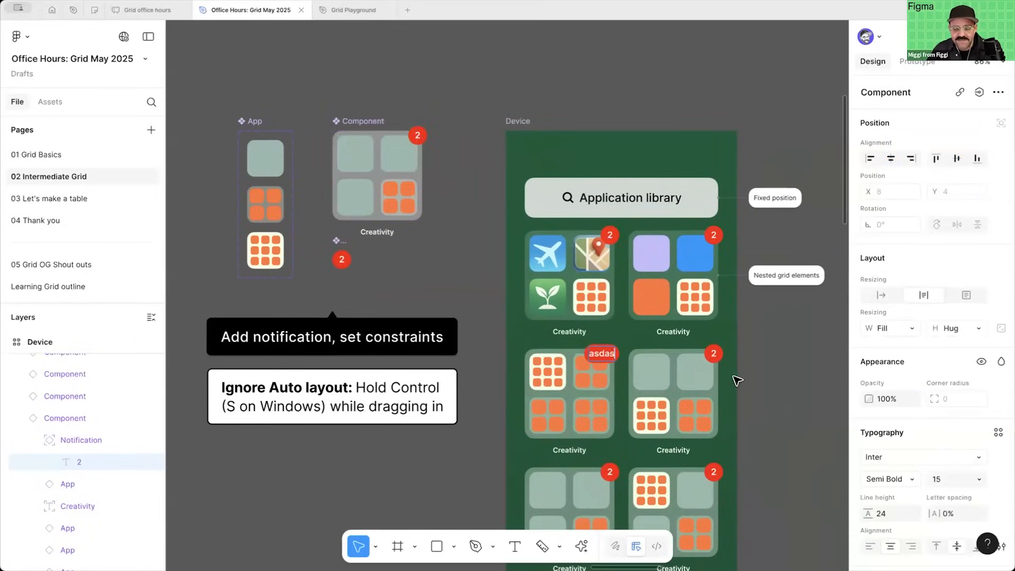
type("100000001")
left_click(784, 417)
left_click_drag(732, 359, 707, 301)
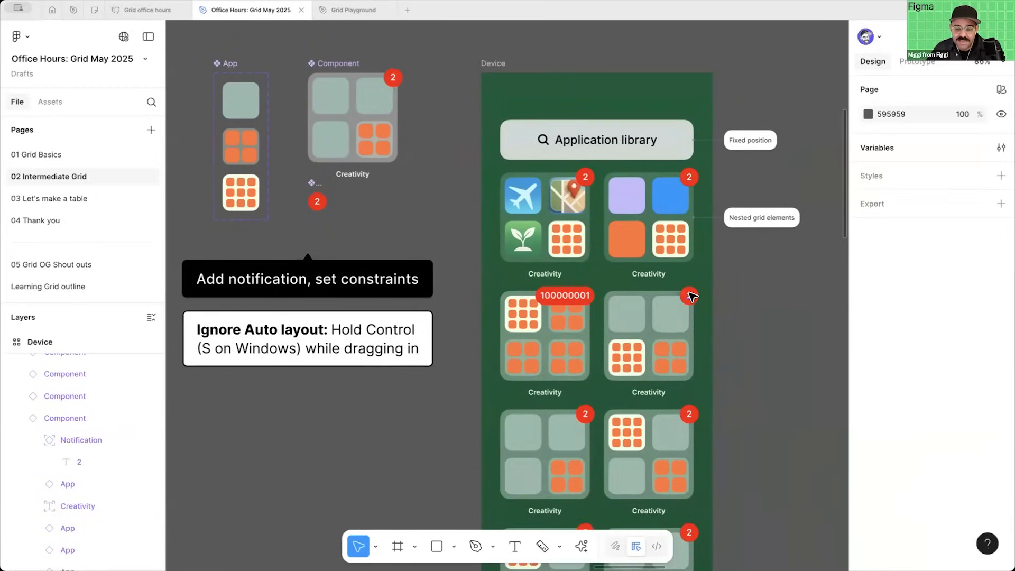
Step: Try replacing the badge text on the second app group in the Device frame's second row with asdasda
double_click(689, 296)
type("asdasda")
key("super+z")
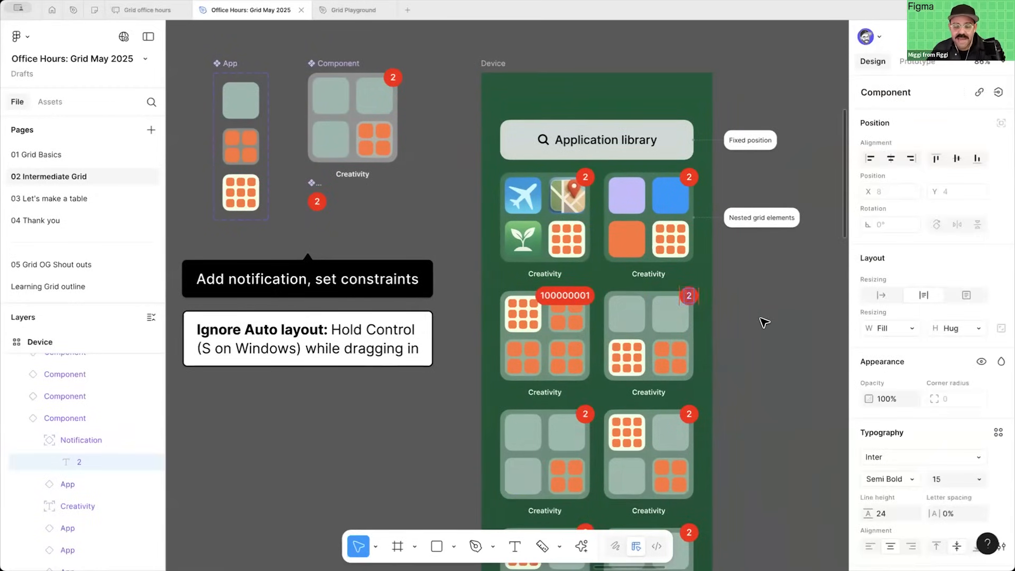
left_click(760, 315)
Step: Move the standalone notification main component slightly down and to the left, to X 6674, Y 920
left_click(400, 80)
left_click(382, 211)
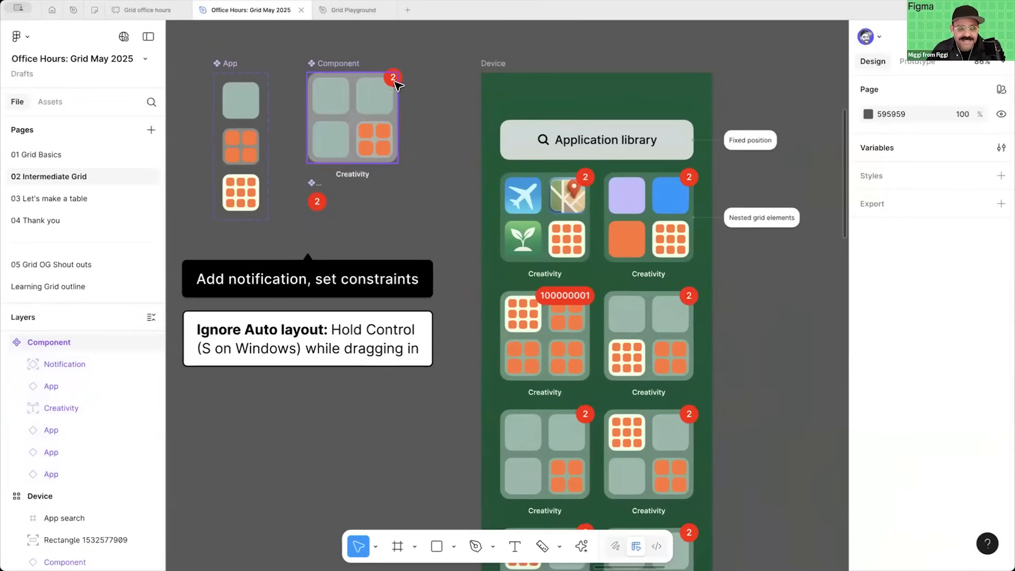
left_click(394, 77)
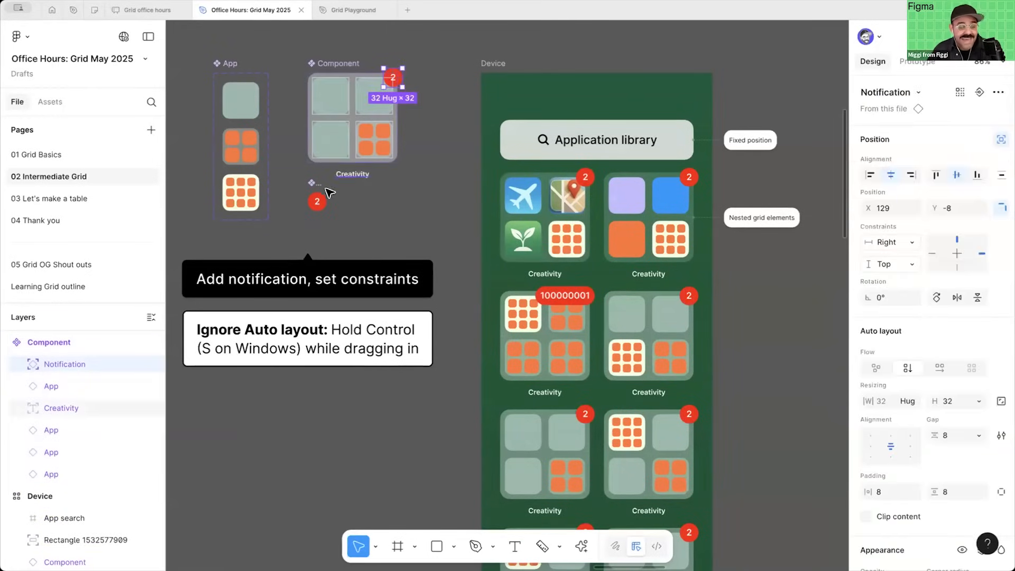
left_click_drag(317, 199, 289, 216)
Step: Try adding a notification badge copy to the Creativity component as a regular grid item without ignoring auto layout
left_click_drag(295, 213, 355, 140, "alt")
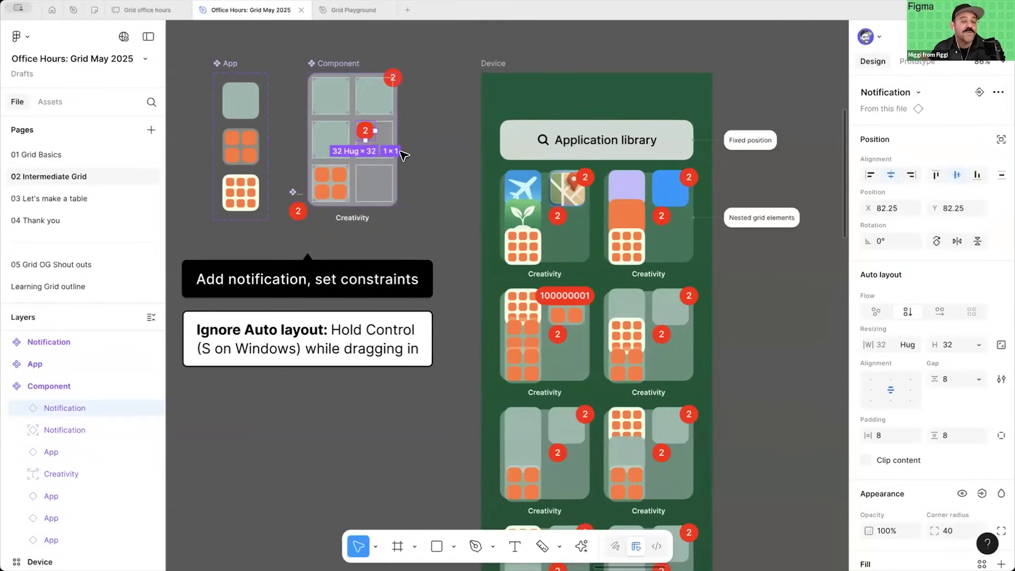
key("super+z")
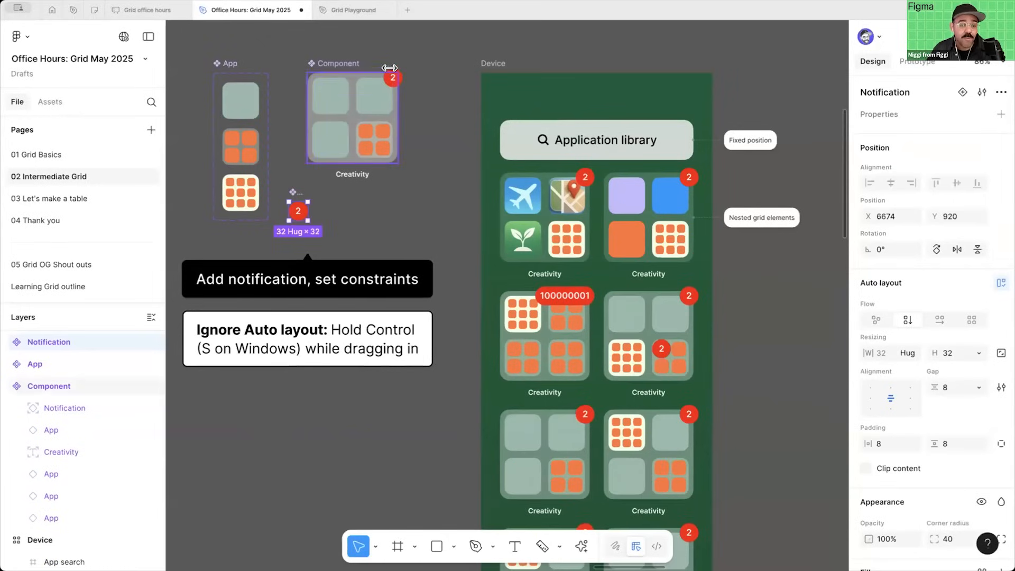
Step: Inspect the absolute position settings and layer type of the notification badge nested in the Creativity component
left_click(386, 80)
scroll(388, 82, "up", 5)
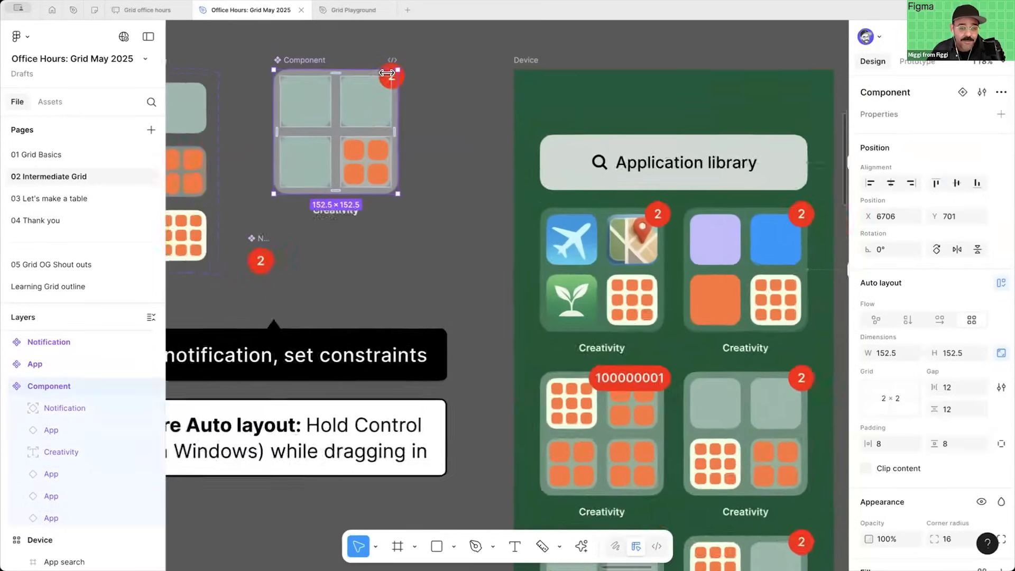
left_click(390, 74)
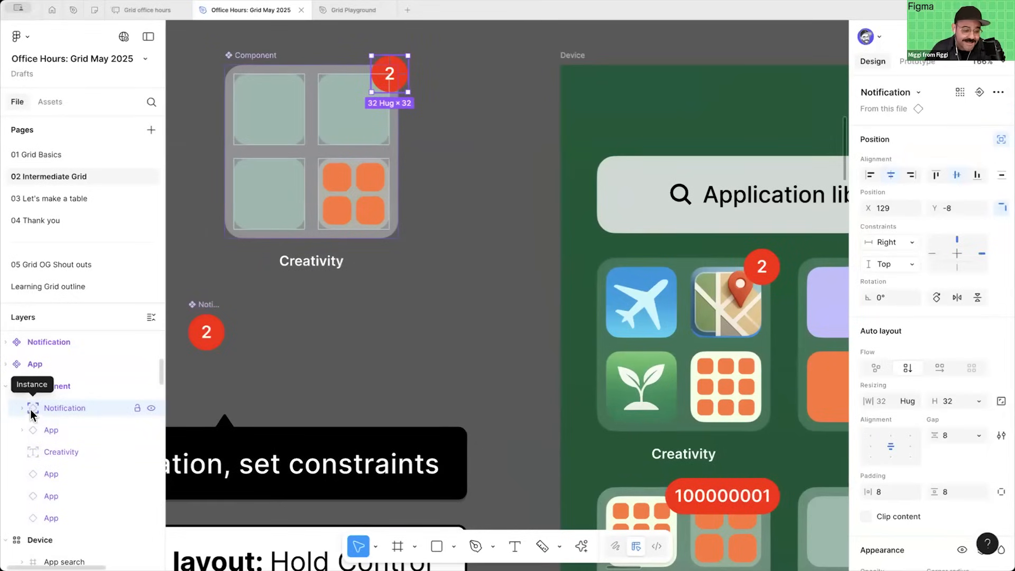
left_click(412, 288)
scroll(415, 292, "down", 3)
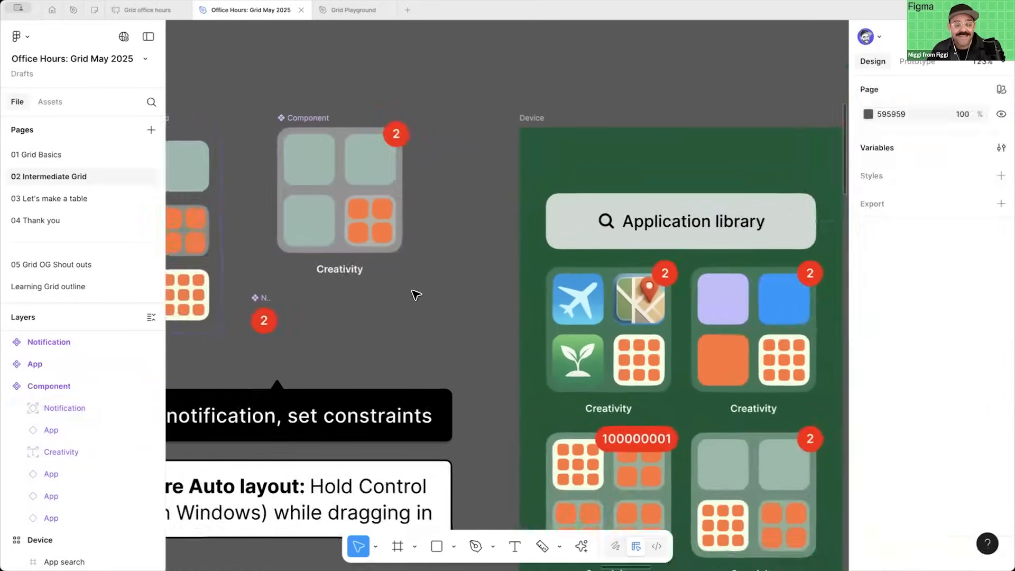
scroll(416, 295, "down", 2)
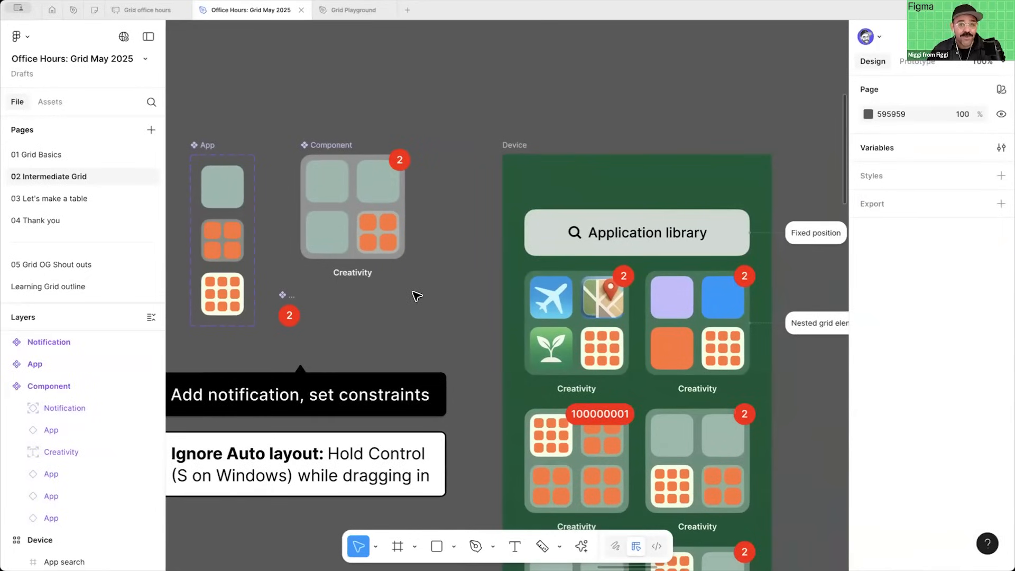
Step: Try enlarging the Creativity component to 161 × 161 to test the badge's right and top constraints
left_click(329, 145)
left_click_drag(401, 208, 416, 212)
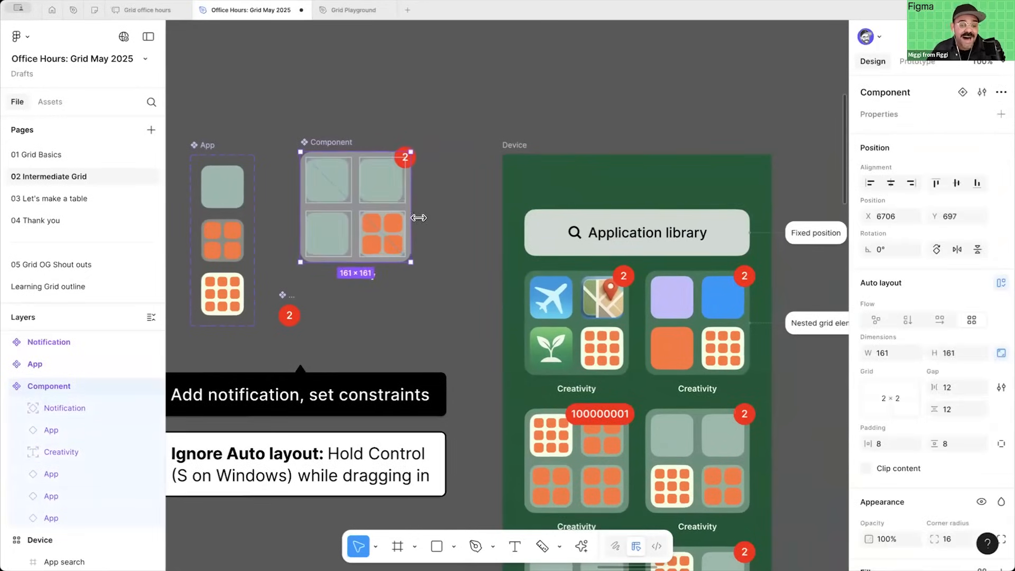
key("super+z")
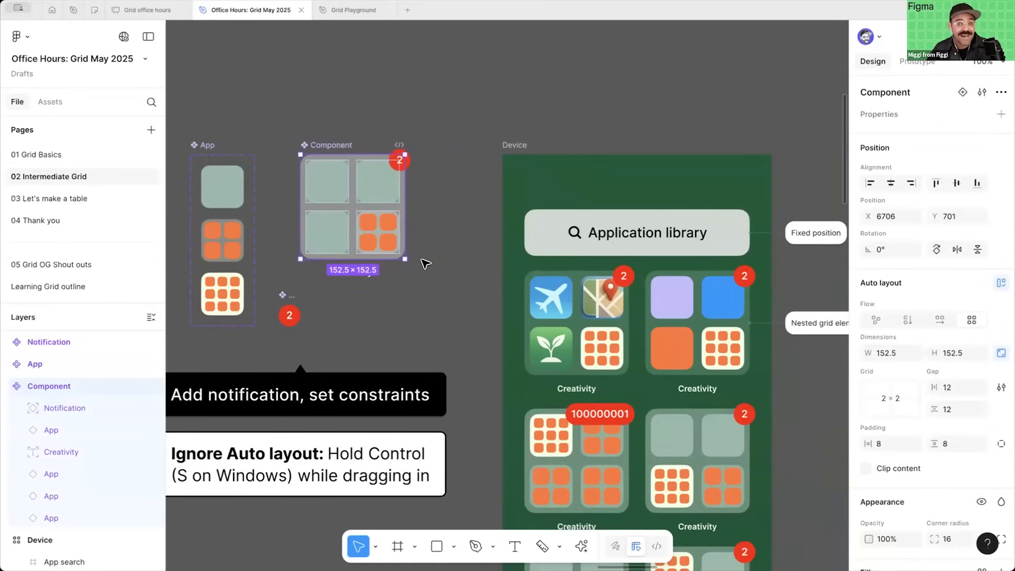
left_click(429, 263)
Step: Preview the Device frame as a prototype and scroll through the app groups beneath the fixed search bar
scroll(430, 225, "down", 3)
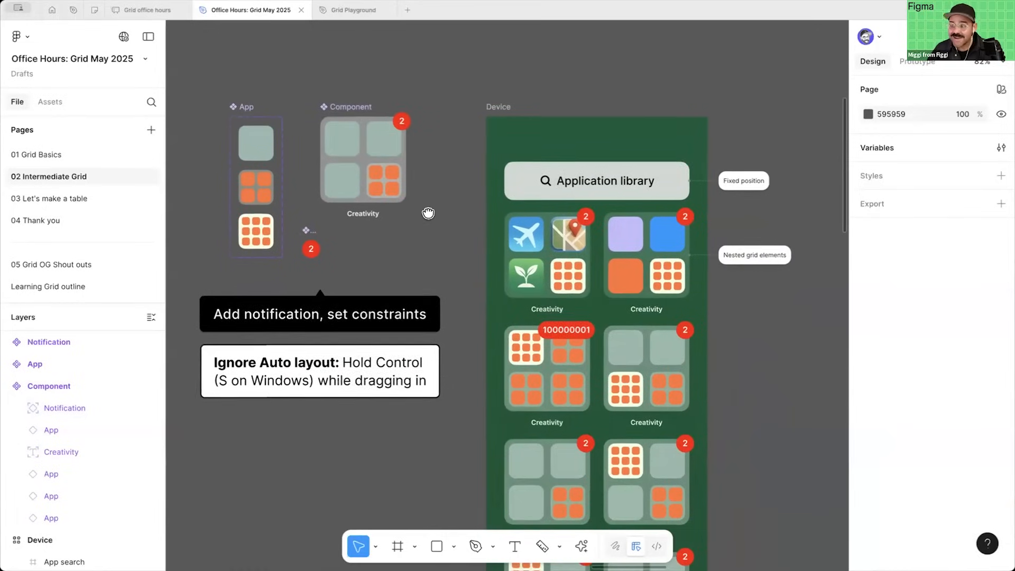
left_click_drag(420, 237, 430, 194)
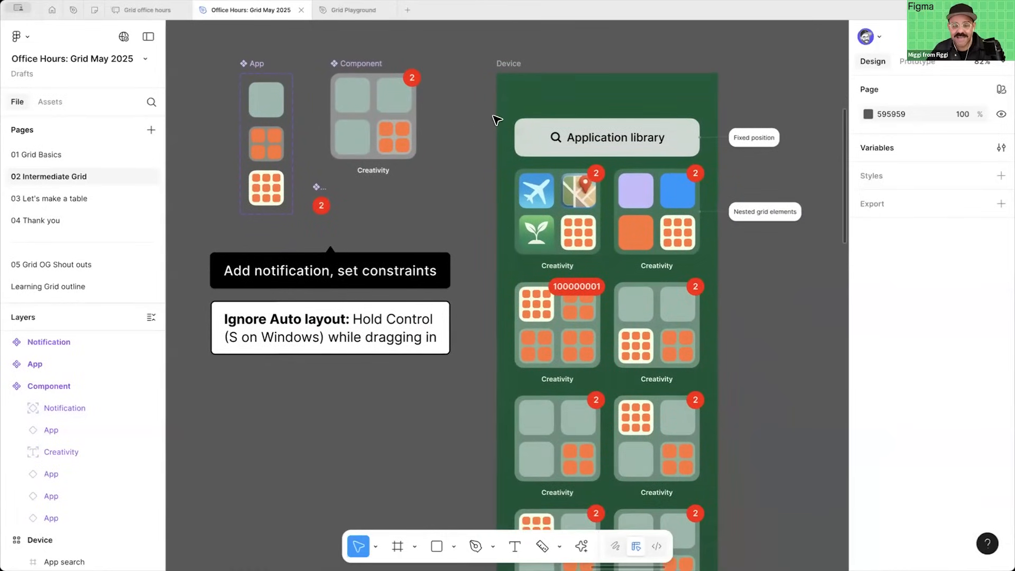
left_click(507, 66)
key("shift+space")
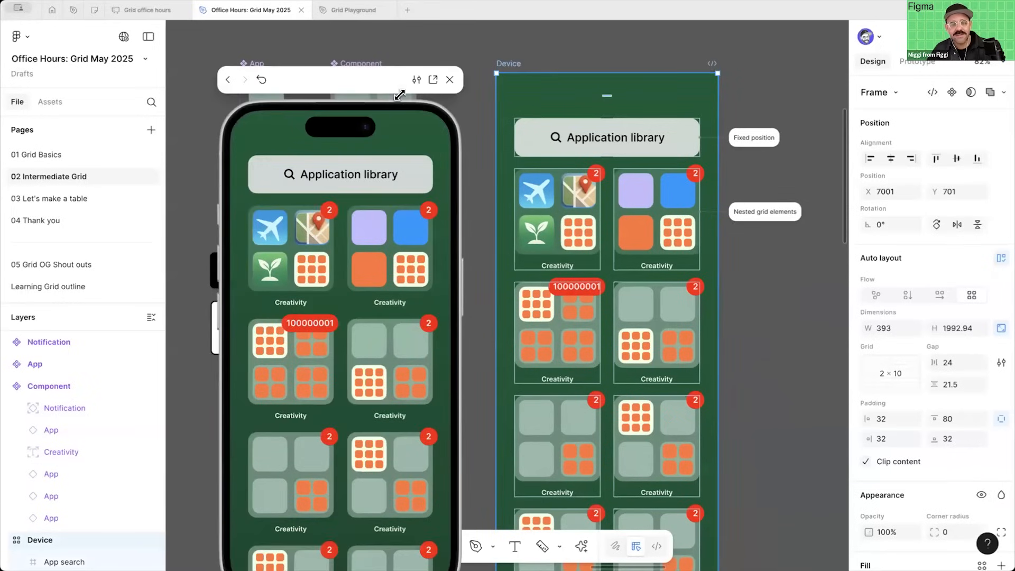
scroll(337, 354, "down", 5)
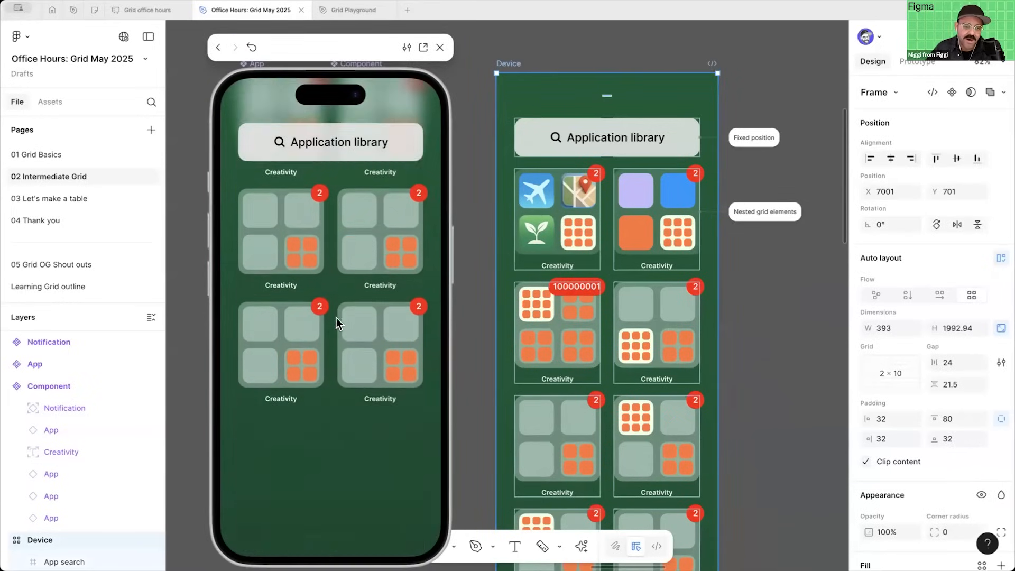
Step: Scroll the app library prototype preview, check the absolutely positioned rectangle behind the Device frame's search bar, and close the preview
scroll(339, 317, "up", 3)
scroll(342, 328, "down", 6)
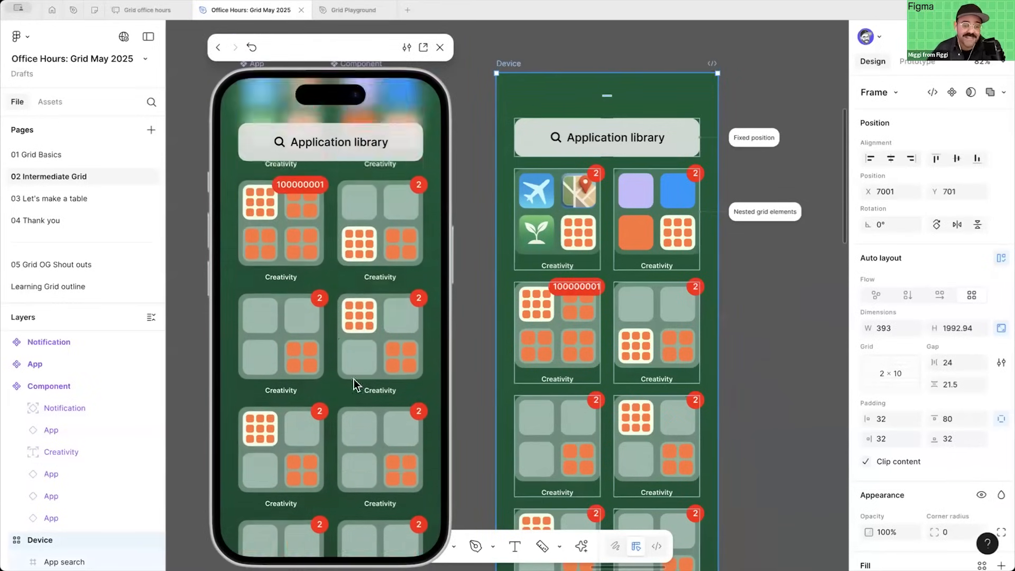
left_click(519, 94)
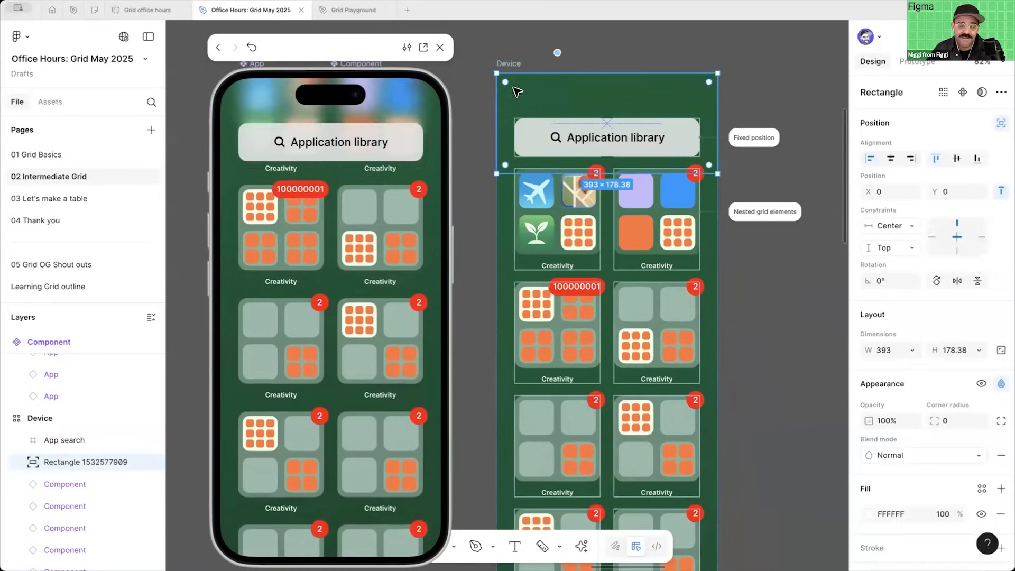
scroll(350, 341, "up", 3)
scroll(337, 359, "down", 5)
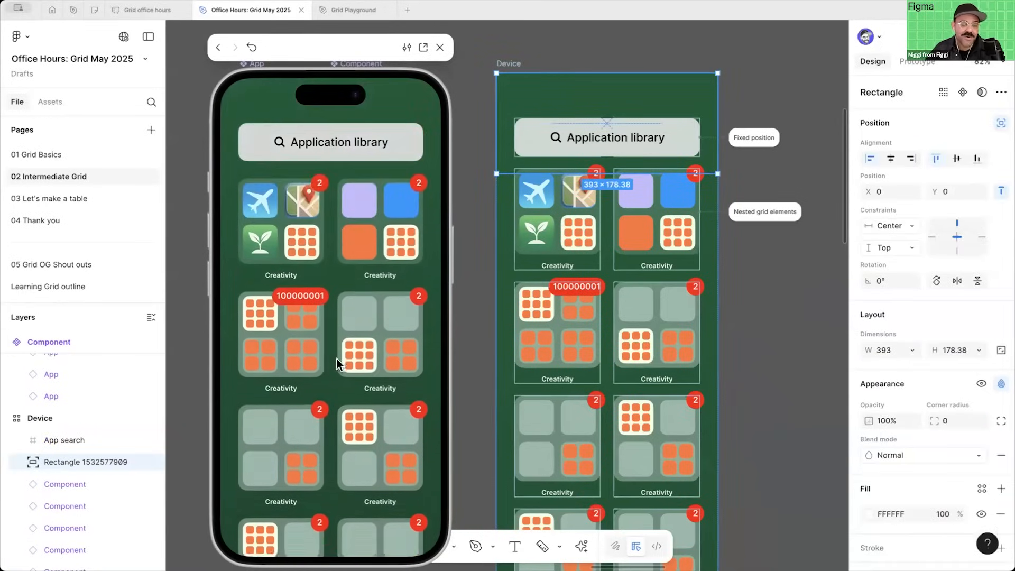
scroll(352, 237, "up", 5)
scroll(349, 222, "down", 3)
scroll(344, 184, "down", 3)
scroll(311, 384, "up", 5)
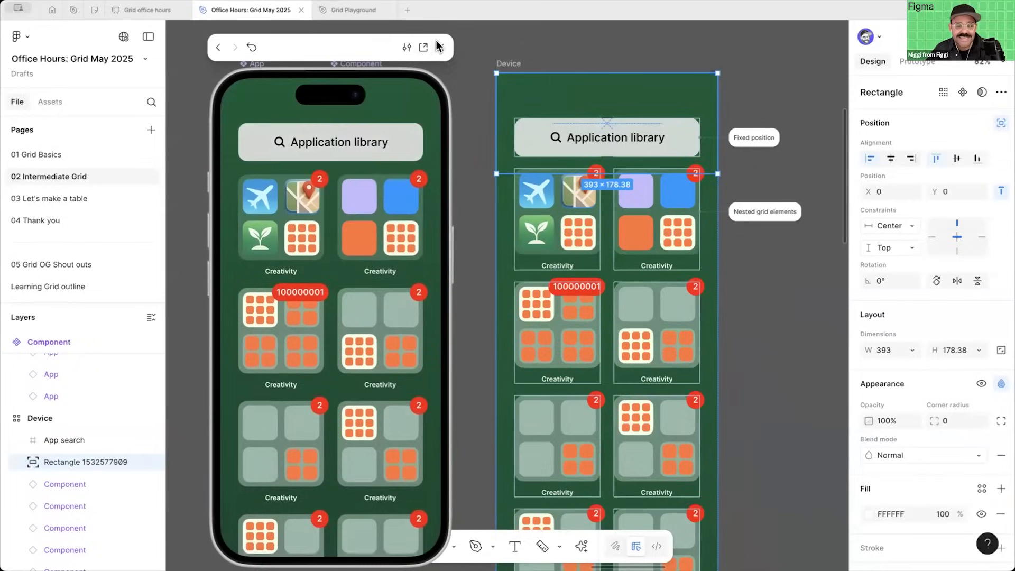
left_click(439, 47)
key("Escape")
key("Escape")
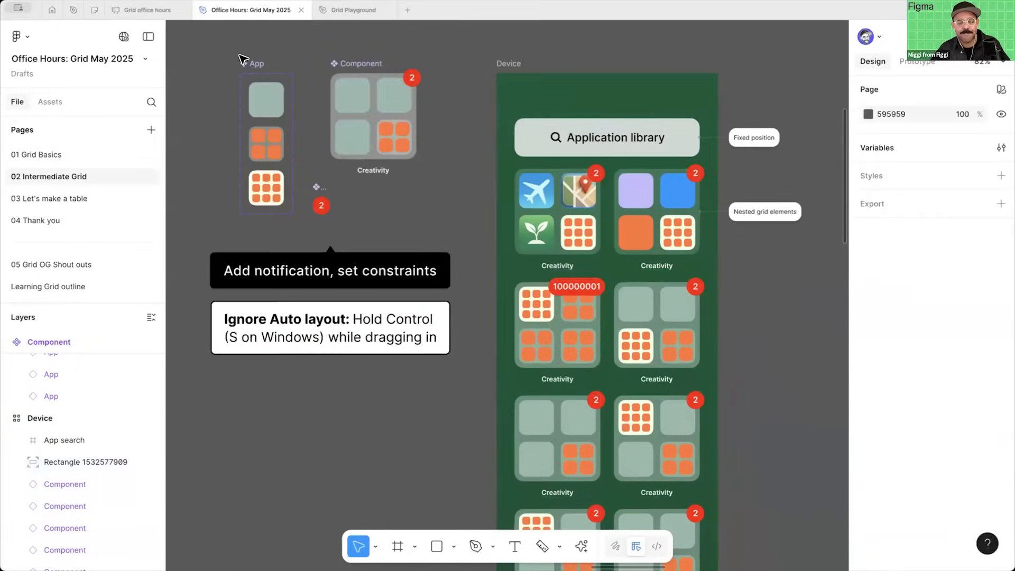
Step: Examine the nested grids of the App variant set, the Creativity component and the Device frame
left_click(256, 111)
left_click(264, 154)
scroll(261, 153, "up", 5)
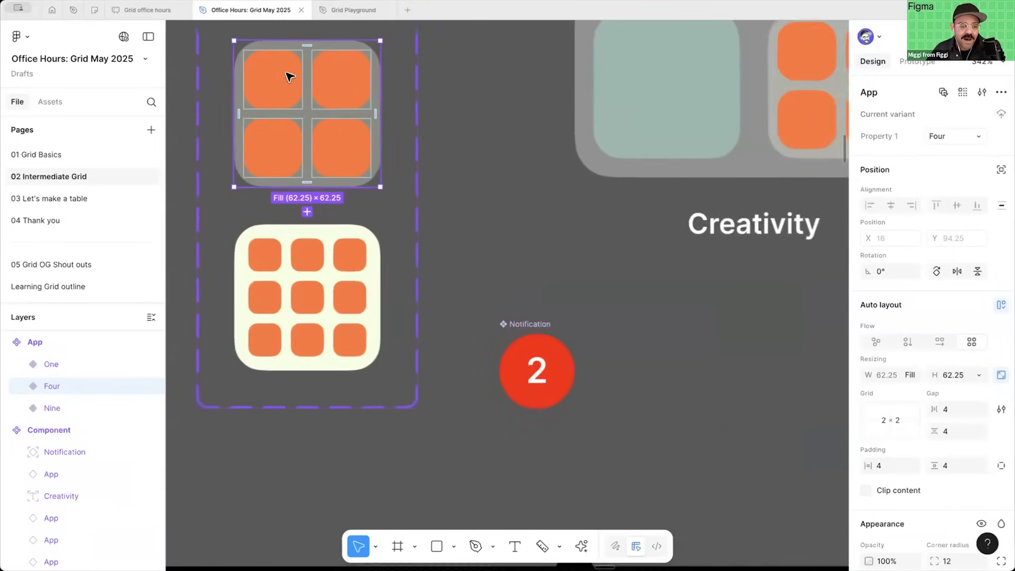
scroll(287, 136, "down", 5)
left_click(427, 98)
scroll(427, 98, "up", 2)
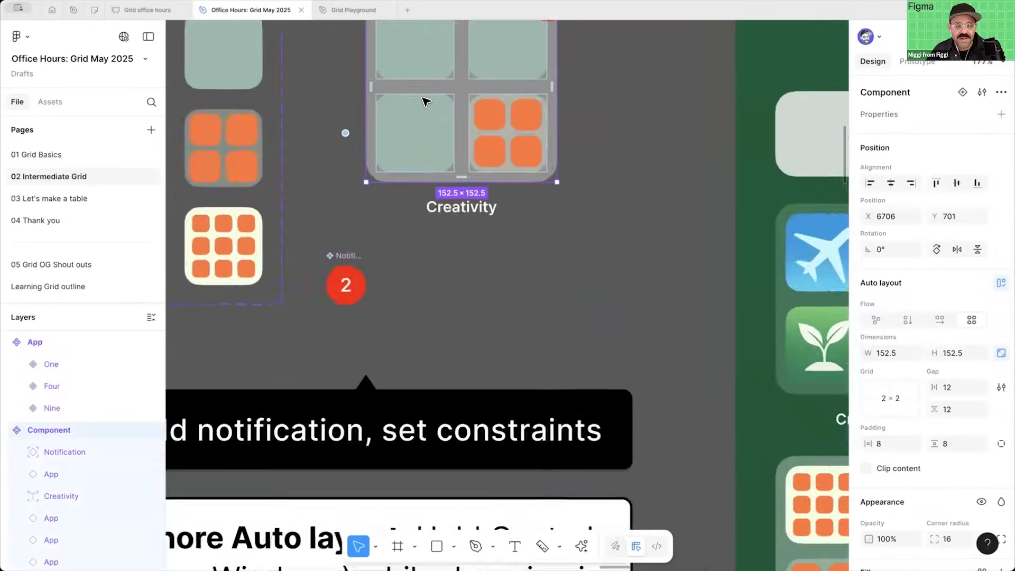
scroll(424, 98, "down", 5)
left_click(661, 233)
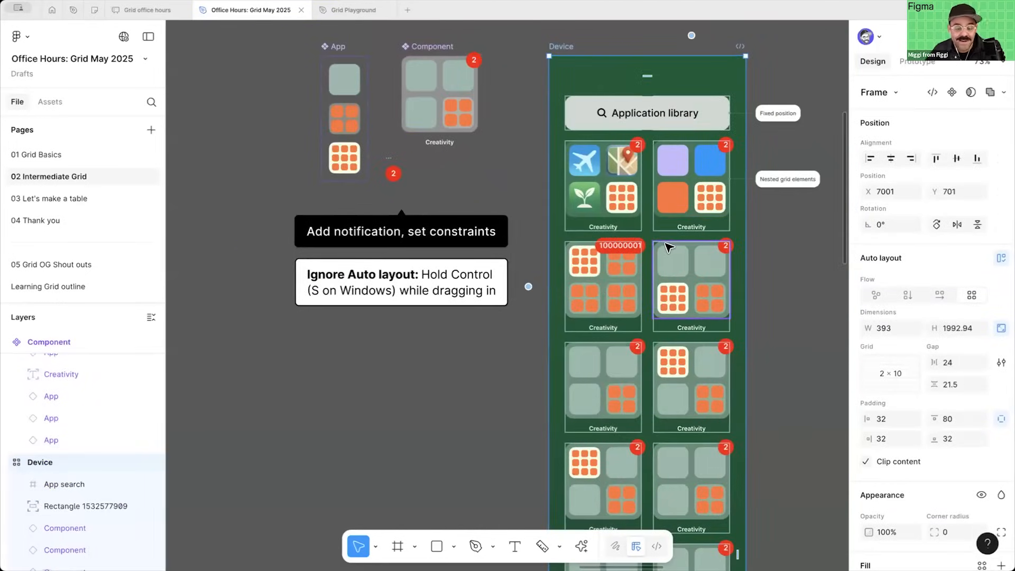
left_click(452, 353)
scroll(451, 353, "down", 3)
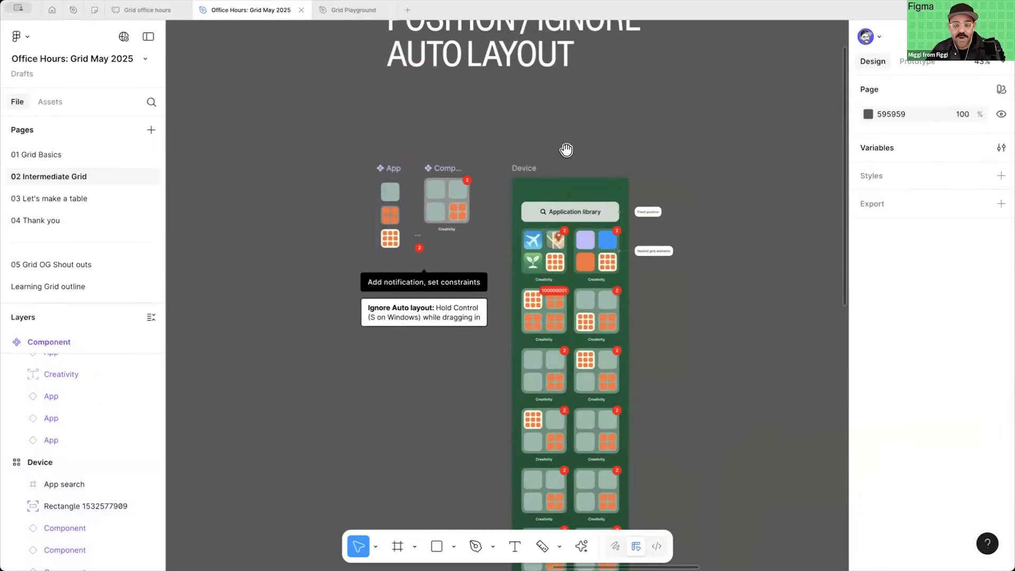
scroll(565, 203, "up", 2)
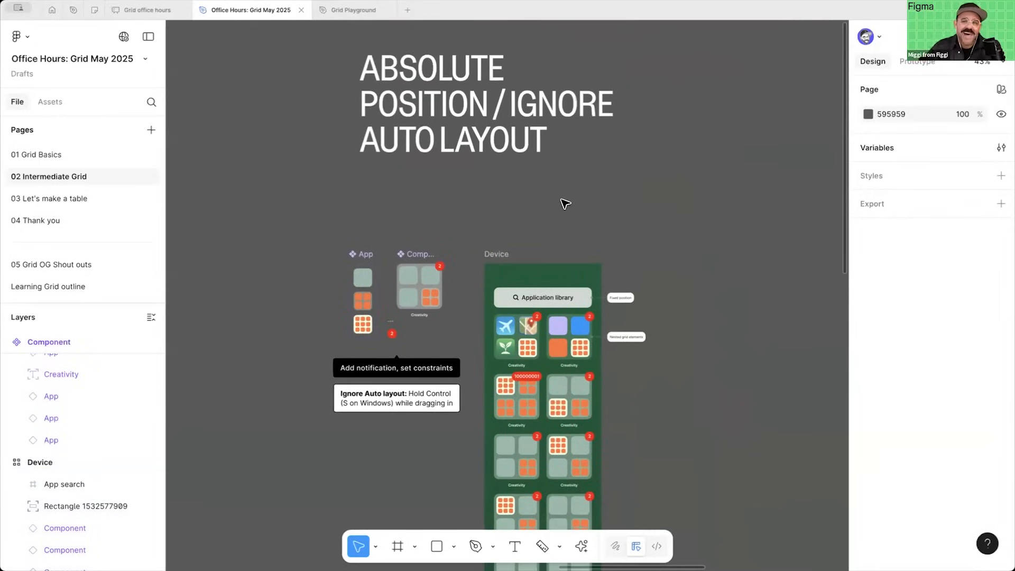
mouse_move(515, 226)
left_mouse_down()
mouse_move(514, 208)
mouse_move(513, 227)
left_mouse_up()
scroll(526, 220, "down", 2)
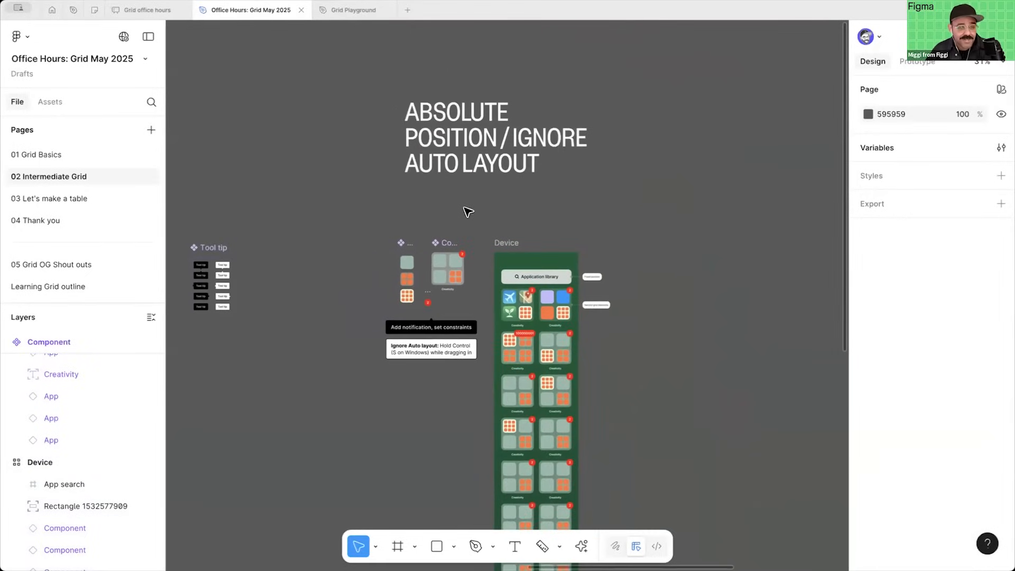
Step: Open the page 03 Let's make a table and look over the Transaction History table's grid
left_click(55, 199)
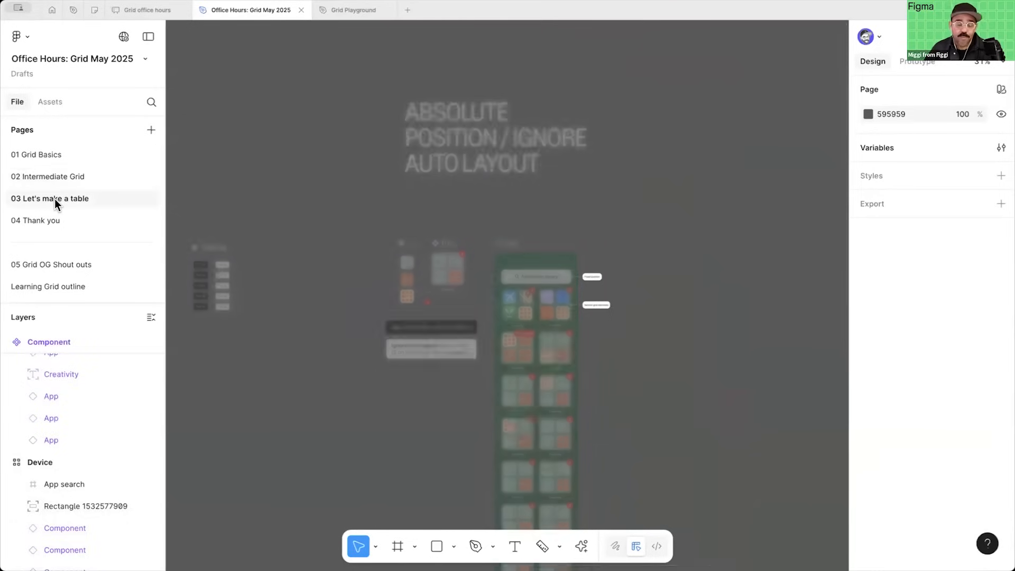
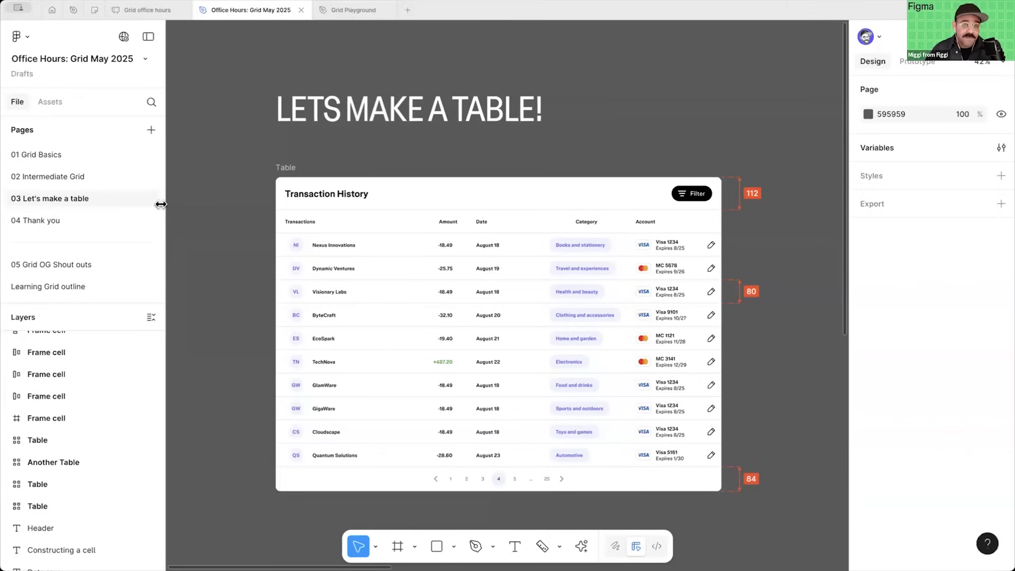
left_click(280, 168)
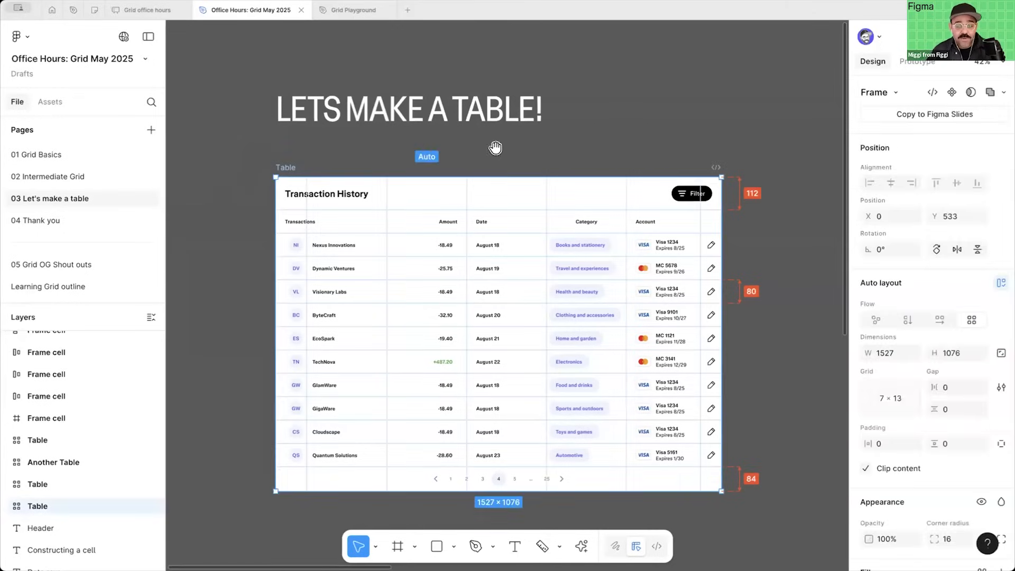
left_click(568, 132)
scroll(573, 119, "down", 2)
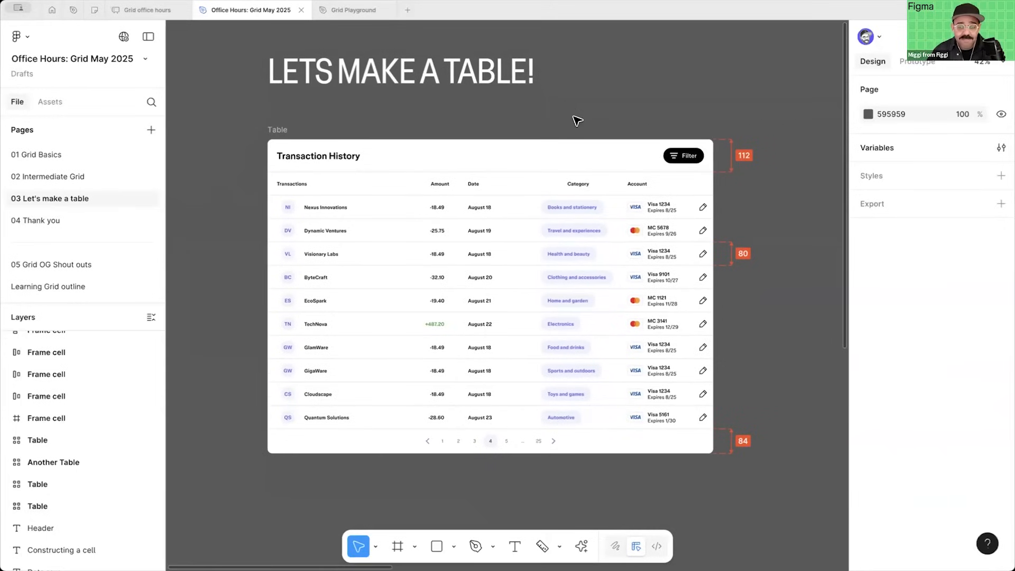
scroll(575, 120, "up", 2)
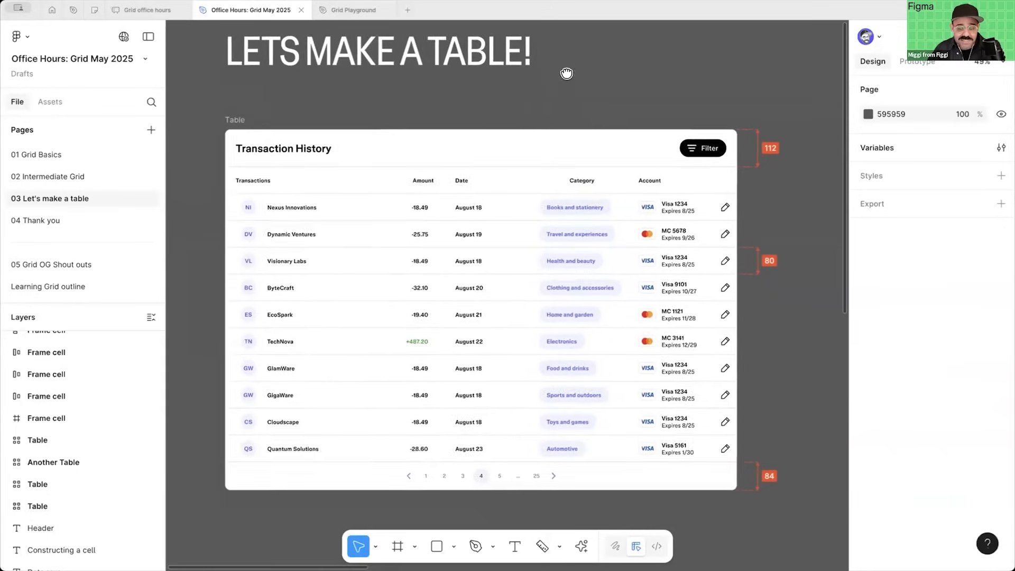
Step: Resize the Transaction History table to a width of about 1506 to test its grid columns
scroll(564, 106, "down", 2)
left_click(258, 84)
left_click_drag(738, 323, 714, 336)
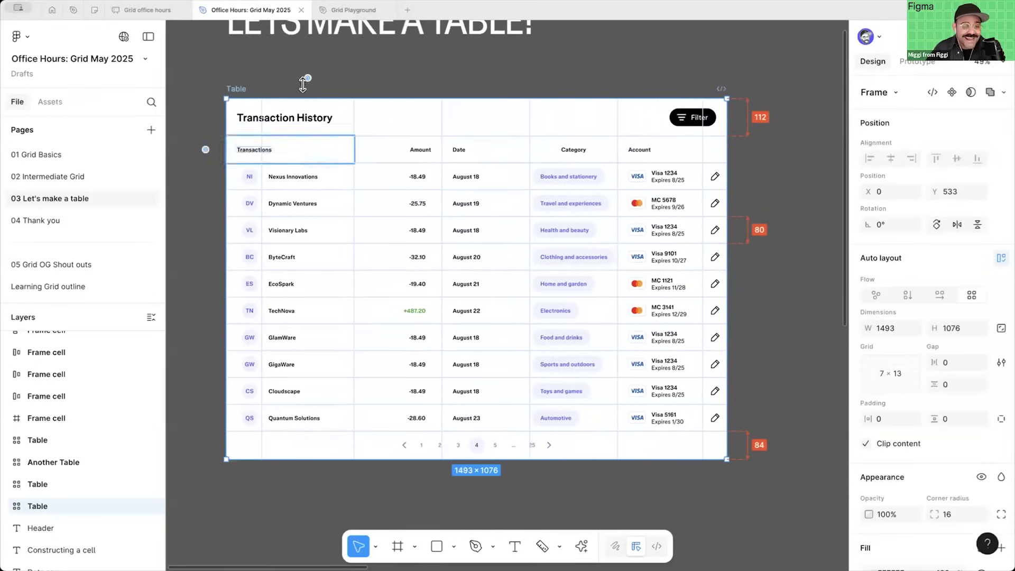
left_click_drag(733, 192, 731, 229)
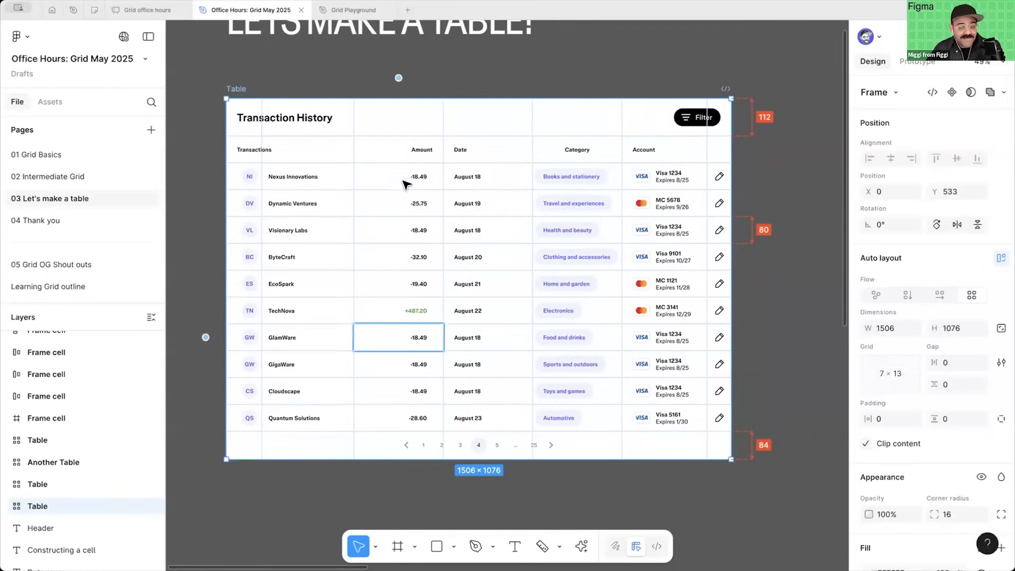
key("Escape")
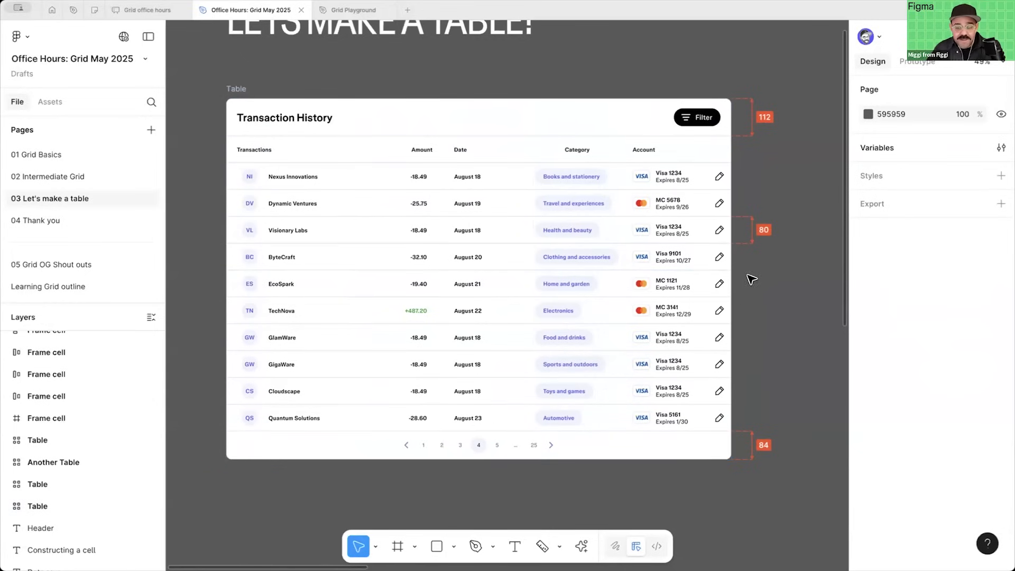
Step: Move the EcoSpark and TechNova rows together directly below the table's header row, undoing a further move down
left_click_drag(676, 306, 222, 315)
left_click_drag(757, 278, 230, 184)
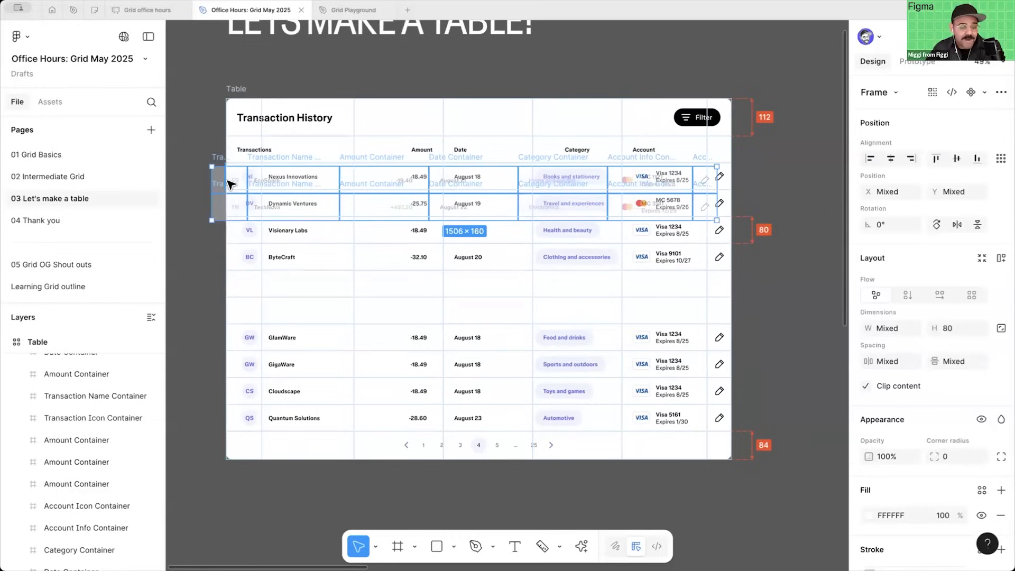
left_click_drag(229, 184, 230, 184)
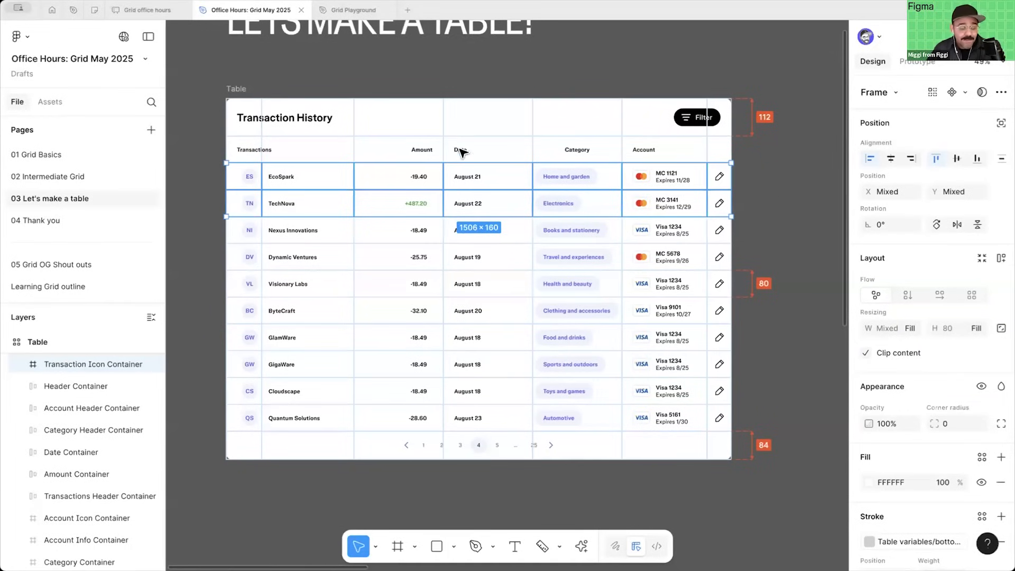
left_click_drag(249, 174, 230, 289)
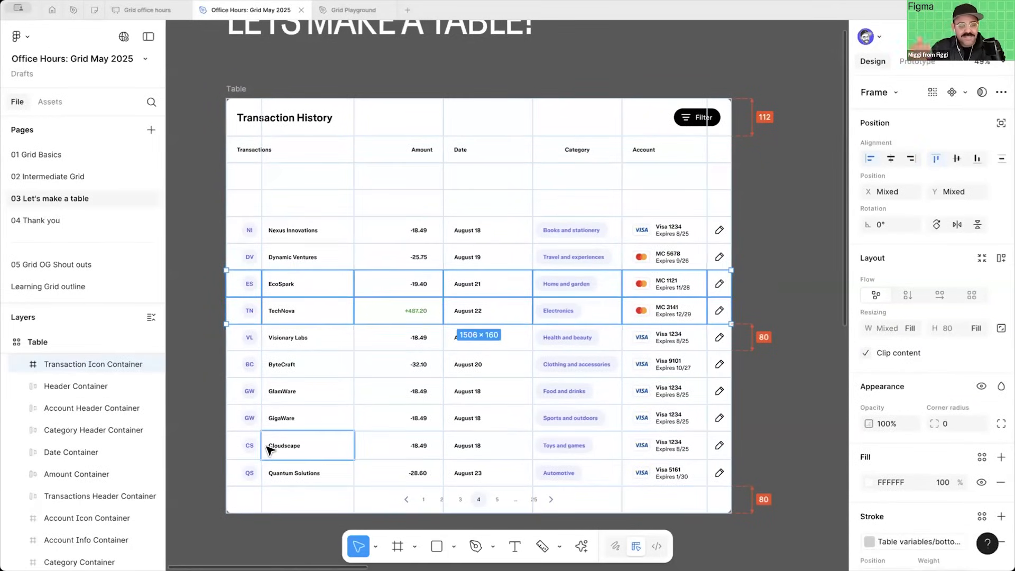
key("super+z")
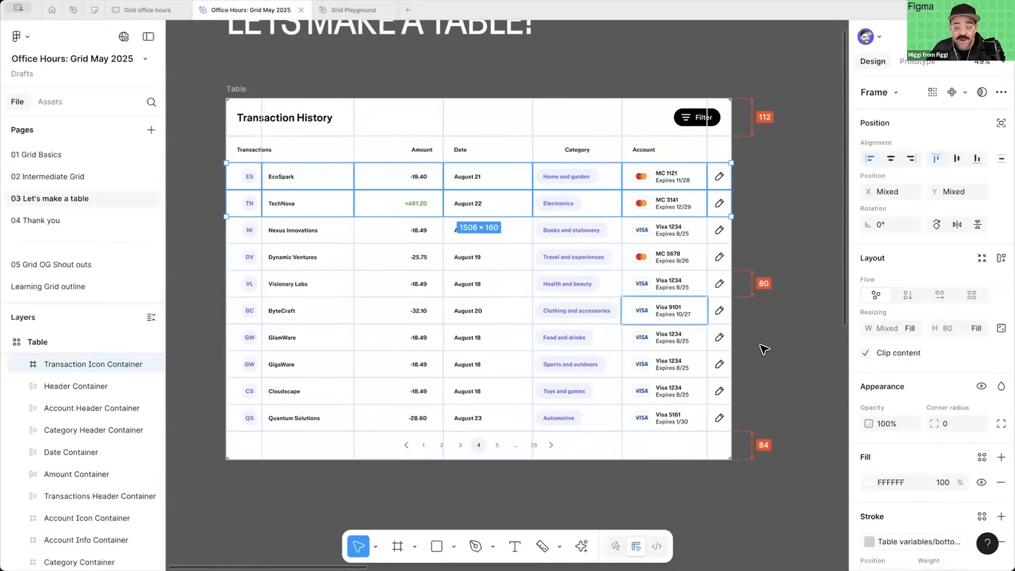
Step: Move the GlamWare and GigaWare rows together between the EcoSpark and TechNova rows
left_click_drag(752, 325, 236, 374)
left_click_drag(249, 333, 237, 203)
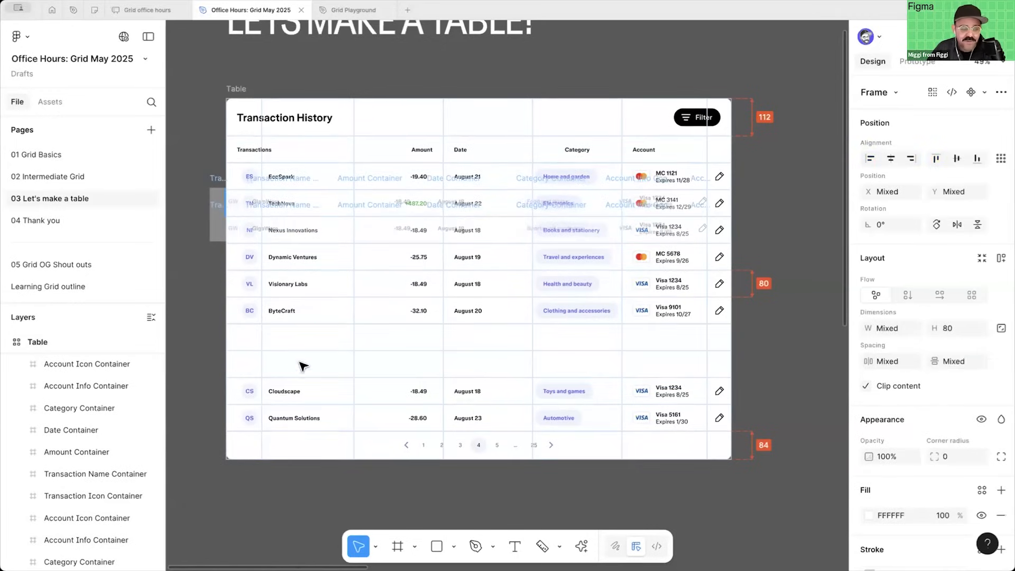
left_click(786, 249)
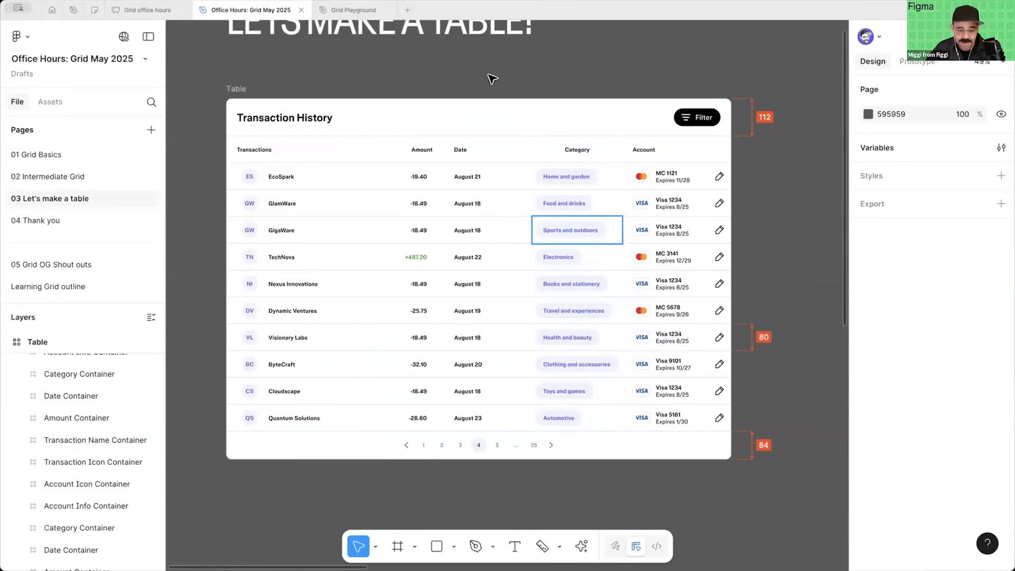
left_click(231, 88)
scroll(424, 88, "down", 1)
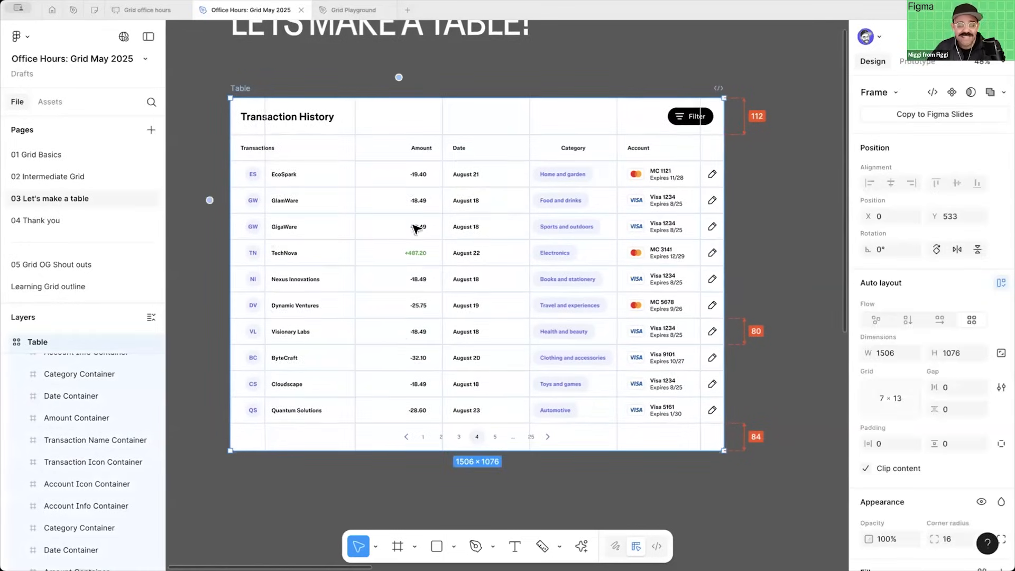
left_click(341, 474)
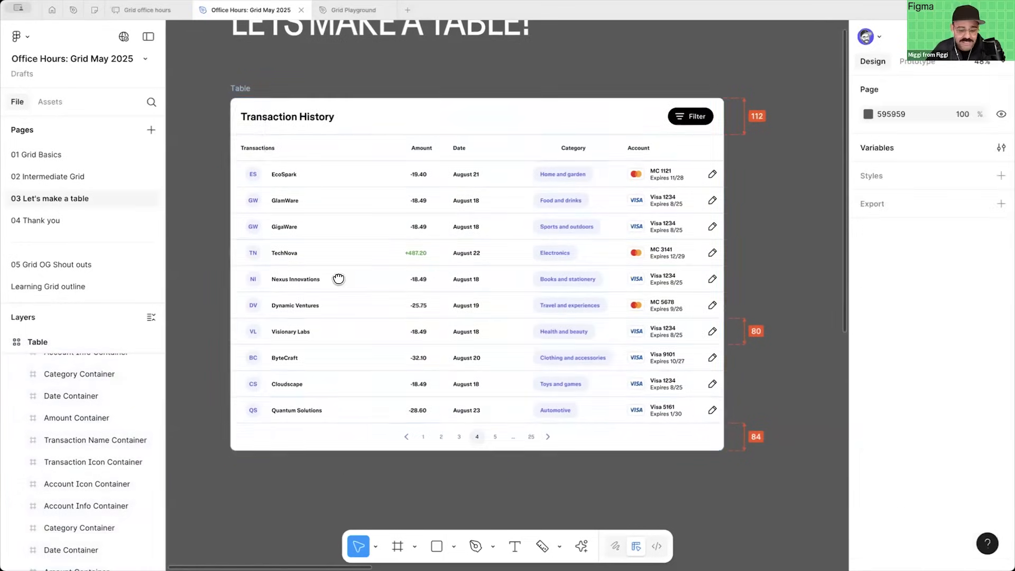
Step: Try placing the Frame cell inside the empty Table under Constructing a cell to check its bottom border, and undo the placement
scroll(358, 349, "down", 10)
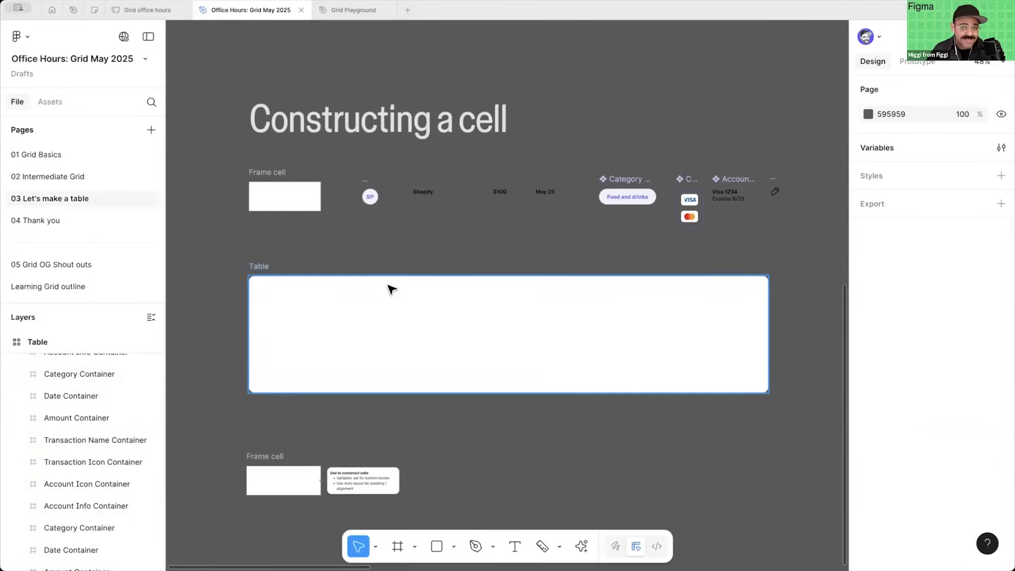
left_click(319, 195)
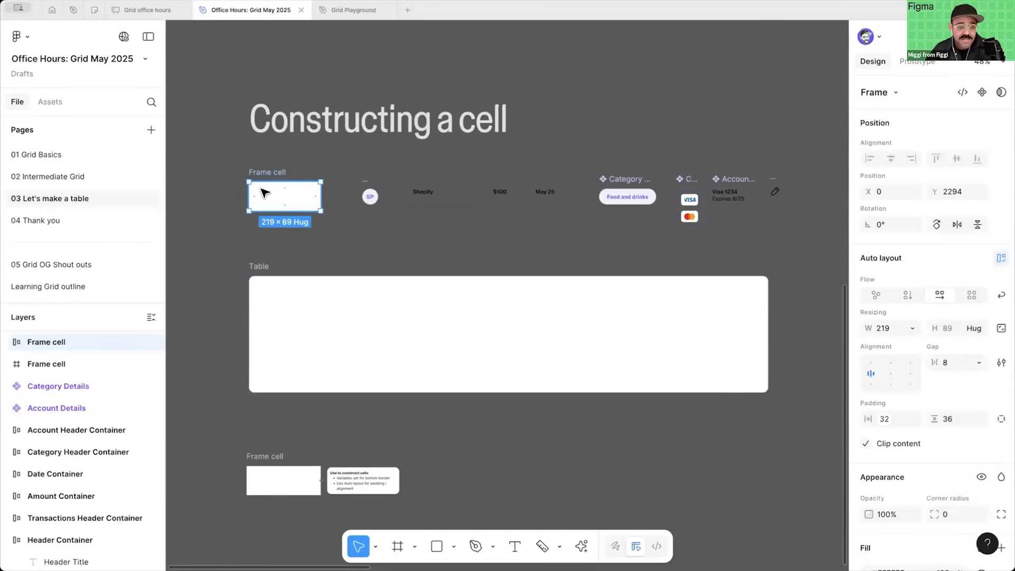
left_click_drag(264, 191, 270, 319)
left_click(229, 390)
scroll(253, 364, "up", 5)
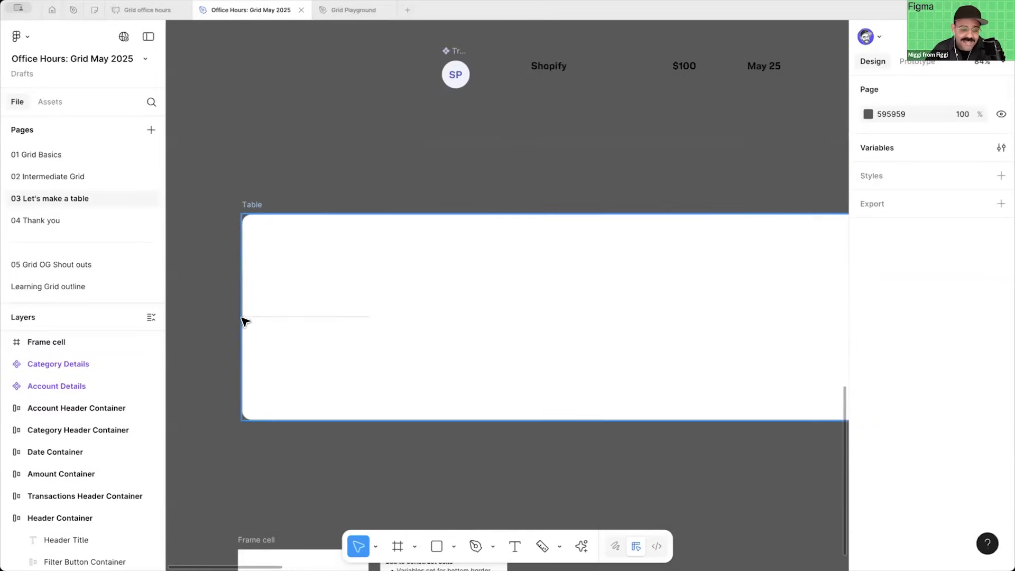
scroll(345, 321, "down", 5)
left_click_drag(322, 312, 398, 309)
key("super+z")
left_click(293, 215)
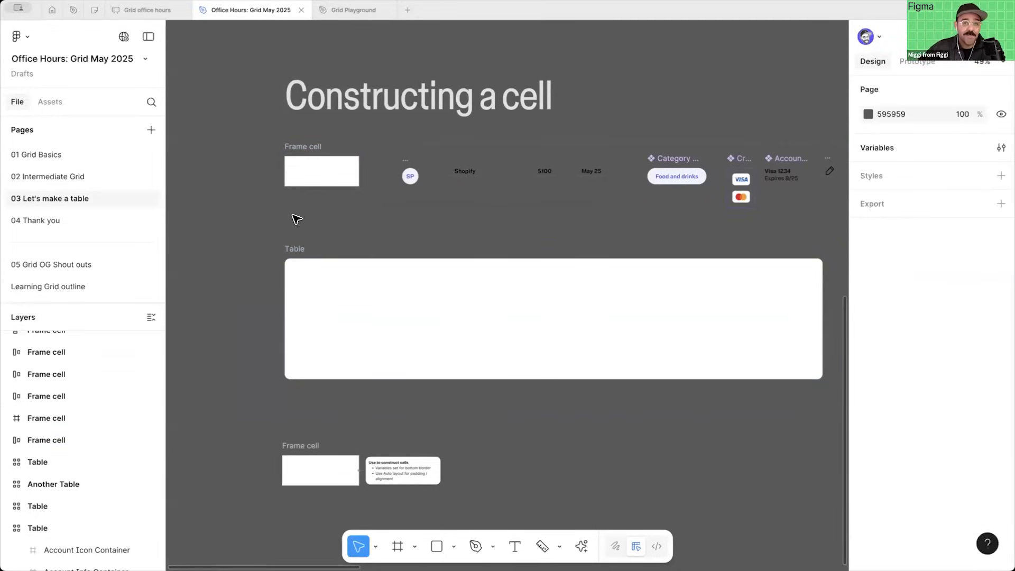
left_click_drag(530, 210, 478, 200)
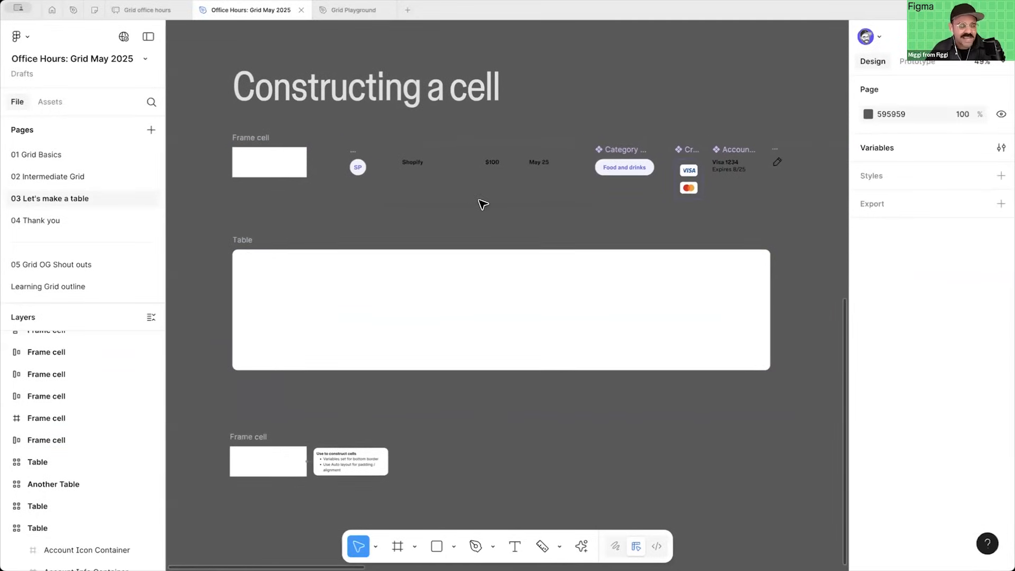
Step: Place the Frame cell in the Table's second row, first column, and duplicate it across all seven columns of that row
left_click(300, 160)
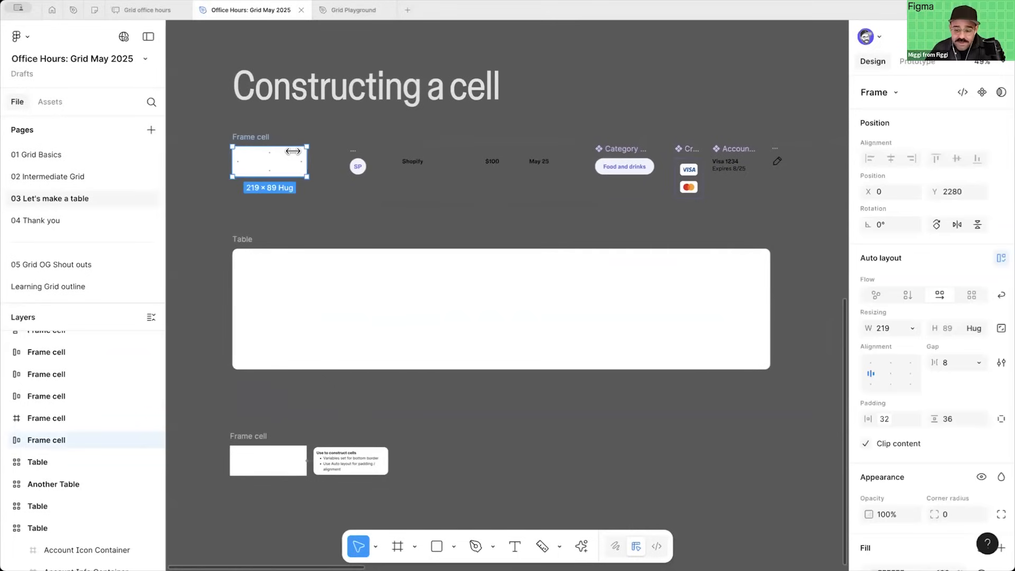
scroll(882, 428, "down", 5)
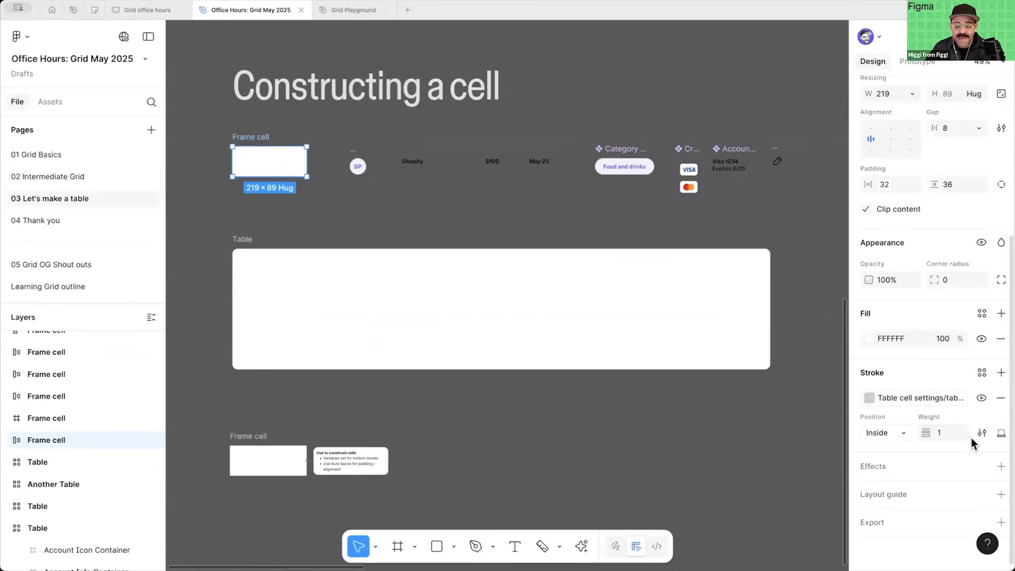
left_click_drag(283, 261, 270, 295)
key("ctrl+d")
key("ctrl+d")
key("ctrl+d")
key("ctrl+d")
key("ctrl+d")
key("ctrl+d")
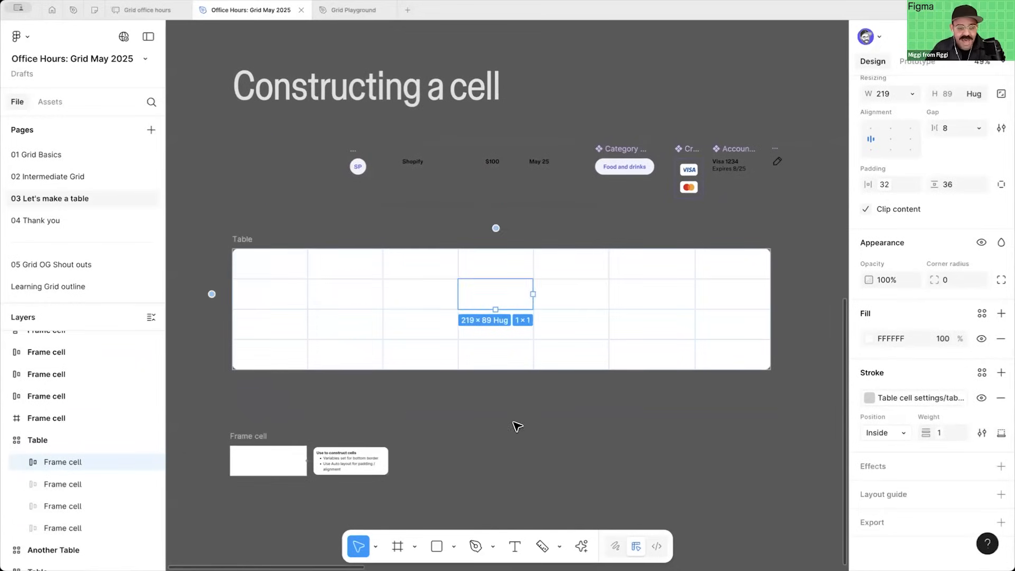
left_click(552, 459)
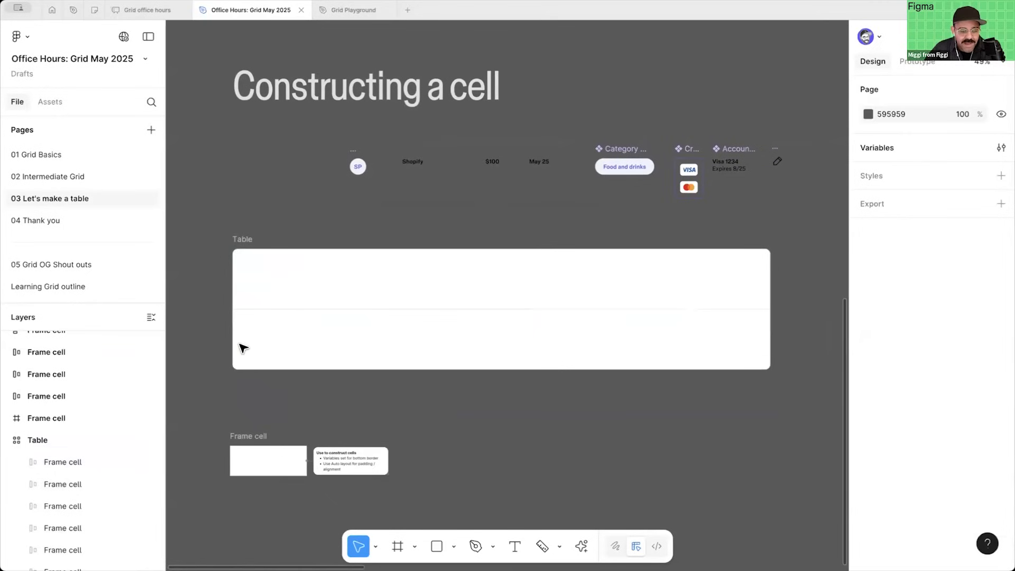
Step: Try larger values for the table-cell-border-size variable, up to 25, to test the border thickness on the table cells
scroll(245, 346, "up", 3)
scroll(351, 314, "down", 5)
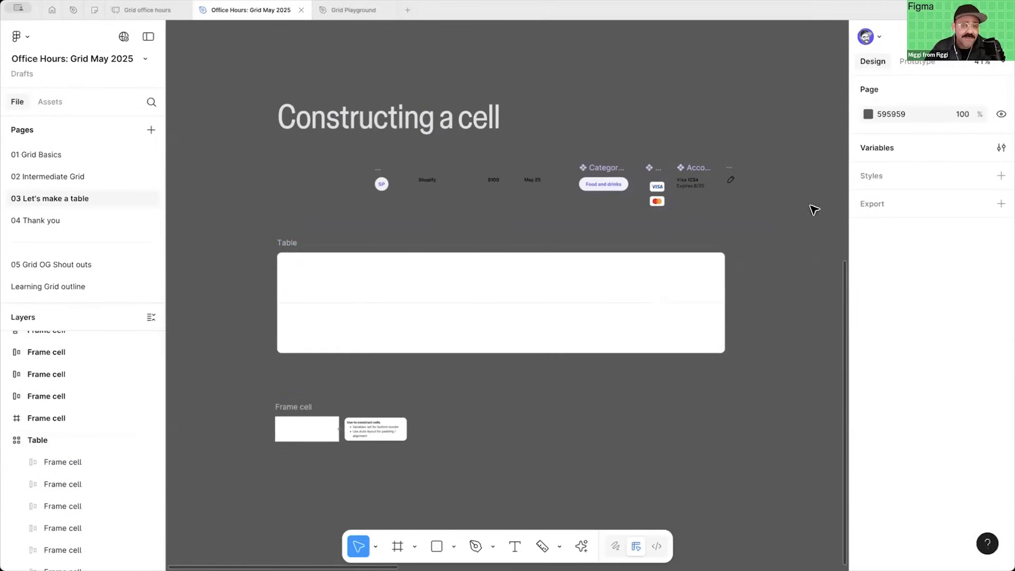
left_click(999, 147)
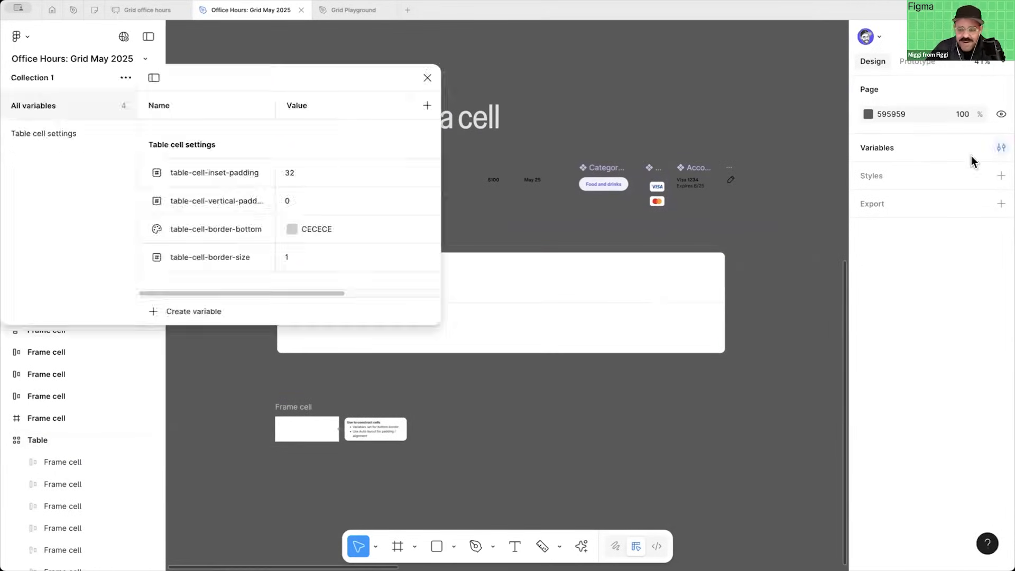
left_click(286, 255)
key("shift+Up")
key("shift+Up")
key("shift+Up")
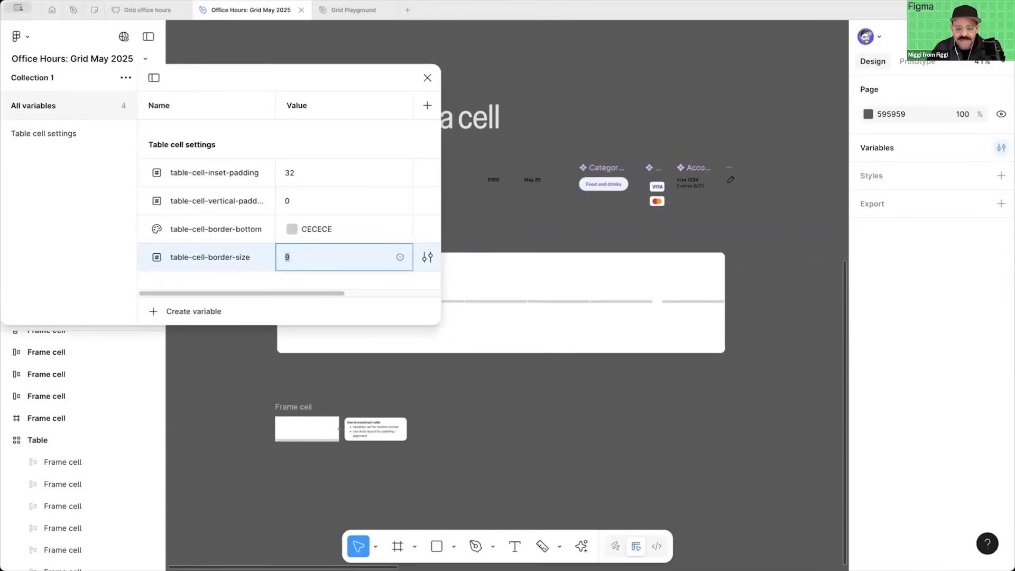
key("shift+Down")
key("shift+Up")
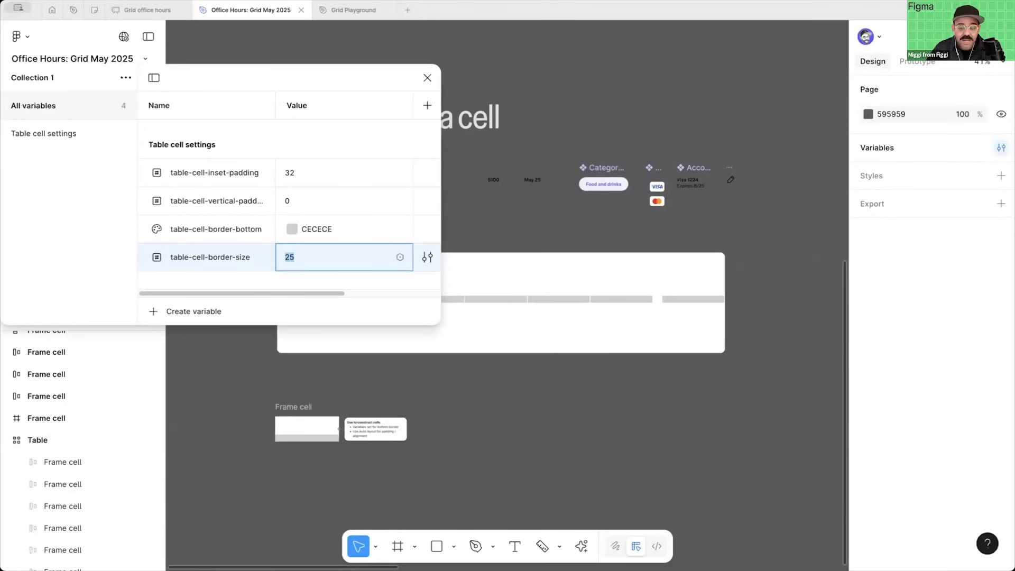
key("shift+Down")
key("shift+Down")
key("shift+Down")
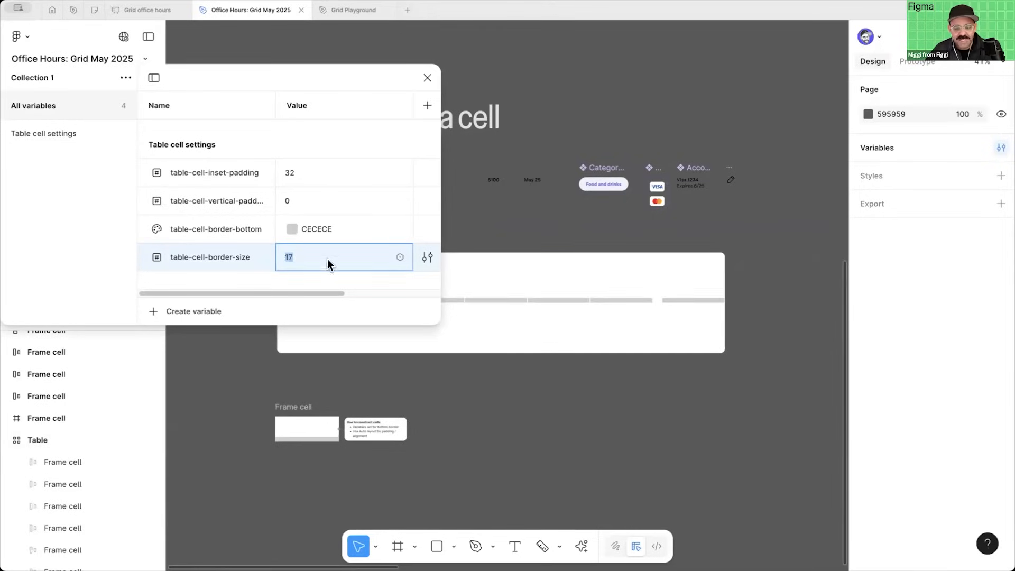
Step: Undo the border-size changes and the duplicated cells, and close the variables
key("super+z")
key("super+z")
key("super+z")
key("super+z")
key("super+z")
left_click(425, 78)
scroll(379, 312, "up", 2)
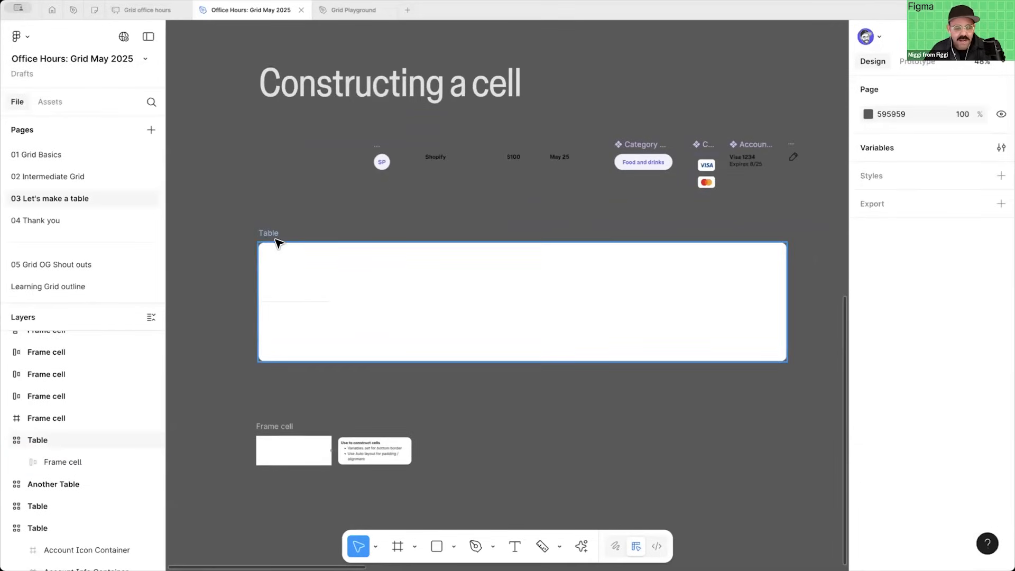
Step: Move the remaining Frame cell out of the Table and place it directly above
left_click(267, 232)
left_click(252, 214)
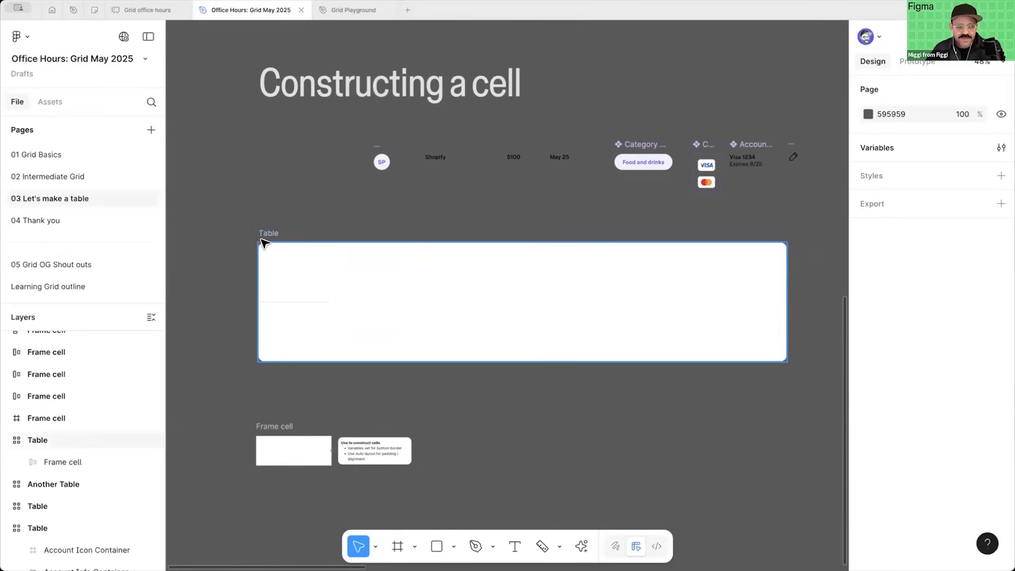
left_click_drag(297, 296, 295, 170)
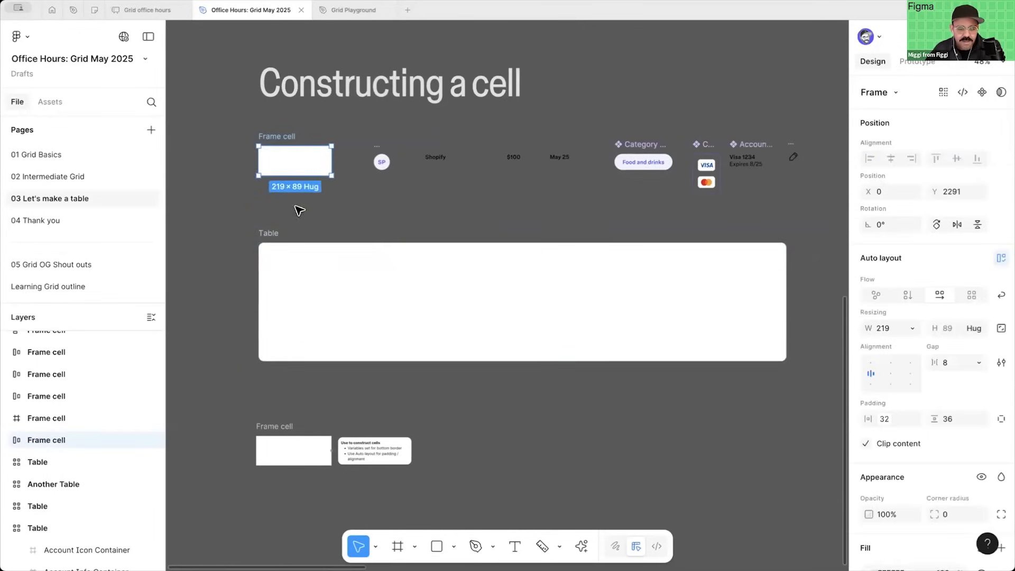
Step: Try adding a copy of the SP icon to the auto layout Frame cell, and undo it
scroll(297, 199, "up", 2)
left_click_drag(403, 154, 294, 154)
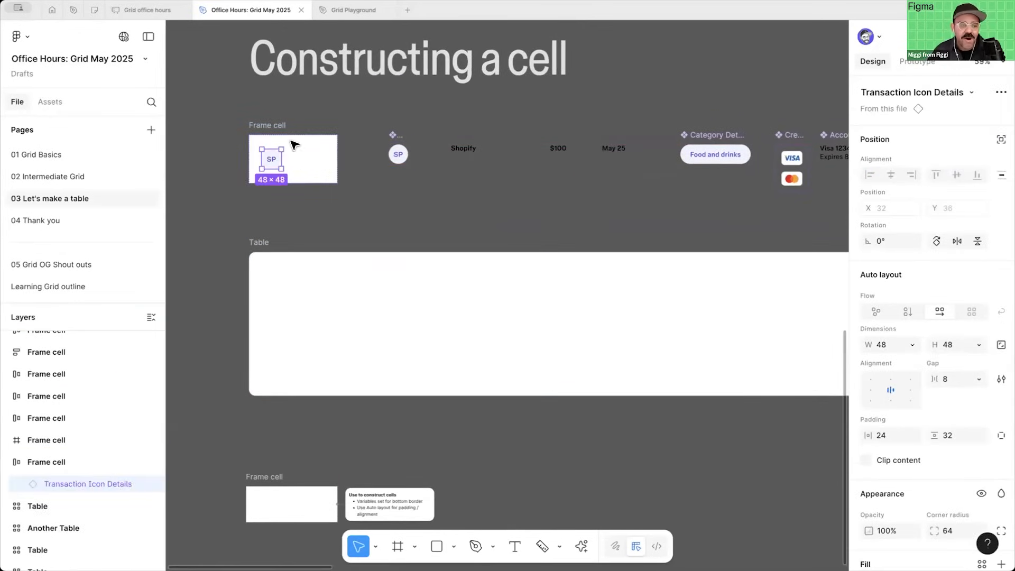
key("super+z")
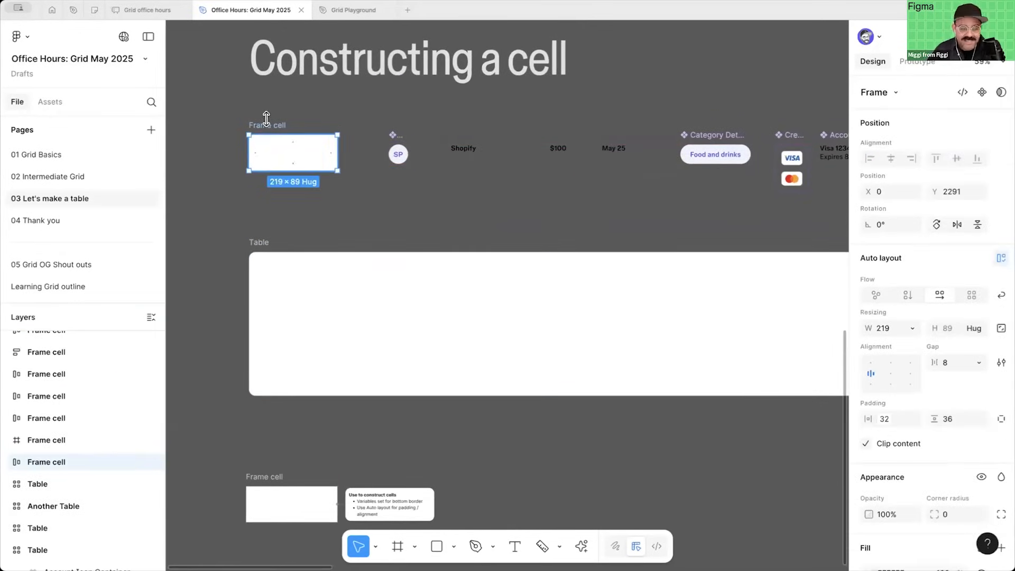
Step: Remove auto layout from the Frame cell and place a copy of the SP icon inside it, centred horizontally and vertically
left_click(876, 294)
left_click(314, 175)
left_click(303, 152)
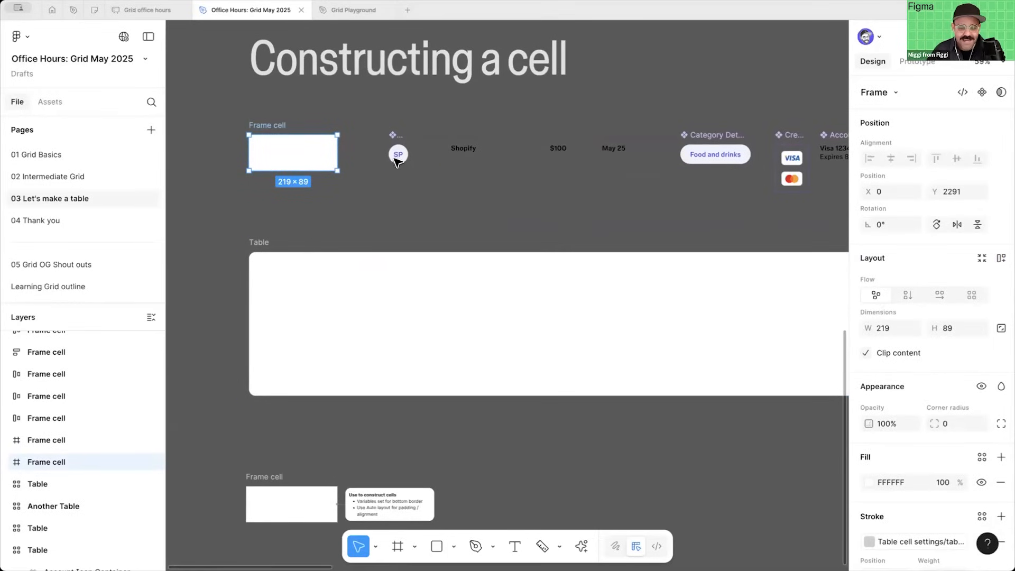
left_click_drag(389, 153, 302, 154)
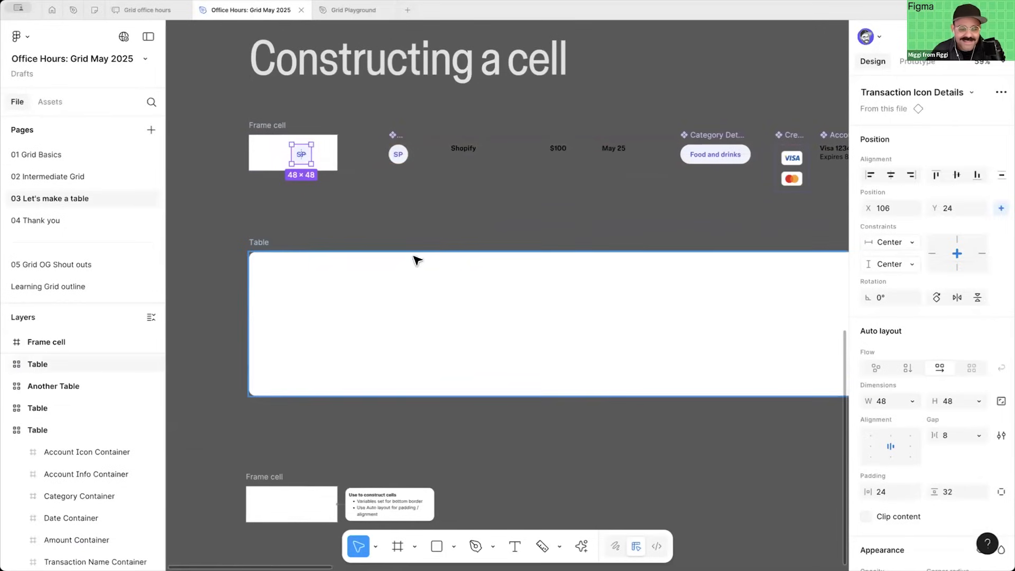
left_click(891, 175)
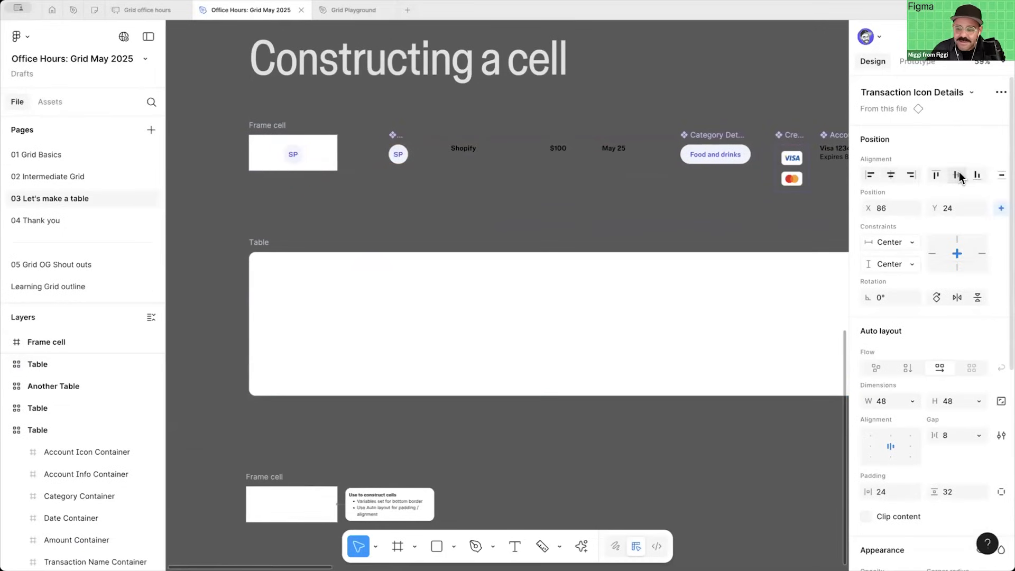
left_click(956, 175)
Step: Move the Frame cell with the SP icon into the first column of the Table's second row
left_click(277, 127)
mouse_move(337, 153)
left_mouse_down()
mouse_move(312, 152)
mouse_move(349, 151)
mouse_move(288, 151)
mouse_move(351, 156)
mouse_move(333, 158)
mouse_move(342, 156)
left_mouse_up()
left_click_drag(269, 153, 280, 304)
left_click(302, 464)
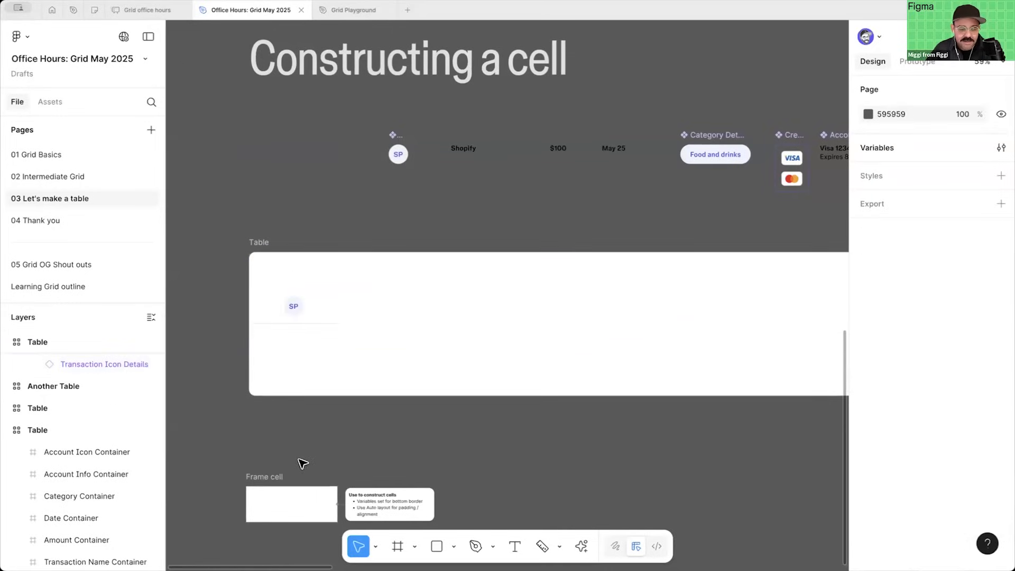
Step: Narrow the Table's first column to a width of about 107 and check the SP cell in it
left_click(284, 257)
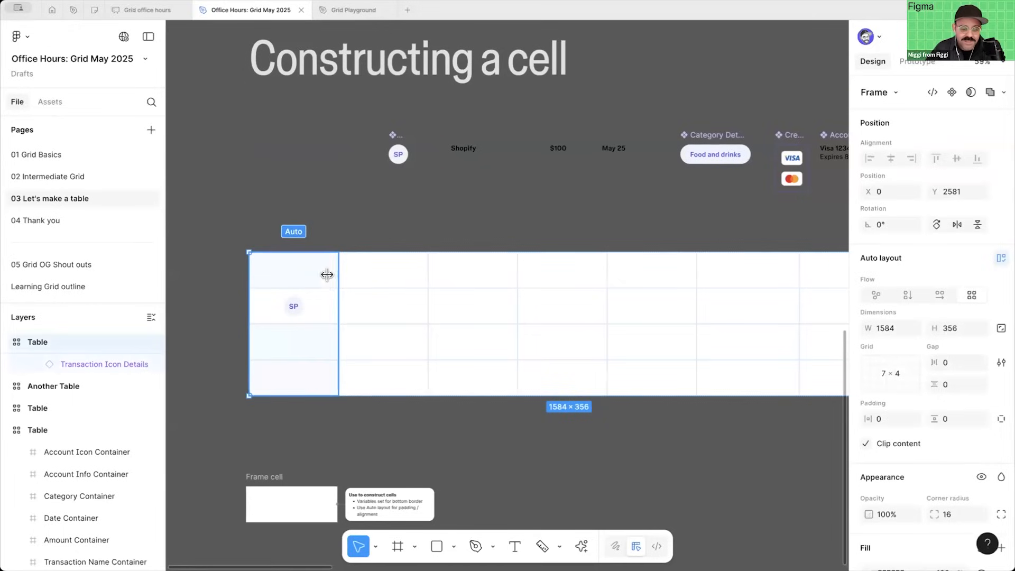
left_click_drag(319, 278, 292, 283)
left_click(315, 443)
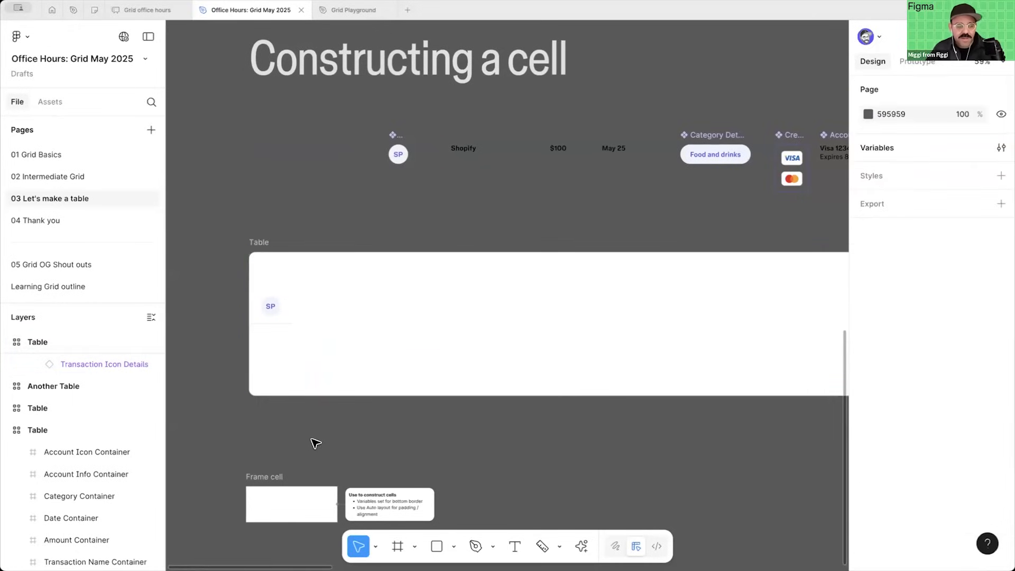
left_click(274, 303)
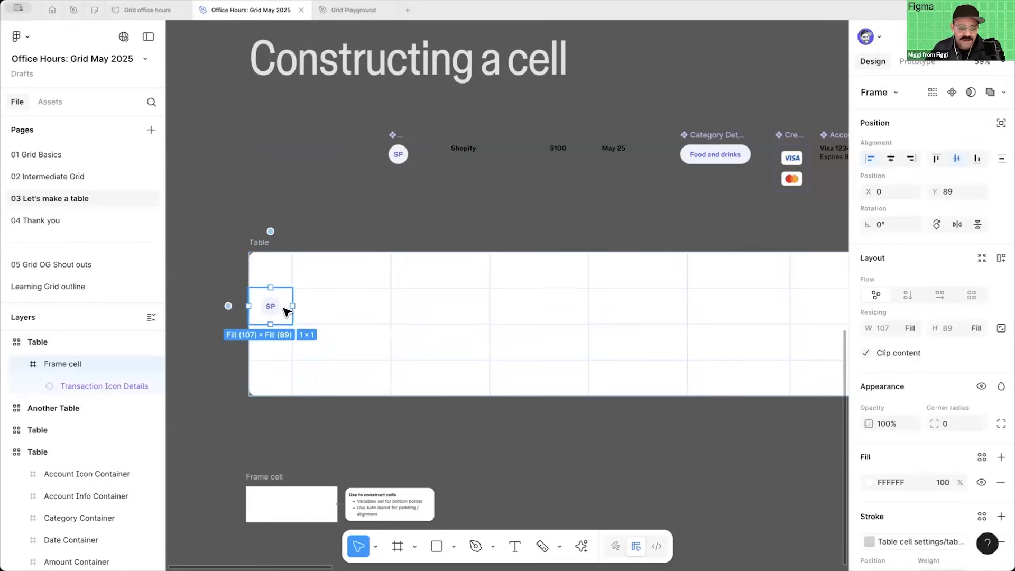
key("Escape")
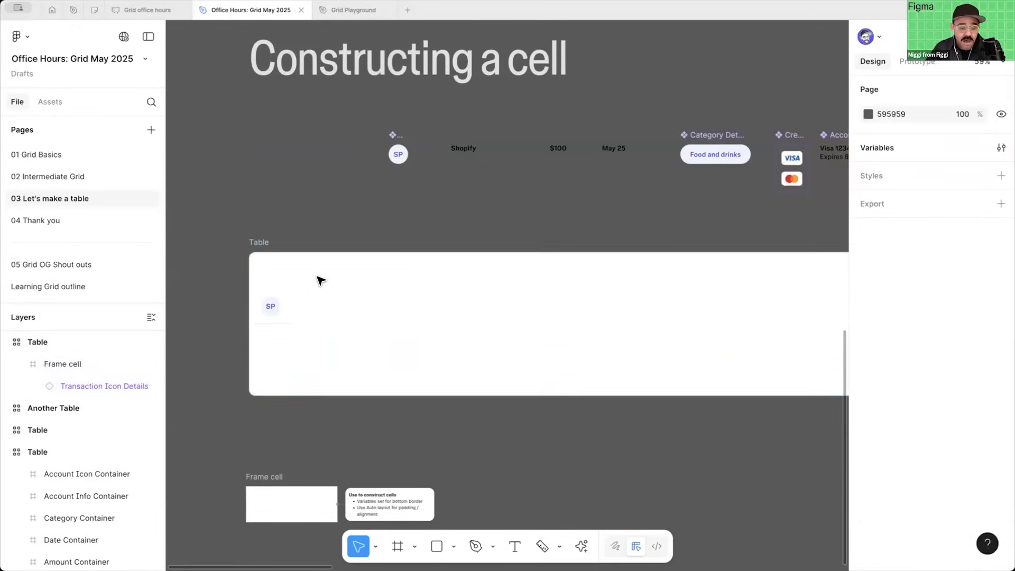
Step: Copy the SP cell out of the Table to the space above it and delete the icon from the copy
left_click(271, 510)
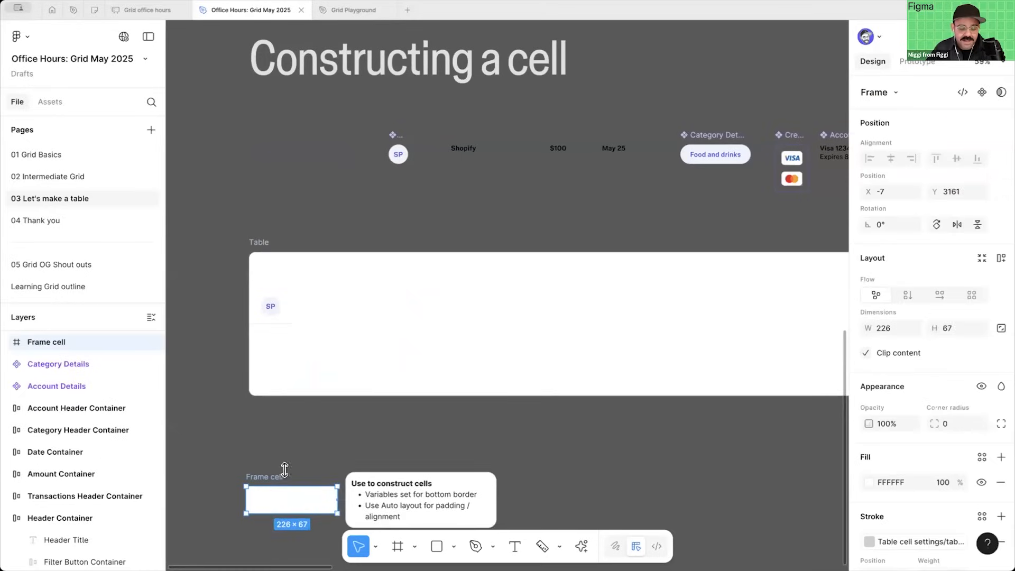
key("Escape")
left_click_drag(283, 315, 297, 154)
key("alt")
left_click_drag(281, 314, 277, 311)
left_click(296, 164)
left_click(276, 141)
key("Delete")
Step: Widen the empty cell copy to about 214 and place a copy of the Shopify text inside it
left_click(296, 154)
left_click_drag(305, 150, 347, 149)
left_click_drag(458, 152, 310, 154)
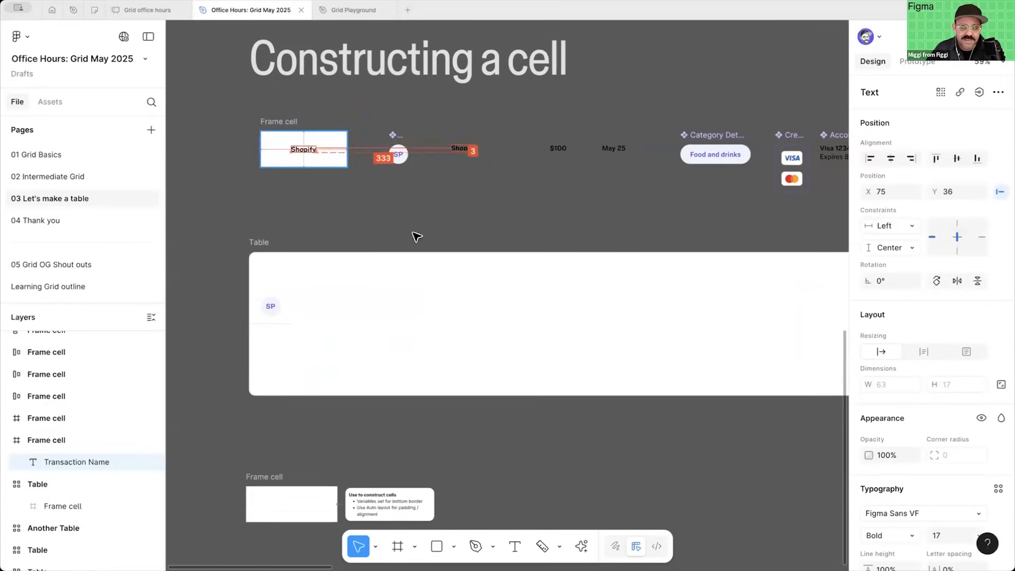
Step: Align the Shopify text to the left edge of its Frame cell
left_click(279, 122)
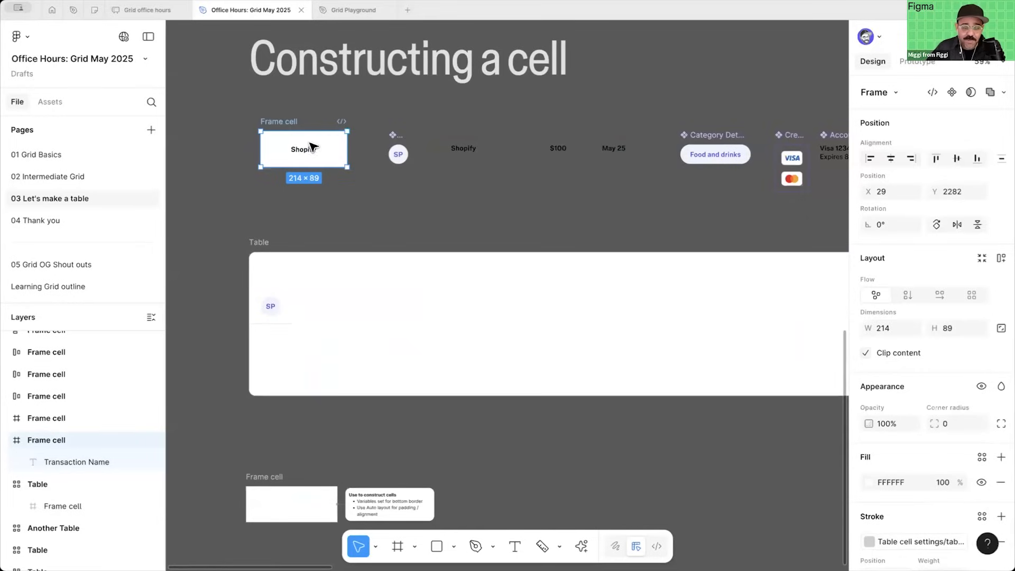
key("Return")
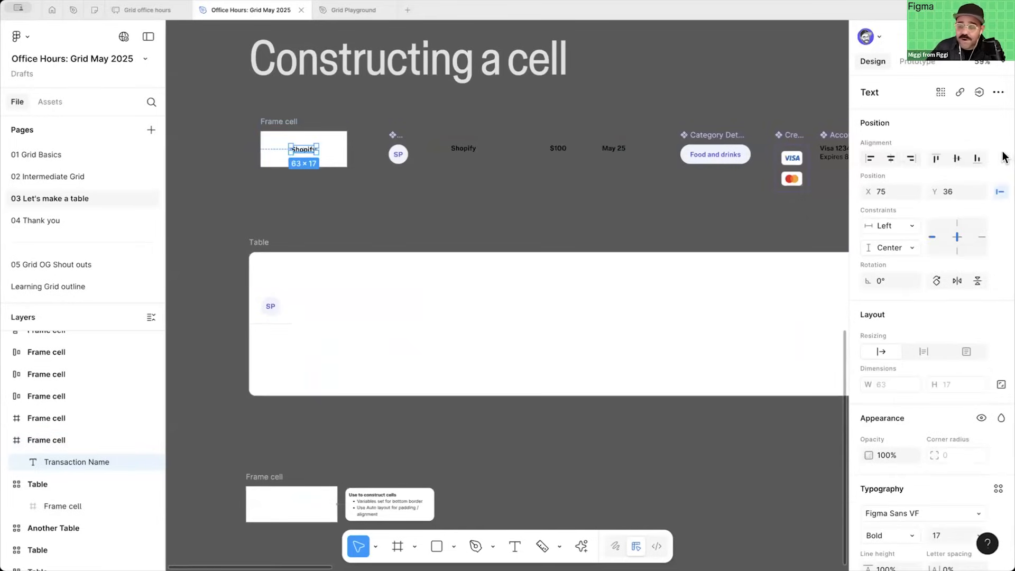
left_click(869, 158)
Step: Add auto layout to the Shopify cell, widen it to about 207 and align its content to the left centre
left_click(277, 121)
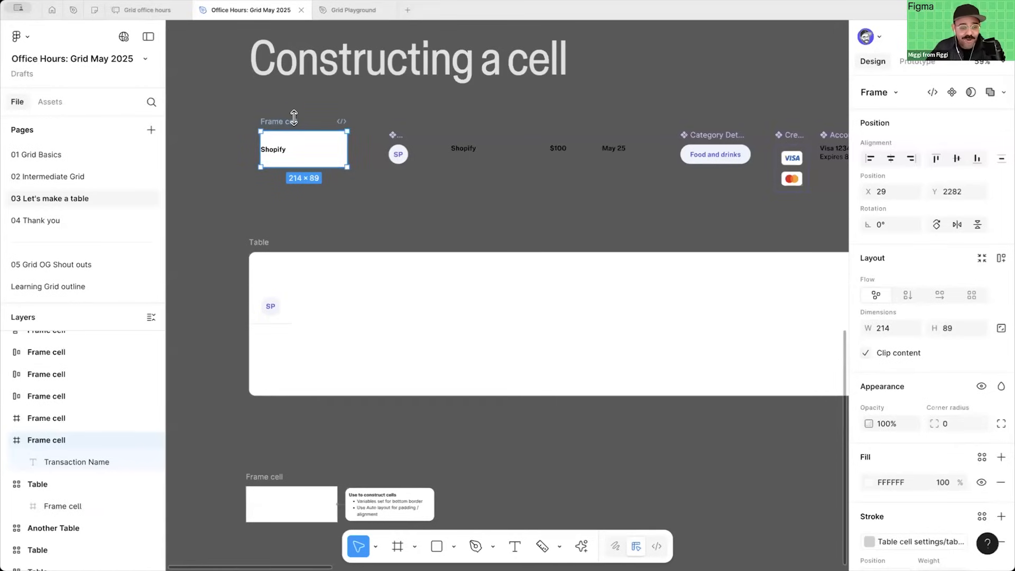
key("shift+a")
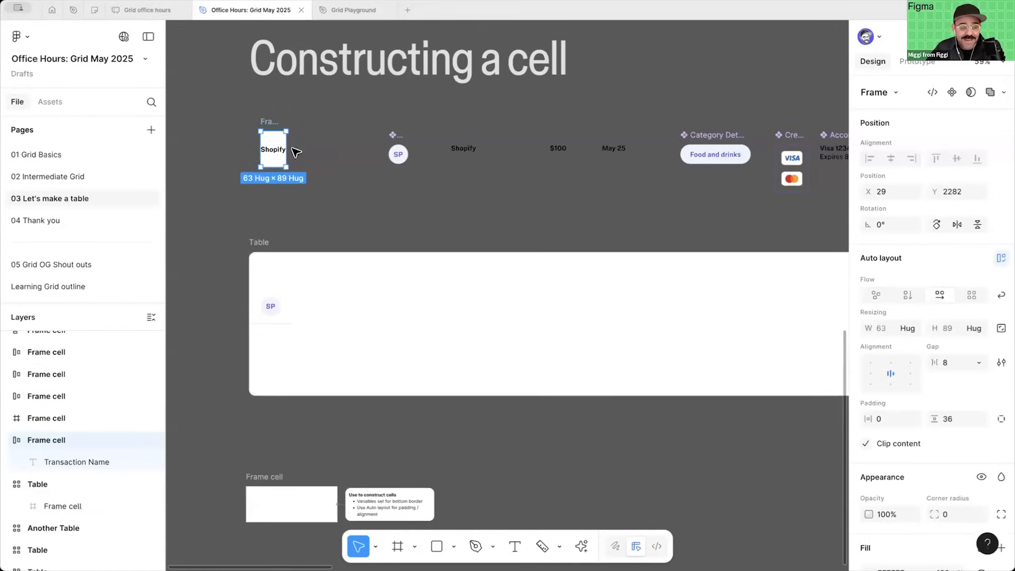
left_click_drag(285, 144, 344, 148)
left_click(869, 374)
Step: Apply the table-cell-inset-padding variable to the Shopify cell's horizontal padding
scroll(871, 379, "down", 3)
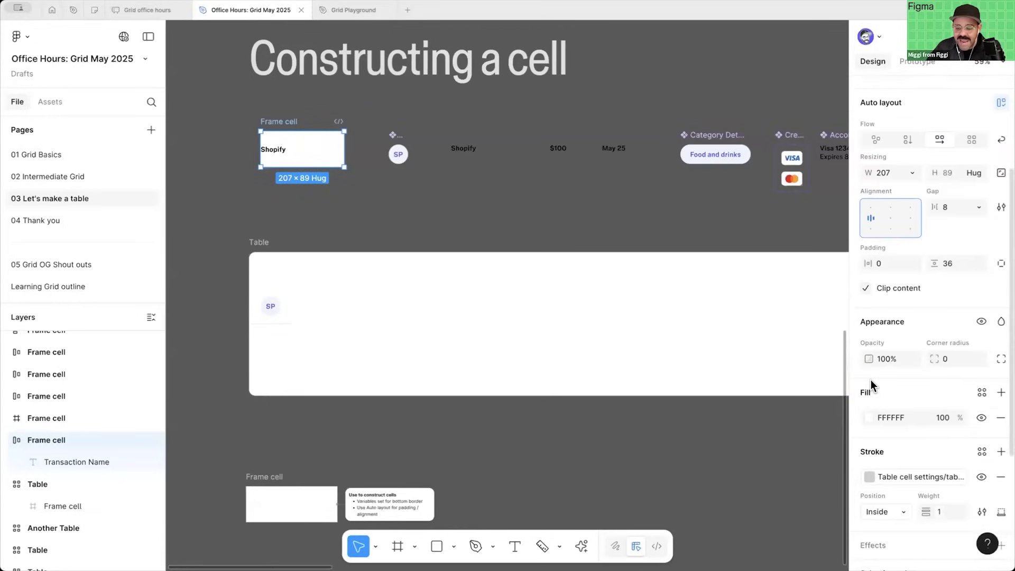
scroll(870, 380, "down", 1)
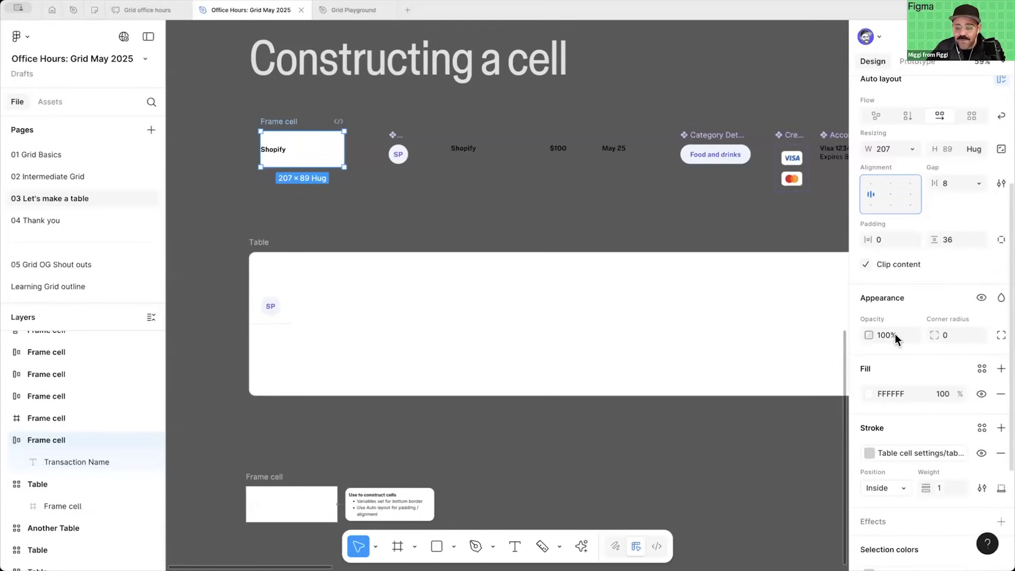
left_click(910, 240)
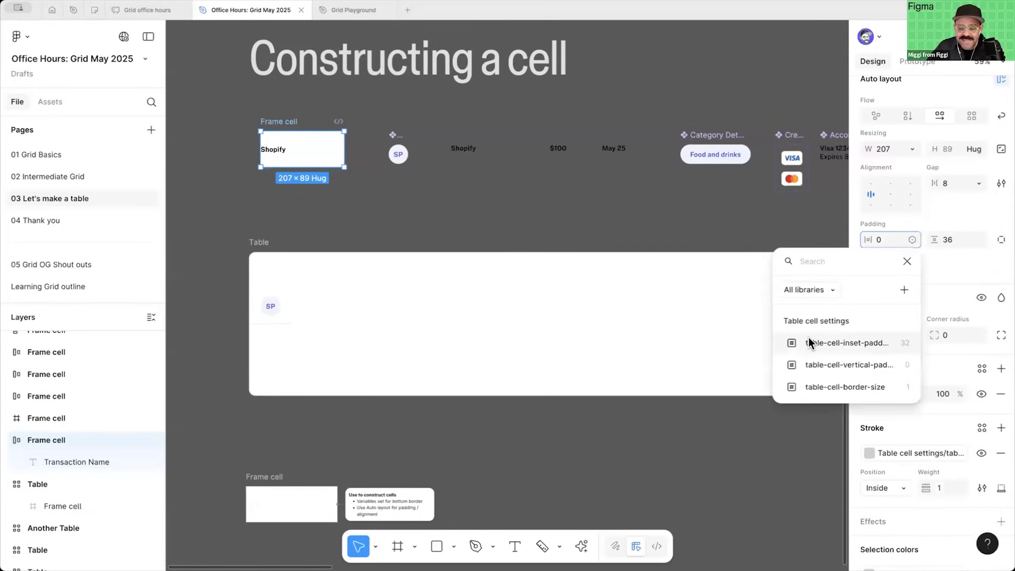
left_click(858, 342)
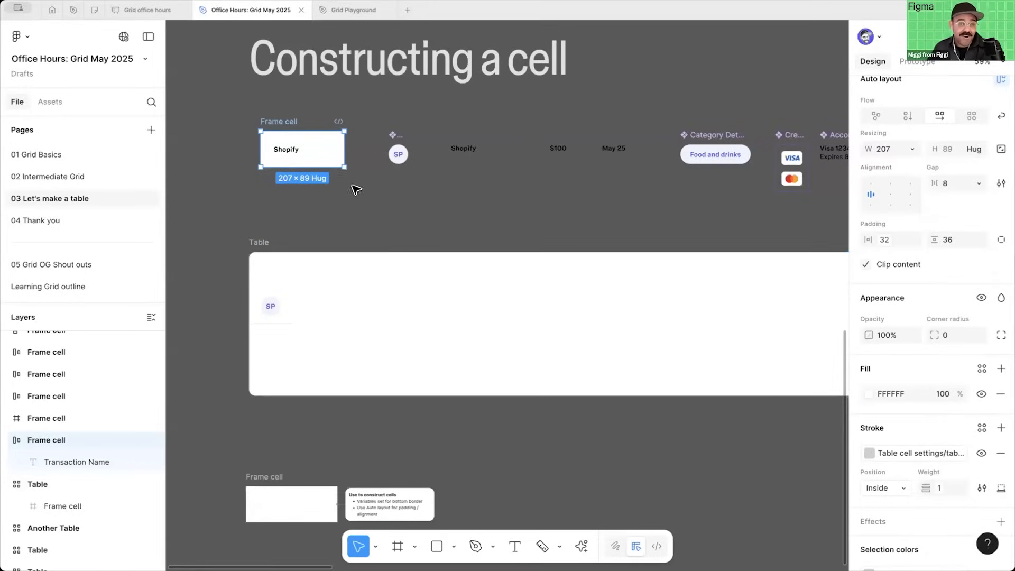
Step: Place the Shopify cell in the Table's second row, beside the SP cell, and make its width fill the column
left_click_drag(286, 145, 370, 311)
left_click(503, 206)
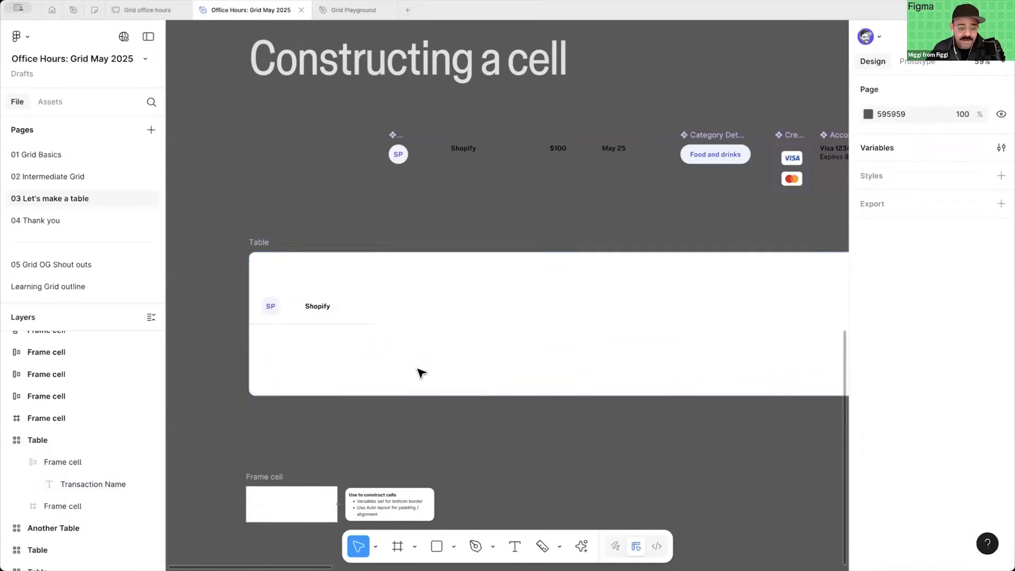
left_click(344, 304)
left_click(556, 491)
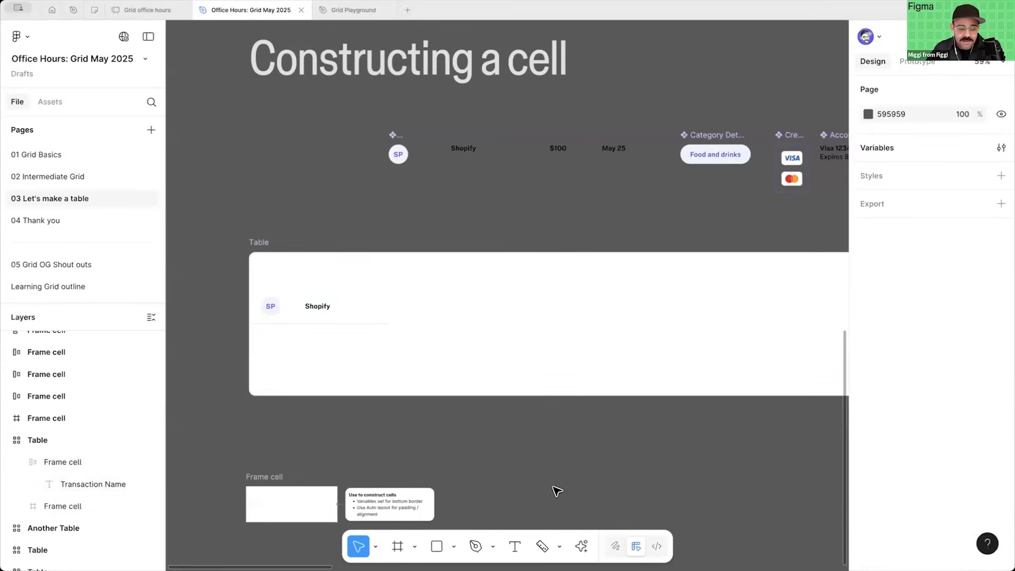
left_click(359, 312)
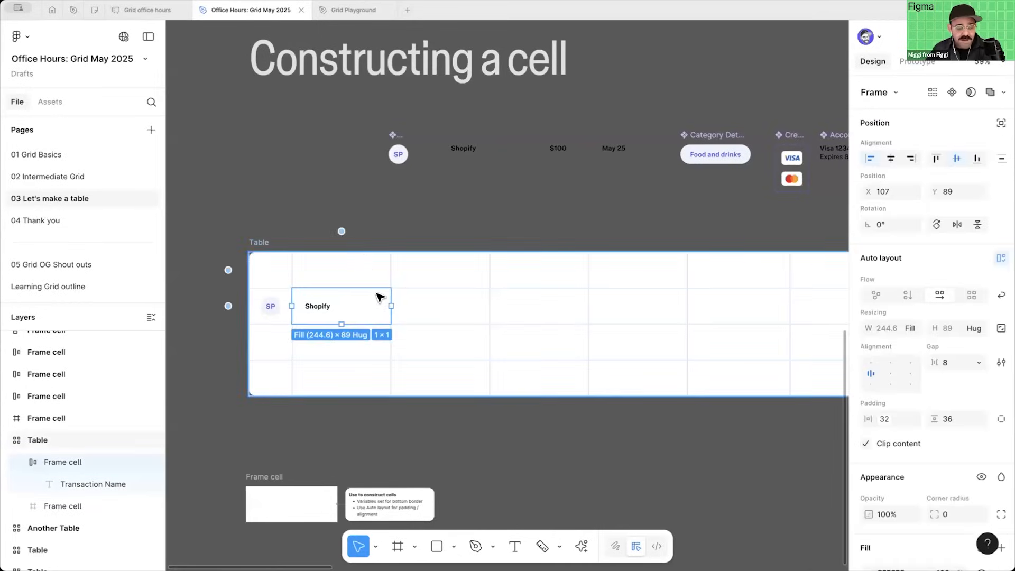
Step: Duplicate the Shopify cell five times to fill the remaining columns of the Table's second row
key("ctrl+d")
key("ctrl+d")
key("ctrl+d")
key("ctrl+d")
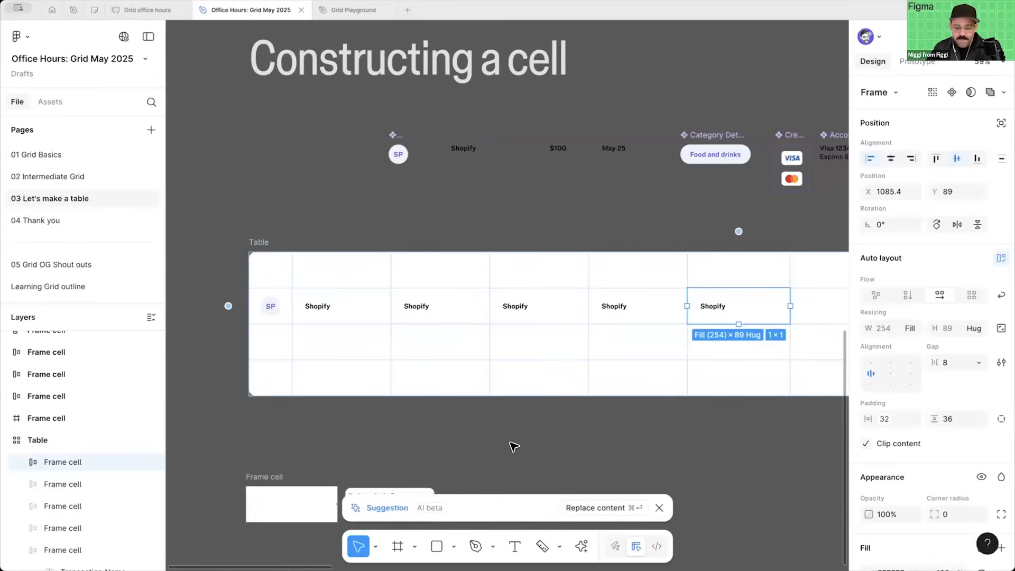
key("ctrl+d")
left_click(532, 439)
Step: Examine the prepared Header, Labels and Data row parts, the empty Table grid and the Pagination Footer
scroll(407, 364, "right", 3)
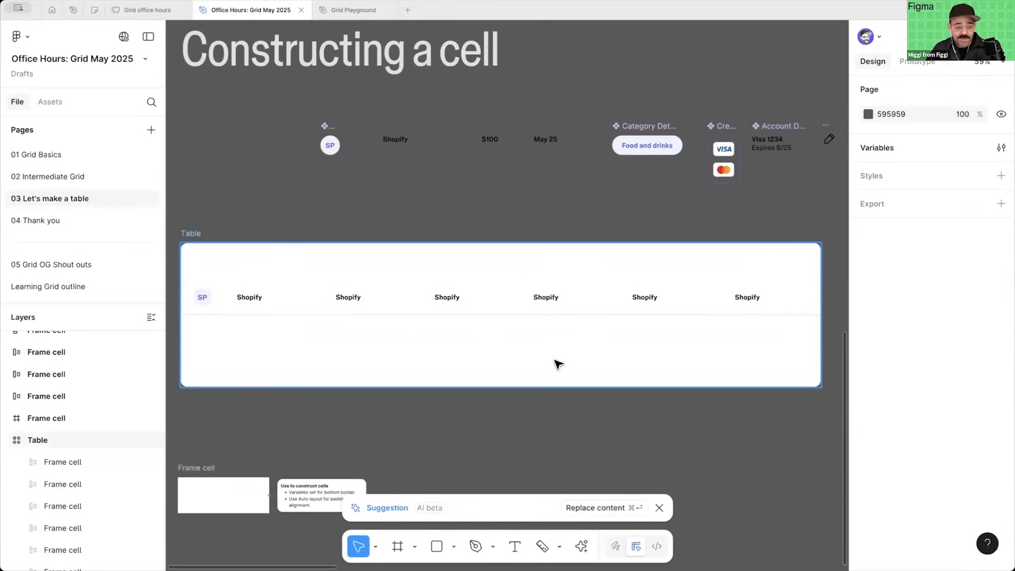
scroll(566, 364, "down", 3)
left_click_drag(694, 186, 455, 328)
left_click_drag(647, 172, 359, 347)
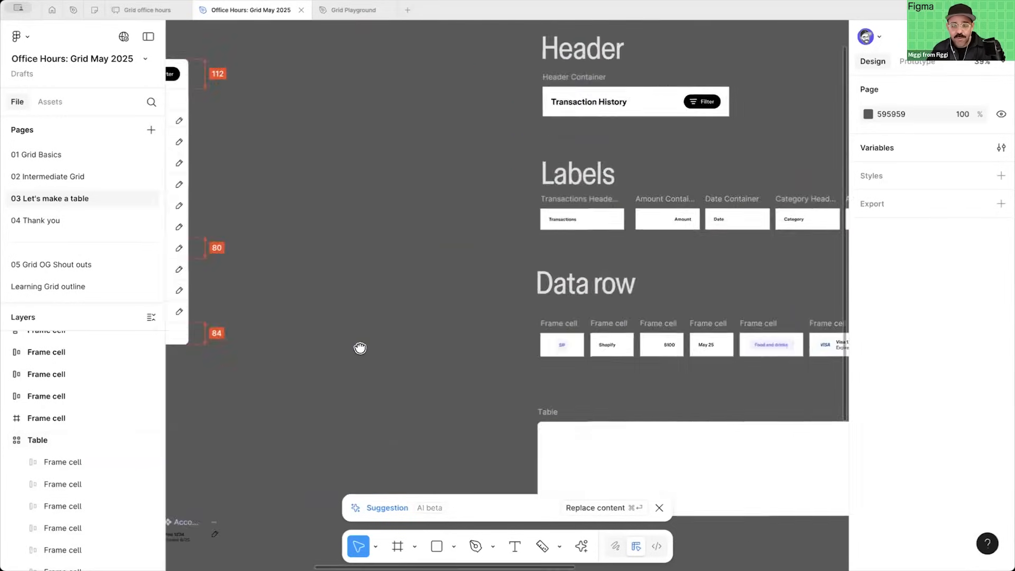
left_click_drag(693, 197, 453, 262)
scroll(453, 263, "down", 10)
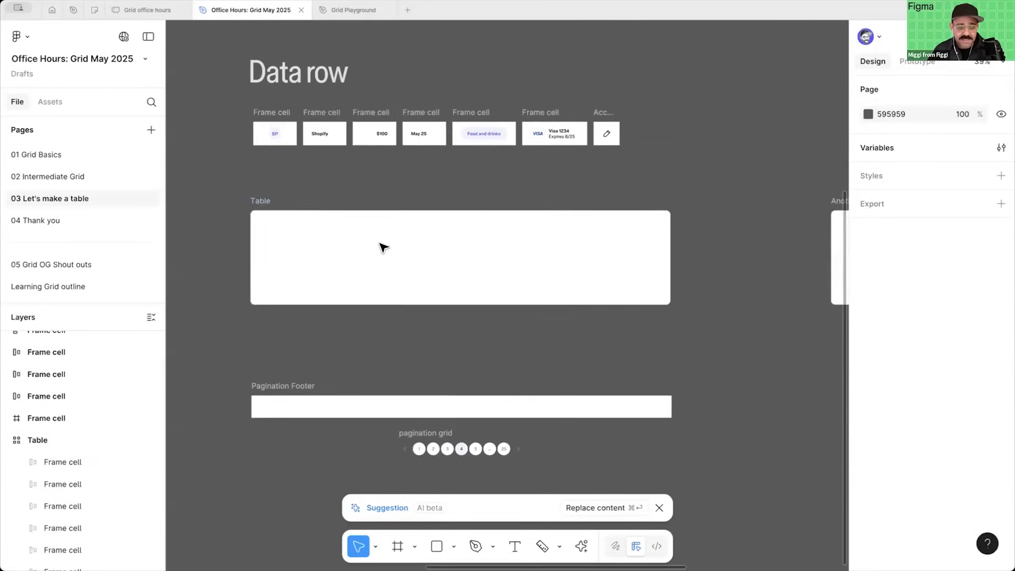
left_click(383, 249)
scroll(335, 277, "up", 3)
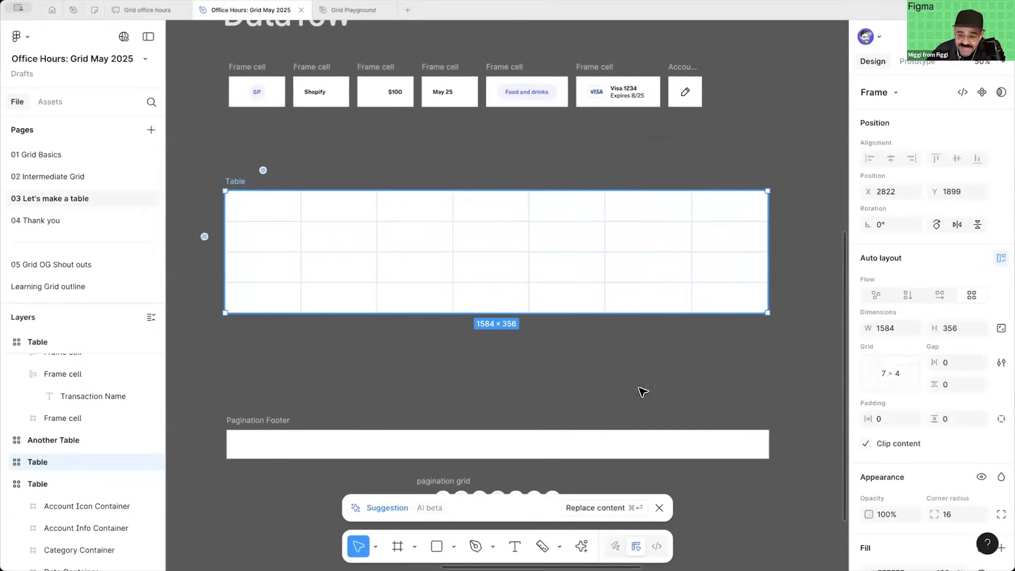
scroll(492, 230, "down", 2)
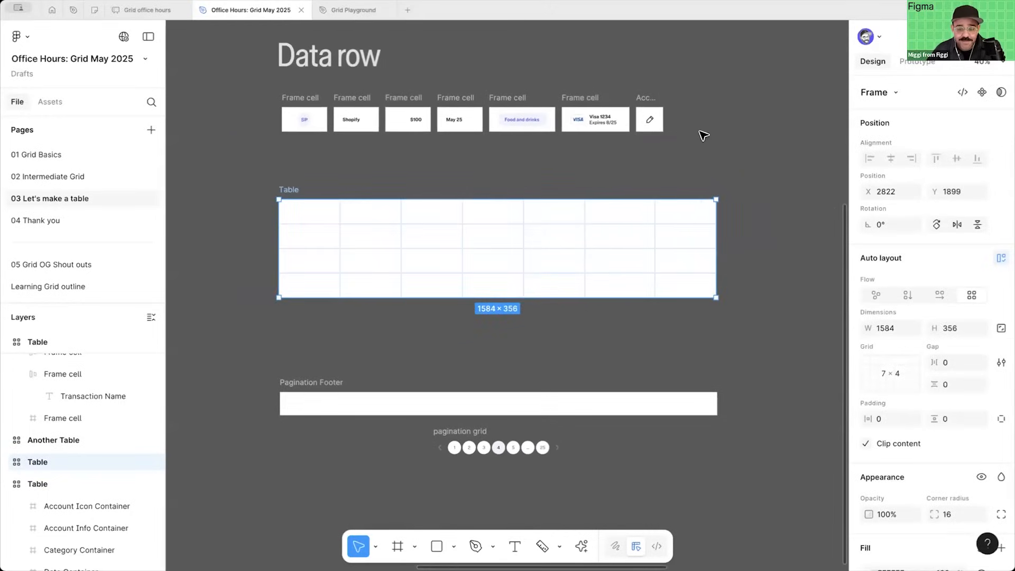
left_click(702, 98)
scroll(702, 98, "up", 10)
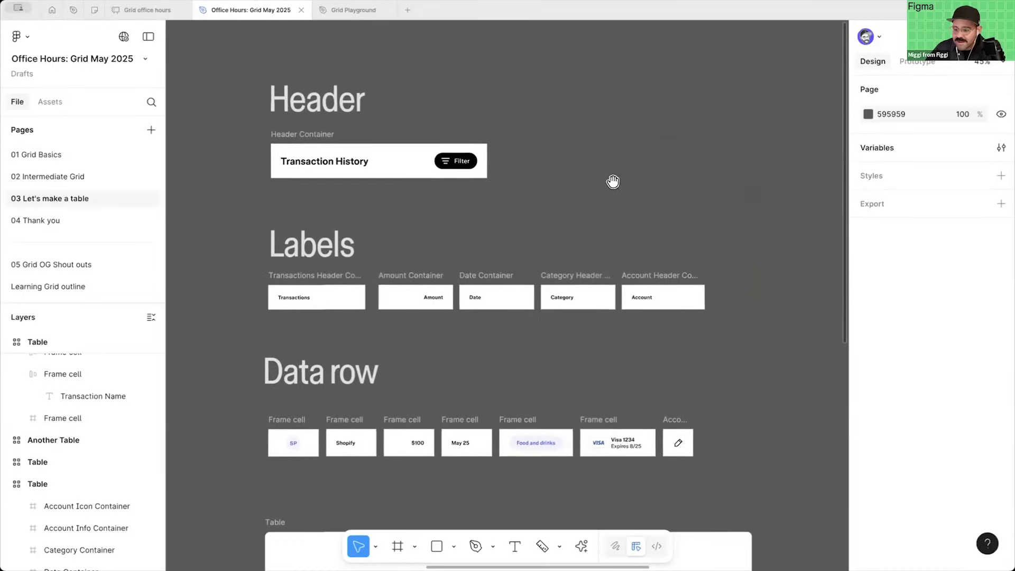
scroll(463, 227, "up", 2)
scroll(444, 238, "up", 2)
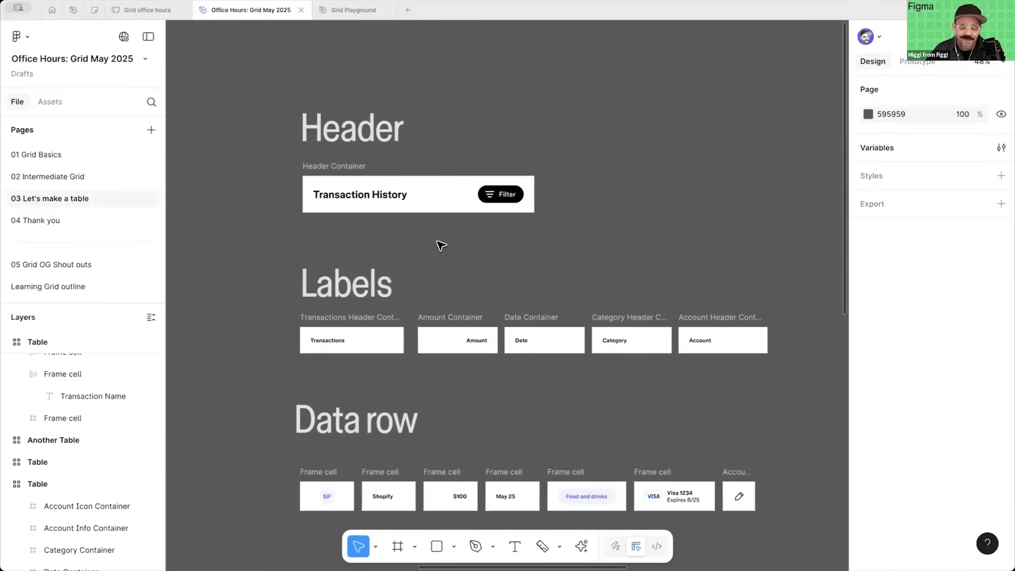
scroll(455, 217, "down", 2)
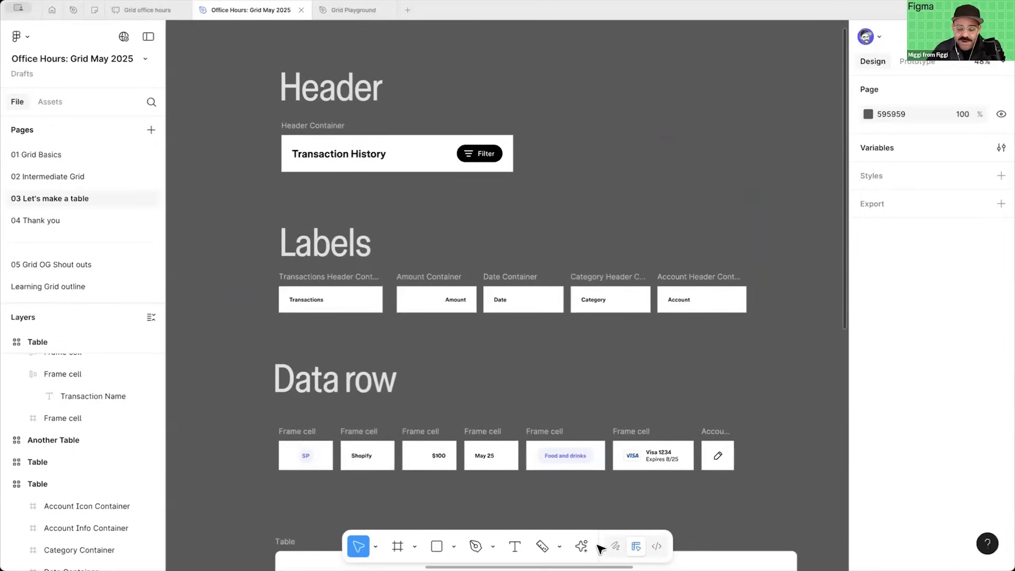
Step: Measure the Header Container's height with the measurement tool and delete the measurement
left_click(540, 544)
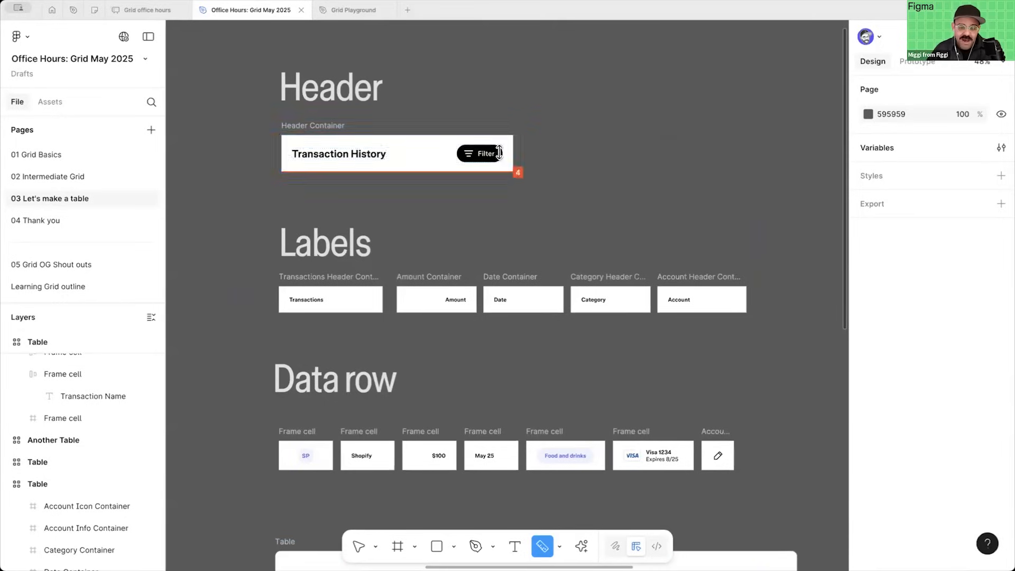
left_click(528, 153)
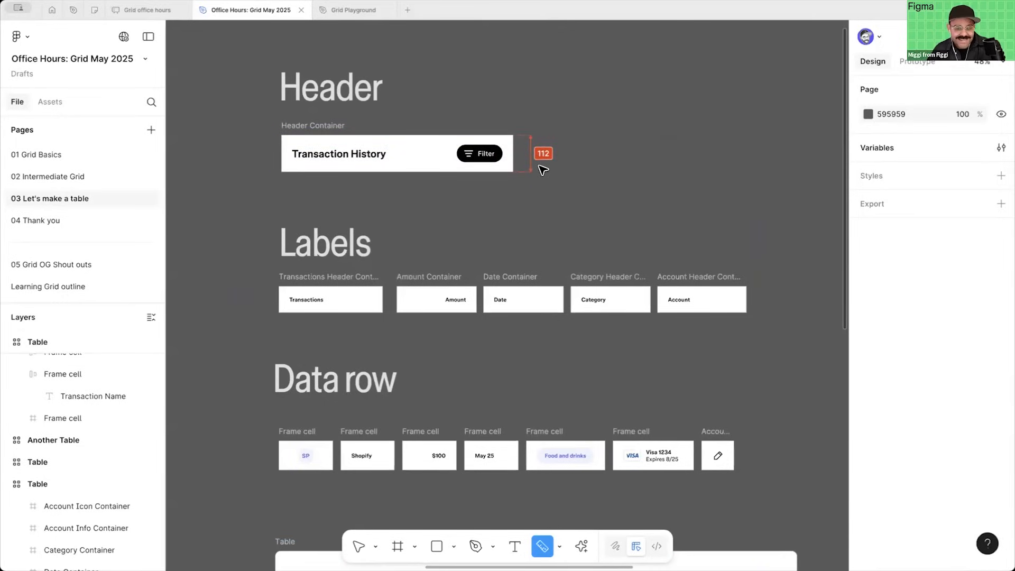
key("Delete")
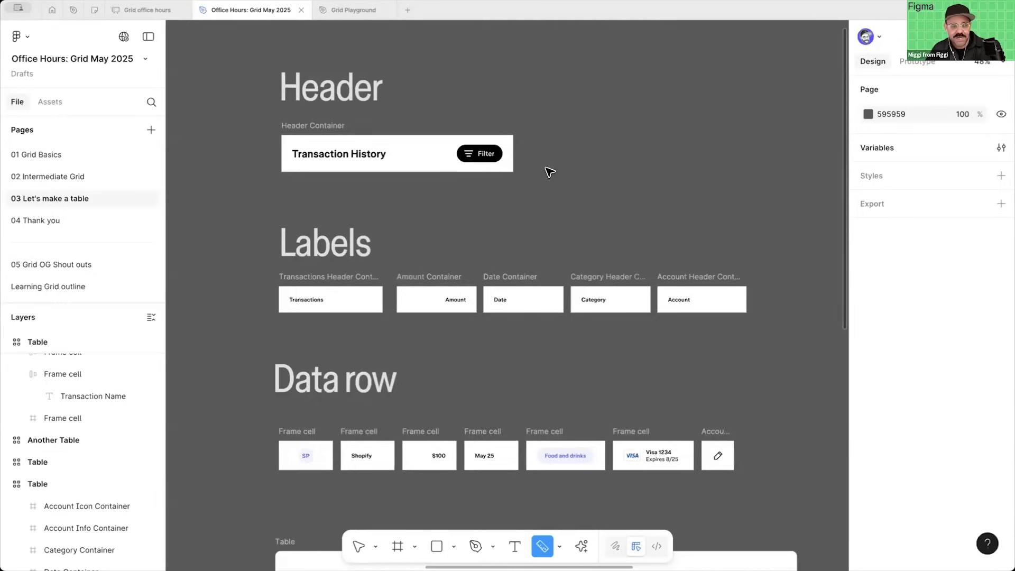
scroll(550, 171, "down", 2)
Step: Widen the Header Container to roughly one and a half times its width by moving its right edge outward
left_click(332, 129)
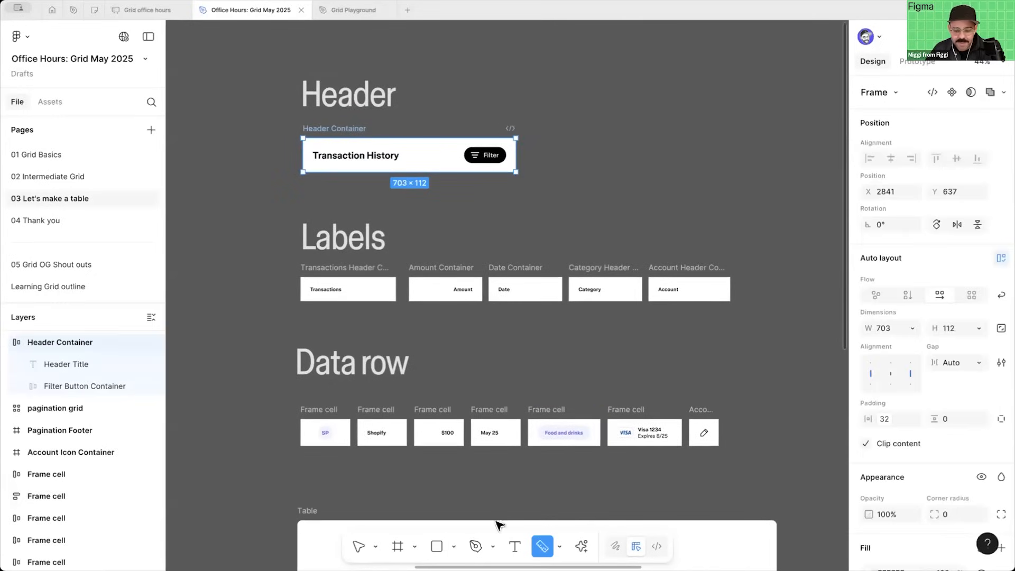
left_click(360, 546)
left_click(370, 132)
left_click(455, 167)
left_click_drag(516, 155, 638, 157)
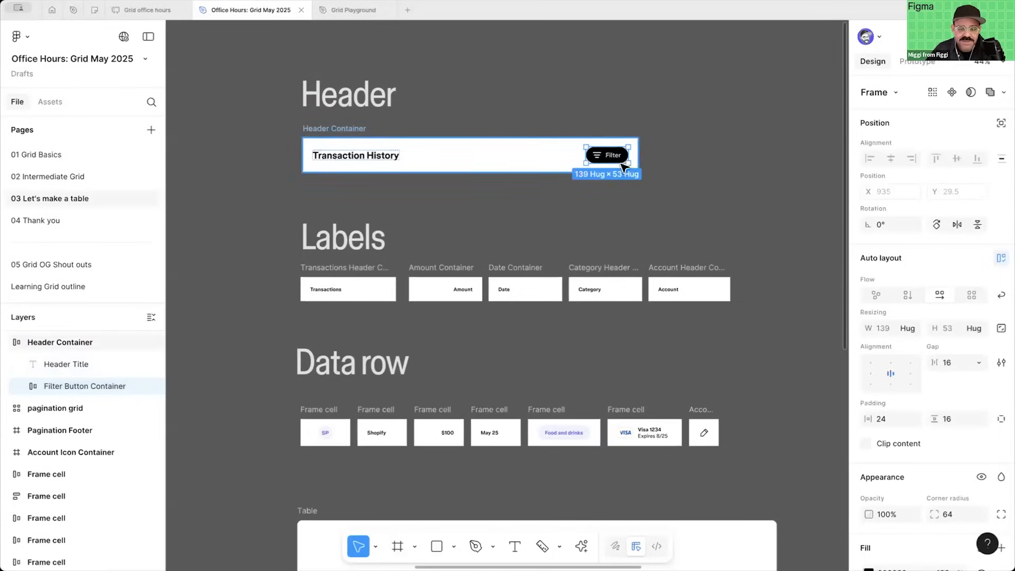
left_click(537, 249)
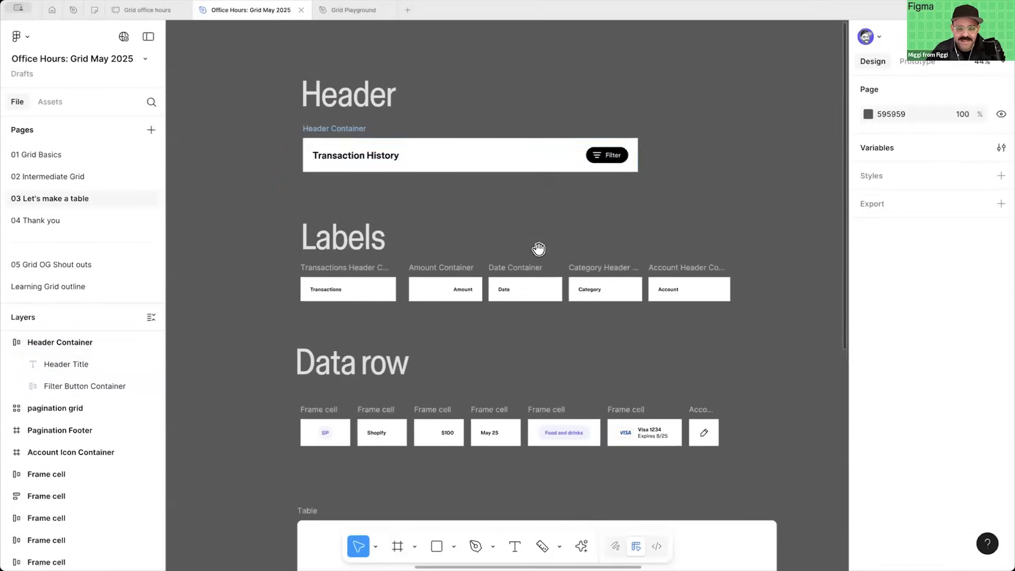
Step: Place the Header Container in the Table's first row and span it across all seven columns
scroll(374, 133, "down", 3)
left_click_drag(312, 365, 285, 409)
left_click_drag(556, 414, 728, 429)
scroll(736, 369, "down", 4)
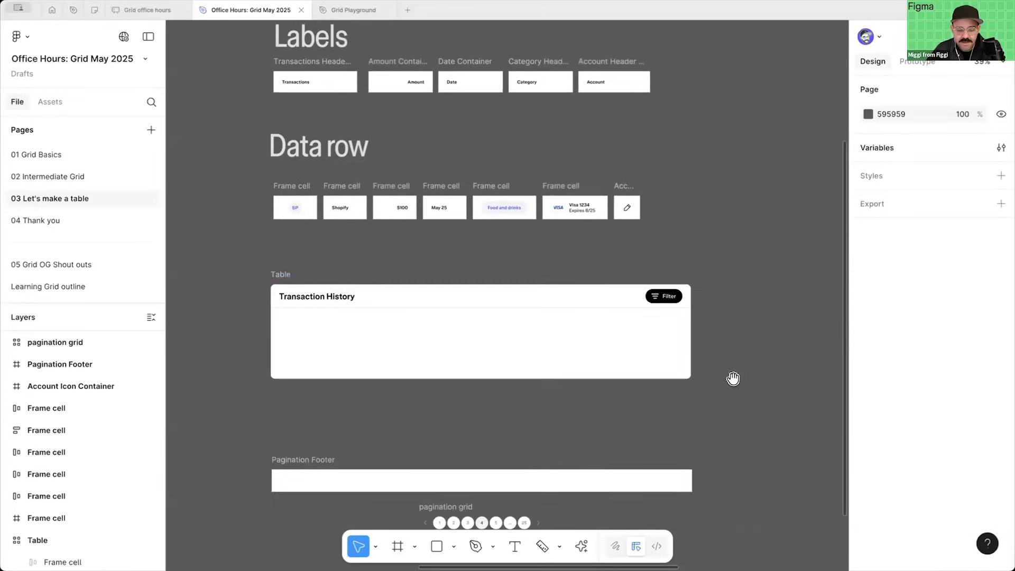
Step: Inspect the pagination grid and its grid auto layout settings below the Pagination Footer
scroll(497, 407, "up", 2)
key("Tab")
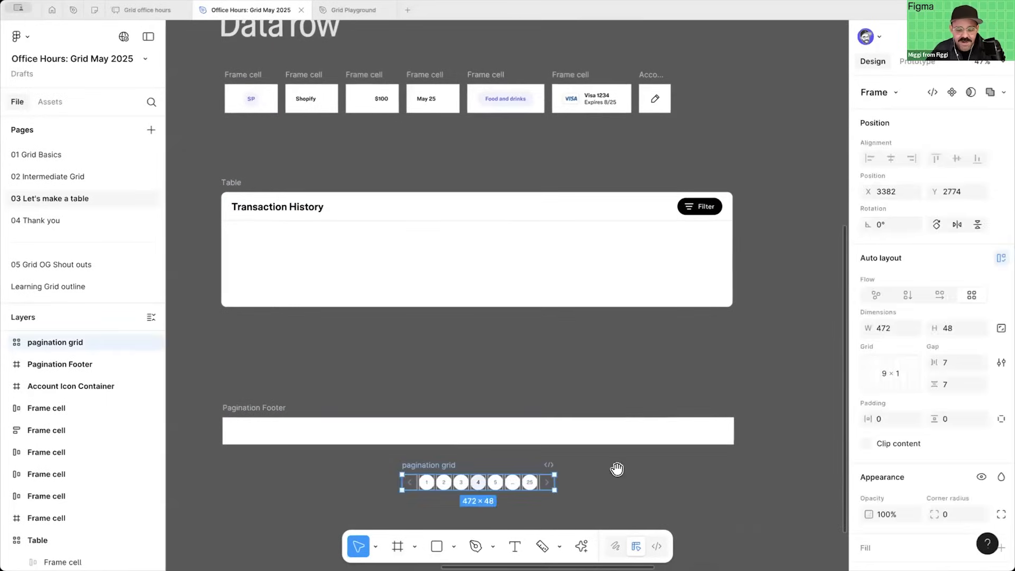
key("Tab")
key("super+z")
key("super+z")
key("super+z")
scroll(614, 399, "down", 3)
scroll(550, 401, "up", 2)
scroll(549, 401, "up", 5)
left_click(327, 323)
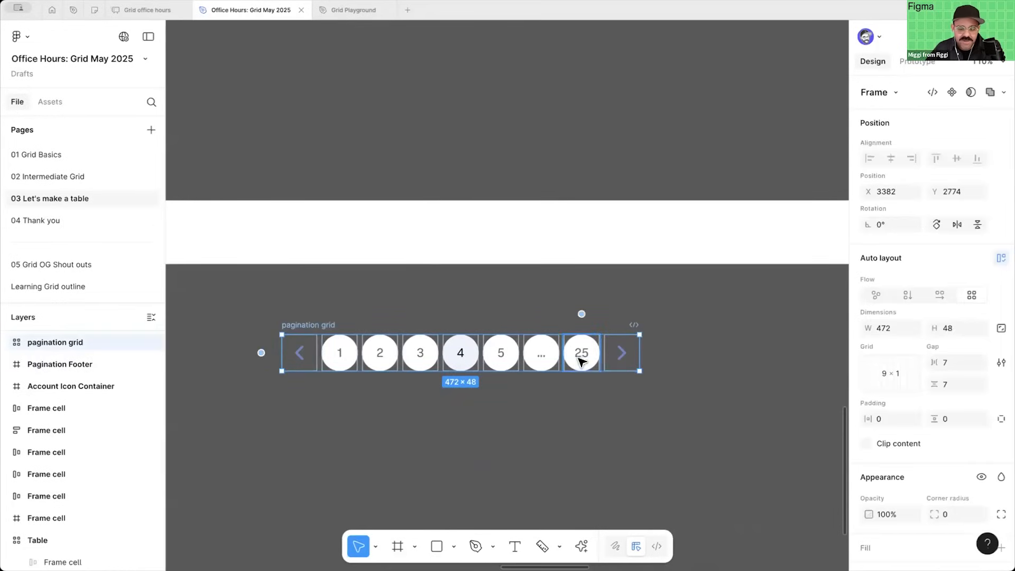
left_click(390, 440)
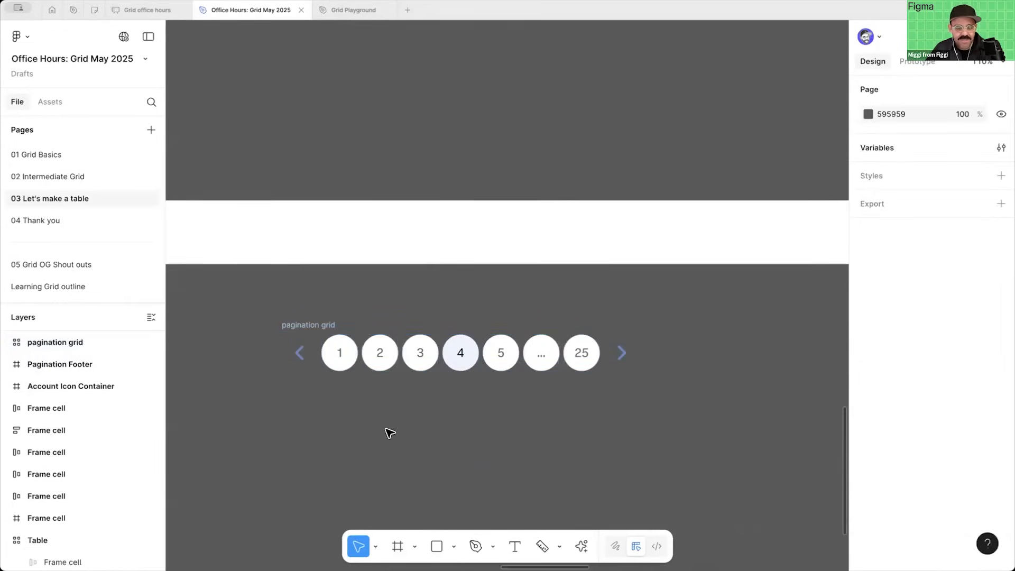
Step: Cut the pagination grid and paste it into the centre of the Pagination Footer
scroll(367, 391, "down", 5)
left_click(384, 397)
key("Delete")
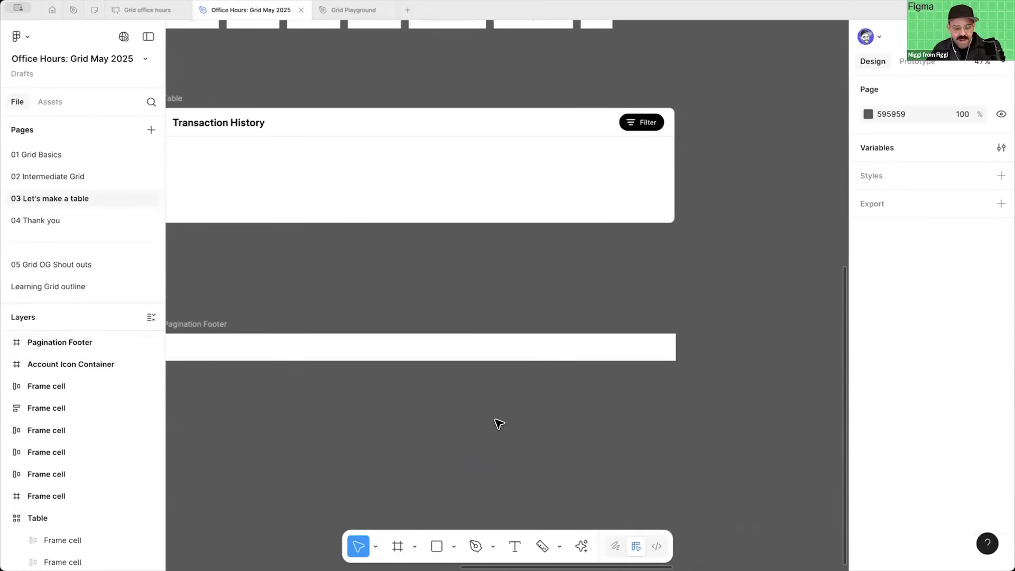
scroll(496, 421, "left", 2)
left_click(346, 363)
key("ctrl+v")
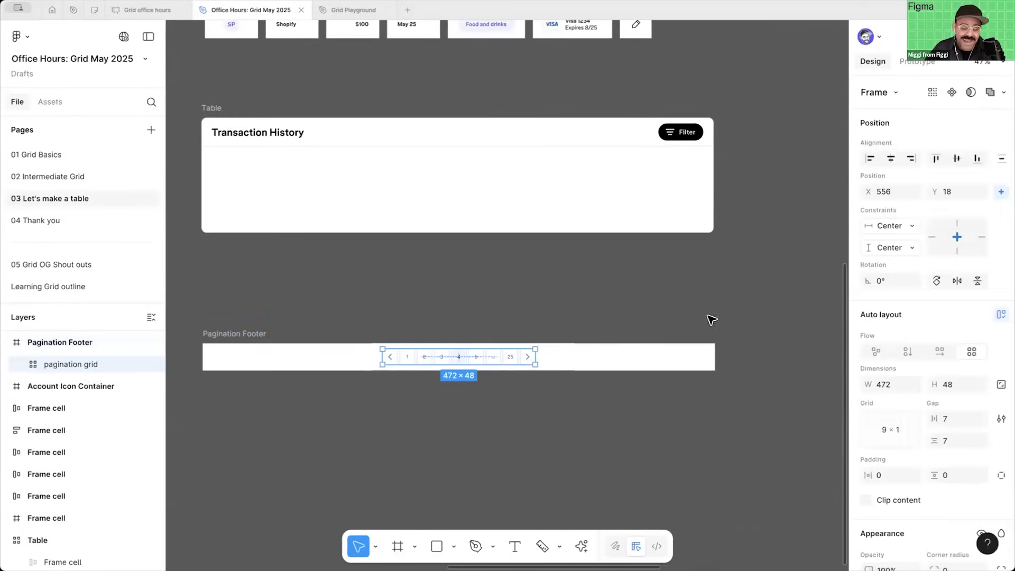
Step: Place the Pagination Footer in the Table's last row so that it spans all seven columns
left_click(255, 332)
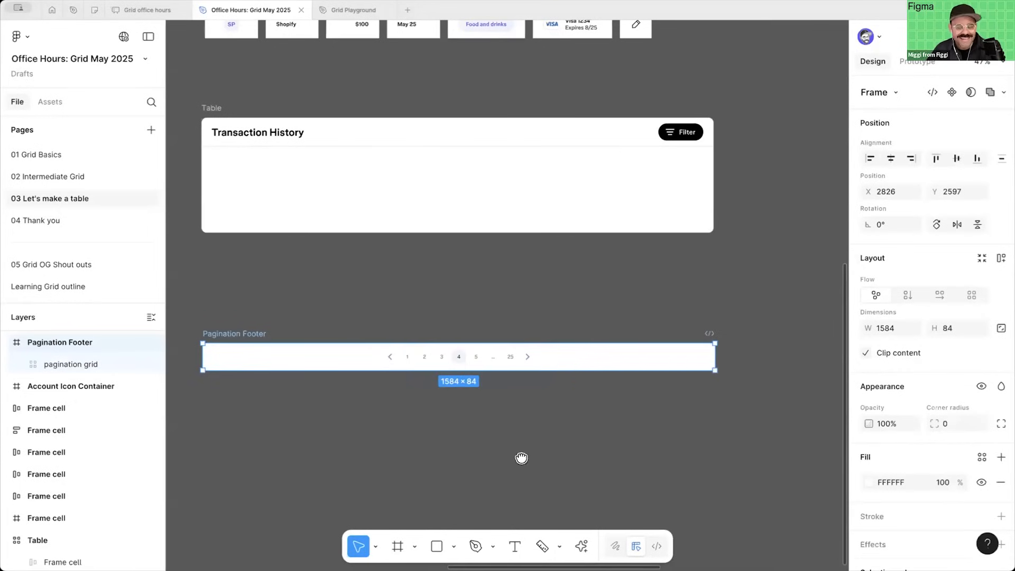
scroll(222, 381, "up", 3)
scroll(222, 380, "left", 2)
left_click_drag(267, 395, 260, 286)
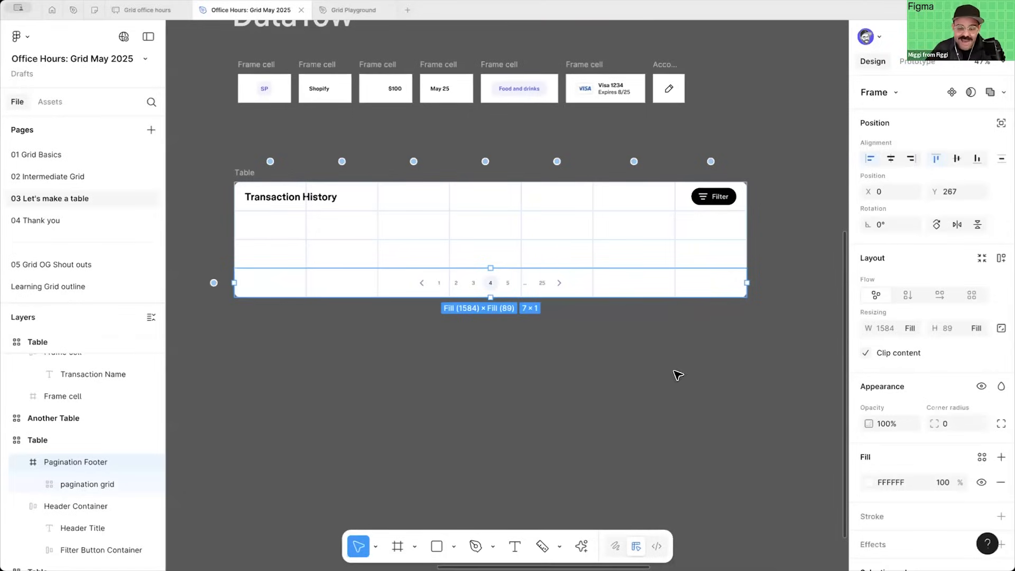
left_click(581, 367)
Step: Inspect the SP icon's constraints inside its Frame cell, then try resizing the cell and undo the change
scroll(600, 407, "up", 3)
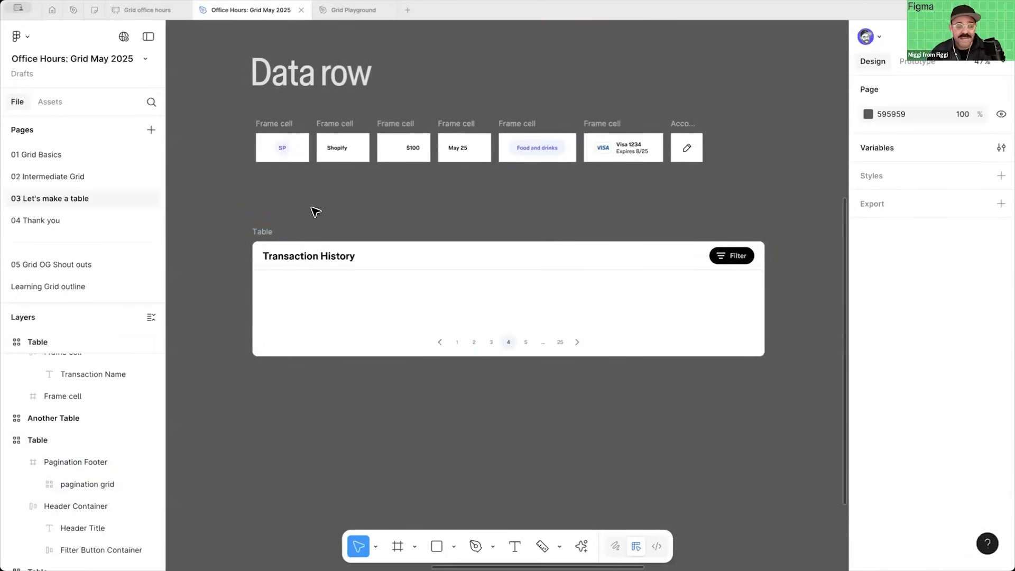
left_click(279, 147)
scroll(280, 151, "up", 3)
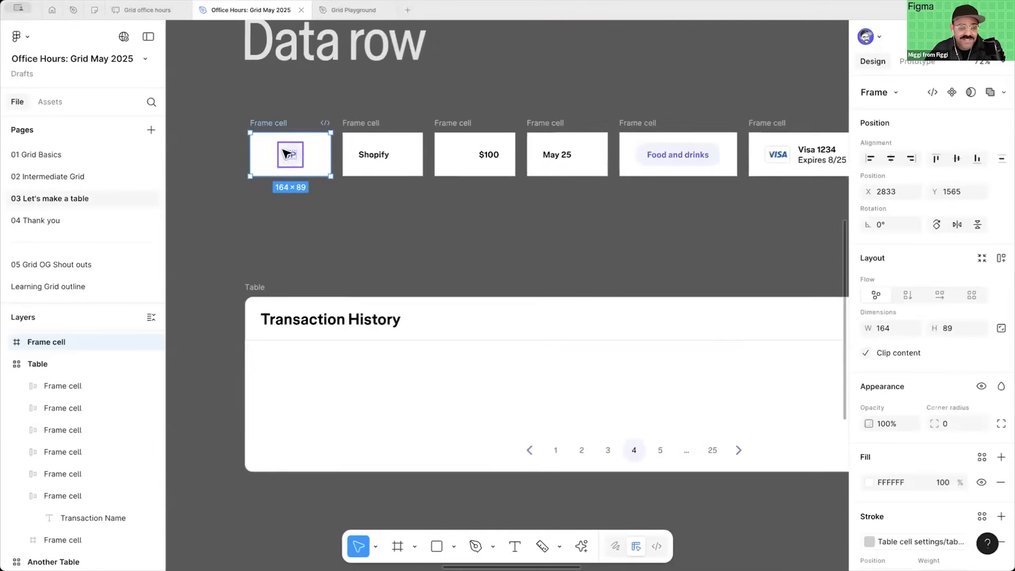
mouse_move(283, 155)
left_mouse_down()
mouse_move(301, 151)
mouse_move(290, 154)
left_mouse_up()
left_click(953, 178)
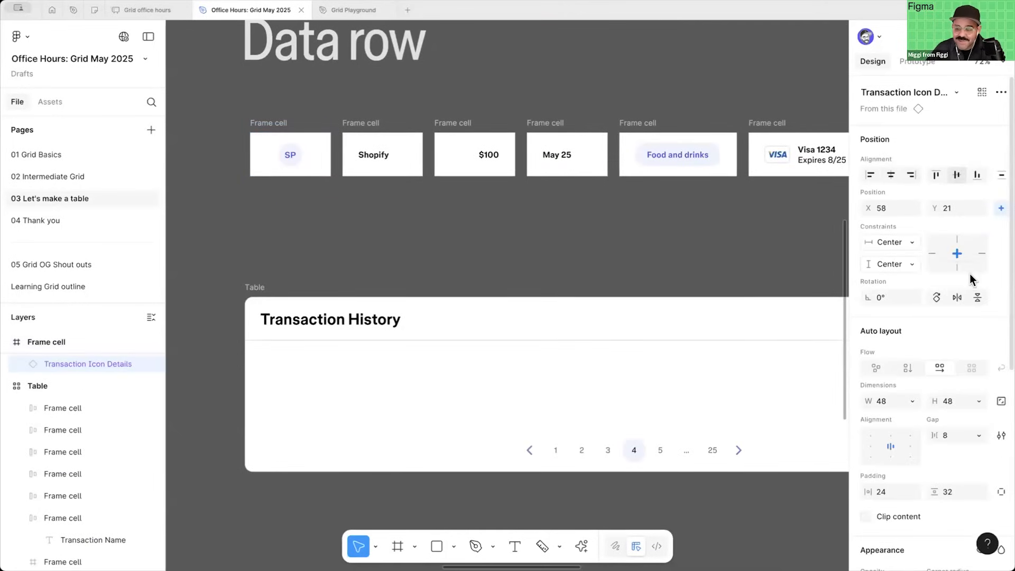
left_click(268, 122)
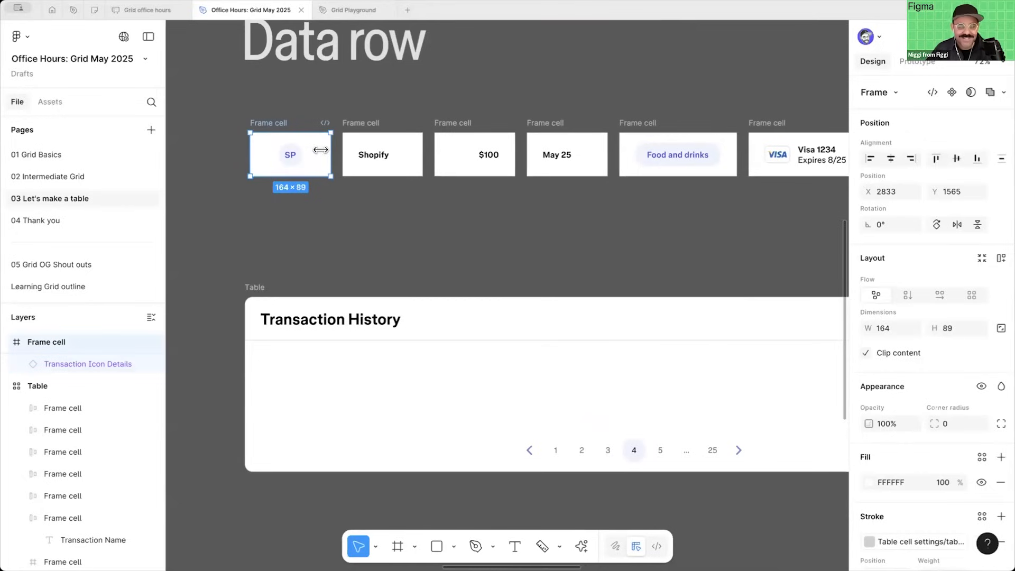
left_click_drag(303, 150, 326, 174)
key("super+z")
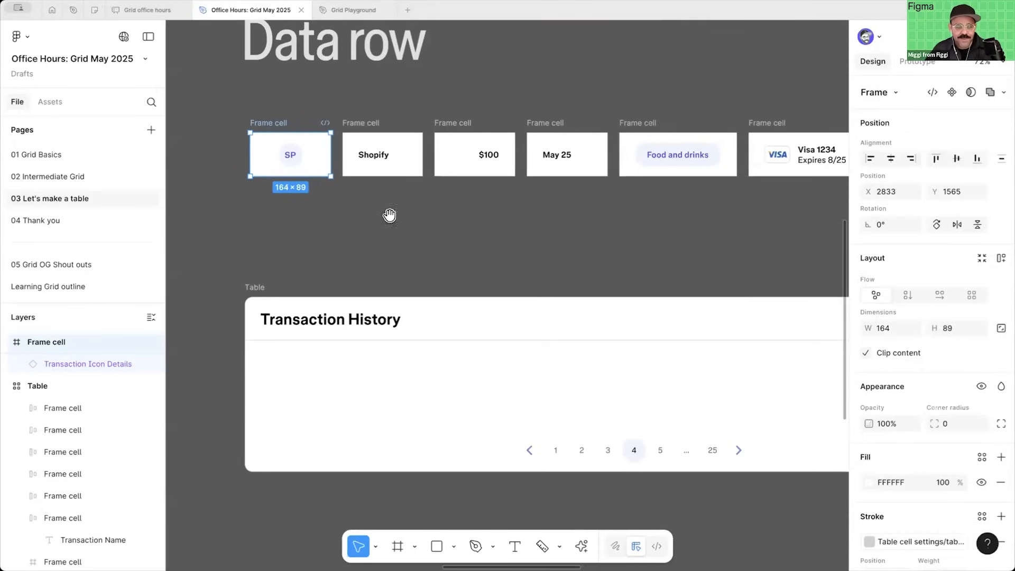
Step: Nudge the SP Frame cell slightly down and away from the other Data row cells
left_click_drag(389, 215, 351, 194)
left_click(357, 211)
scroll(357, 211, "down", 2)
mouse_move(246, 127)
left_mouse_down()
mouse_move(233, 319)
mouse_move(246, 331)
mouse_move(254, 220)
mouse_move(235, 138)
left_mouse_up()
left_click(357, 212)
scroll(363, 199, "down", 3)
left_click_drag(396, 211, 402, 173)
Step: Move the five label header containers together into the Table's second row, starting in the first column
left_click(318, 123)
left_click(233, 104)
left_click_drag(268, 126, 716, 170)
left_click_drag(316, 123, 333, 423)
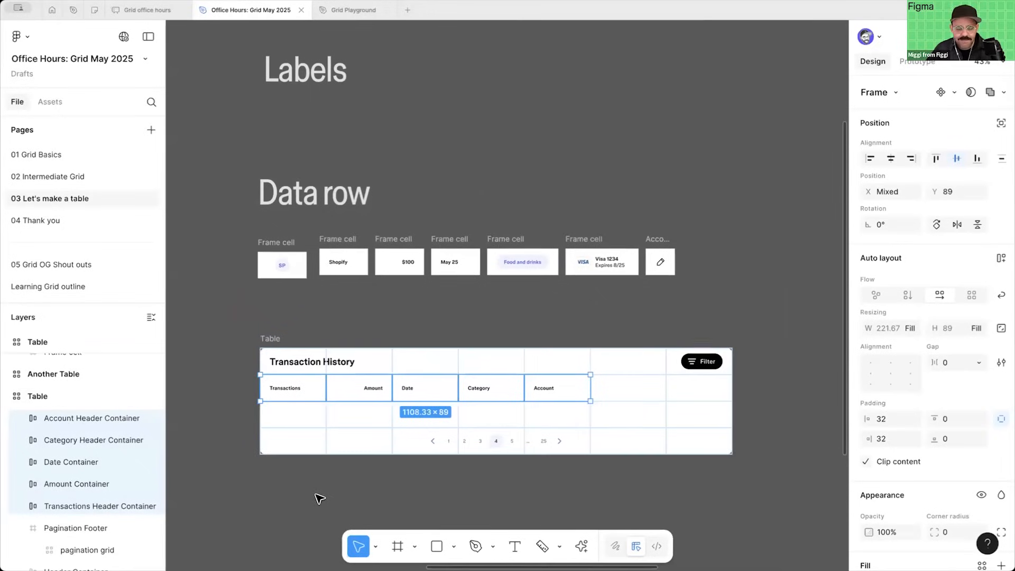
Step: Shift the Amount, Date, Category and Account headers one column to the right in the Table's second row
scroll(319, 496, "down", 5)
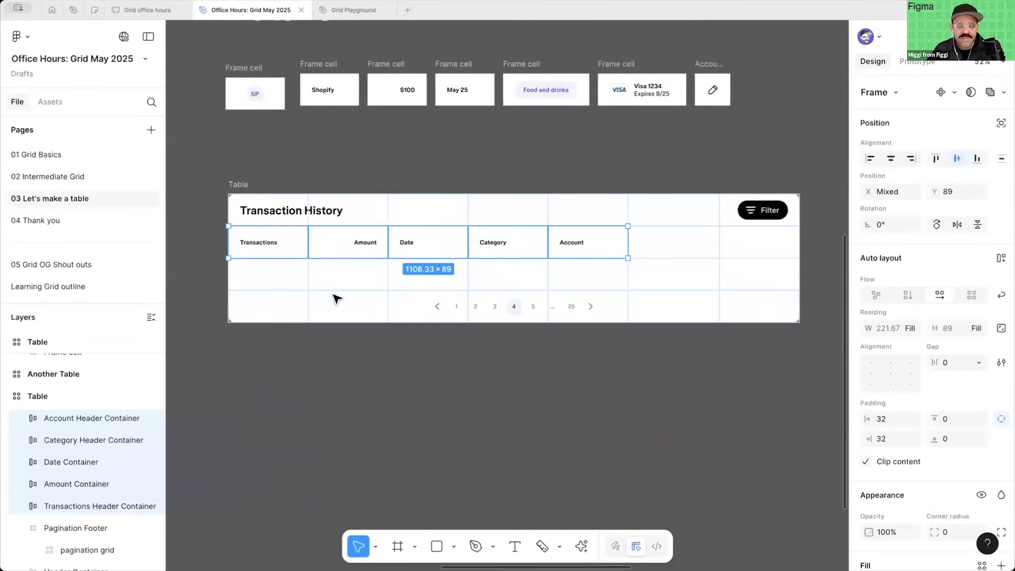
left_click(346, 243)
left_click(264, 242)
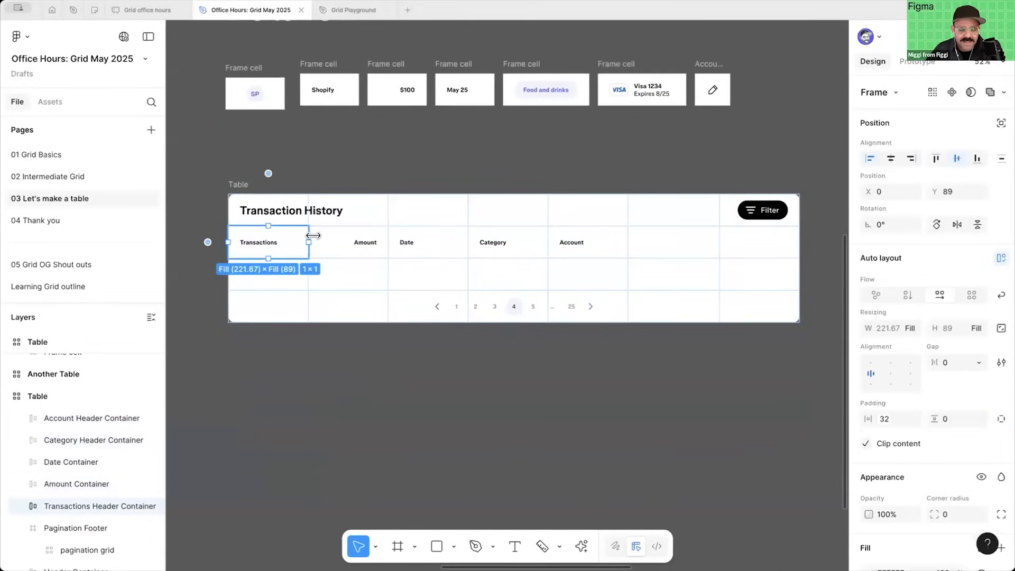
left_click(361, 243)
left_click(441, 240, "shift")
left_click(515, 243, "shift")
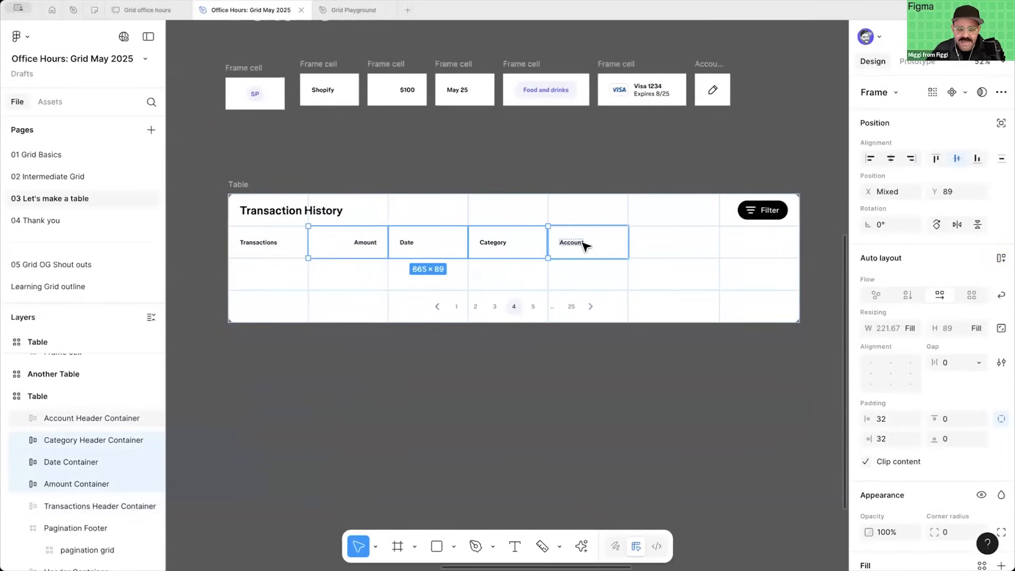
left_click(584, 245, "shift")
left_click_drag(349, 243, 418, 247)
left_click(608, 474)
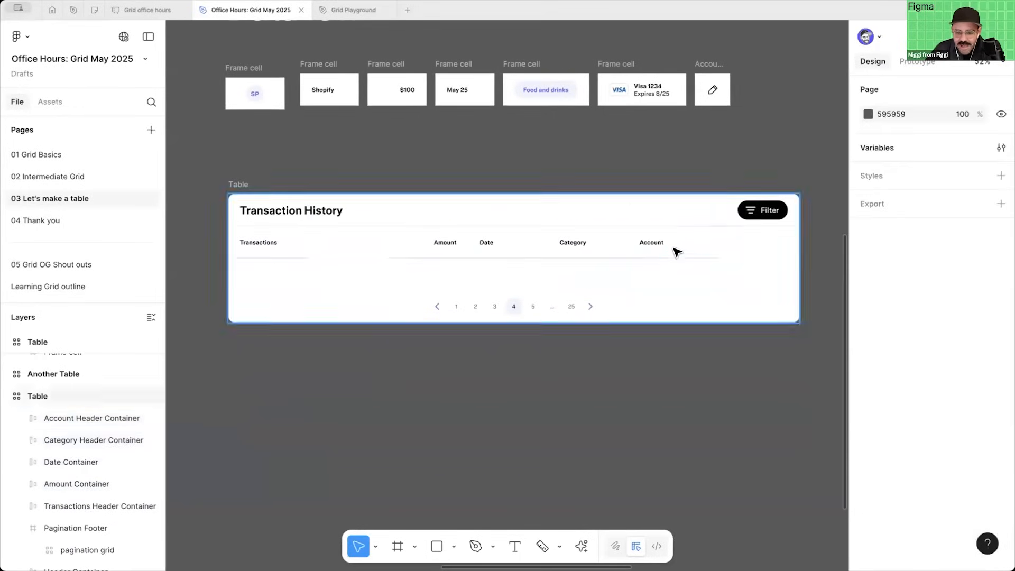
Step: Span the Account header across the last two columns and the Transactions header across the first two columns
left_click(673, 248)
left_click_drag(719, 242, 799, 241)
left_click(261, 242)
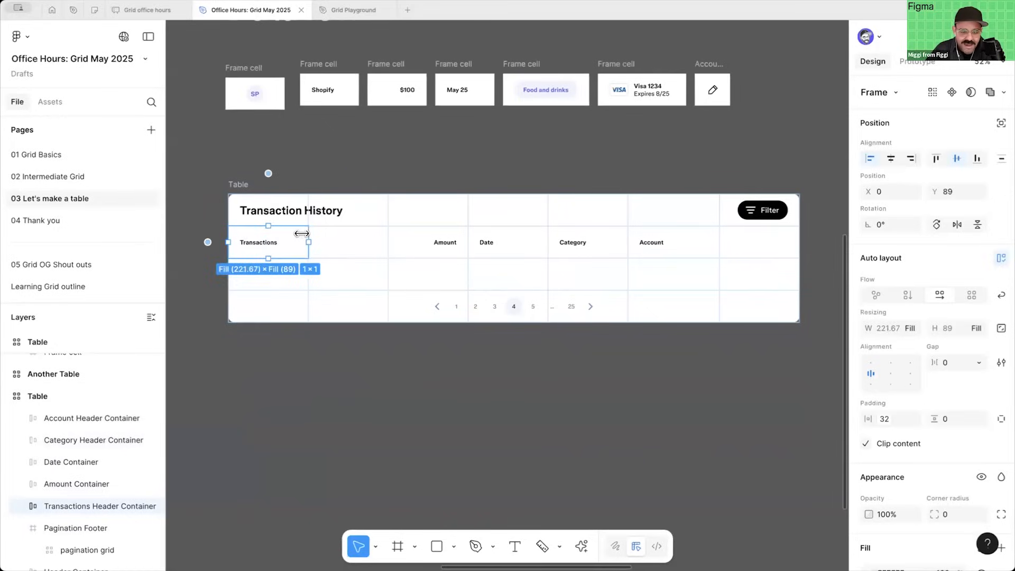
left_click_drag(308, 238, 371, 238)
left_click(370, 394)
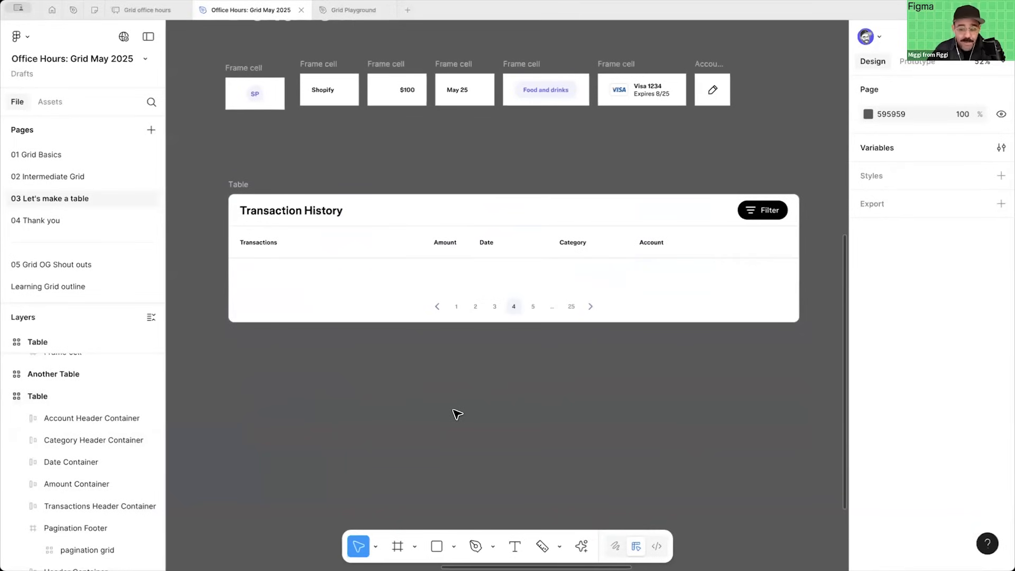
Step: Open the local variables and set the table-cell-border-size variable to 2
left_click(999, 146)
left_click_drag(347, 79, 378, 333)
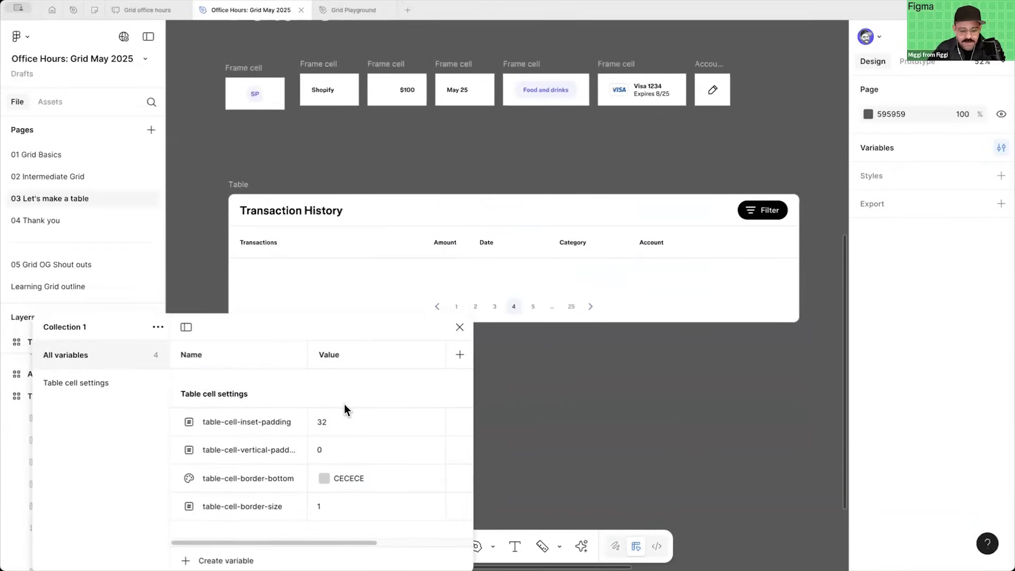
left_click(342, 511)
key("shift+Up")
key("shift+Up")
key("shift+Down")
key("shift+Down")
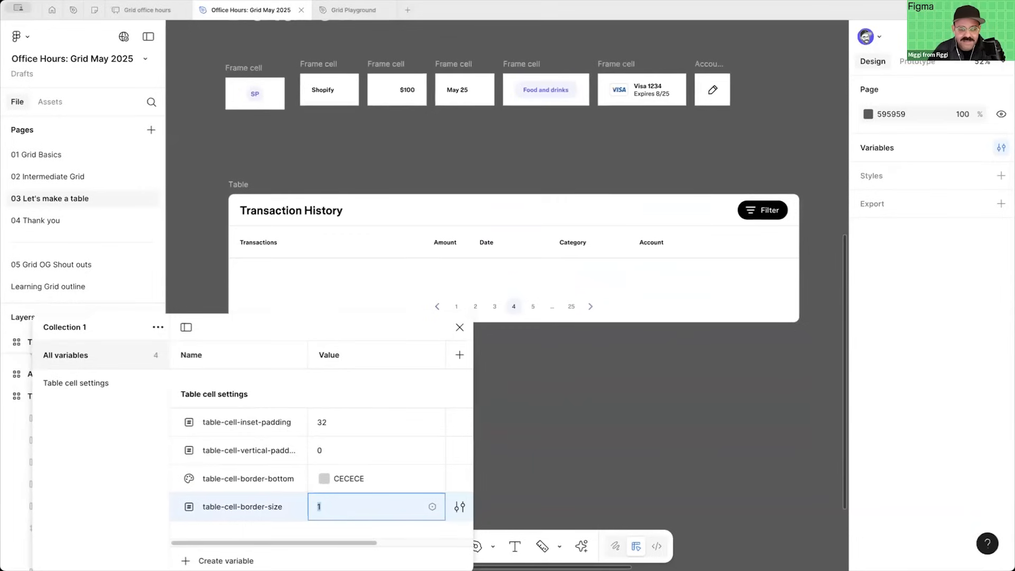
key("Up")
Step: Set the table-cell-border-bottom colour variable to C1C1C1 and close the variables
left_click(320, 474)
left_click(403, 344)
left_click(454, 268)
left_click(338, 309)
left_click_drag(307, 305, 308, 302)
left_click(466, 243)
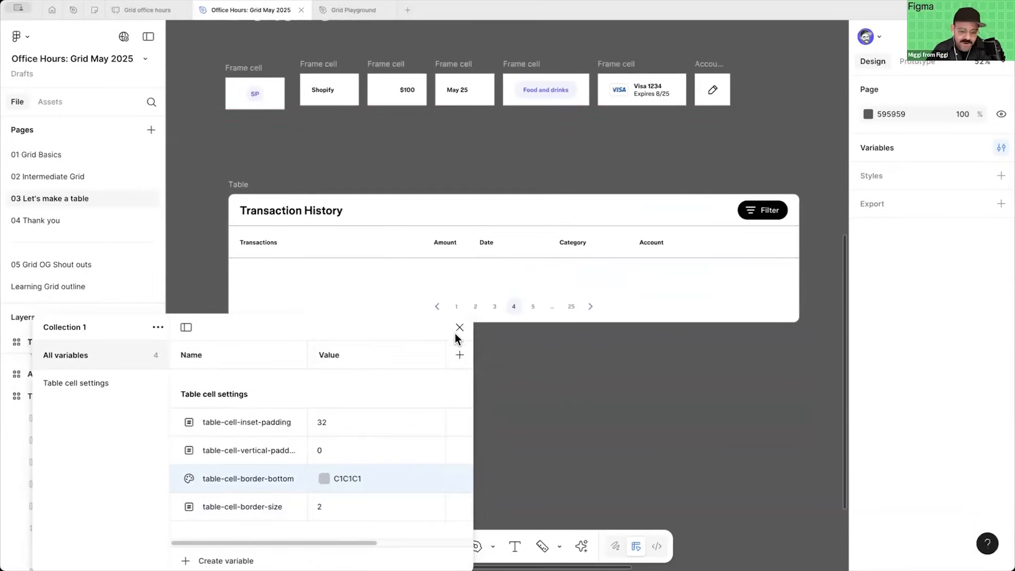
left_click(517, 365)
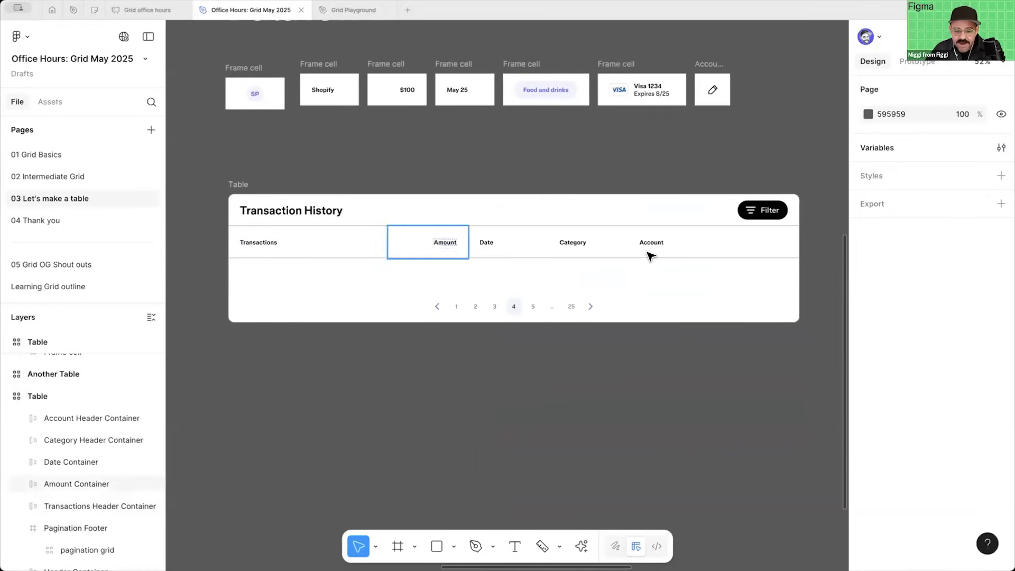
Step: Move the seven data row cells together into the Table's third row, starting in the first column
left_click_drag(211, 43, 761, 140)
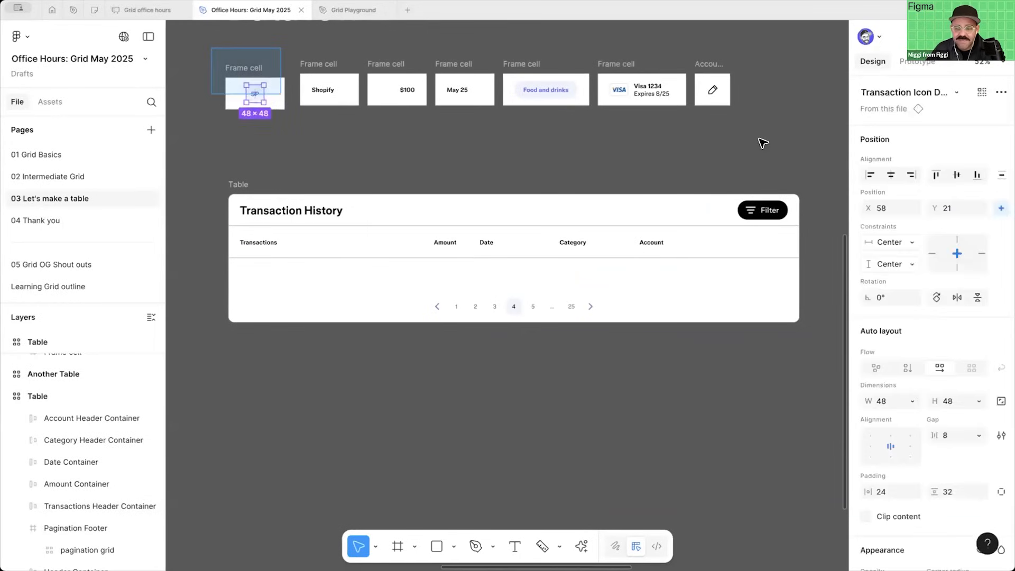
left_click_drag(259, 94, 266, 287)
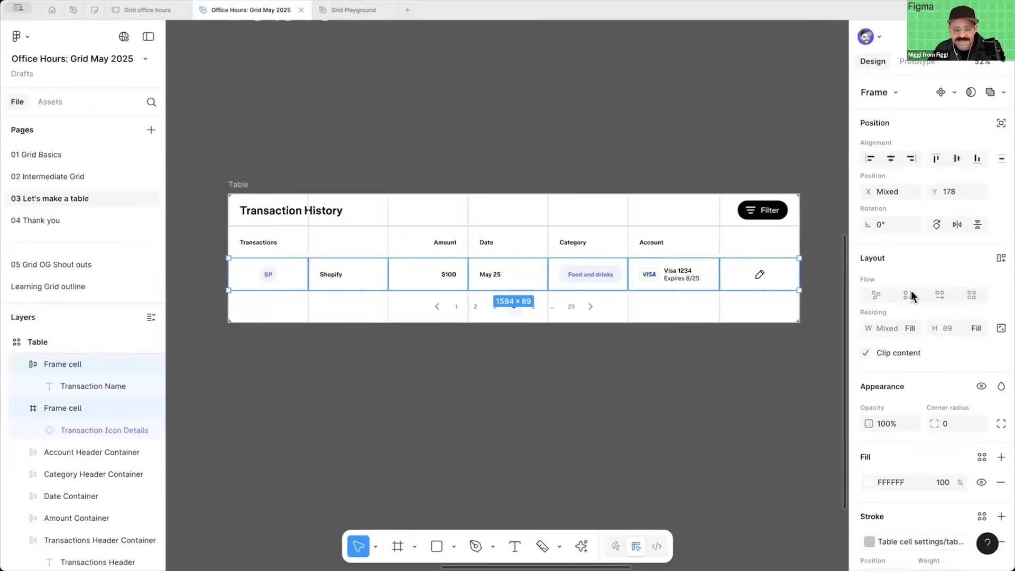
left_click(668, 423)
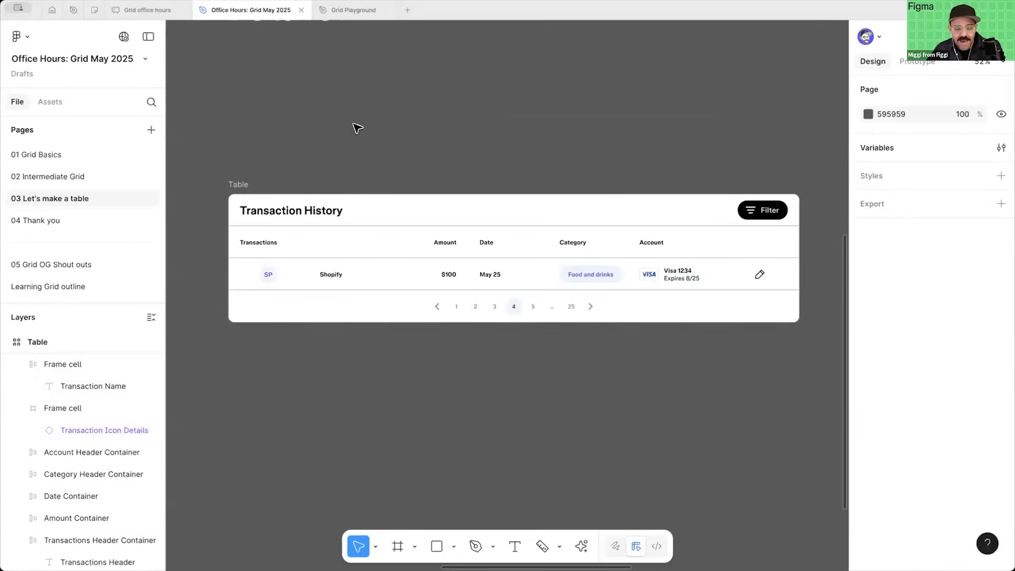
Step: Set the table-cell-border-size variable to 1 and close the variables
left_click(998, 148)
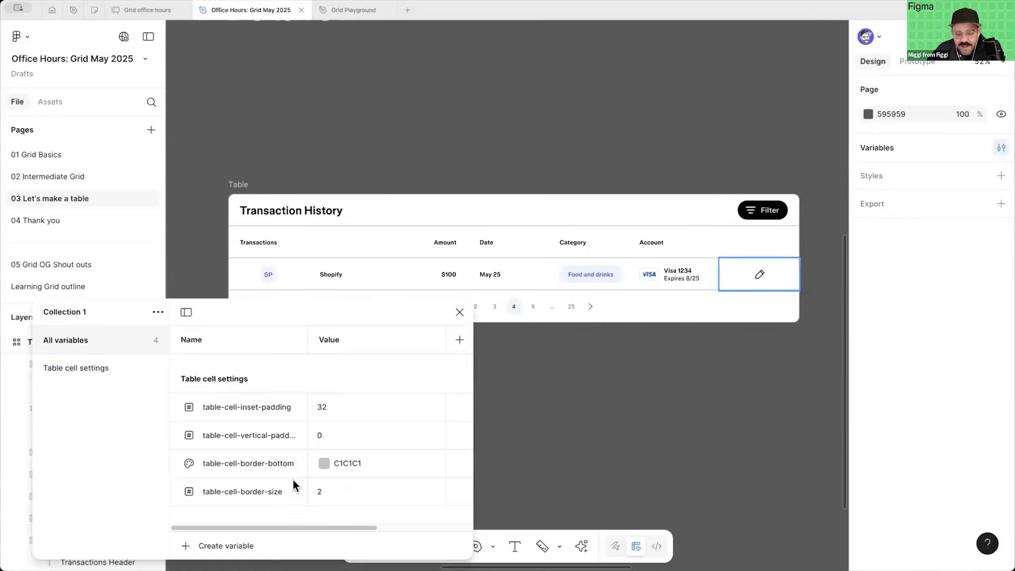
left_click(342, 487)
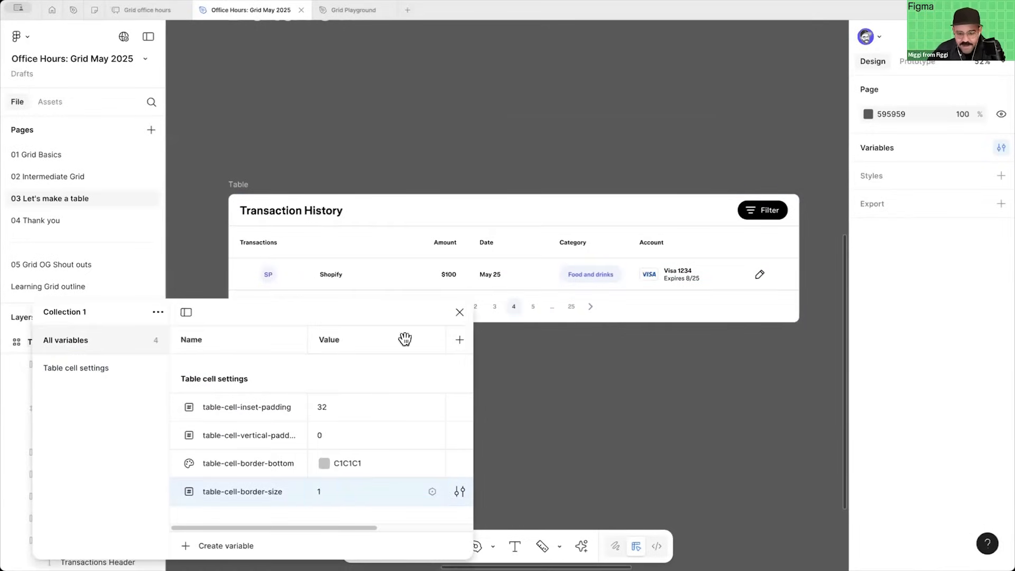
left_click(459, 312)
Step: Narrow the Table's first column to a fixed width slightly wider than the SP icon
left_click_drag(593, 401, 574, 342)
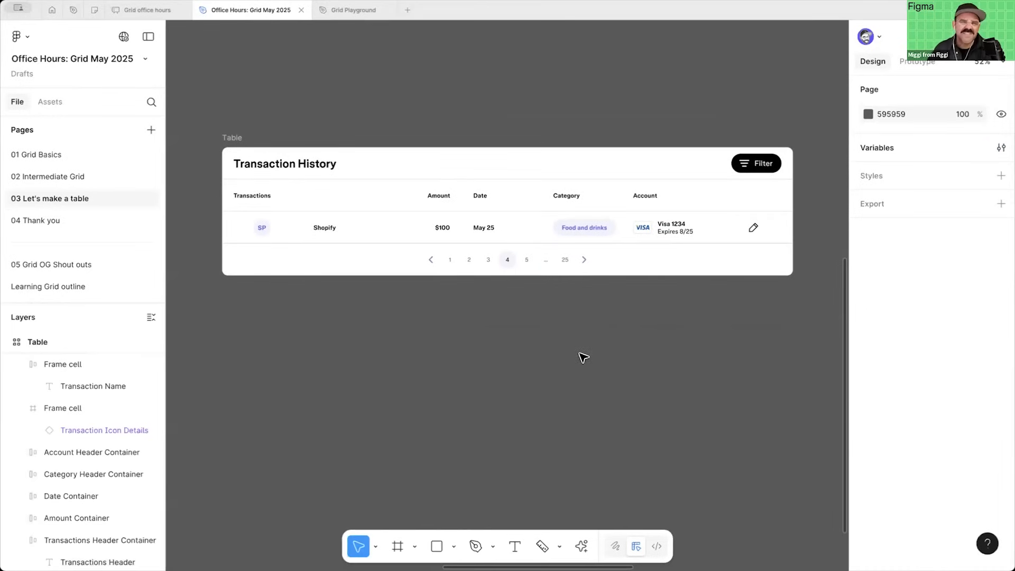
left_click(244, 227)
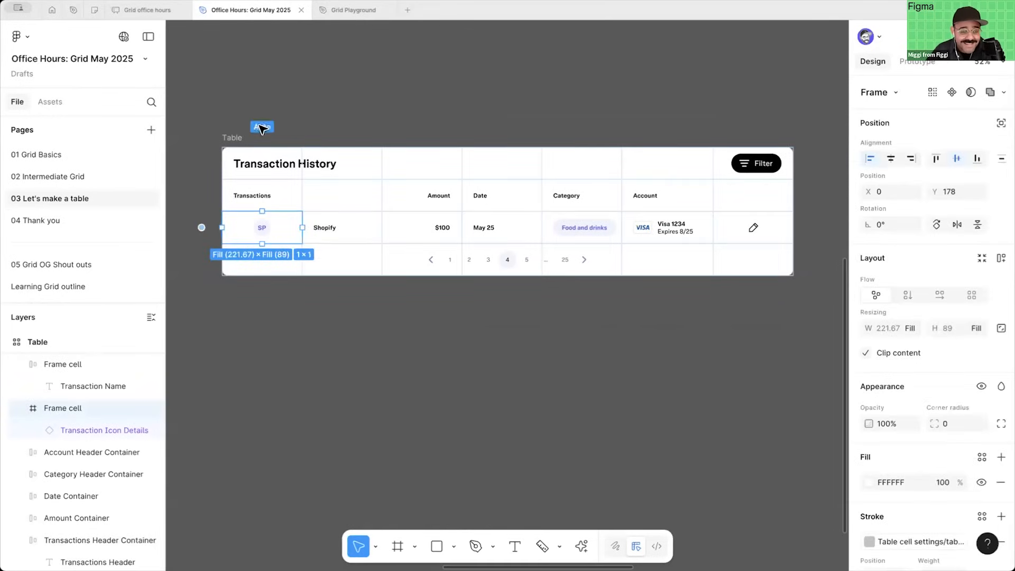
left_click_drag(290, 217, 245, 218)
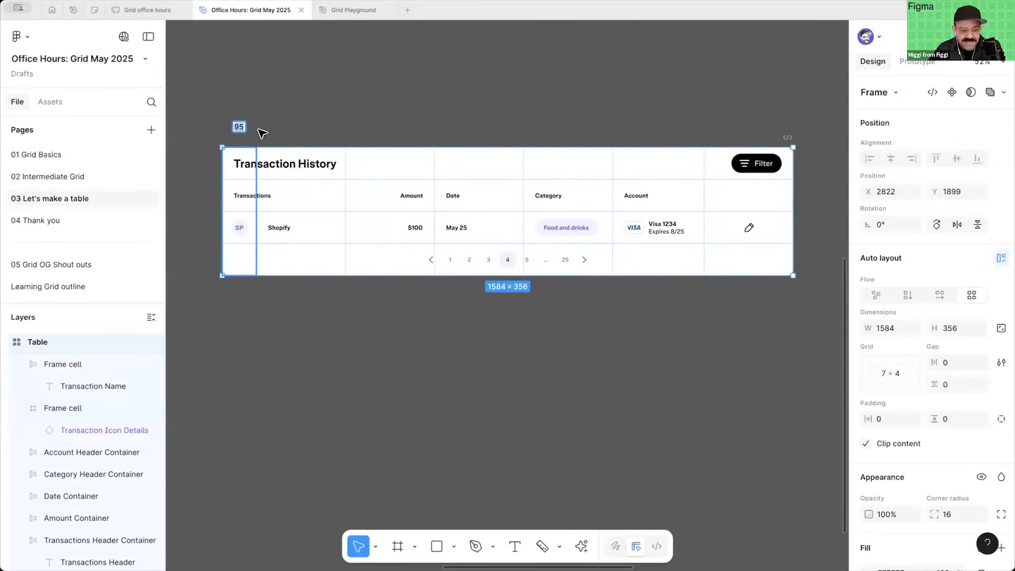
key("Return")
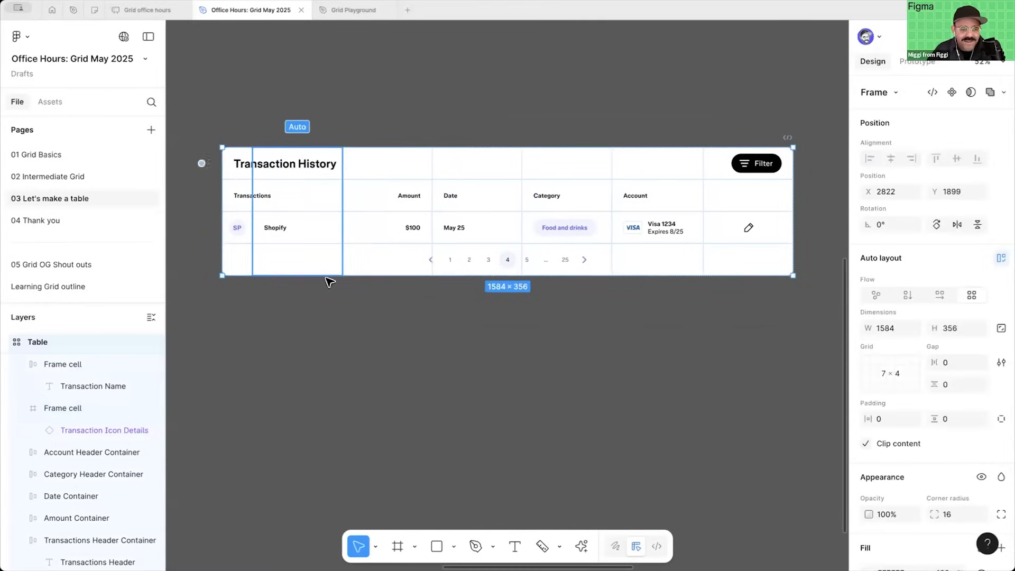
Step: Set the width of the Table's second column, which holds the Shopify name, to 240
key("Return")
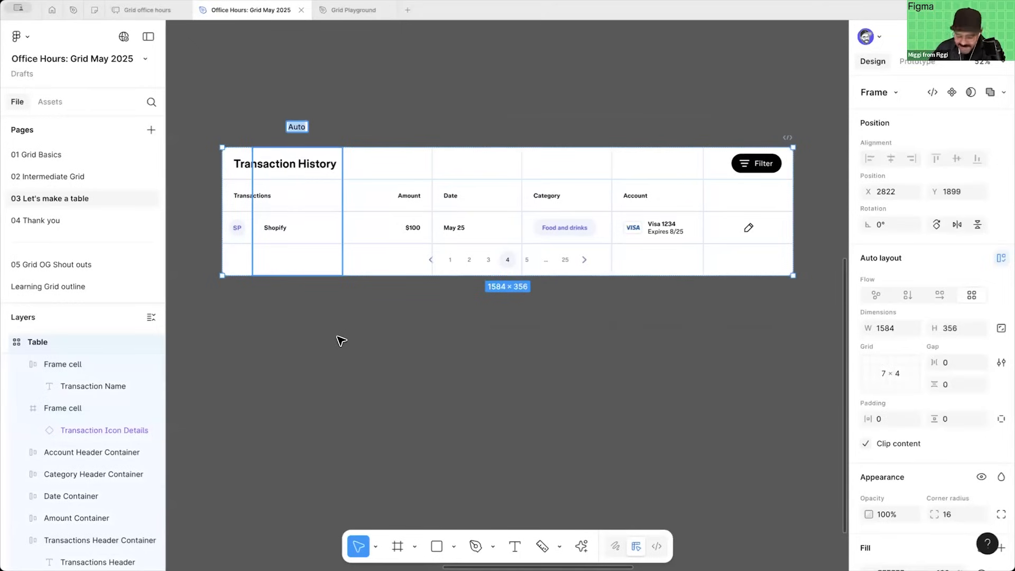
key("Return")
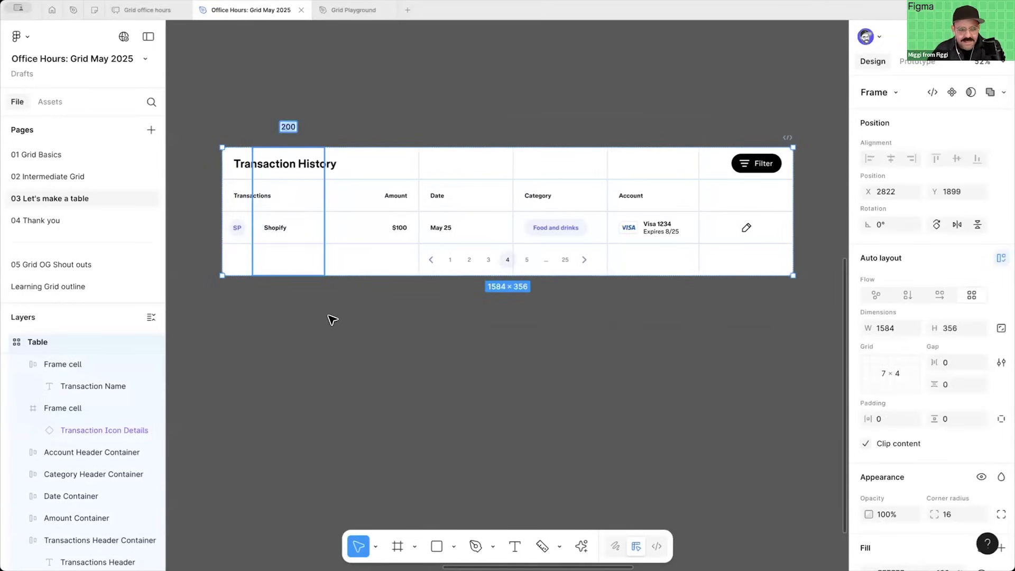
type("2")
key("Return")
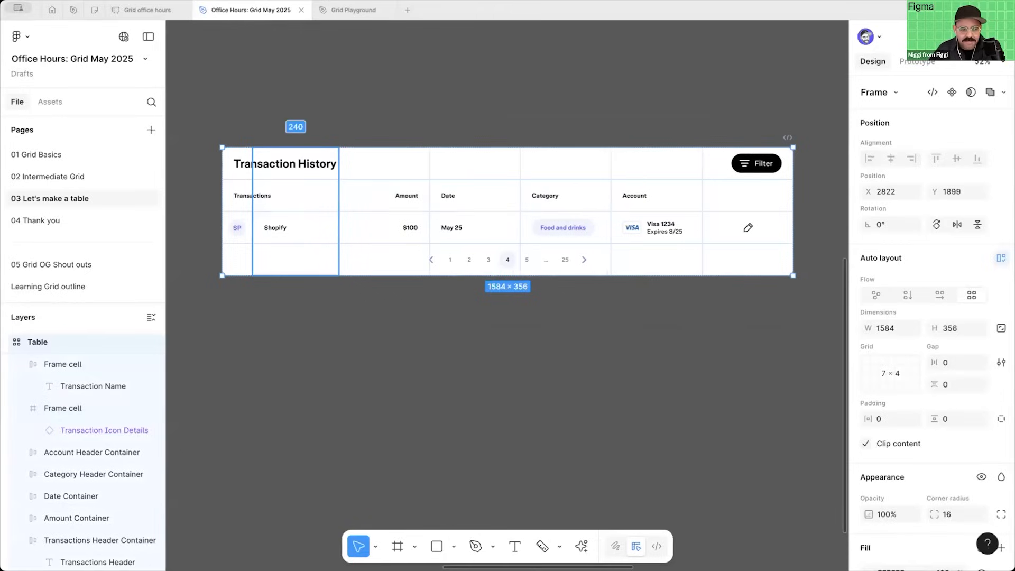
left_click(285, 350)
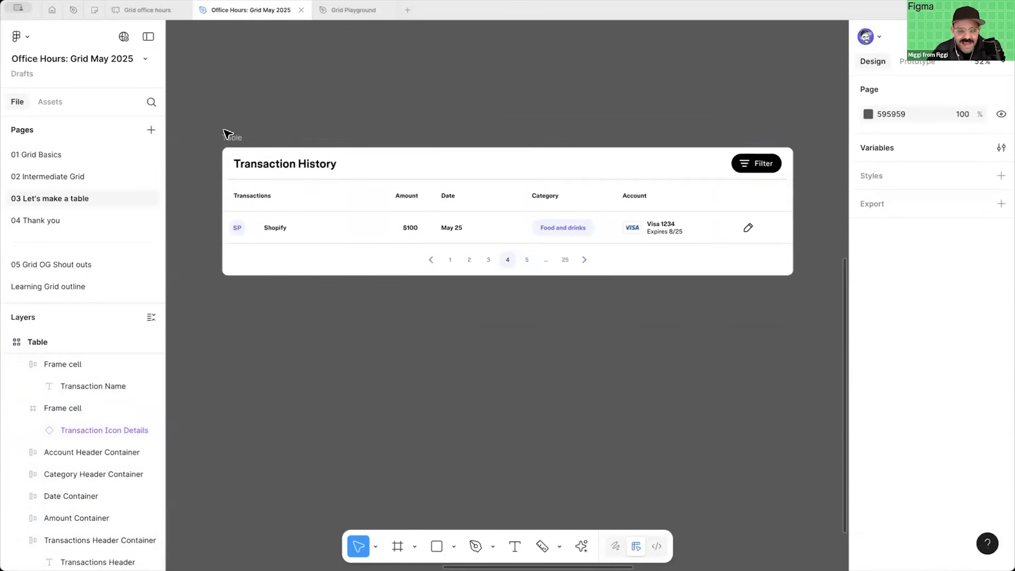
Step: Narrow the whole Table frame to about 1496 wide
left_click(344, 166)
left_click_drag(782, 236, 761, 248)
left_click(715, 372)
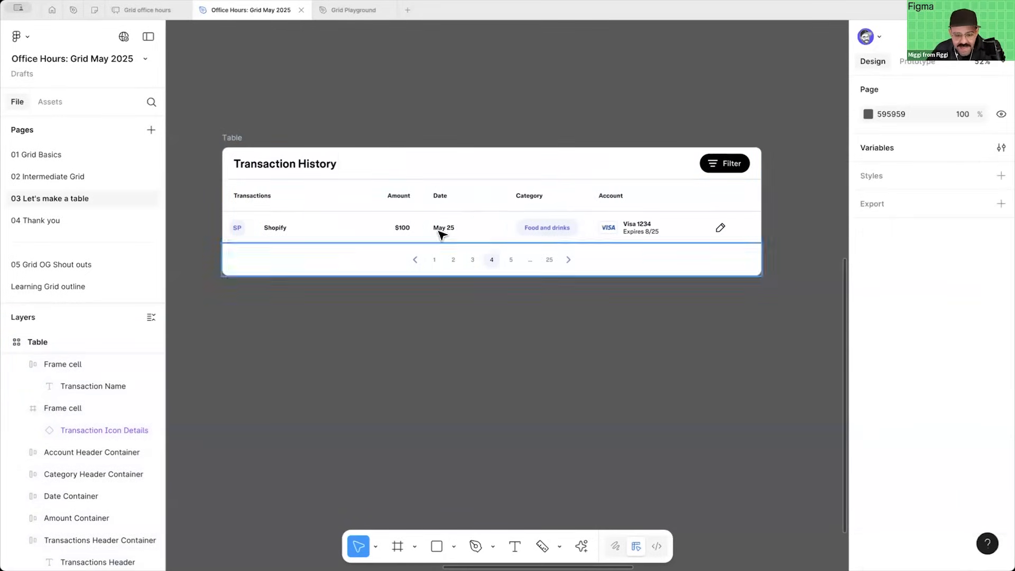
Step: Narrow the Table's last column, which holds the pencil icon, to 85
left_click(734, 227)
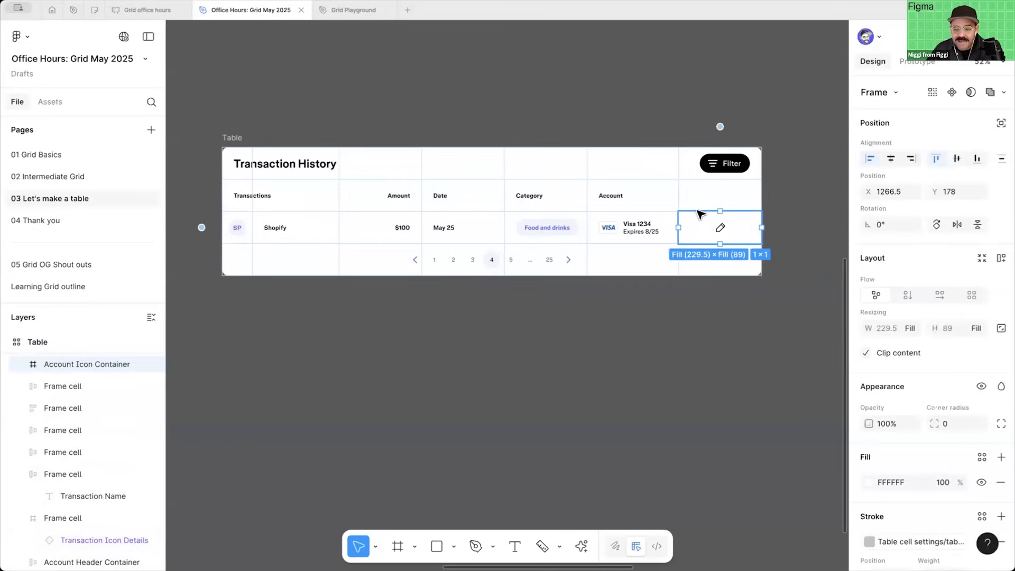
key("Escape")
left_click_drag(679, 219, 720, 219)
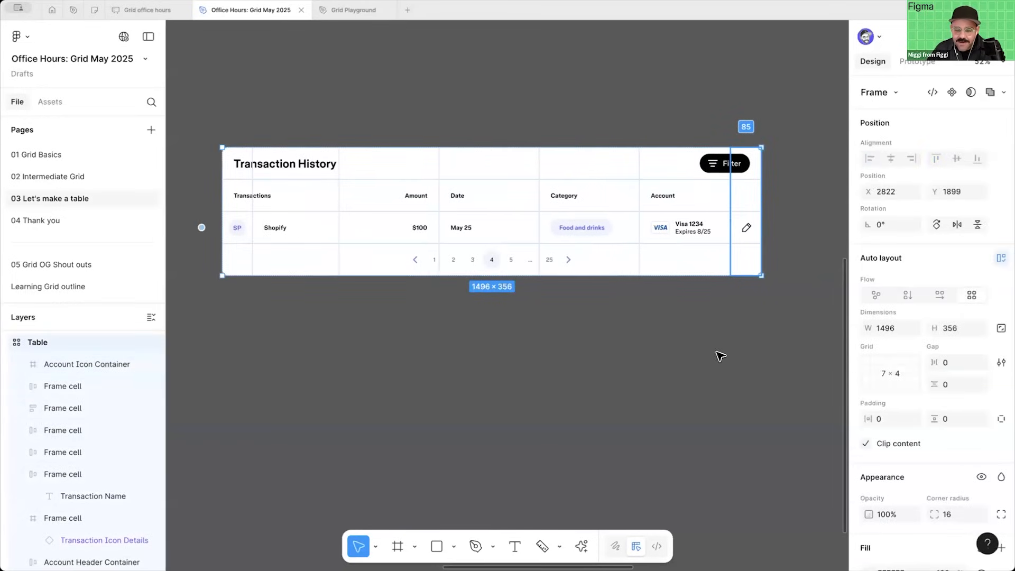
left_click(684, 352)
left_click(390, 162)
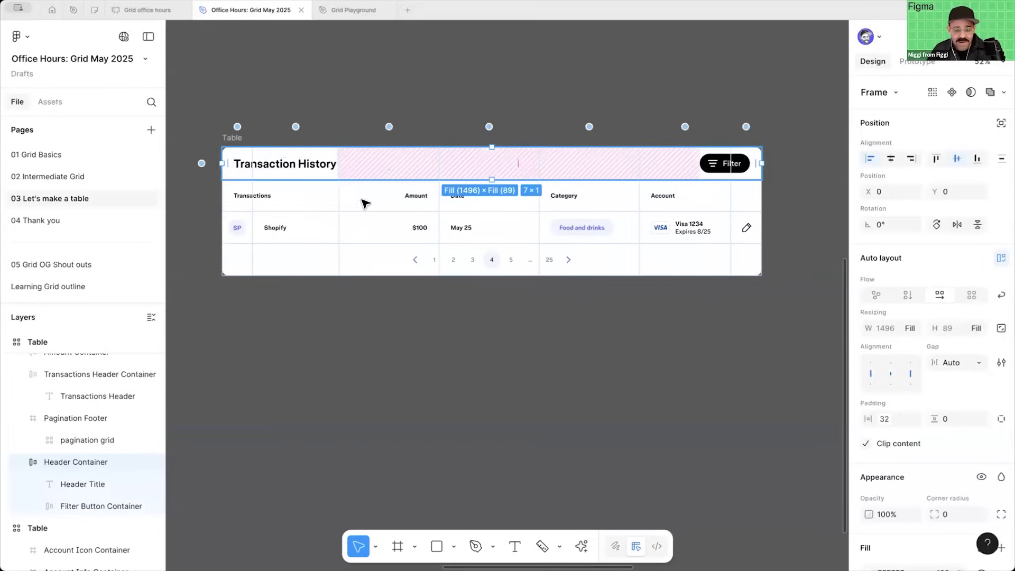
left_click(357, 265)
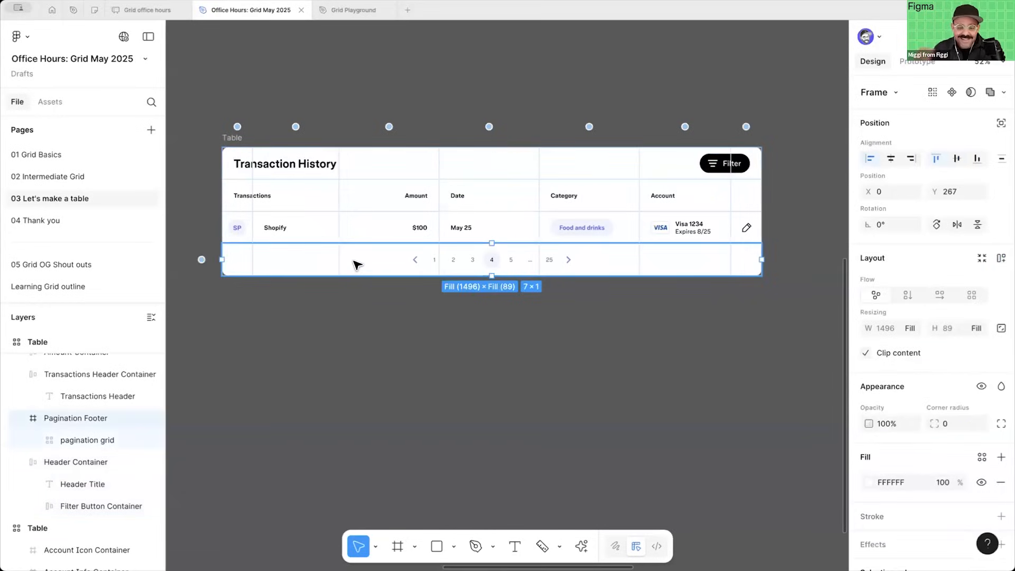
left_click(387, 338)
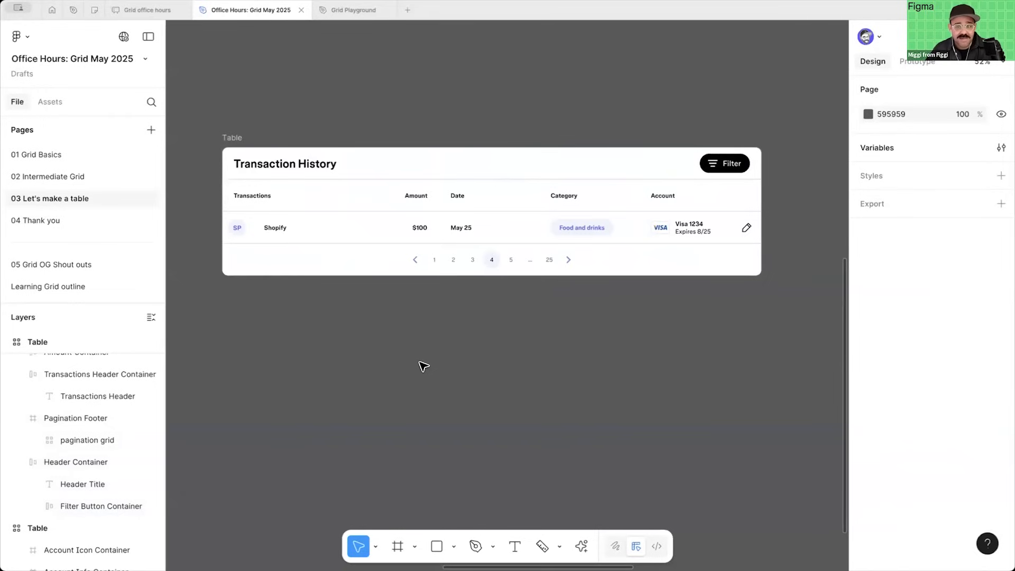
Step: Select all seven cells of the data row and duplicate them until the Table has ten data rows
scroll(423, 366, "down", 1)
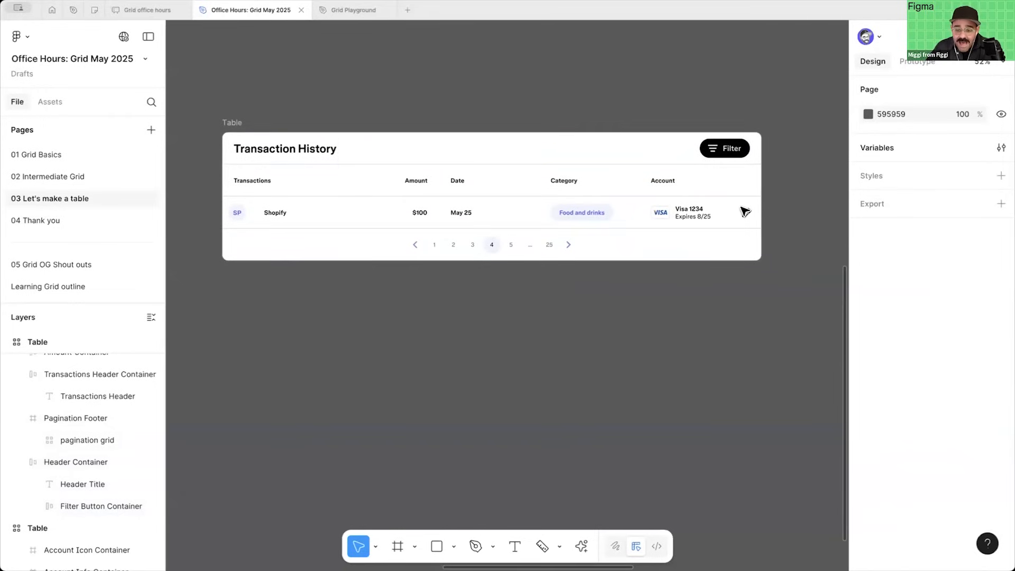
left_click(507, 213)
left_click_drag(252, 217, 233, 217)
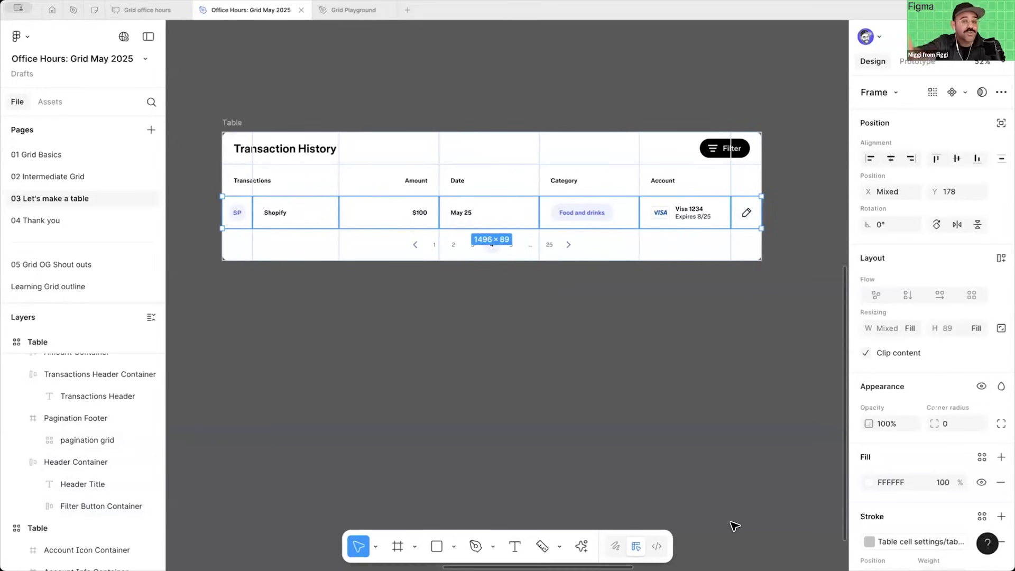
key("ctrl+d")
key("ctrl+d")
key("ctrl+d")
key("ctrl+d")
key("ctrl+d")
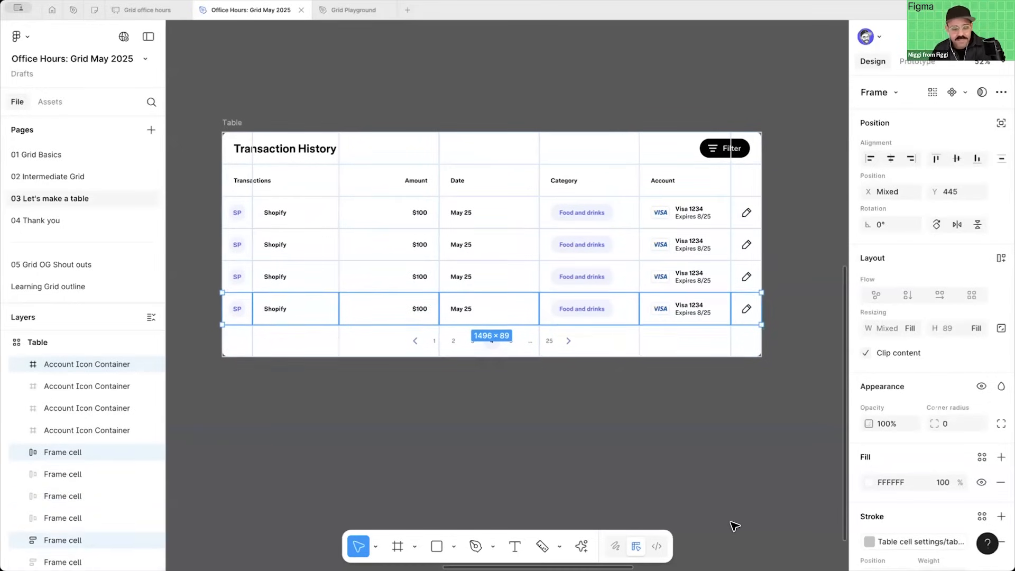
key("ctrl+d")
key("ctrl+d")
key("ctrl+d")
key("ctrl+d")
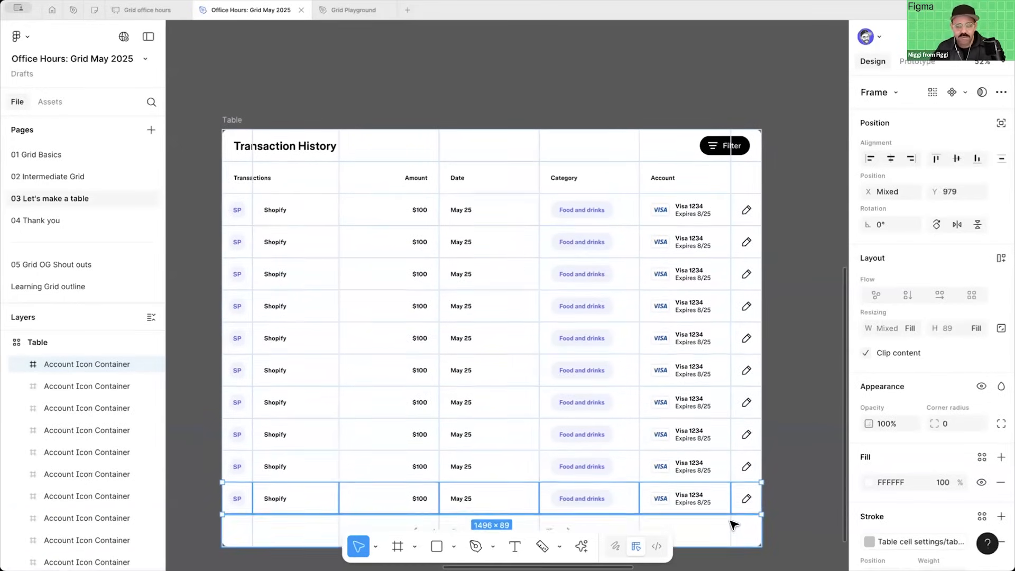
scroll(750, 528, "down", 1)
scroll(763, 531, "down", 2)
left_click(737, 523)
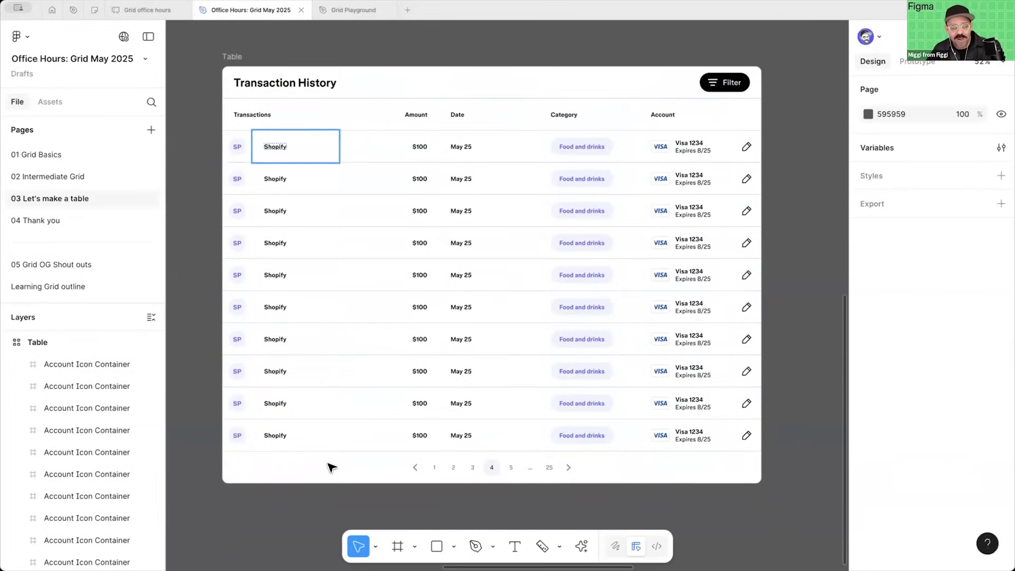
Step: Undo the row duplications until only the original data row is left in the Table
left_click_drag(314, 172, 310, 154)
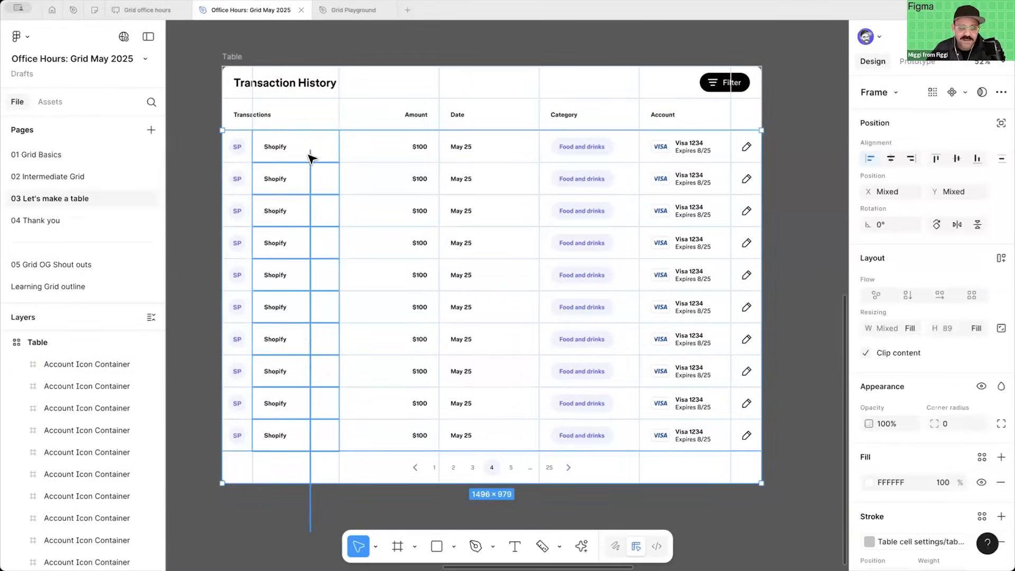
left_click(334, 515)
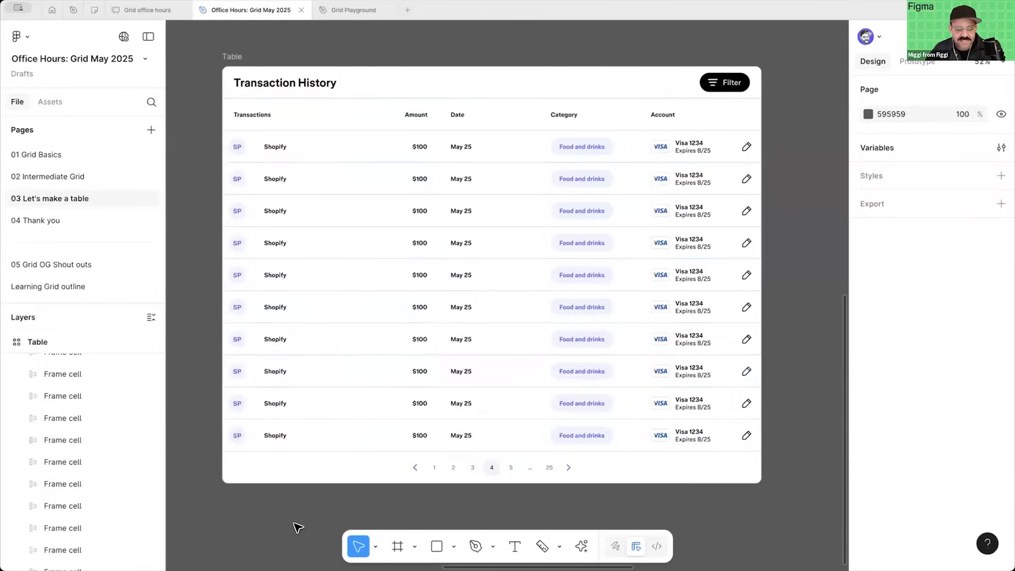
key("super+z")
key("super+z")
key("super+z")
key("super+z")
key("super+z")
key("super+z")
key("super+z")
key("super+z")
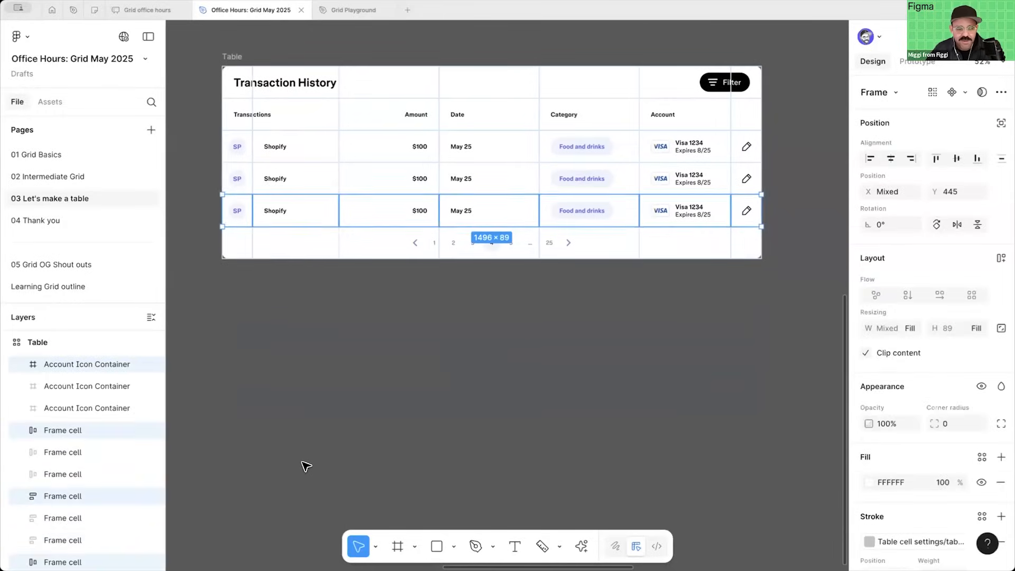
key("super+z")
key("super+z")
key("super+z")
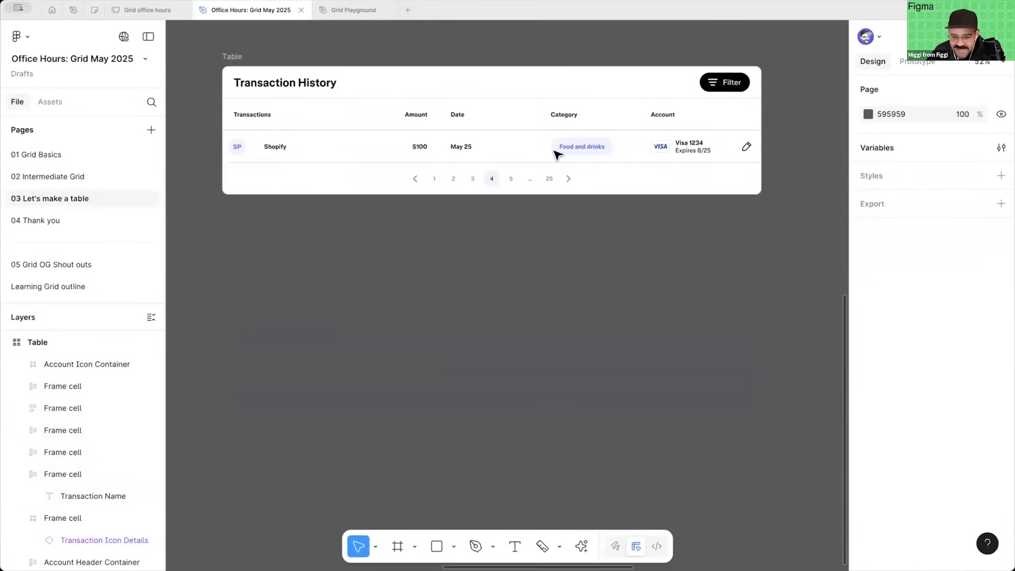
Step: Select all cells of the Shopify data row and duplicate them until the Table has seven data rows
left_click(242, 157)
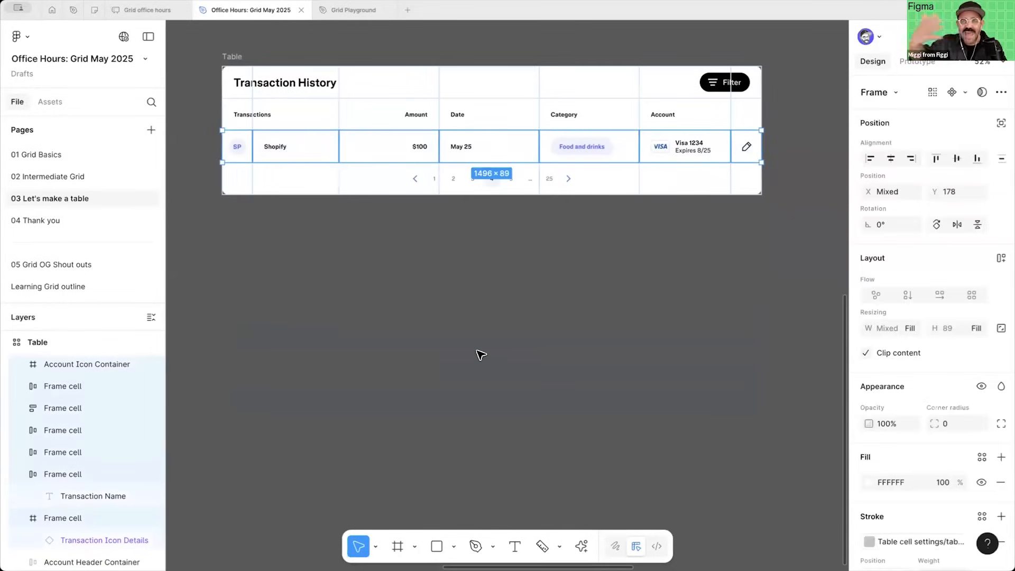
key("super+d")
key("super+d")
key("super+d")
key("super+d")
key("super+d")
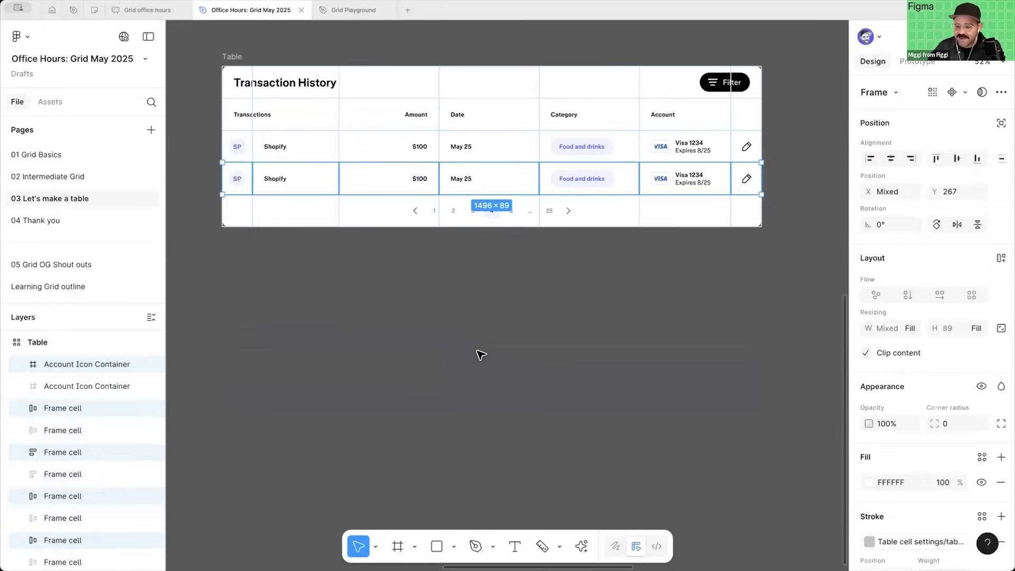
key("super+d")
key("super+d")
key("super+d")
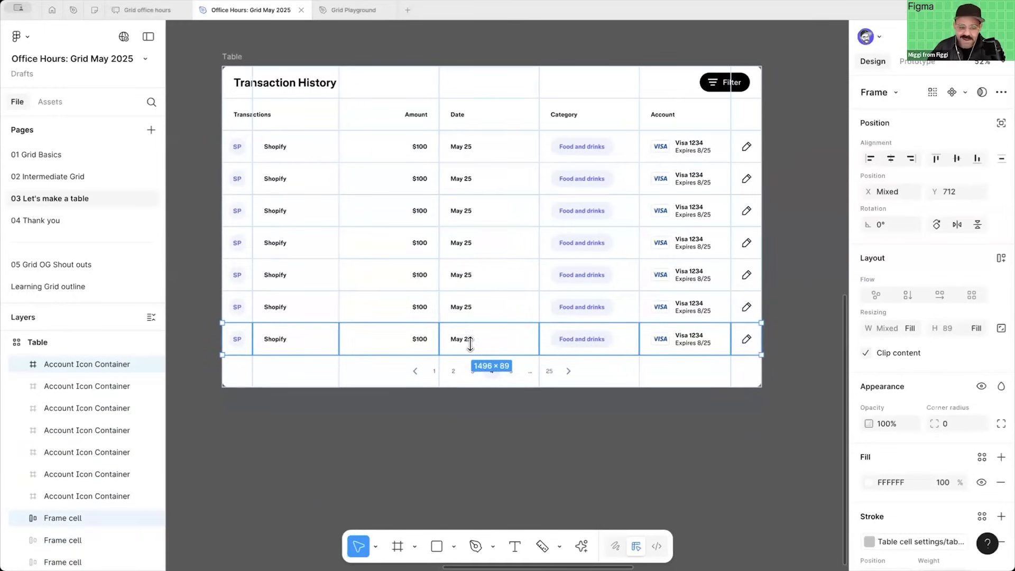
Step: Replace the content of all nine Shopify name cells with AI using the prompt "Give me a bunch of fake company names"
left_click(287, 515)
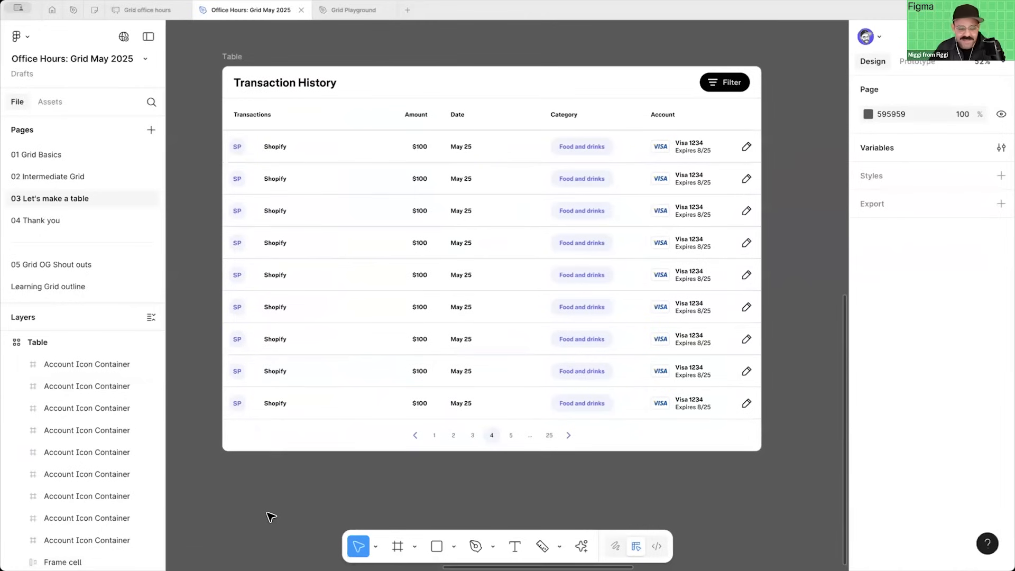
left_click_drag(297, 518, 297, 152)
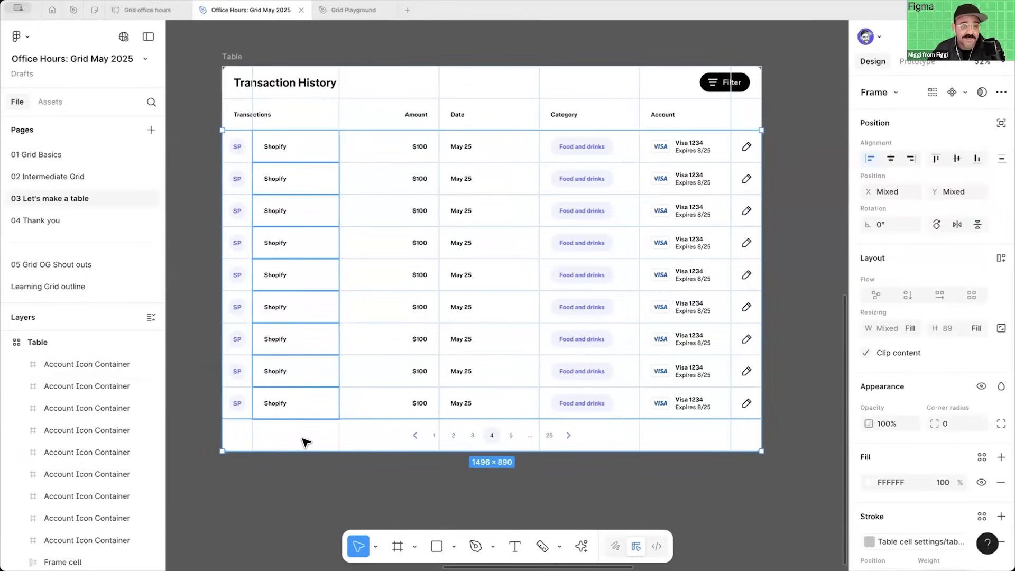
left_click(301, 437, "shift")
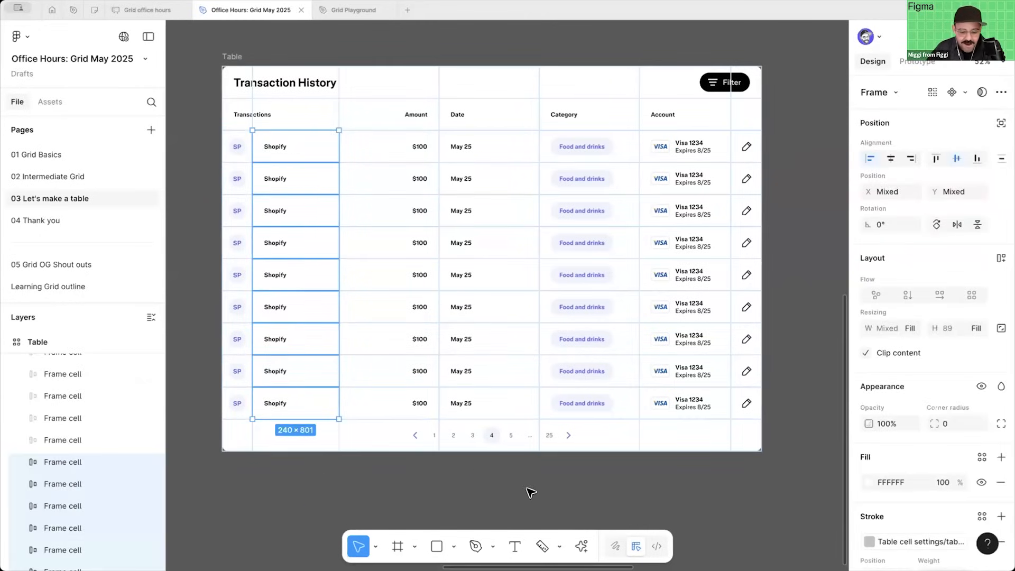
left_click(581, 545)
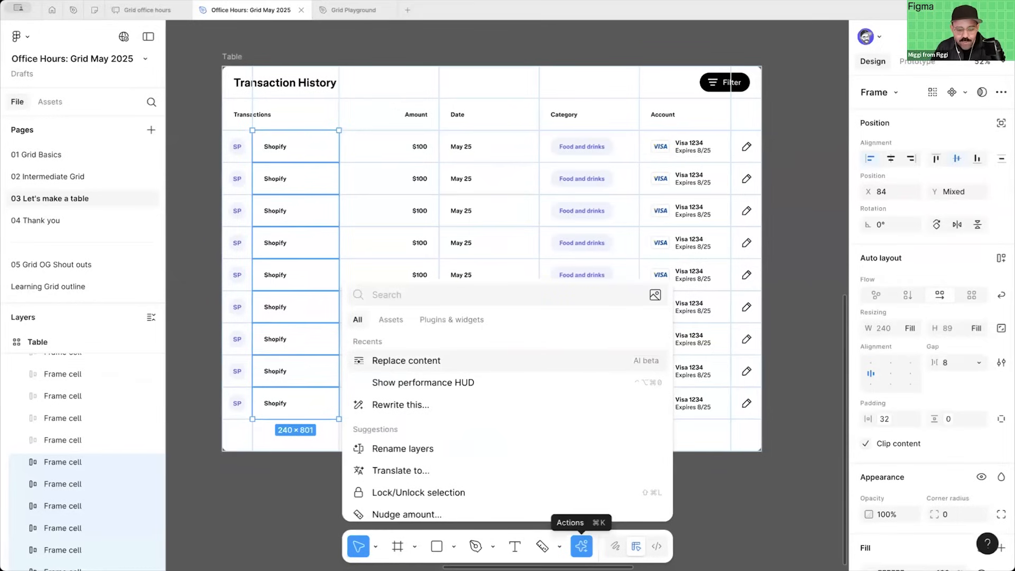
type("replace")
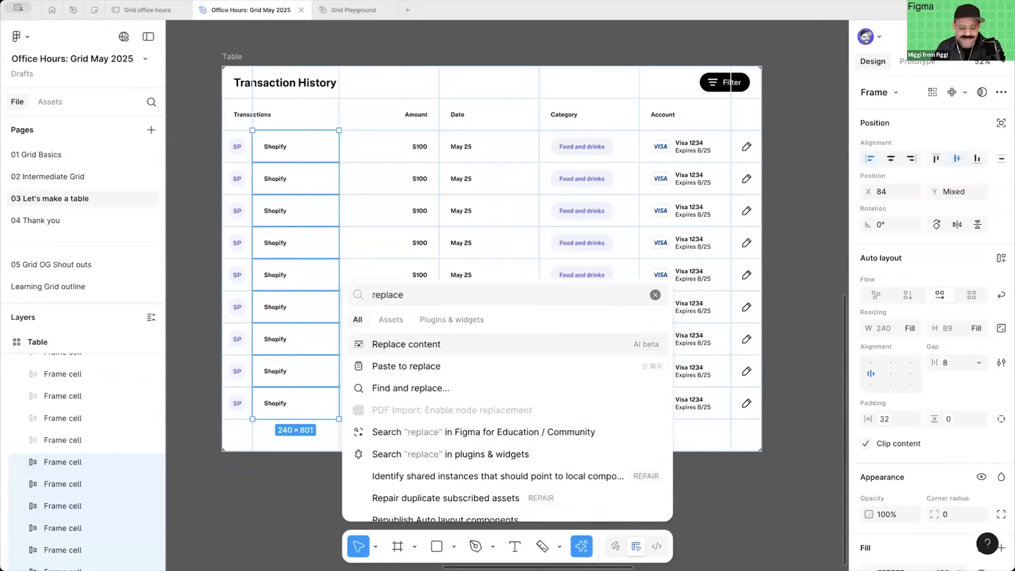
key("Escape")
key("super+k")
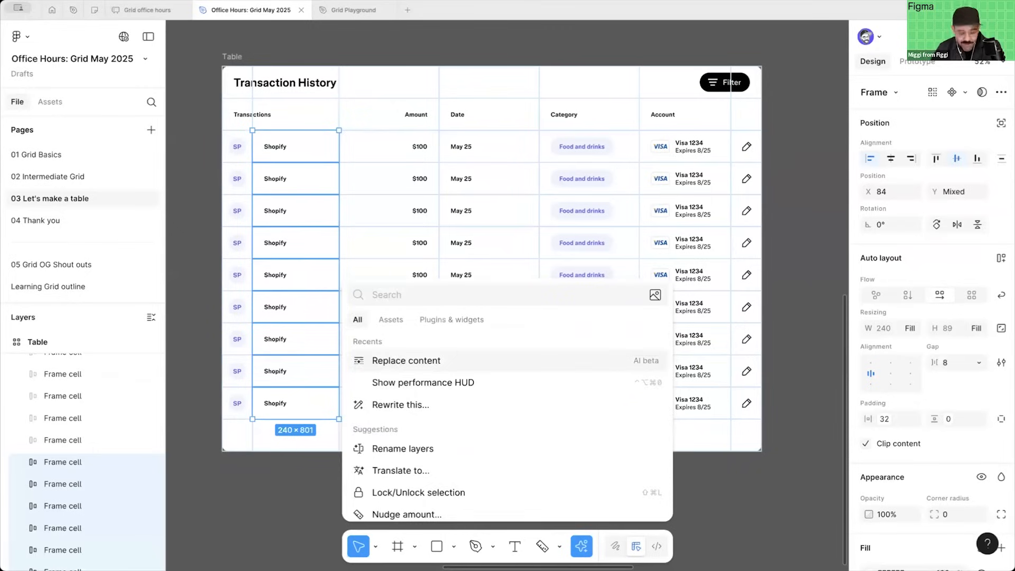
type("Replace")
key("Return")
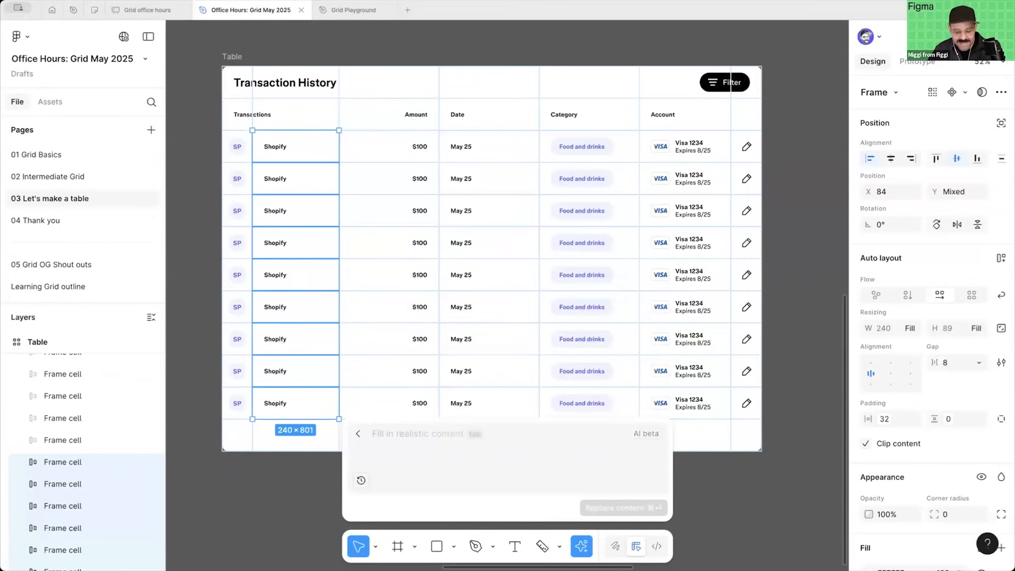
type("Give me a bunch of fake company names")
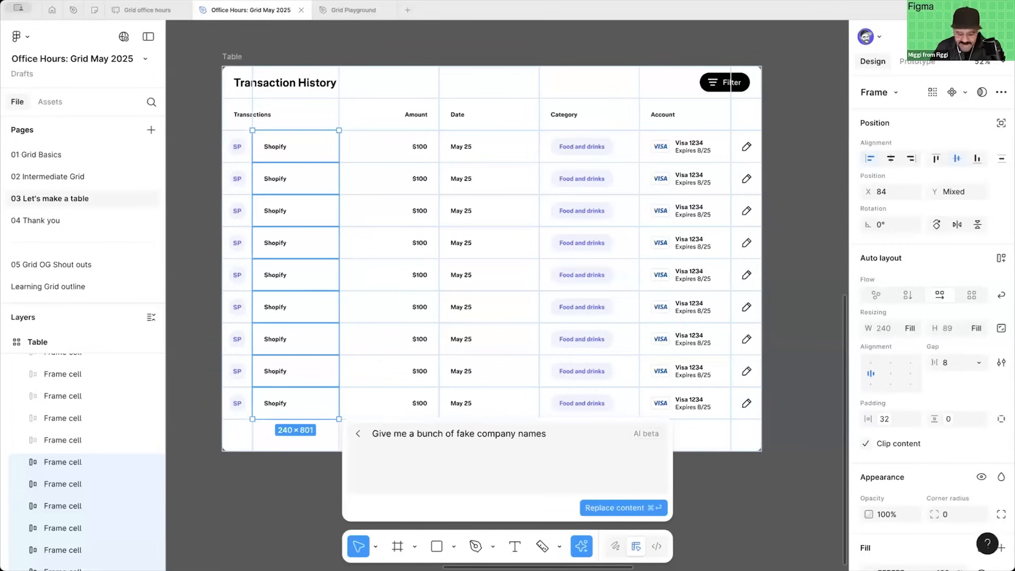
key("super+Return")
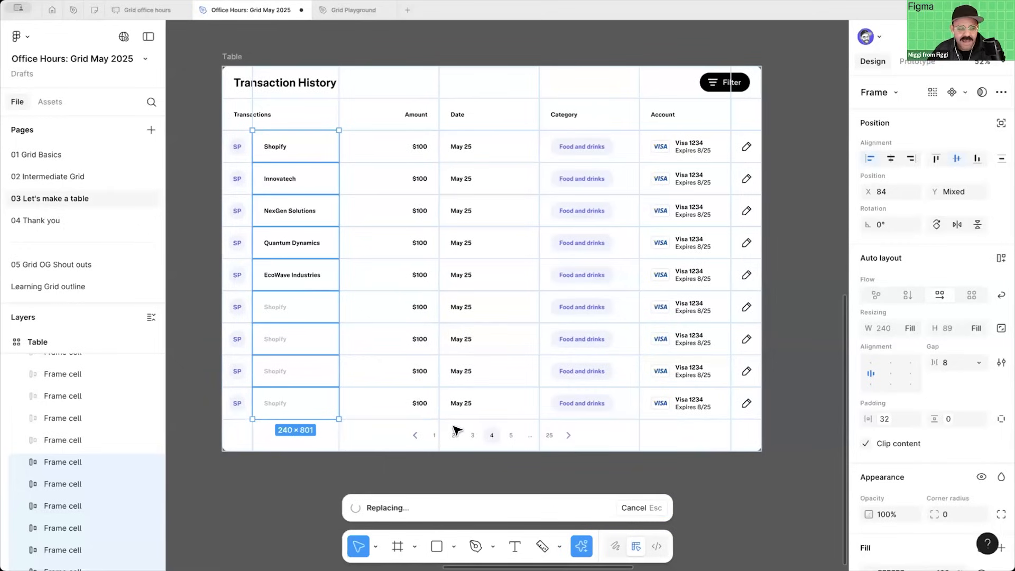
left_click(295, 473)
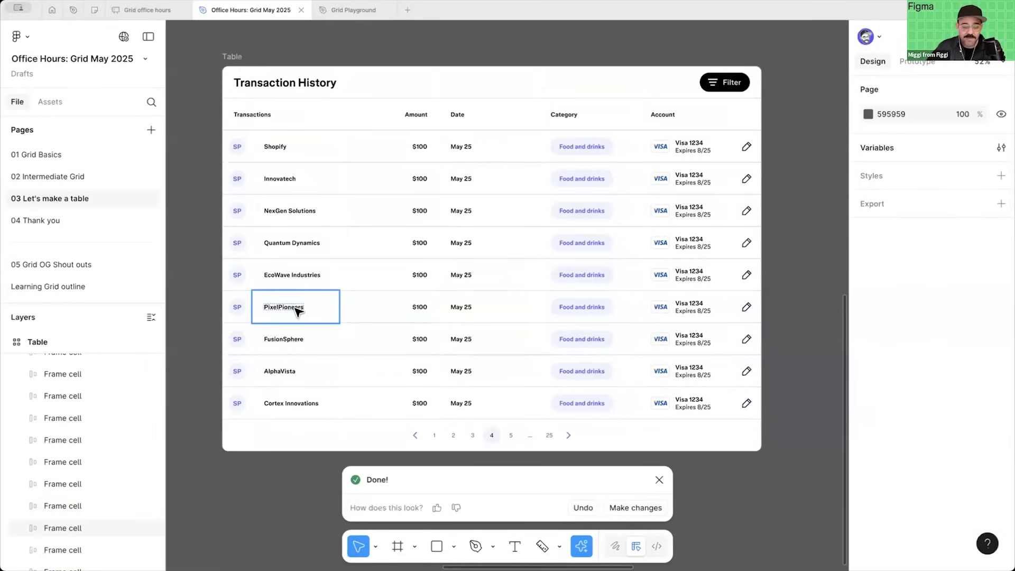
Step: Replace the content of all nine Category cells with AI using the prompt "Give me fake categories"
left_click(606, 458)
left_click(599, 178)
left_click(600, 178)
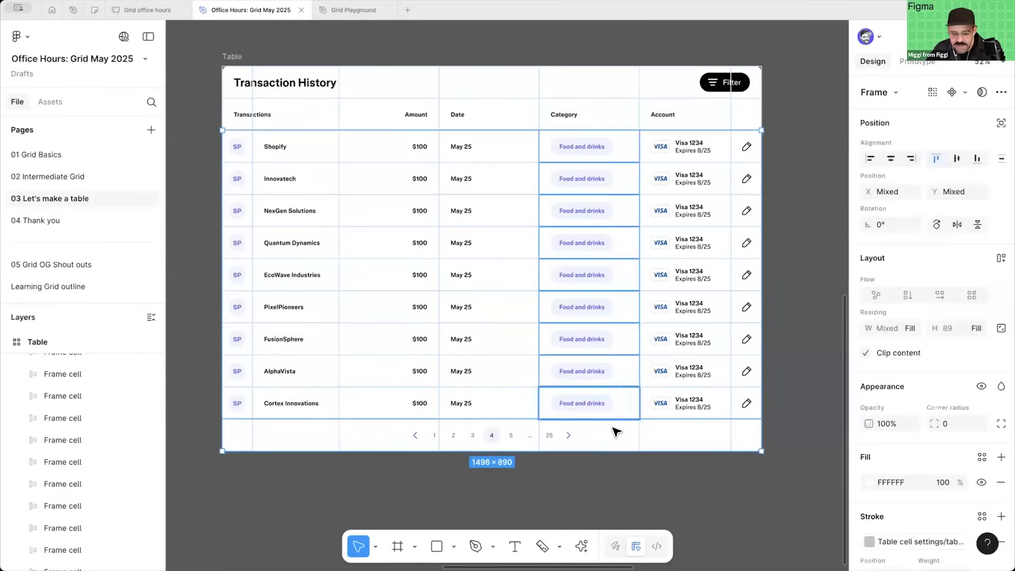
key("super+k")
type("re")
key("Return")
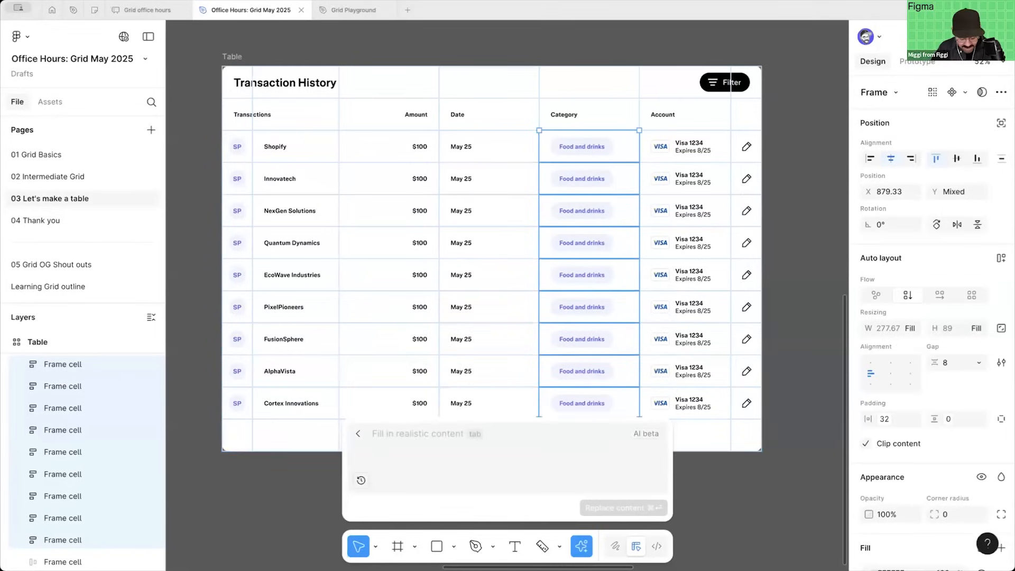
type("Give me fake categories")
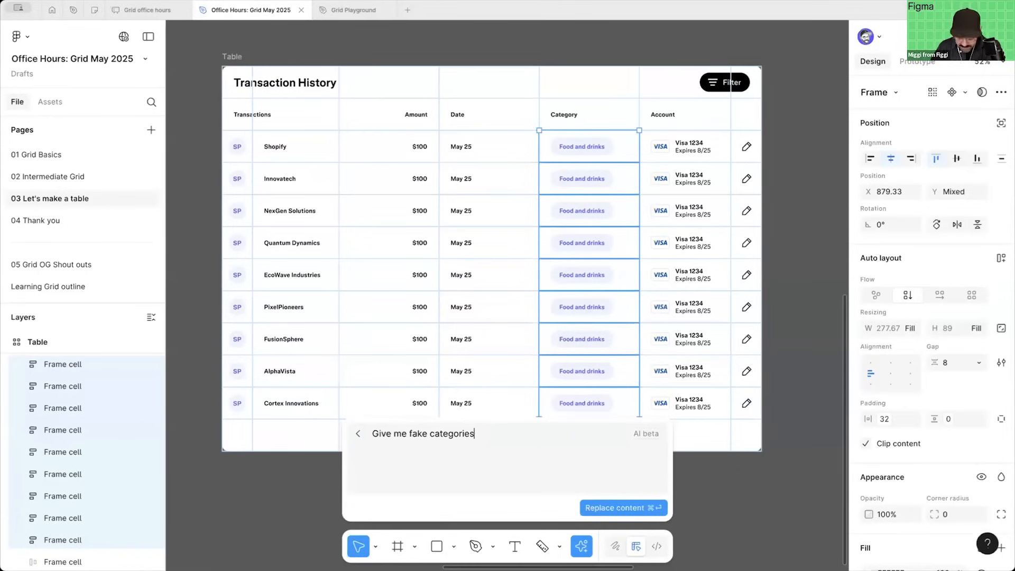
key("super+Return")
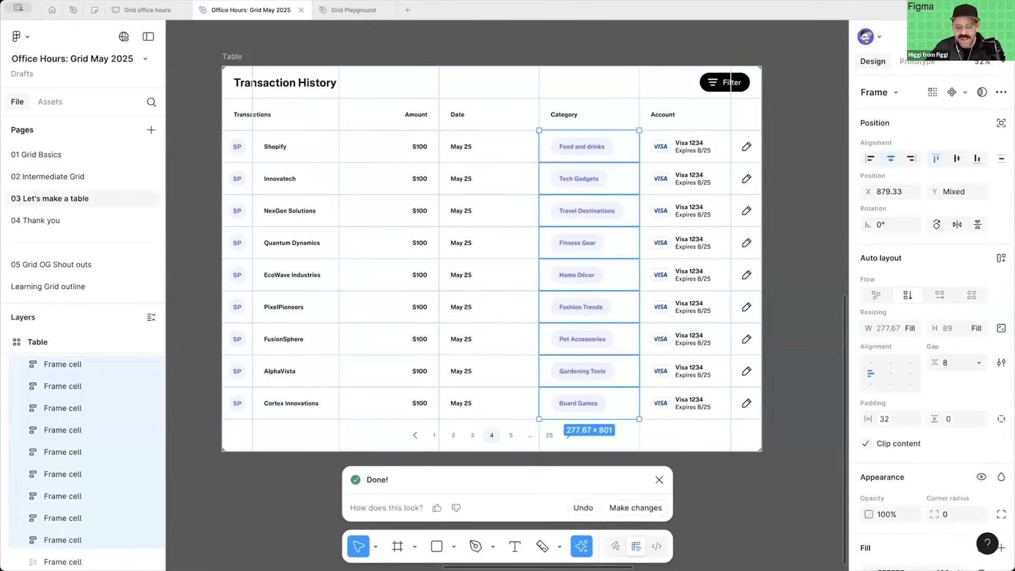
left_click(696, 44)
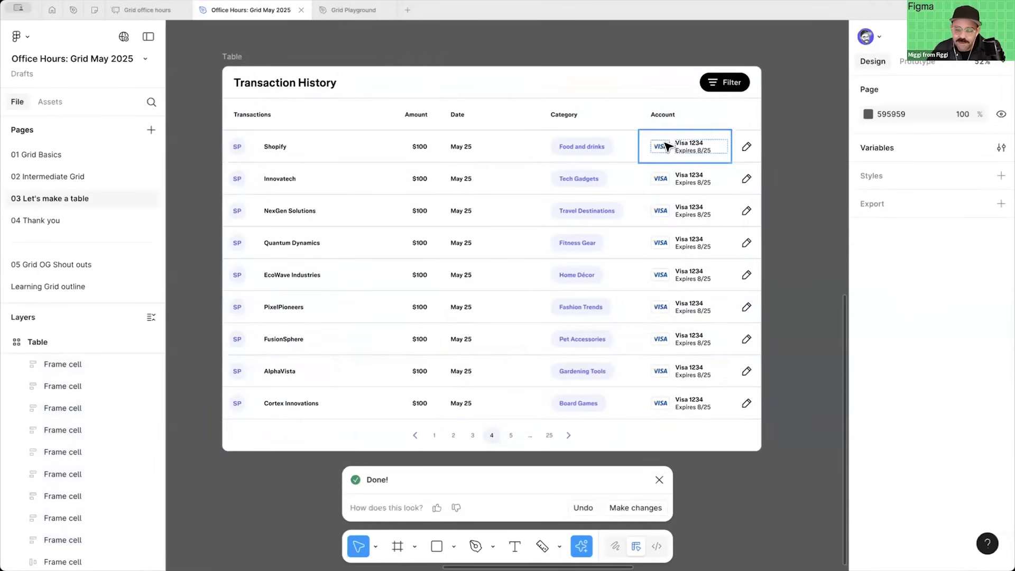
Step: Change the card brand to Mastercard for the Credit instances in the Shopify and EcoWave Industries rows
double_click(661, 147)
left_click(925, 135)
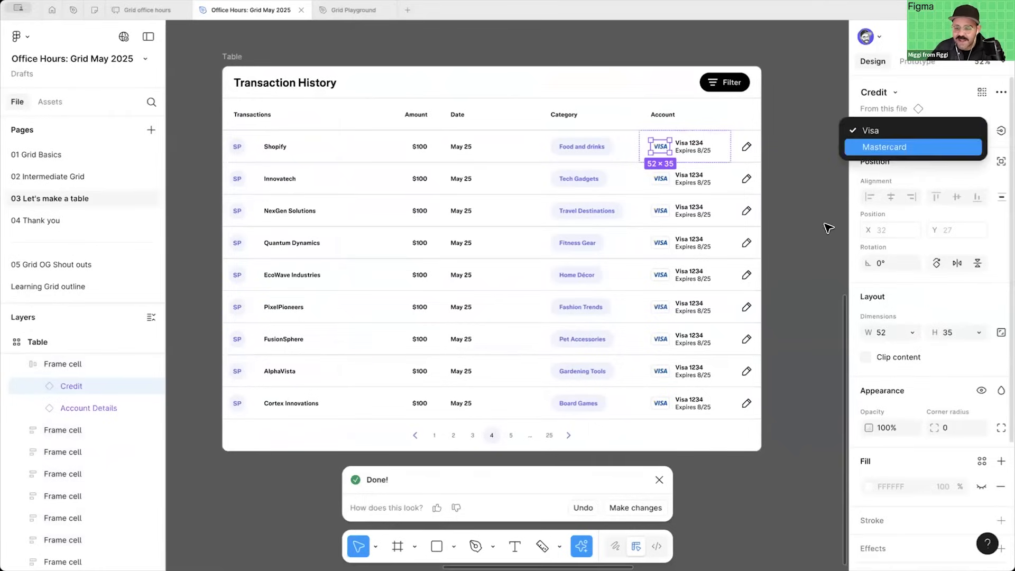
left_click(922, 149)
key("Escape")
double_click(661, 275)
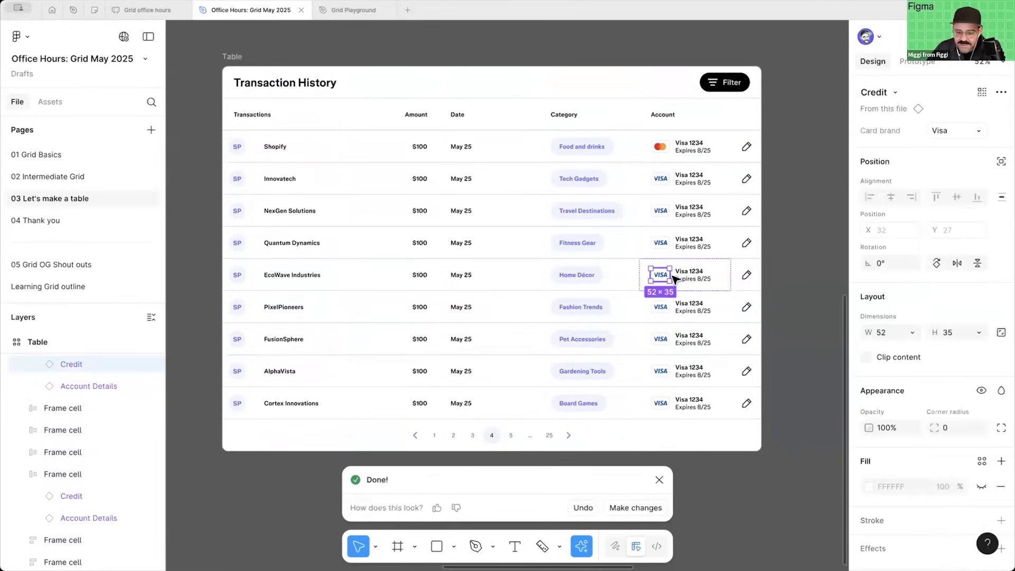
left_click(945, 131)
left_click(910, 148)
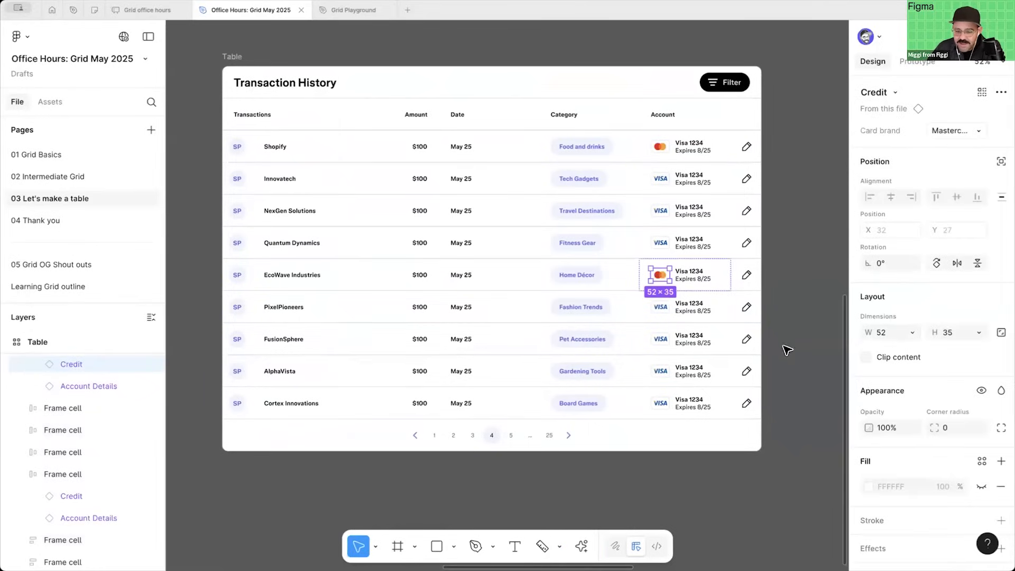
key("Escape")
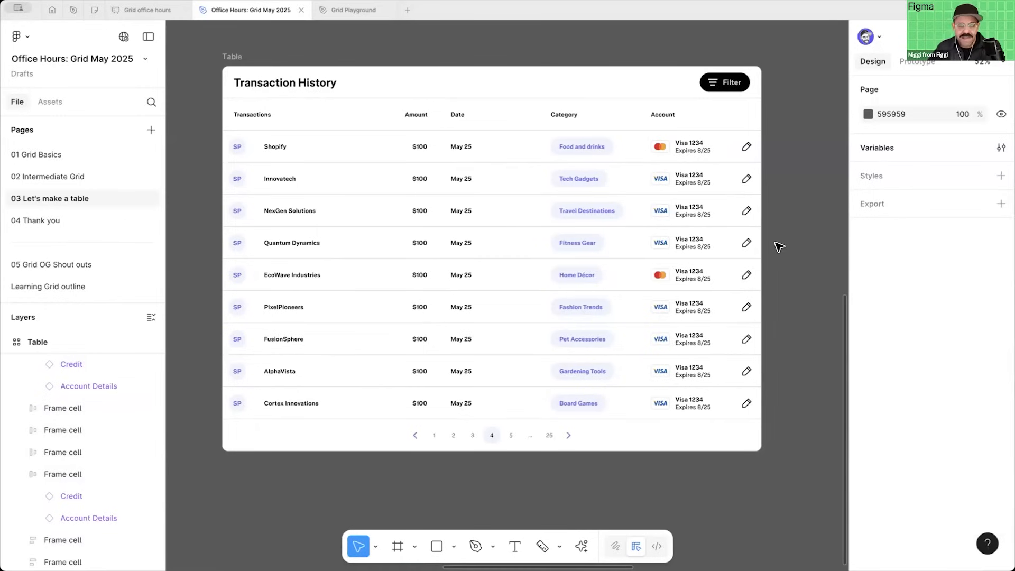
Step: Fill all cells of the Quantum Dynamics row with E4E4E4 and move the row above the Shopify row
left_click_drag(525, 251, 223, 247)
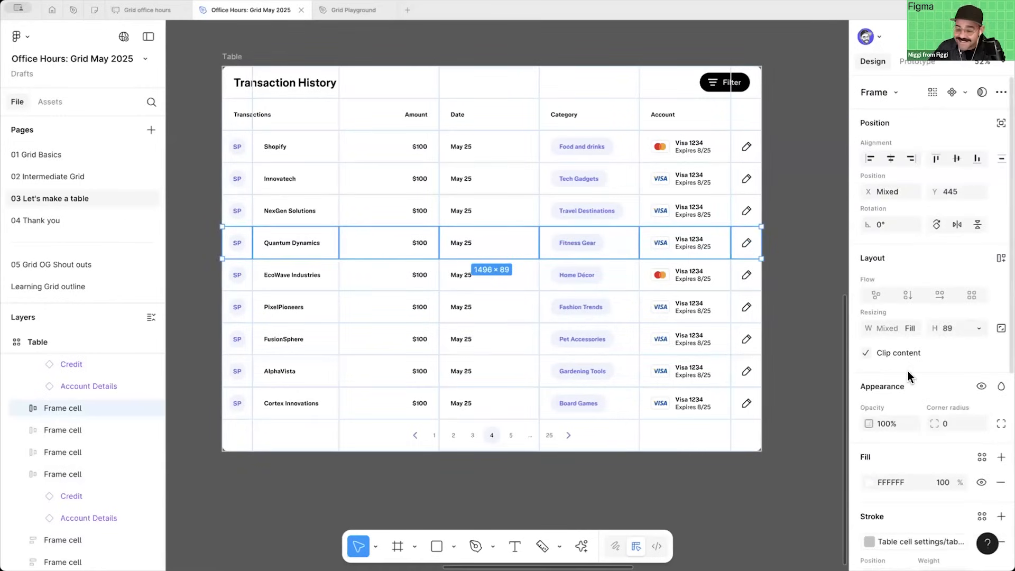
scroll(882, 452, "down", 3)
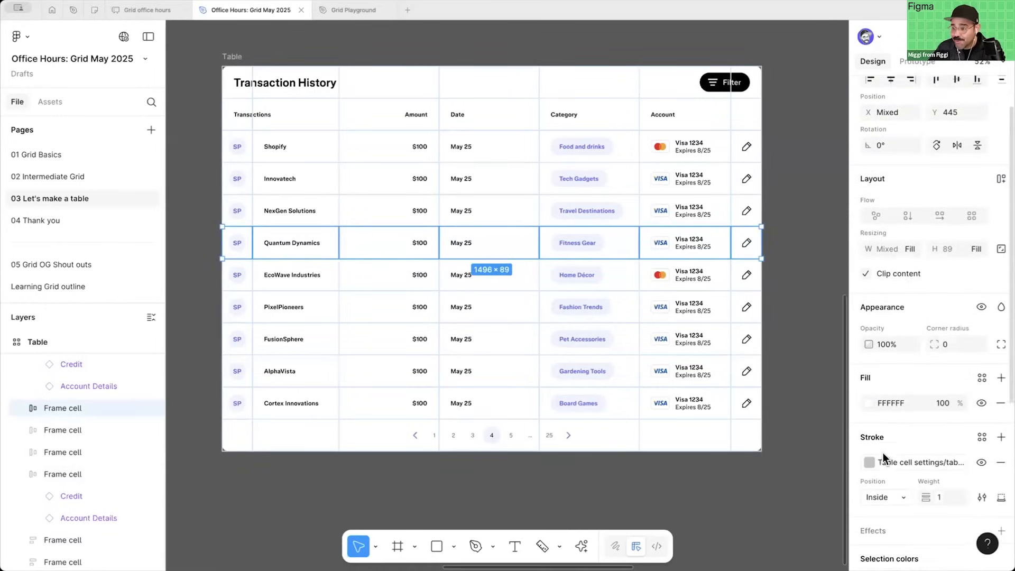
left_click(868, 402)
left_click_drag(698, 299, 671, 283)
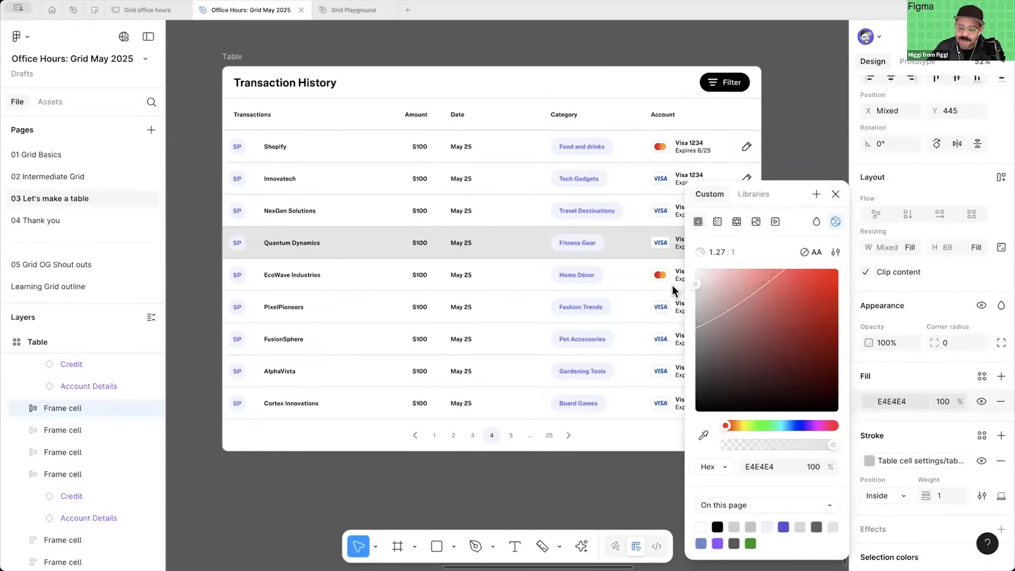
key("Escape")
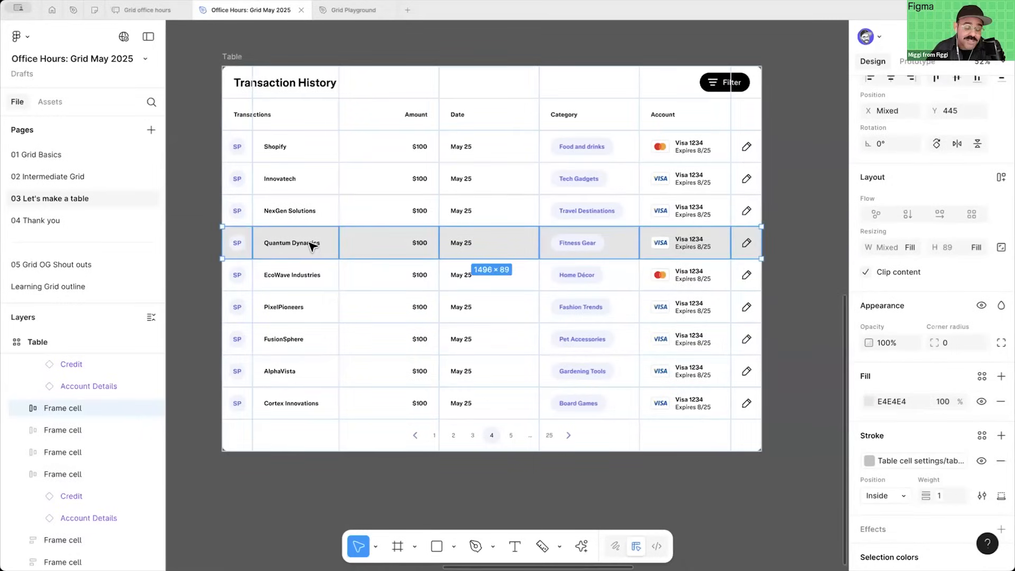
left_click_drag(279, 219, 226, 148)
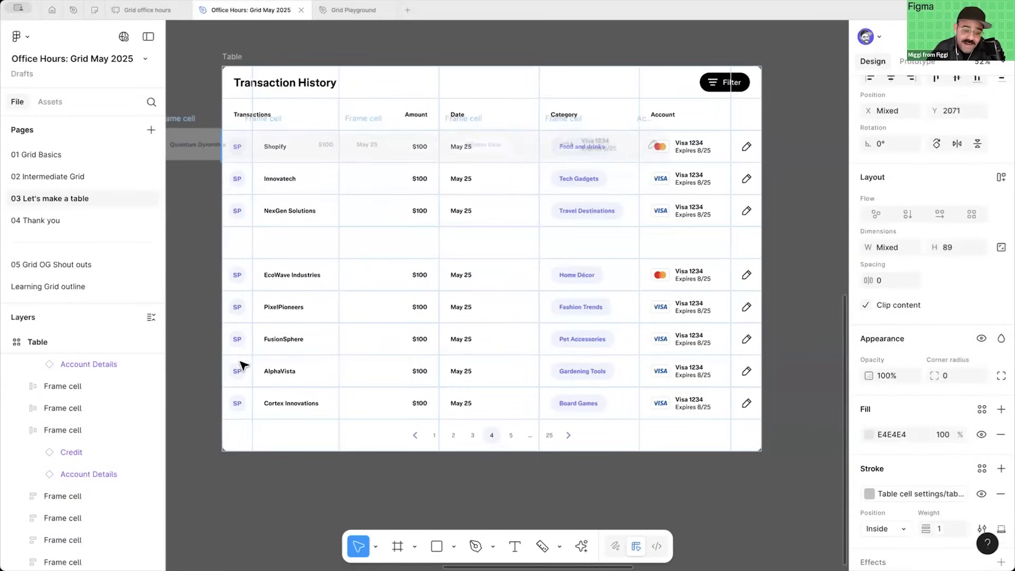
left_click(216, 79)
Step: Narrow the whole Table frame to a width of 1456
left_click(232, 53)
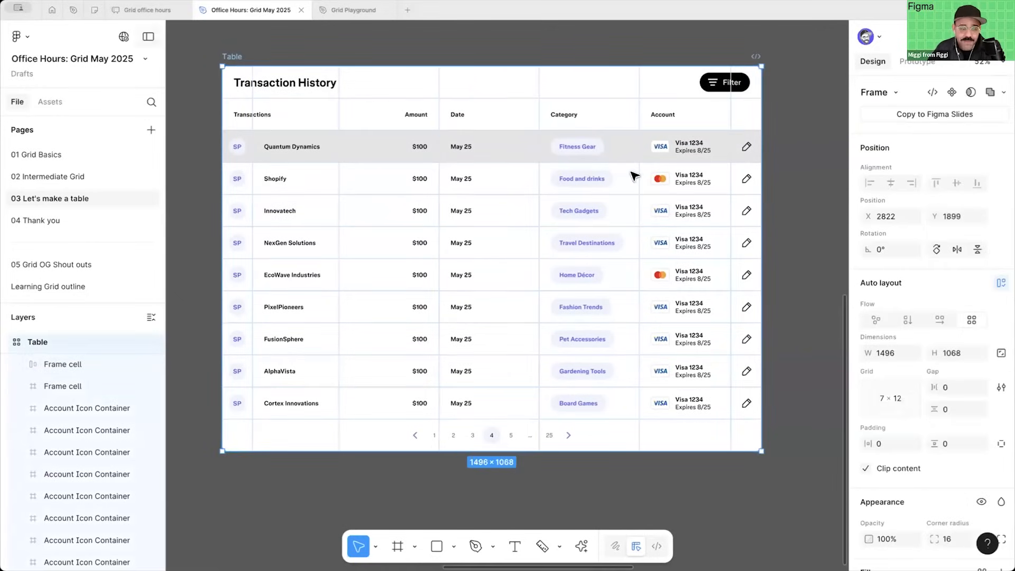
left_click_drag(759, 269, 735, 307)
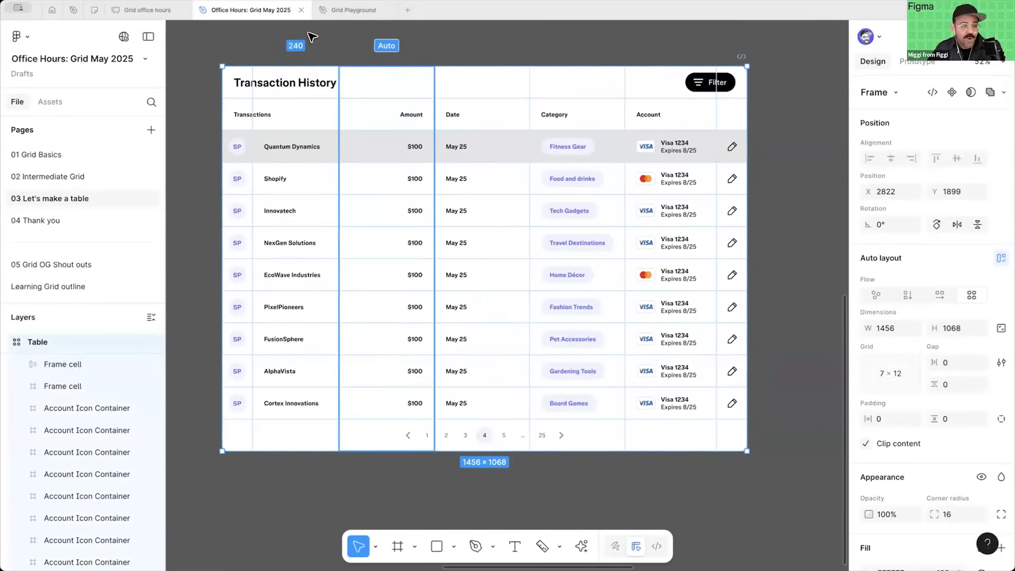
Step: Set fixed heights in the Table: 112 for the title row, 84 for the column header row and 84 for the pagination row
left_click(197, 80)
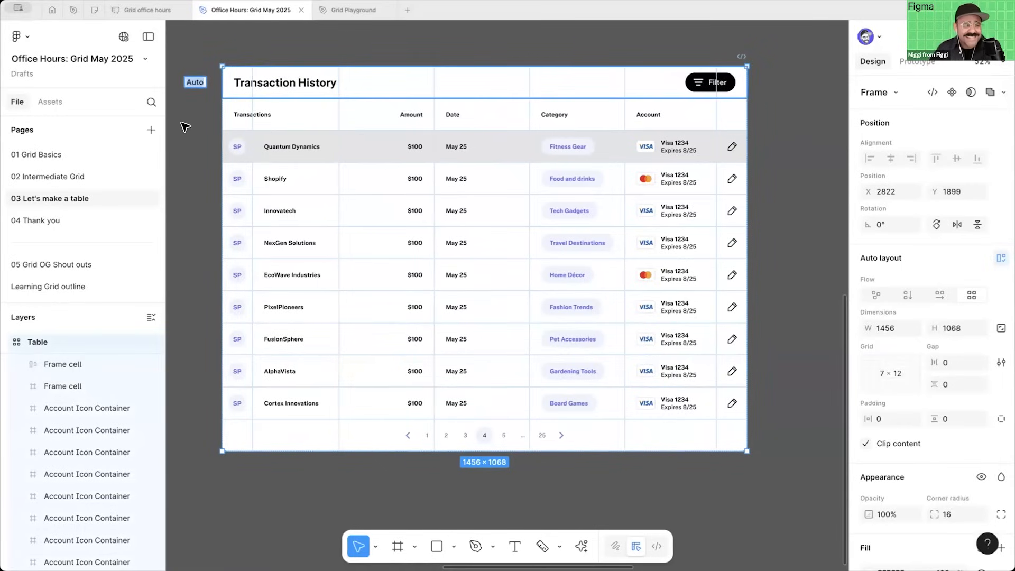
type("112")
key("Return")
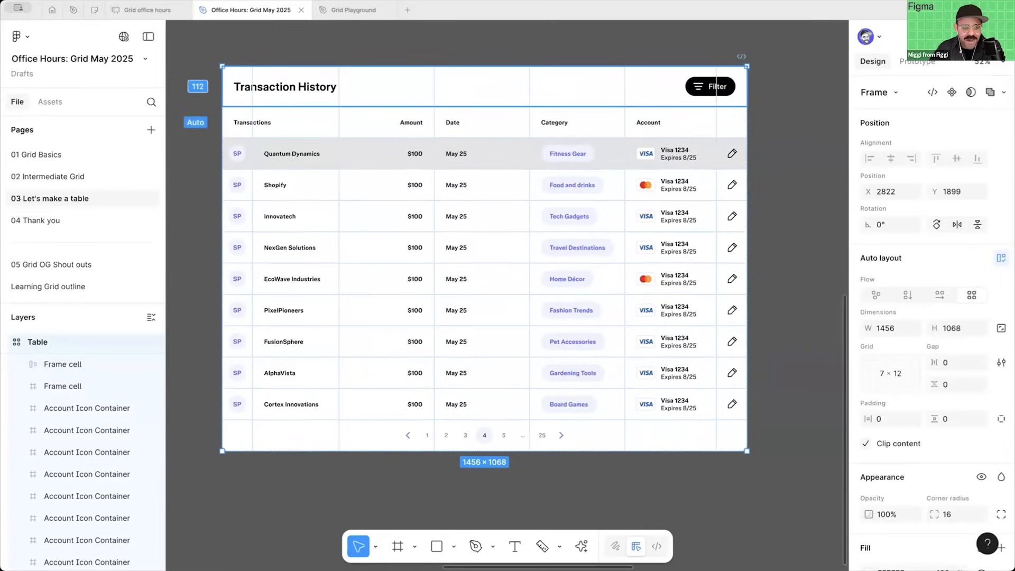
key("Return")
type("84")
key("Return")
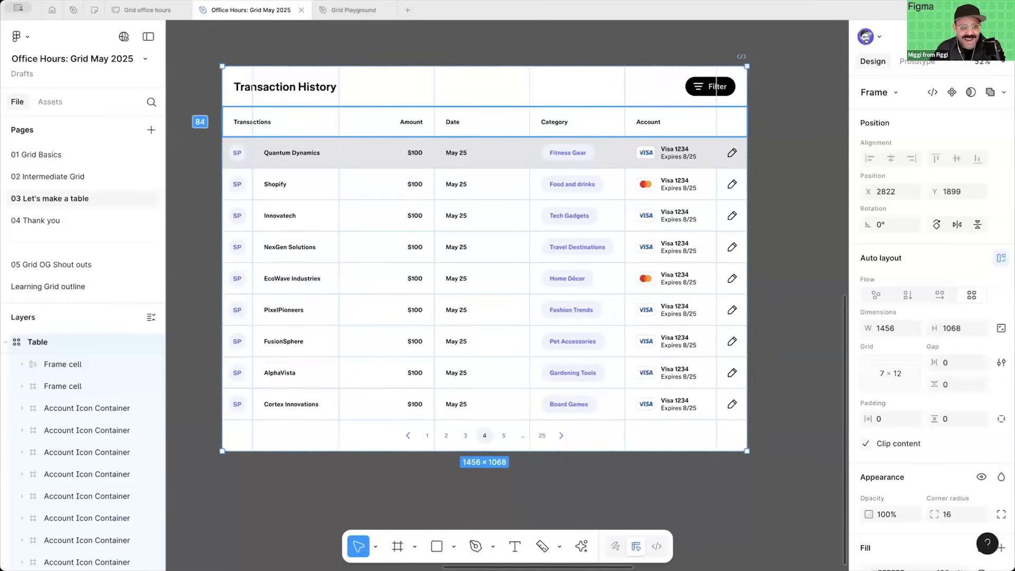
left_click(198, 434)
type("84")
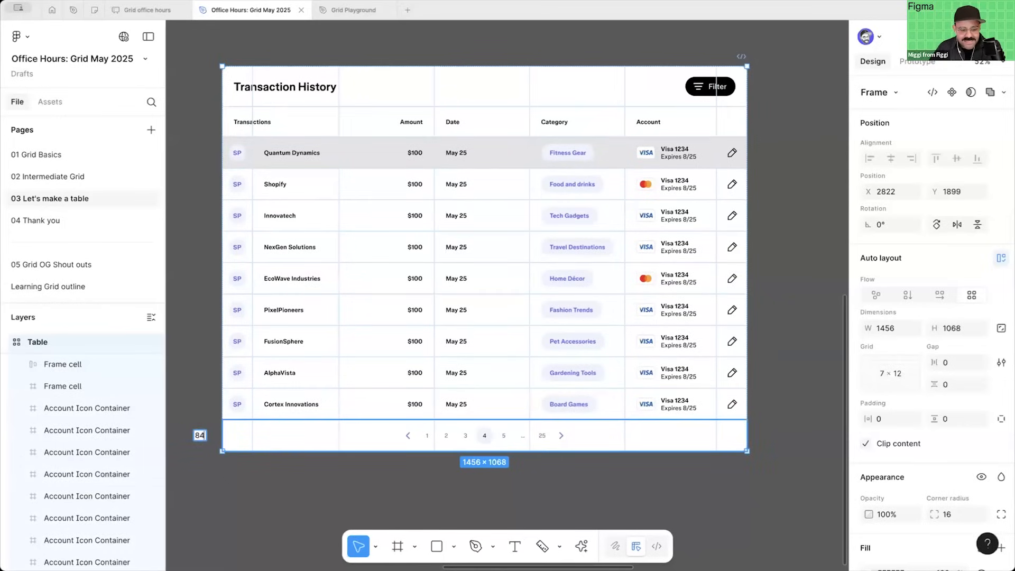
key("Return")
left_click(277, 487)
Step: Shorten the Table frame to a height of 991 by moving its lower edge
left_click(235, 57)
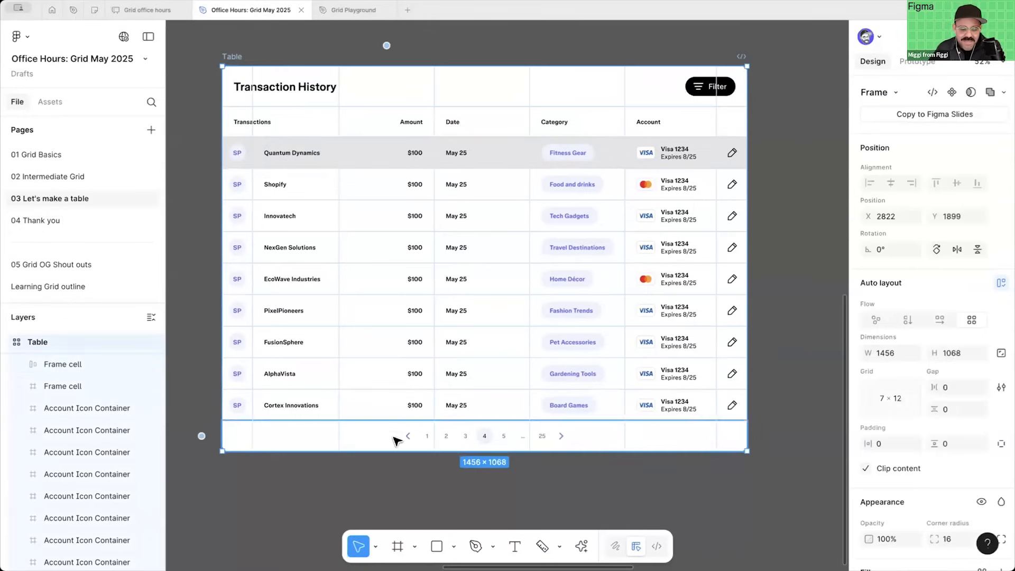
left_click_drag(372, 446, 331, 382)
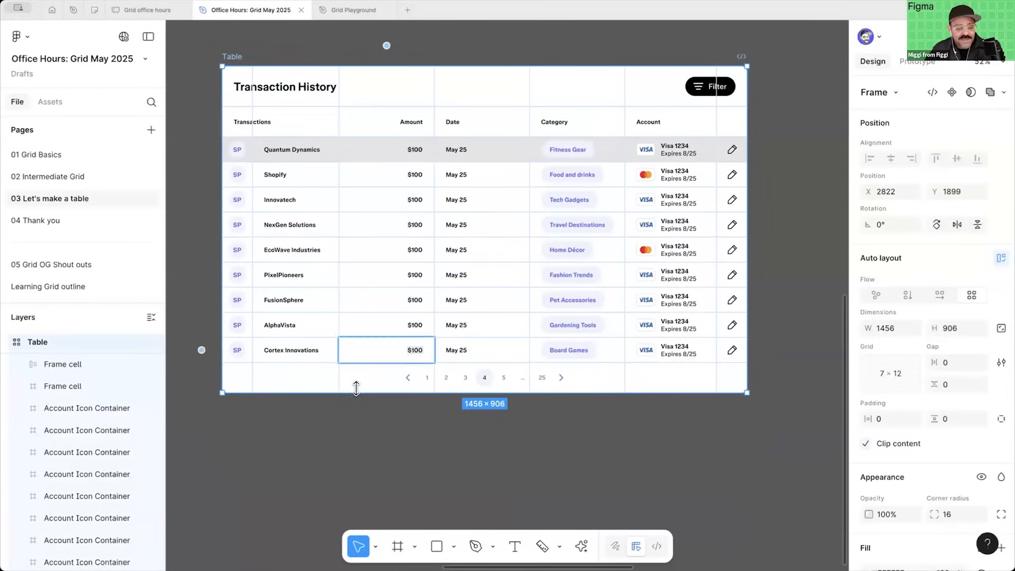
left_click_drag(356, 412, 523, 442)
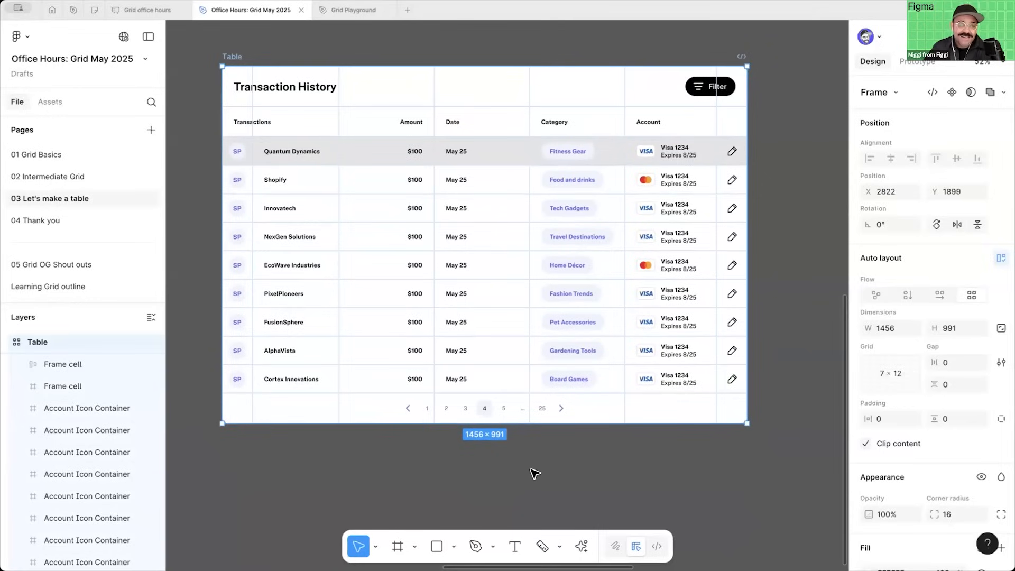
Step: Measure the height of the Innovatech row at its pencil icon cell
left_click(539, 546)
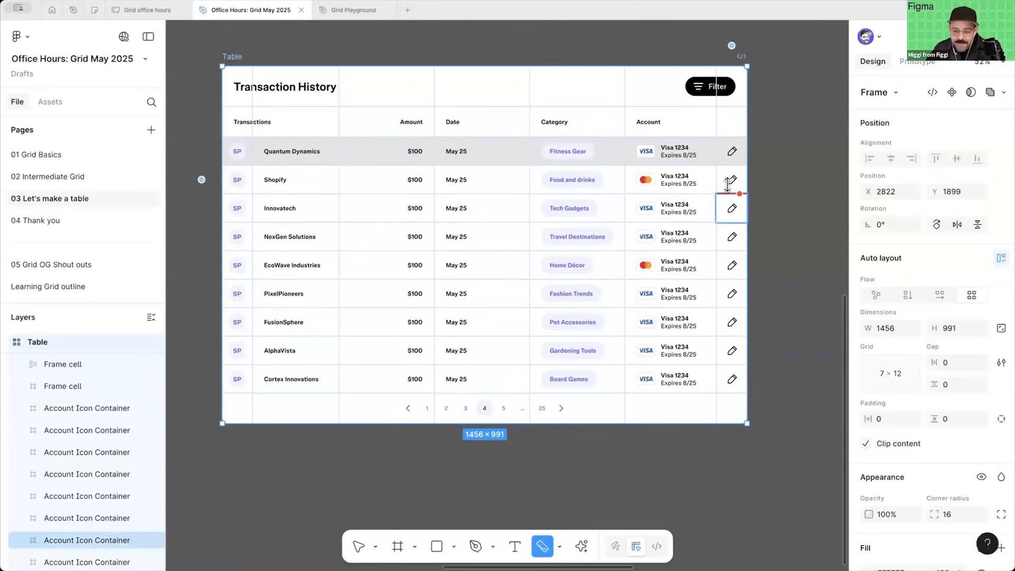
left_click(755, 207)
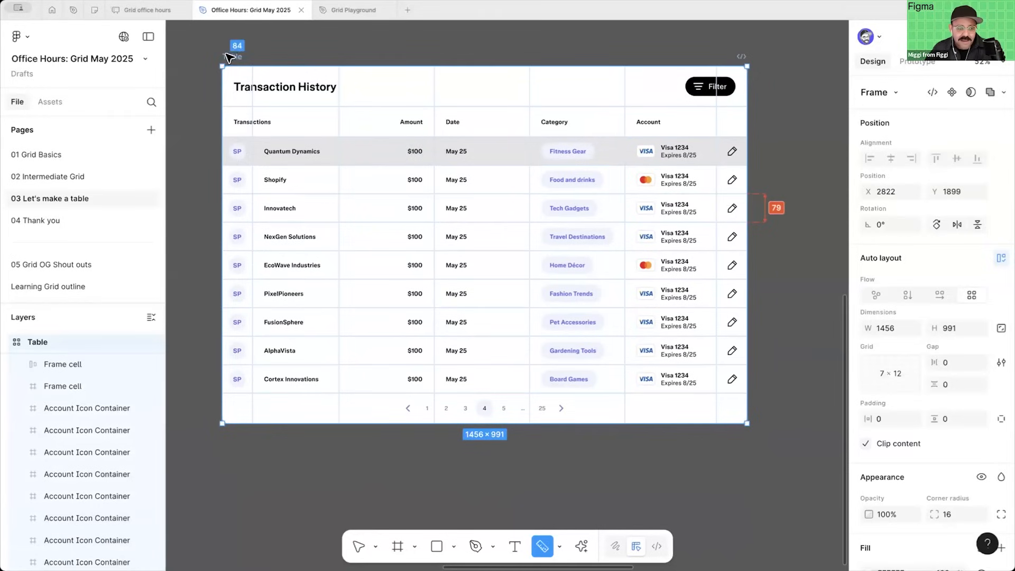
Step: Increase the Table frame's height to 1072
left_click(355, 544)
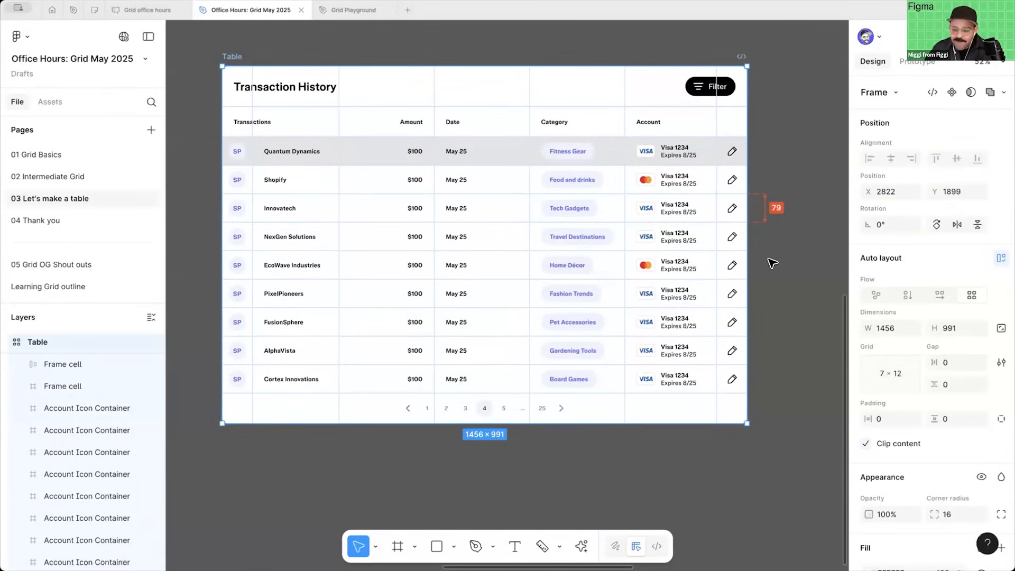
key("Up")
key("Up")
key("Up")
key("Up")
key("Up")
key("Up")
key("Up")
key("Up")
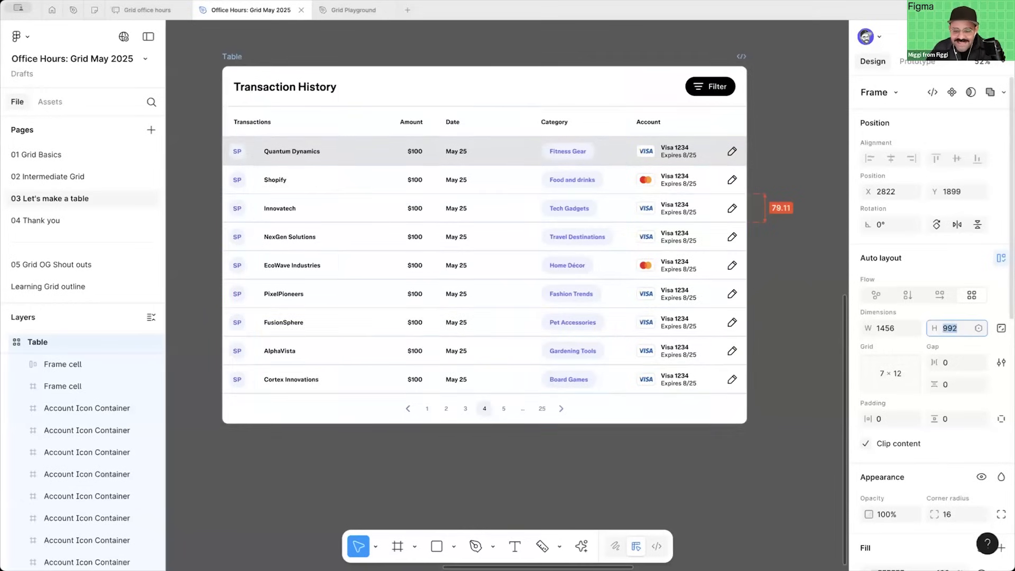
key("Up")
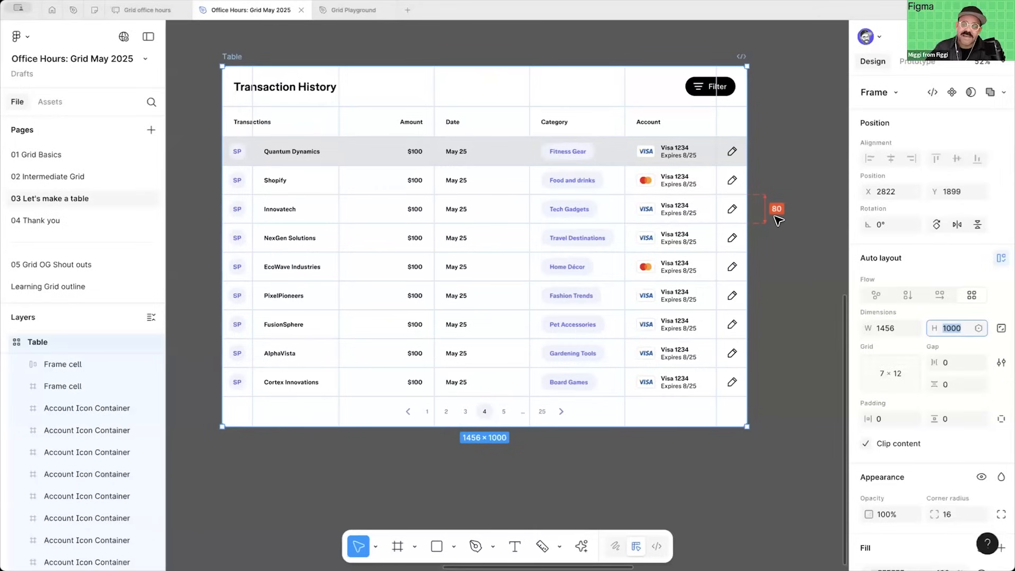
key("shift+Up")
key("shift+Up")
key("shift+Up")
key("shift+Up")
key("shift+Up")
key("shift+Up")
key("shift+Up")
key("shift+Up")
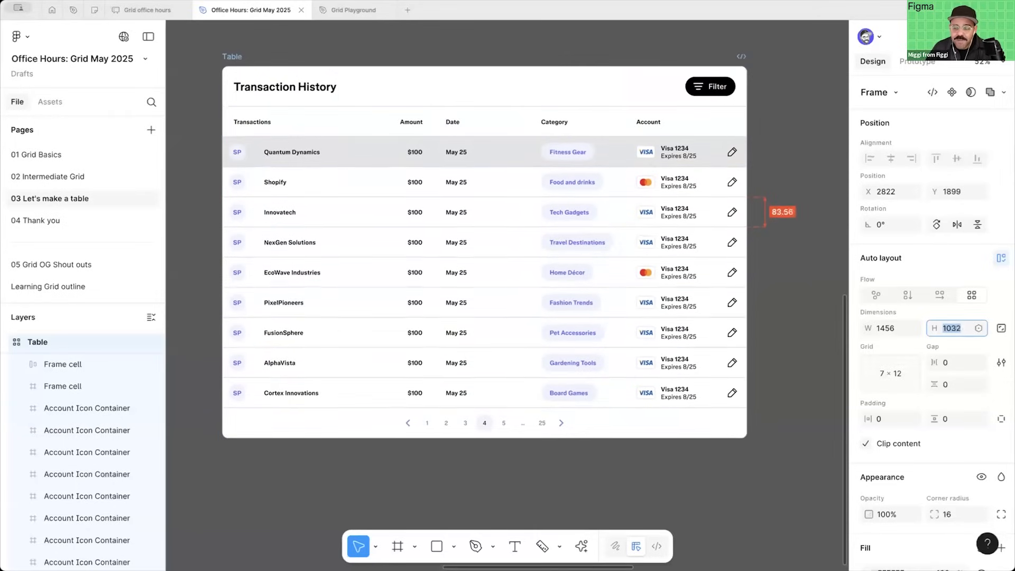
key("shift+Down")
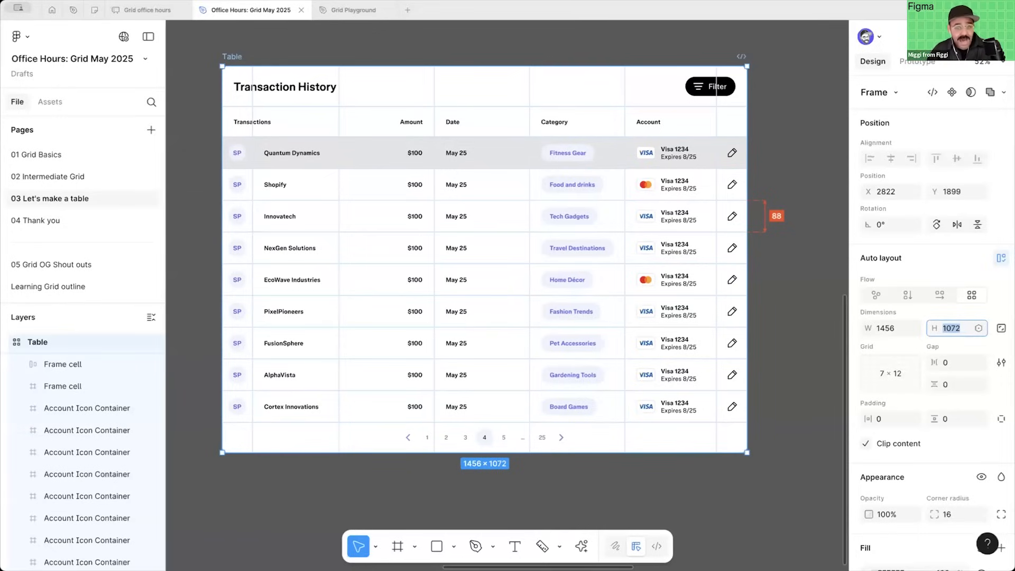
left_click(771, 323)
Step: Copy the PixelPioneers, FusionSphere and AlphaVista rows from Table into the three empty grid rows below the first row of Another Table
scroll(771, 324, "down", 3)
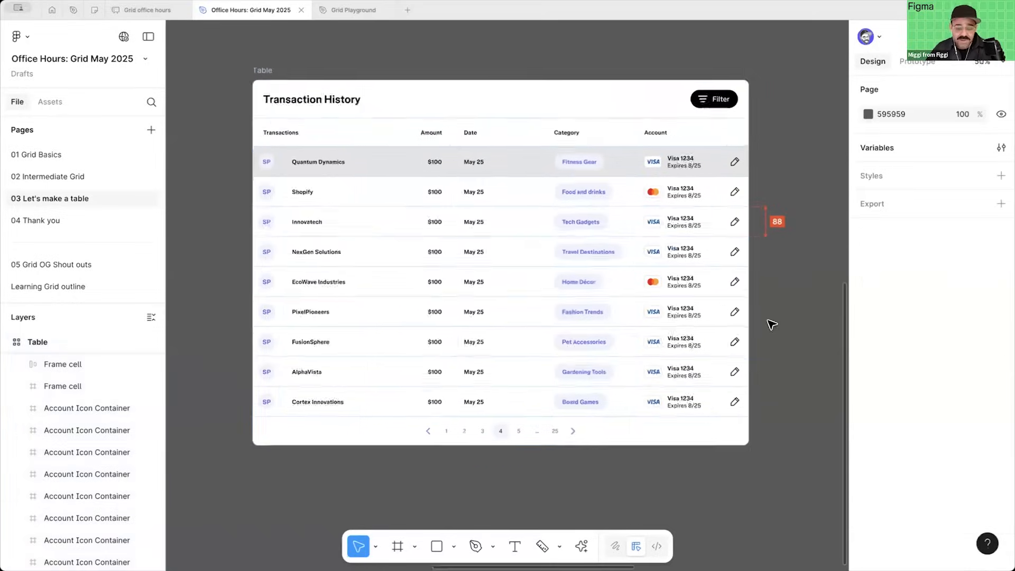
left_click_drag(716, 288, 676, 259)
scroll(682, 264, "down", 3)
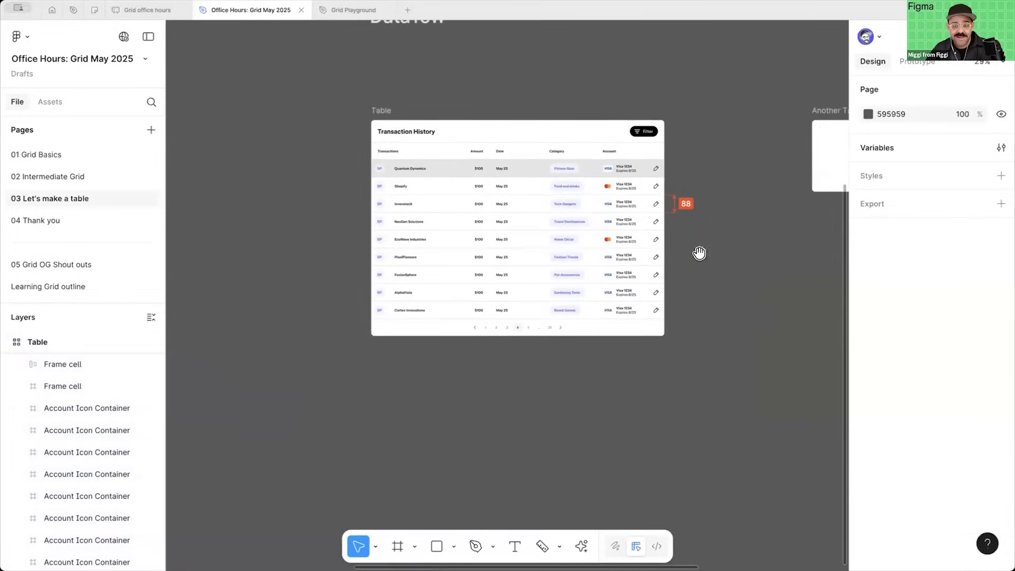
scroll(608, 275, "right", 5)
scroll(655, 267, "down", 3)
scroll(641, 272, "right", 2)
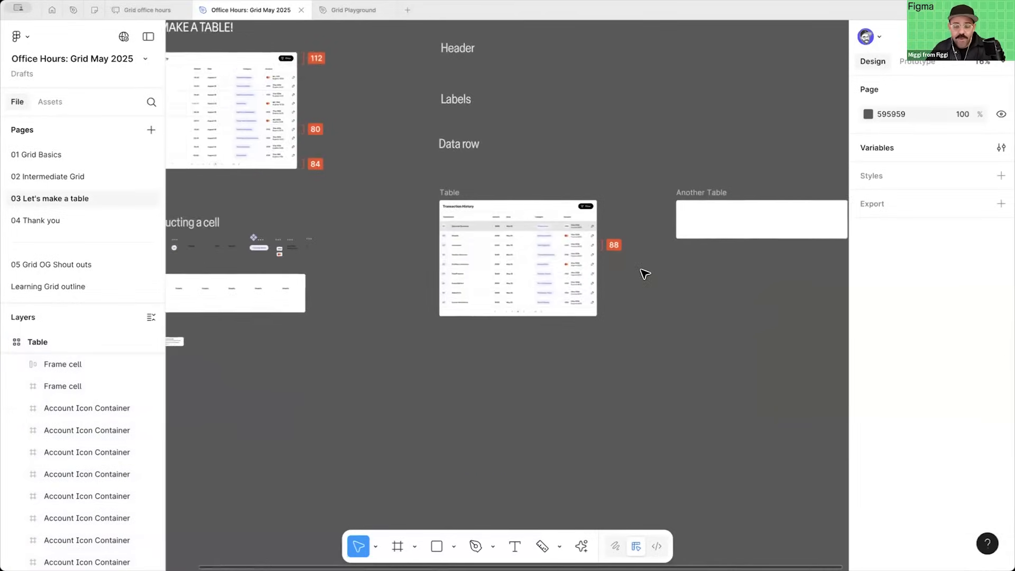
scroll(634, 271, "up", 3)
left_click_drag(590, 278, 304, 305)
scroll(435, 338, "down", 1)
left_click_drag(564, 397, 469, 403)
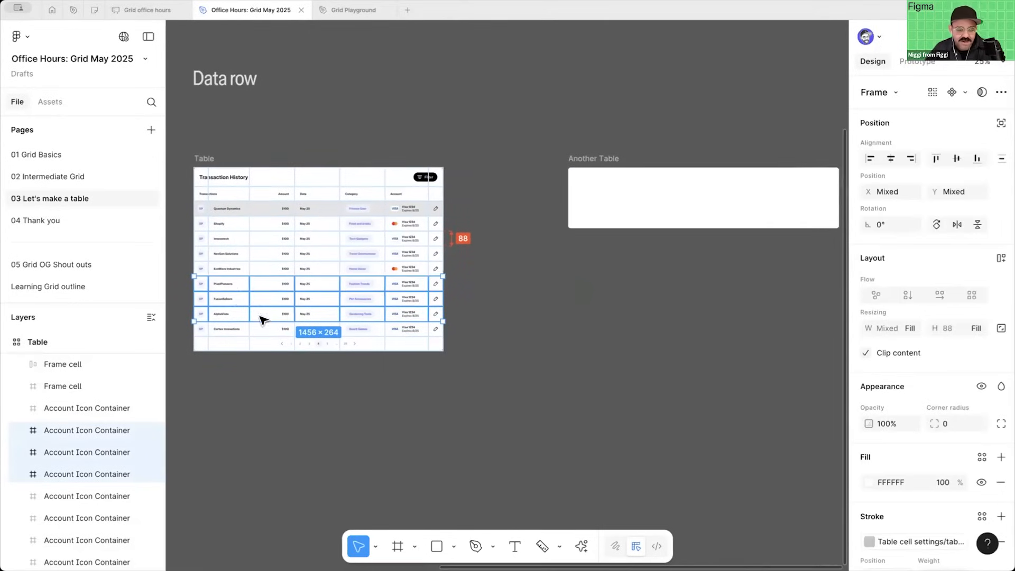
left_click_drag(254, 288, 617, 194)
scroll(650, 276, "right", 5)
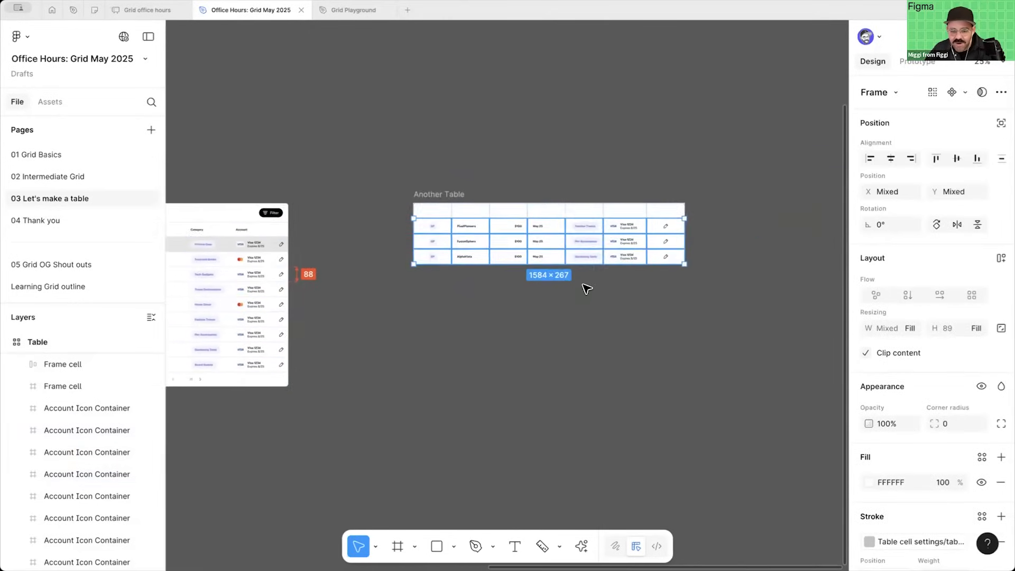
scroll(585, 285, "up", 5)
scroll(592, 289, "down", 5)
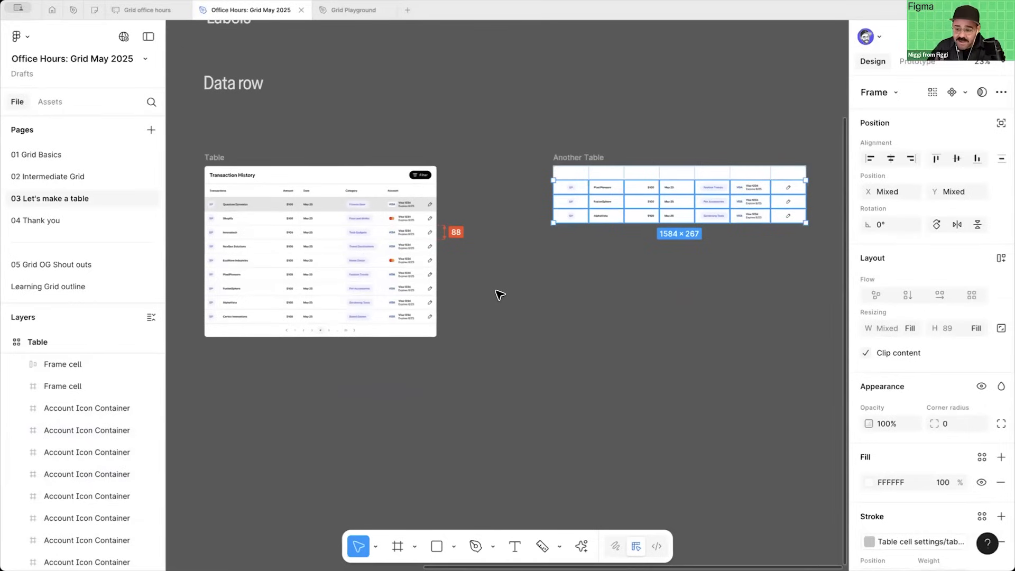
left_click(448, 289)
Step: Open the 04 Thank you page and view its beta feedback slide and Grid playground download slide
left_click_drag(447, 289, 564, 290)
scroll(439, 279, "up", 5)
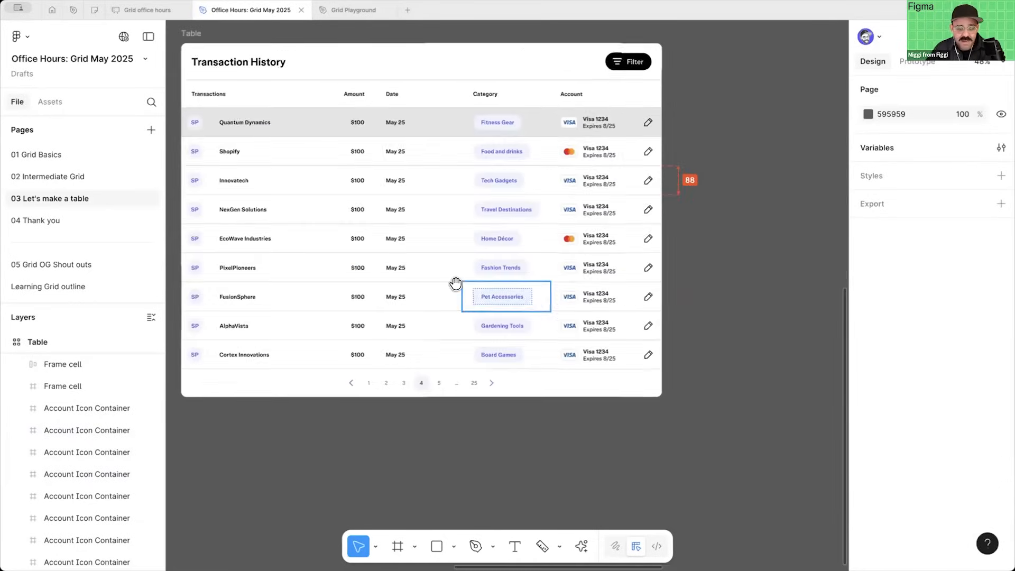
left_click_drag(557, 226, 646, 263)
scroll(572, 222, "down", 1)
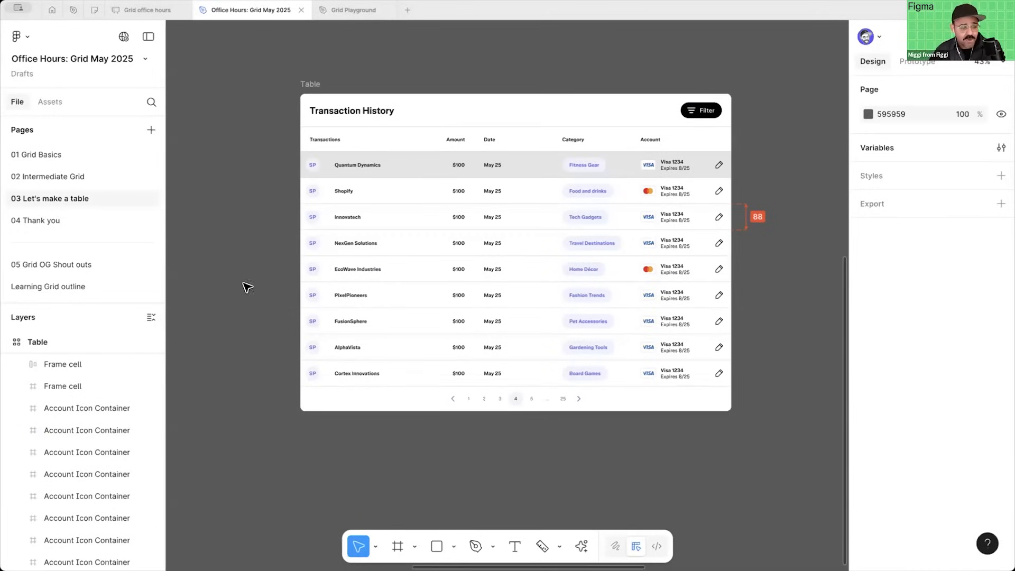
left_click(90, 218)
left_click(442, 70)
scroll(442, 69, "down", 3)
left_click_drag(422, 77, 439, 100)
scroll(440, 101, "up", 3)
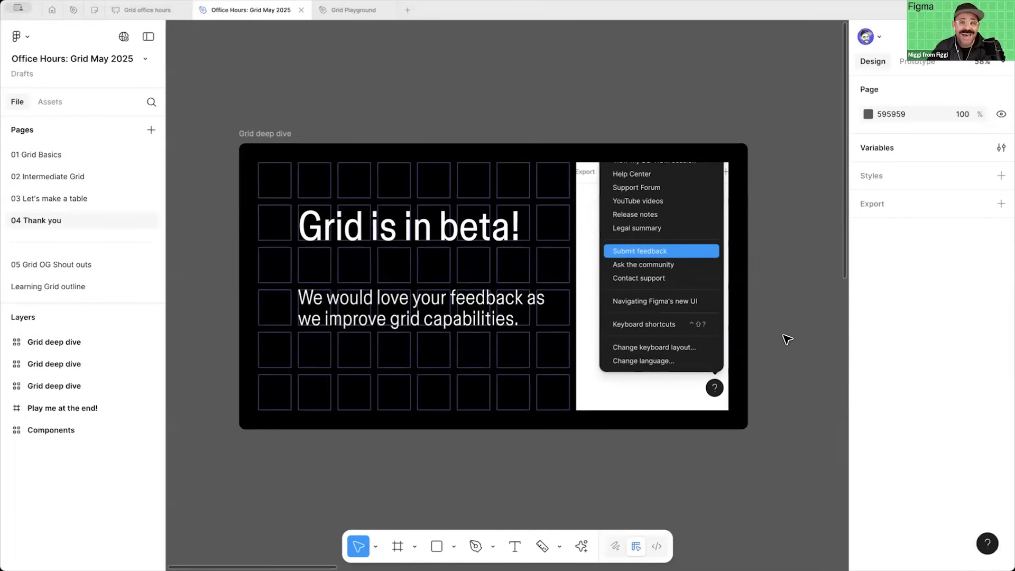
scroll(774, 321, "right", 15)
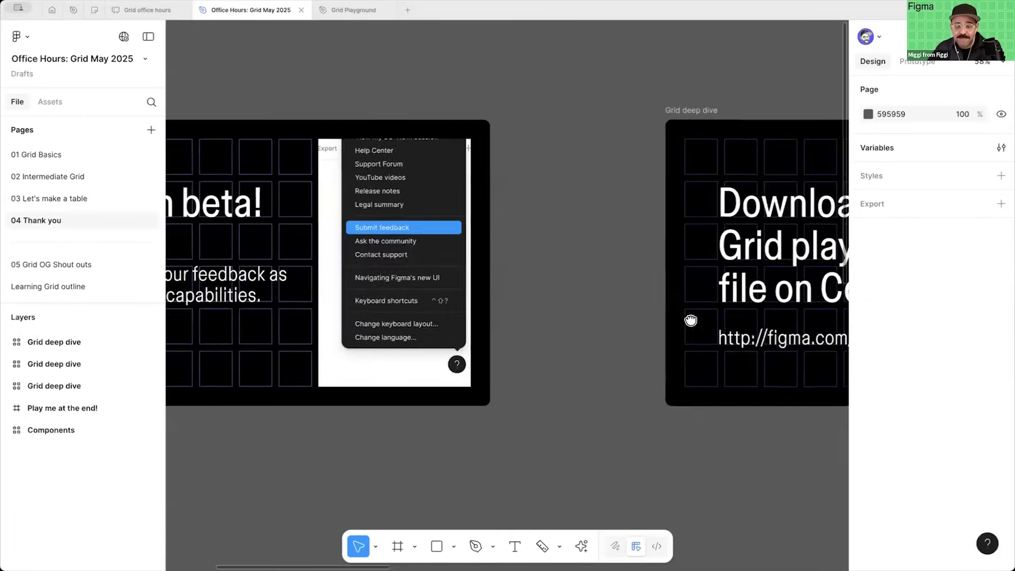
left_click_drag(533, 305, 530, 308)
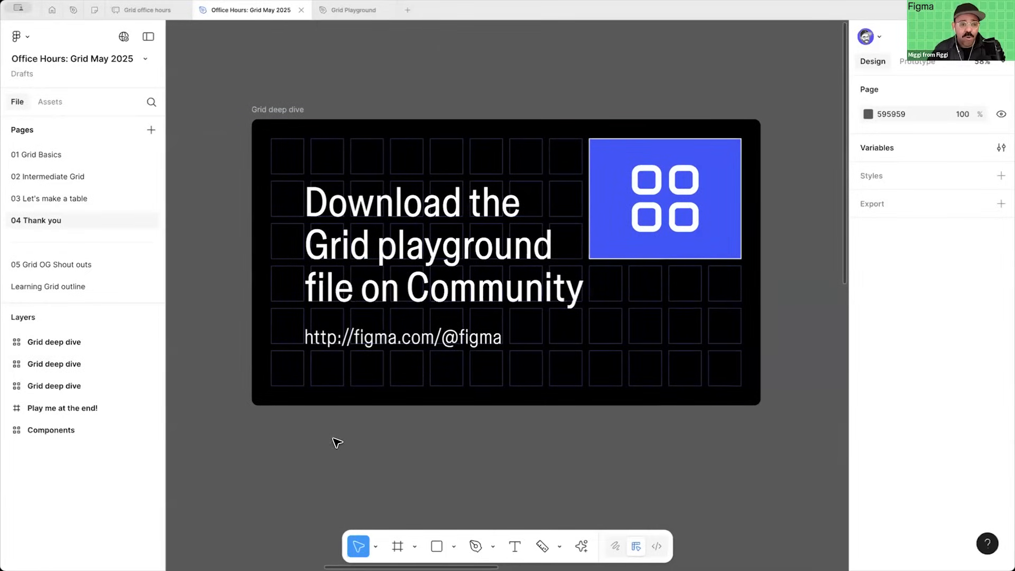
Step: Switch to the Grid Playground file and look over its Introduction to grid and When to use grid sections
left_click(351, 9)
left_click_drag(332, 46, 346, 32)
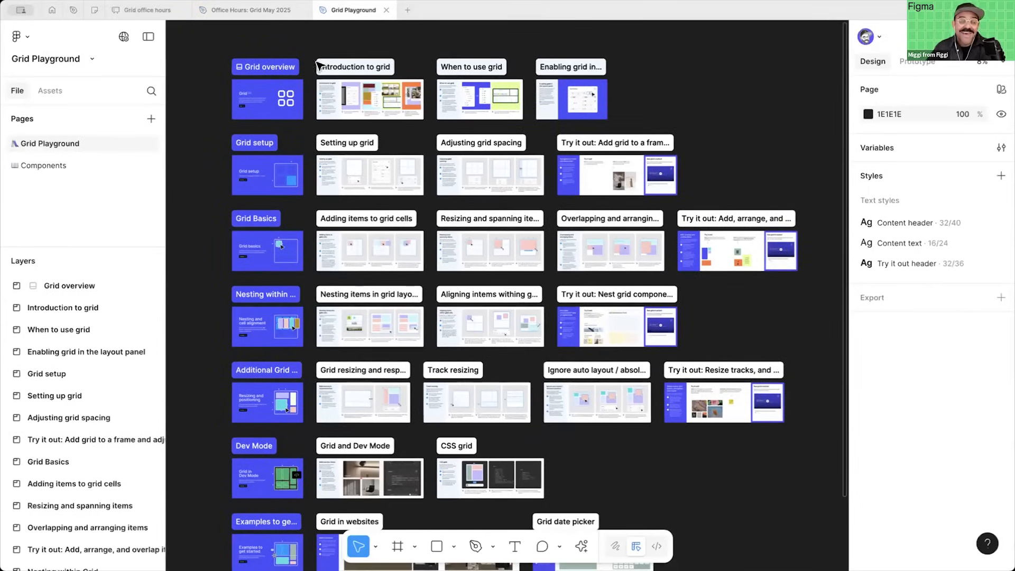
left_click(248, 66)
key("Tab")
scroll(316, 77, "up", 5)
scroll(317, 79, "up", 4)
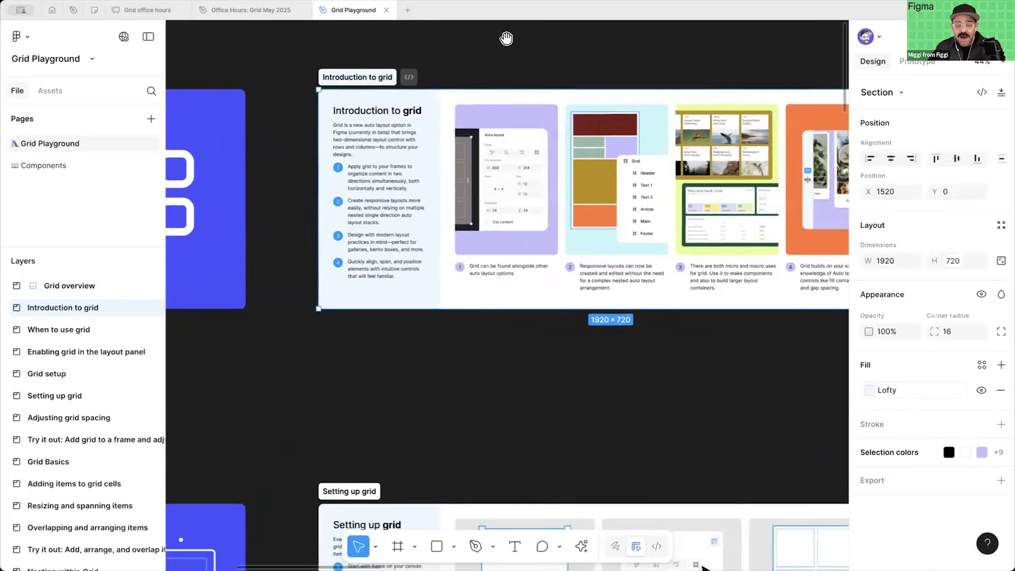
left_click(412, 53)
left_click_drag(517, 68, 433, 77)
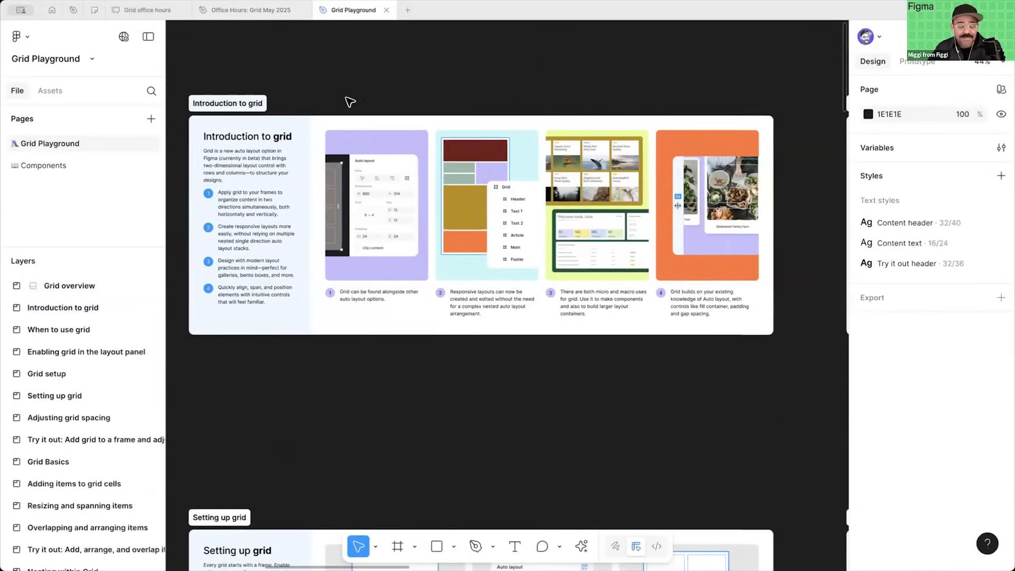
left_click(254, 103)
left_click(510, 98)
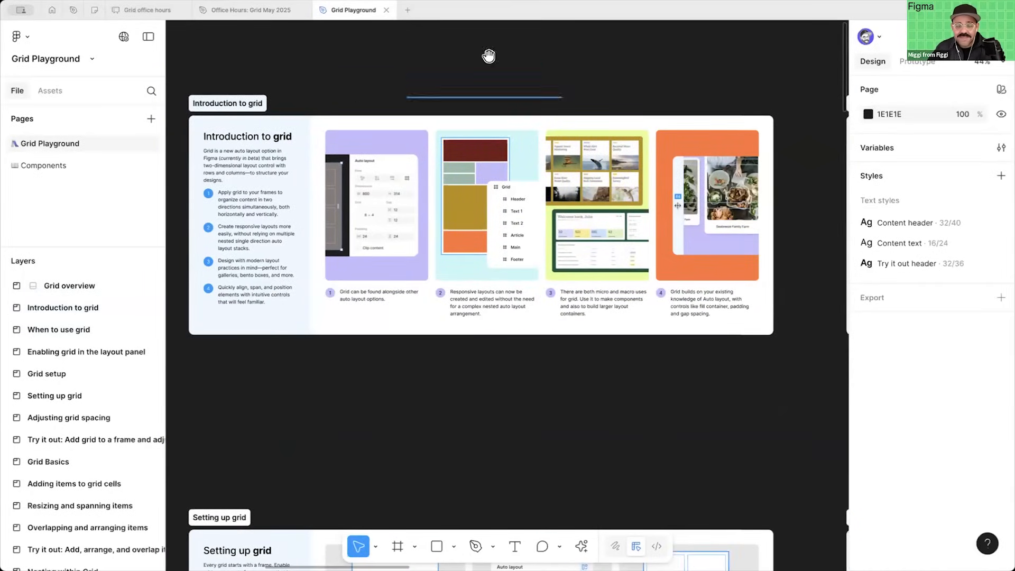
left_click_drag(795, 63, 220, 73)
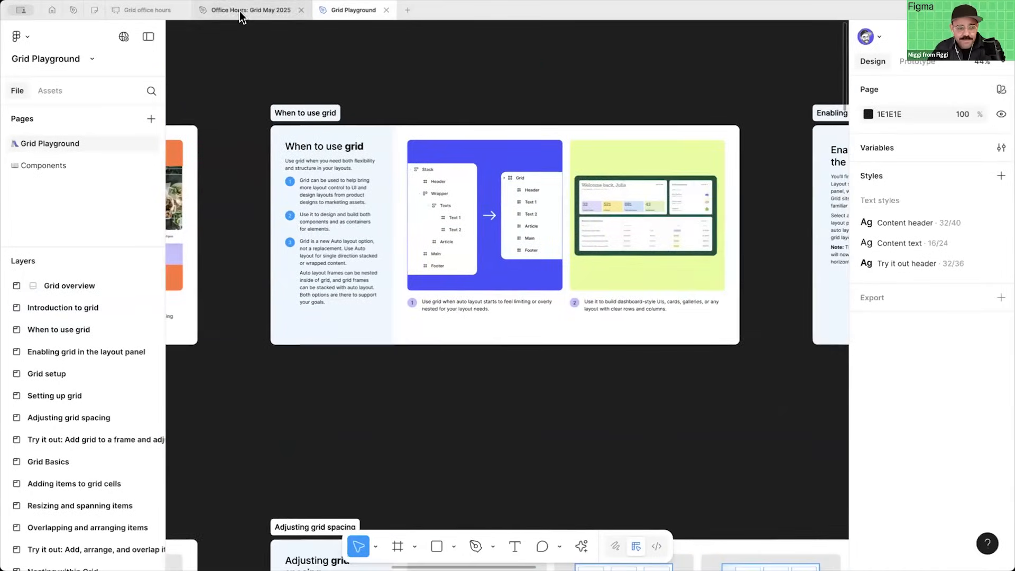
Step: Return to the Office Hours: Grid May 2025 file and view the team grid shout outs slide
left_click(241, 12)
left_click(294, 107)
key("n")
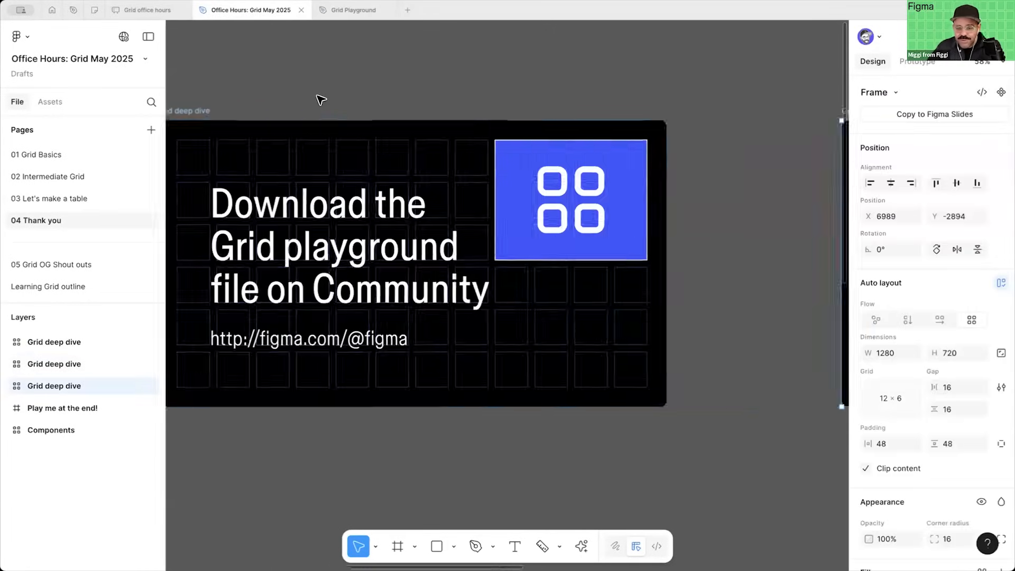
left_click(386, 75)
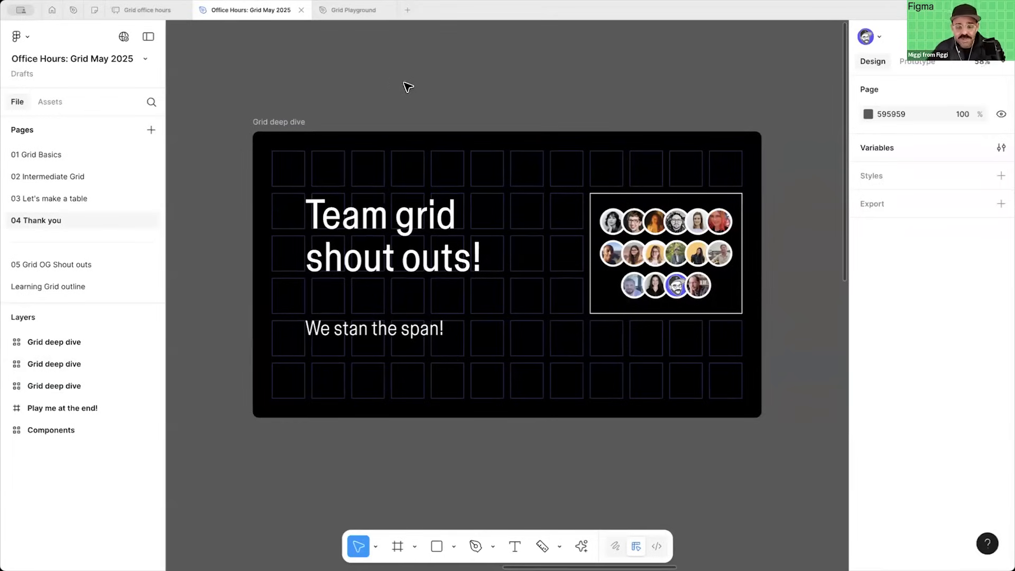
scroll(408, 87, "down", 1)
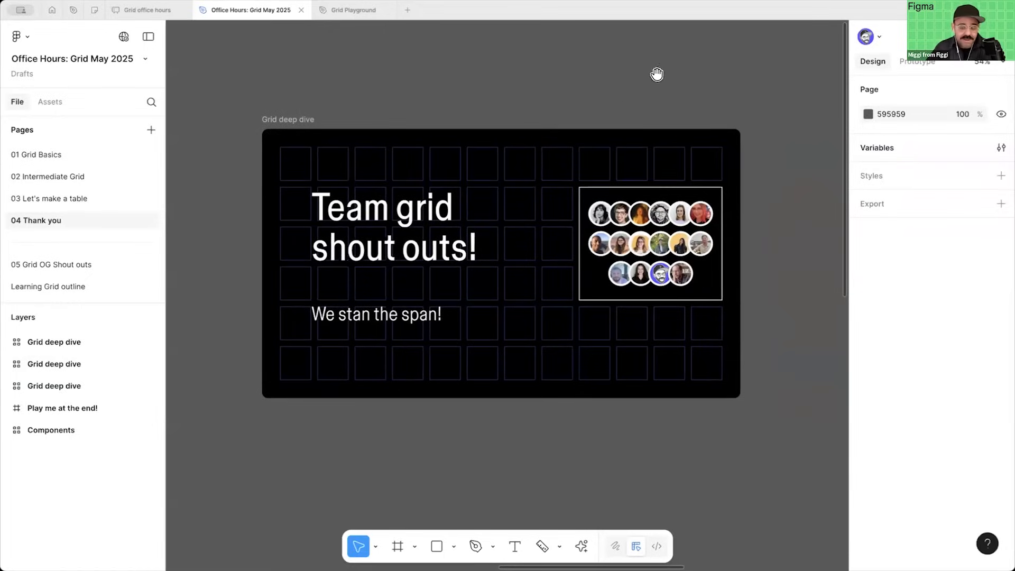
Step: Examine the Play me at the end! frame and the split variant of the letter A in the Components frame
scroll(656, 74, "right", 10)
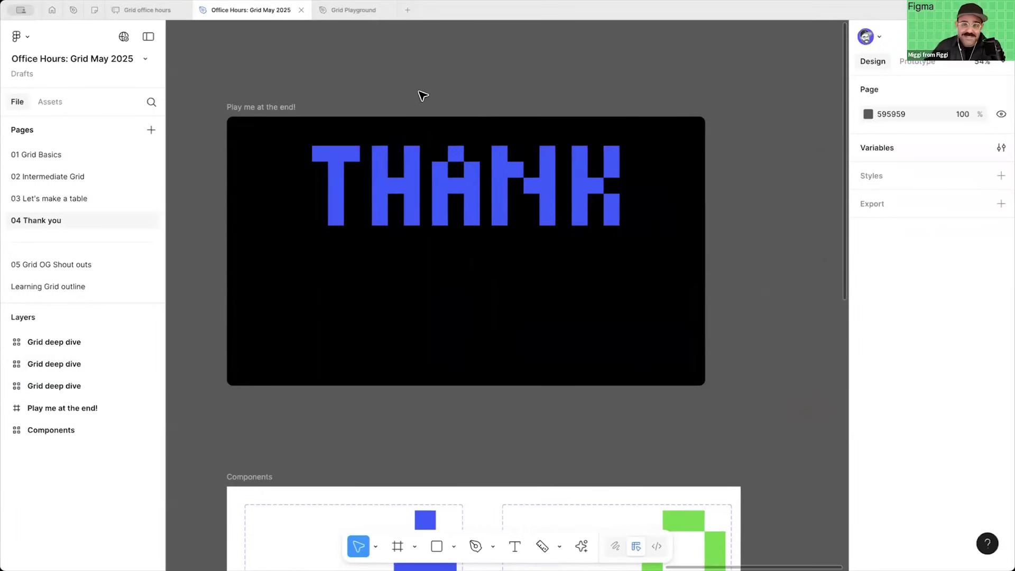
mouse_move(410, 84)
left_mouse_down()
mouse_move(477, 91)
mouse_move(427, 92)
left_mouse_up()
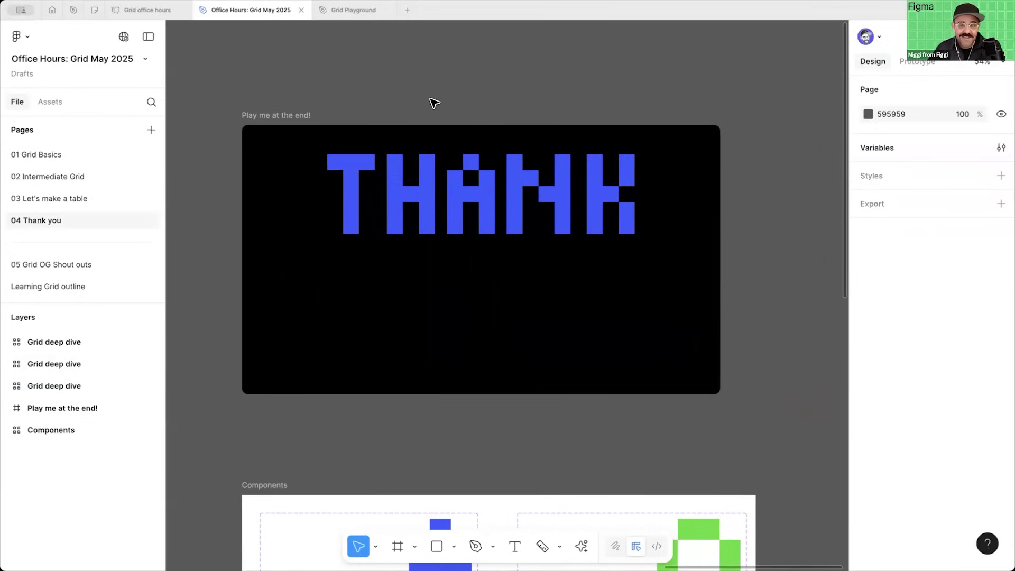
left_click(290, 113)
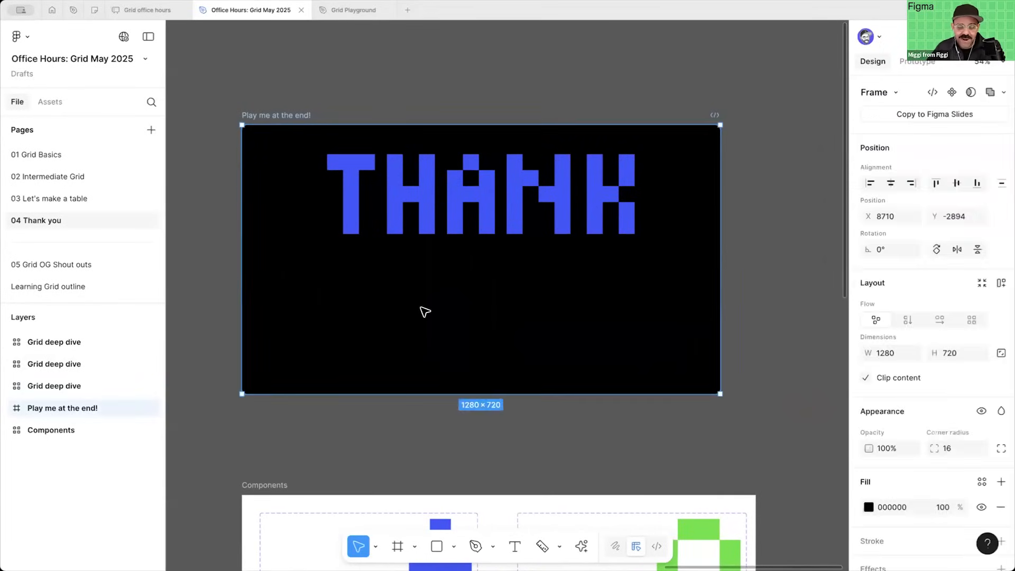
left_click(424, 312)
left_click(437, 430)
scroll(441, 312, "down", 8)
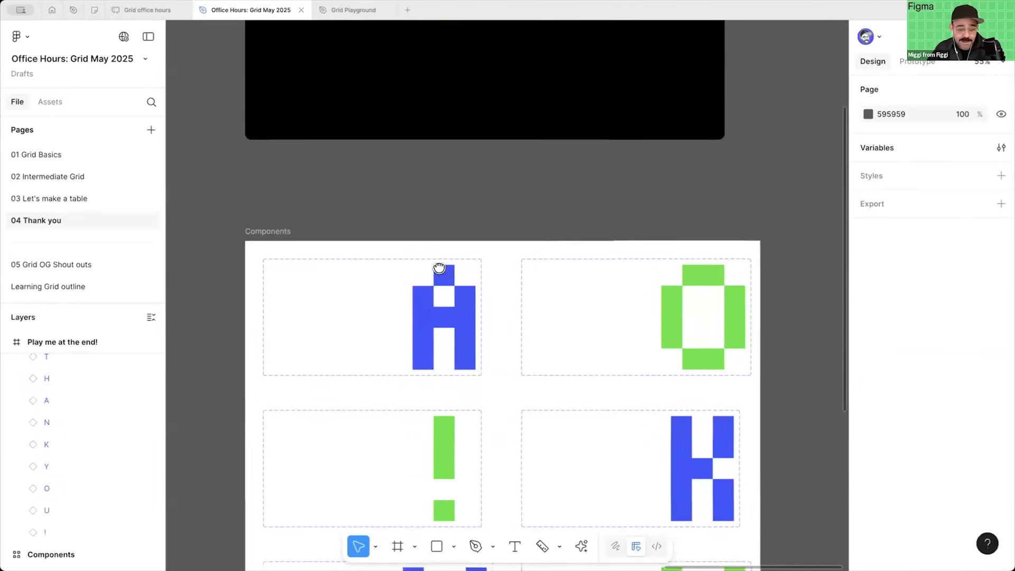
left_click(322, 304)
left_click(306, 291)
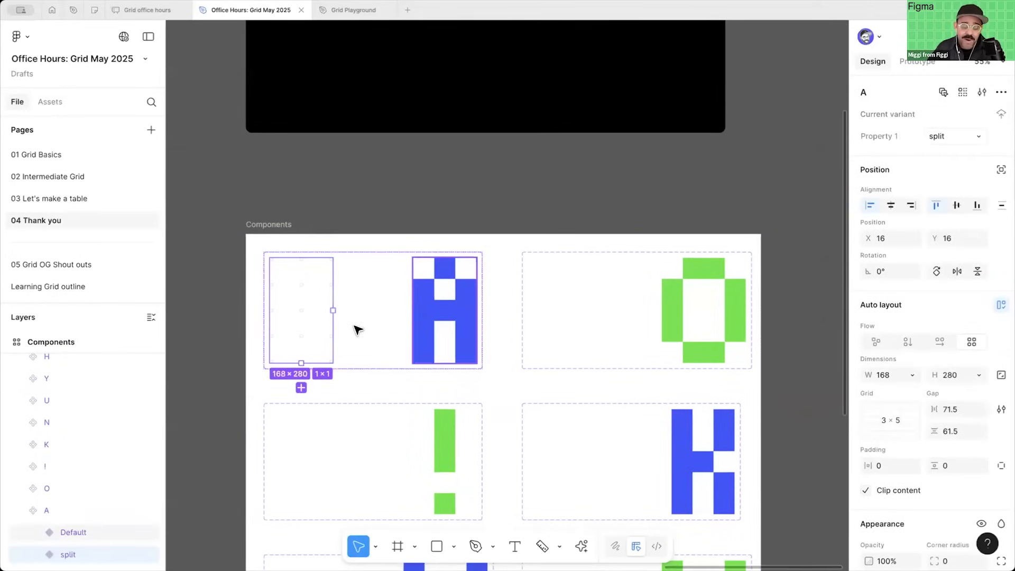
scroll(260, 294, "up", 5)
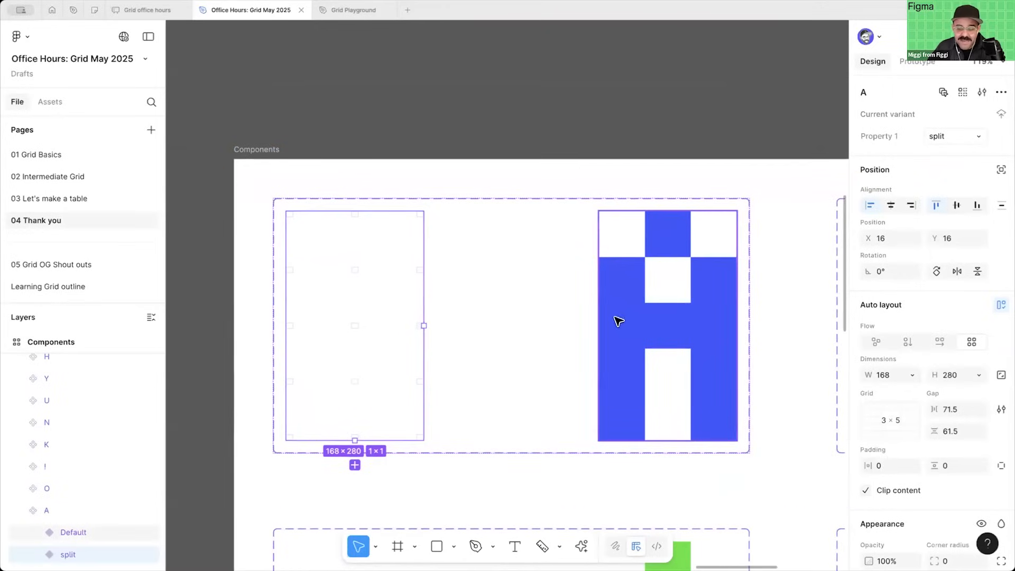
scroll(614, 317, "down", 5)
left_click(687, 222)
left_click_drag(587, 310, 643, 233)
left_click(709, 209)
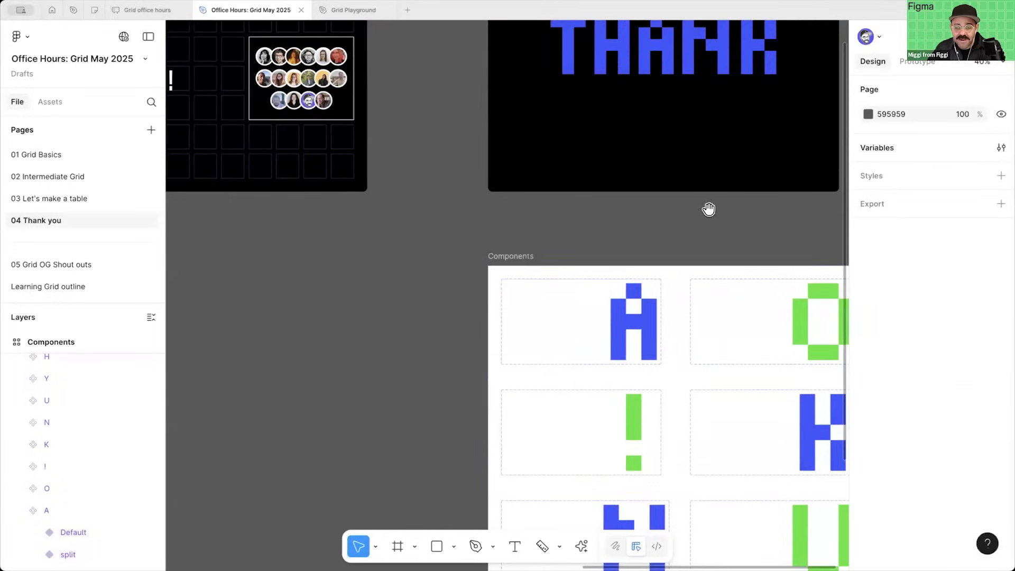
Step: Play the Play me at the end! frame in the inline preview, reposition and enlarge the preview window, and close it
left_click_drag(708, 210, 524, 377)
left_click(322, 152)
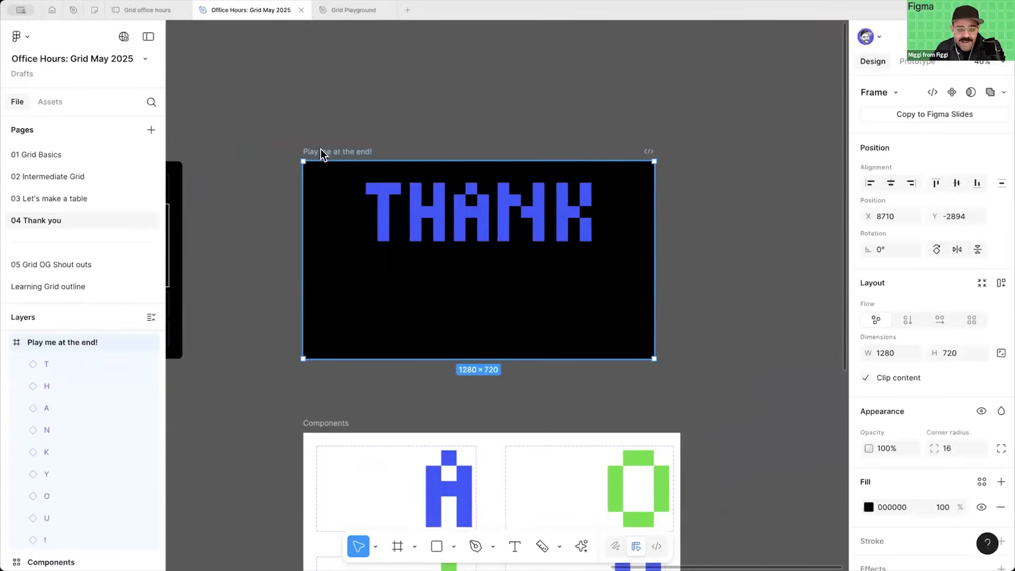
key("shift+space")
left_click_drag(587, 241, 706, 412)
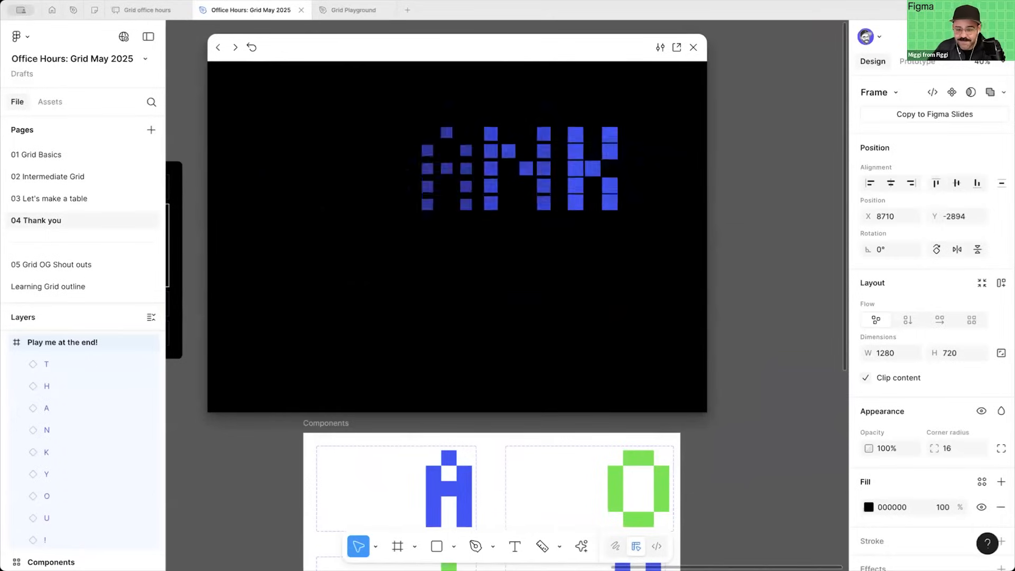
left_click_drag(562, 46, 601, 57)
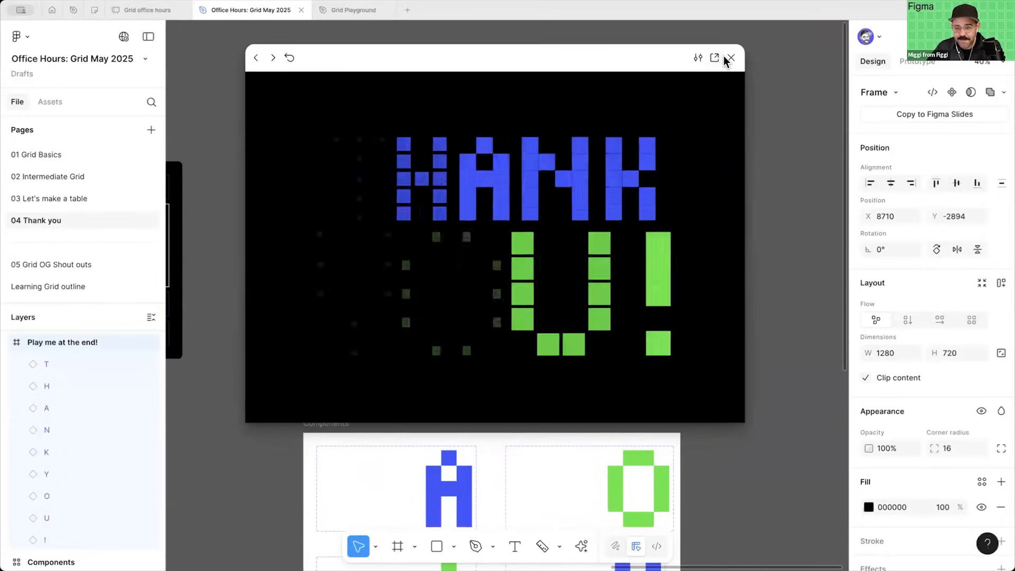
left_click(745, 153)
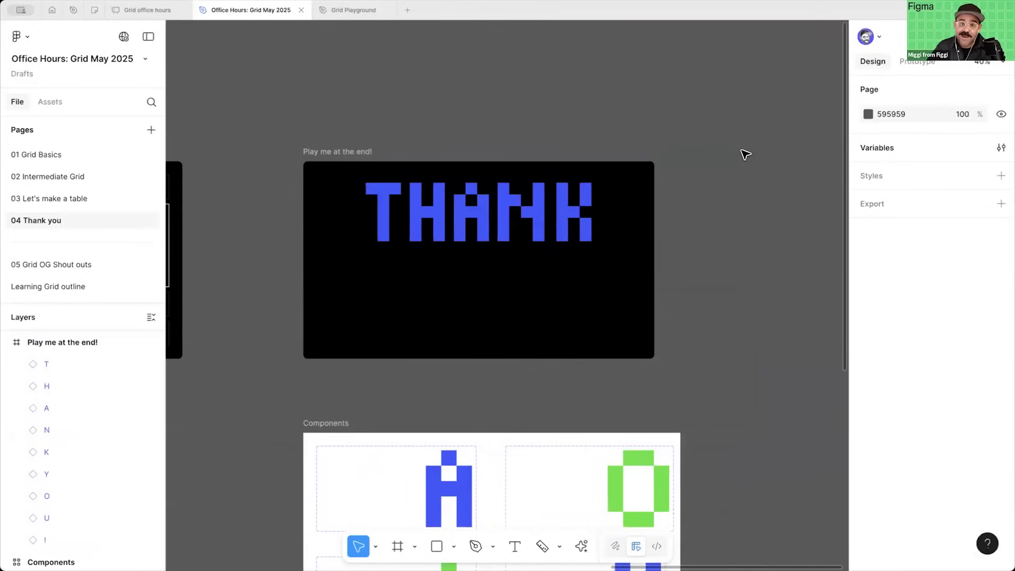